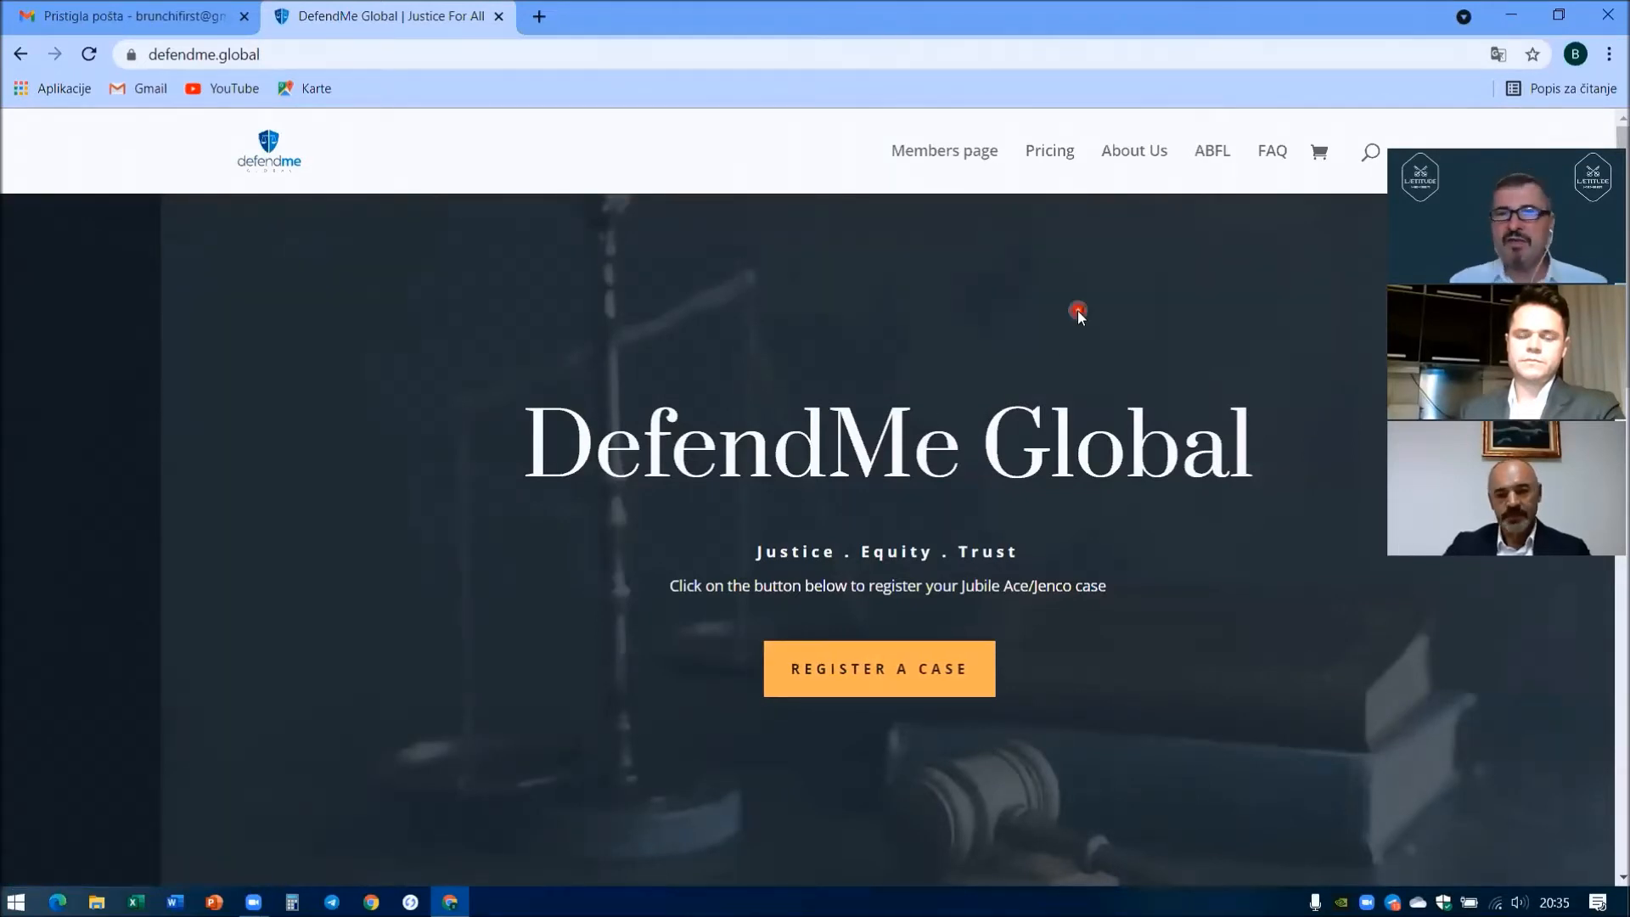
- View the FAQ and ABFL advisory board pages, then go on to About Us
{"action": "left_click", "coordinate": [1271, 156]}
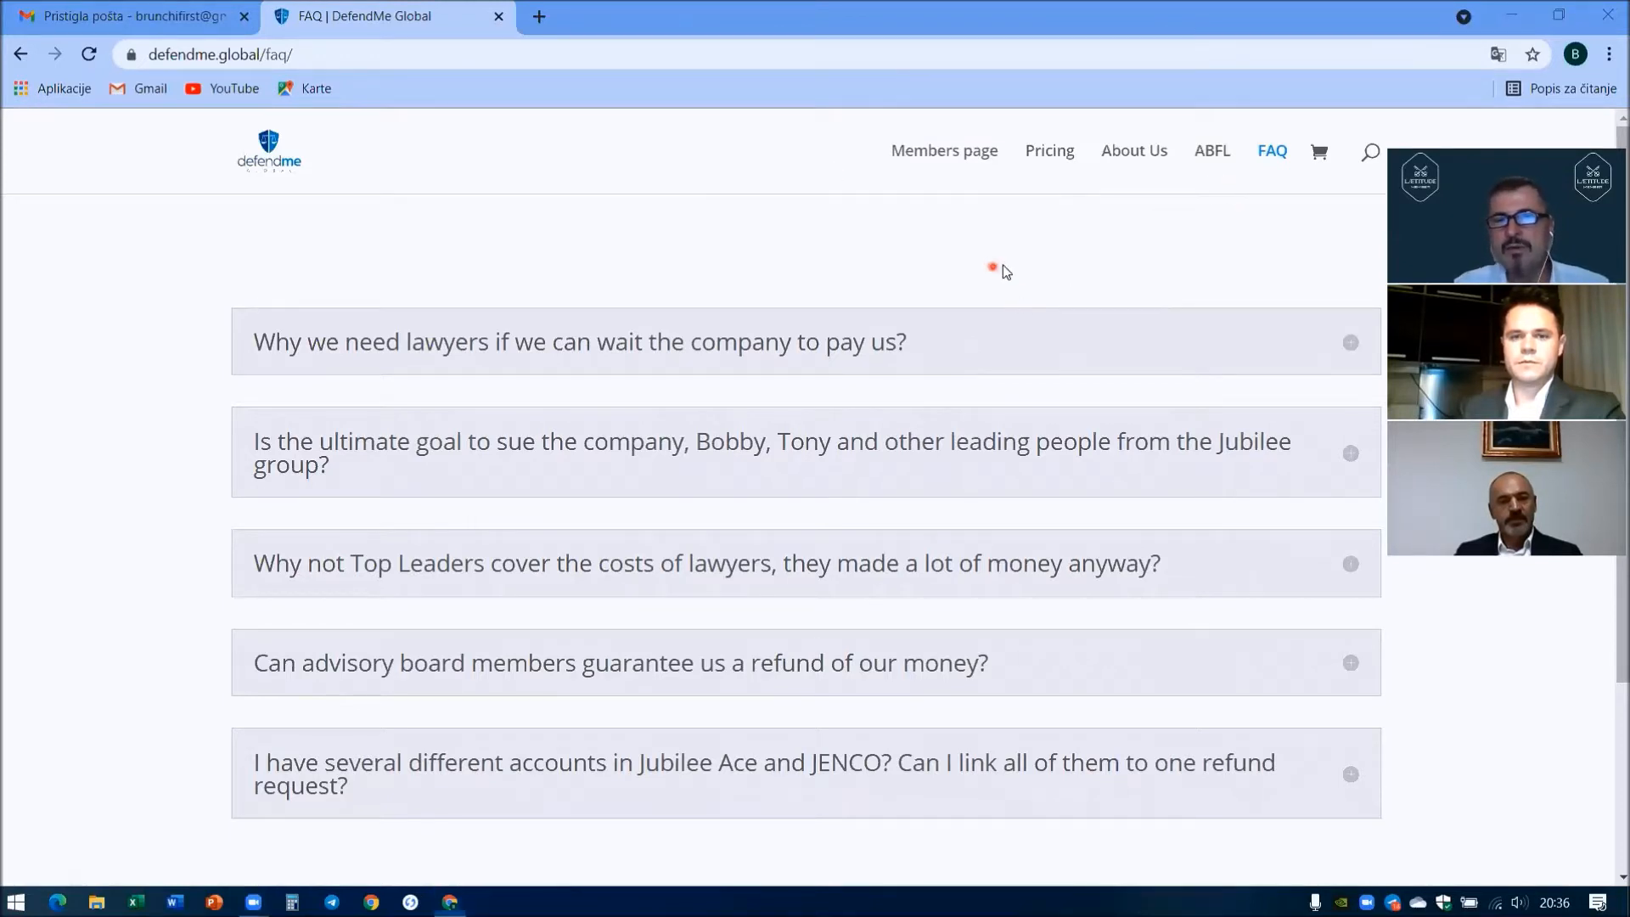
{"action": "left_click", "coordinate": [1214, 153]}
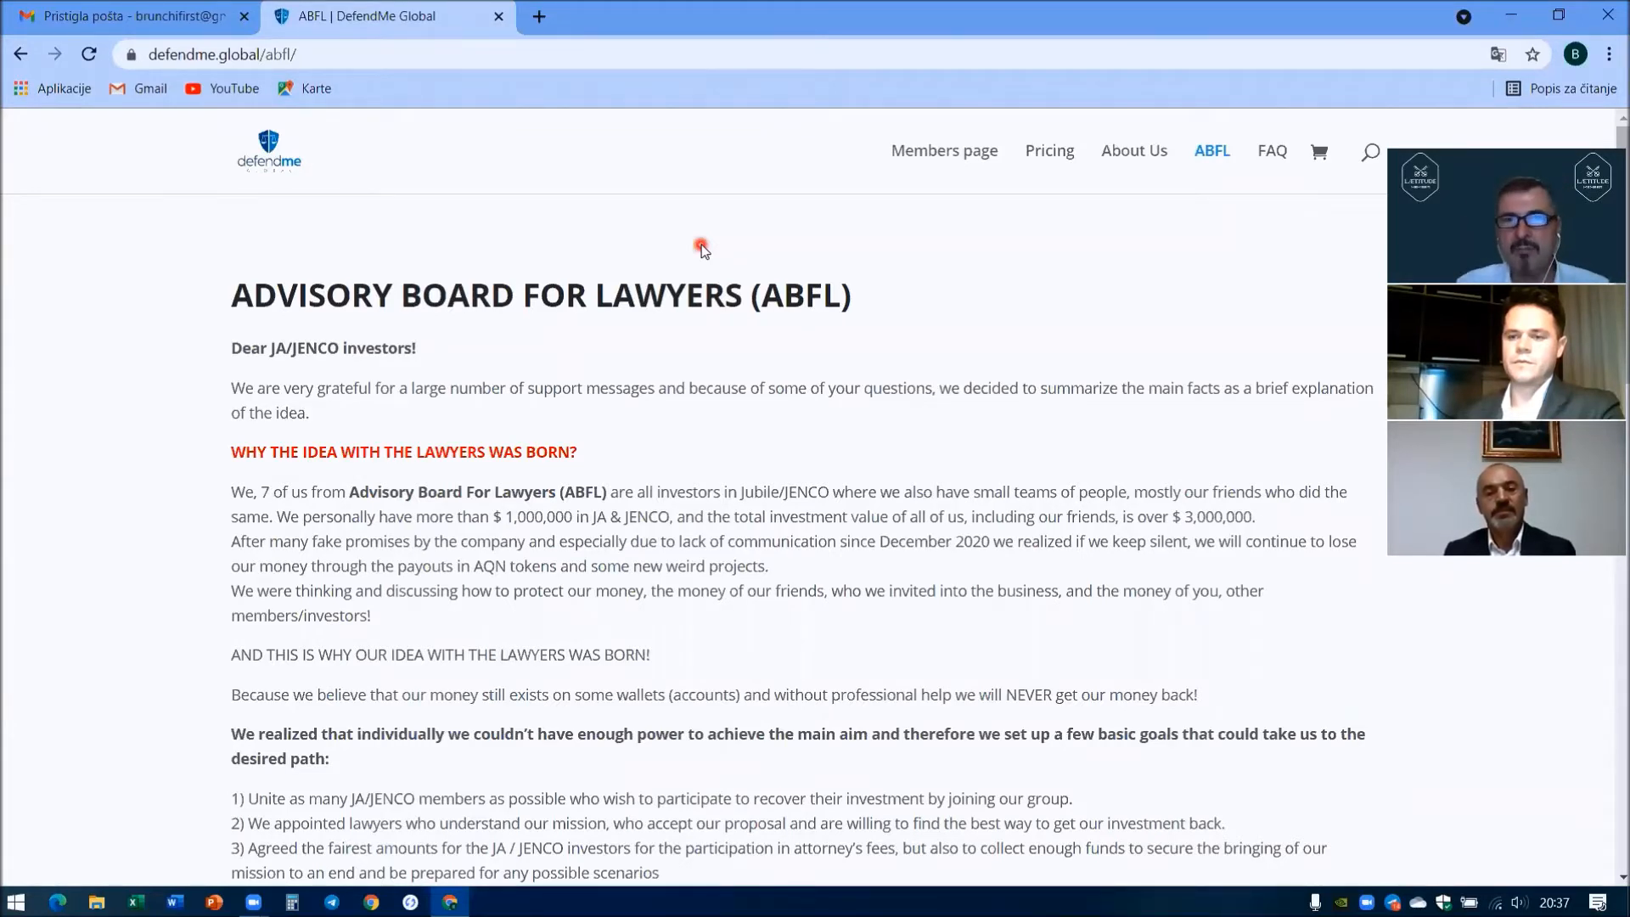
{"action": "left_click", "coordinate": [1129, 157]}
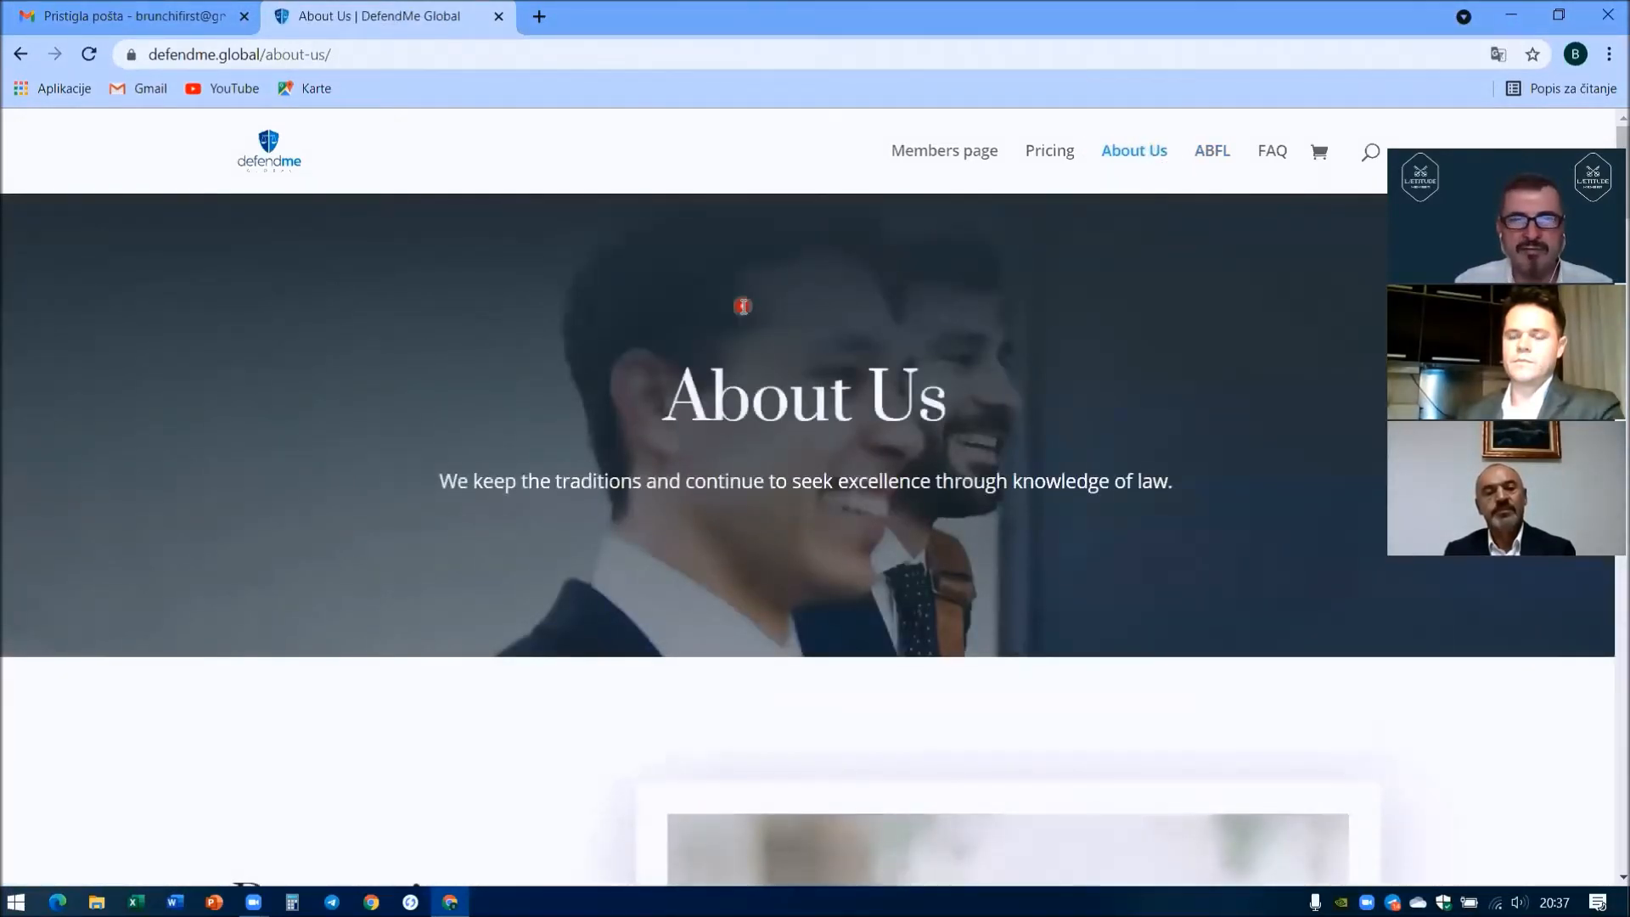
- Browse the About Us team bios, then open the Pricing page with its €20–€500 fee tiers
{"action": "scroll", "coordinate": [742, 308], "scroll_direction": "down", "scroll_amount": 15}
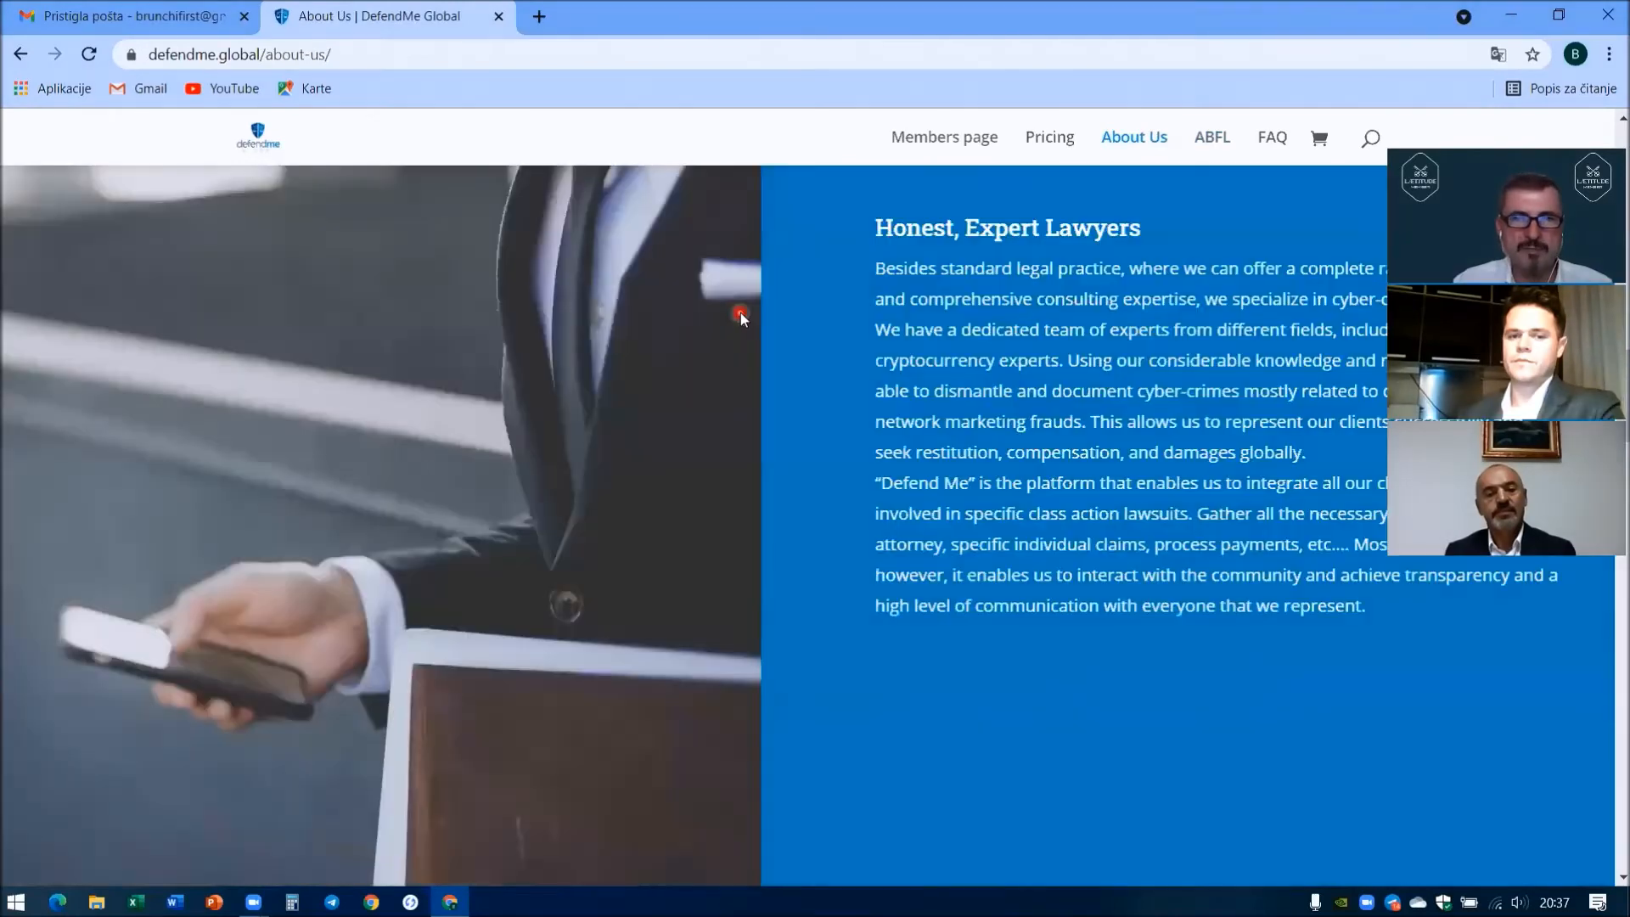
{"action": "scroll", "coordinate": [741, 316], "scroll_direction": "down", "scroll_amount": 6}
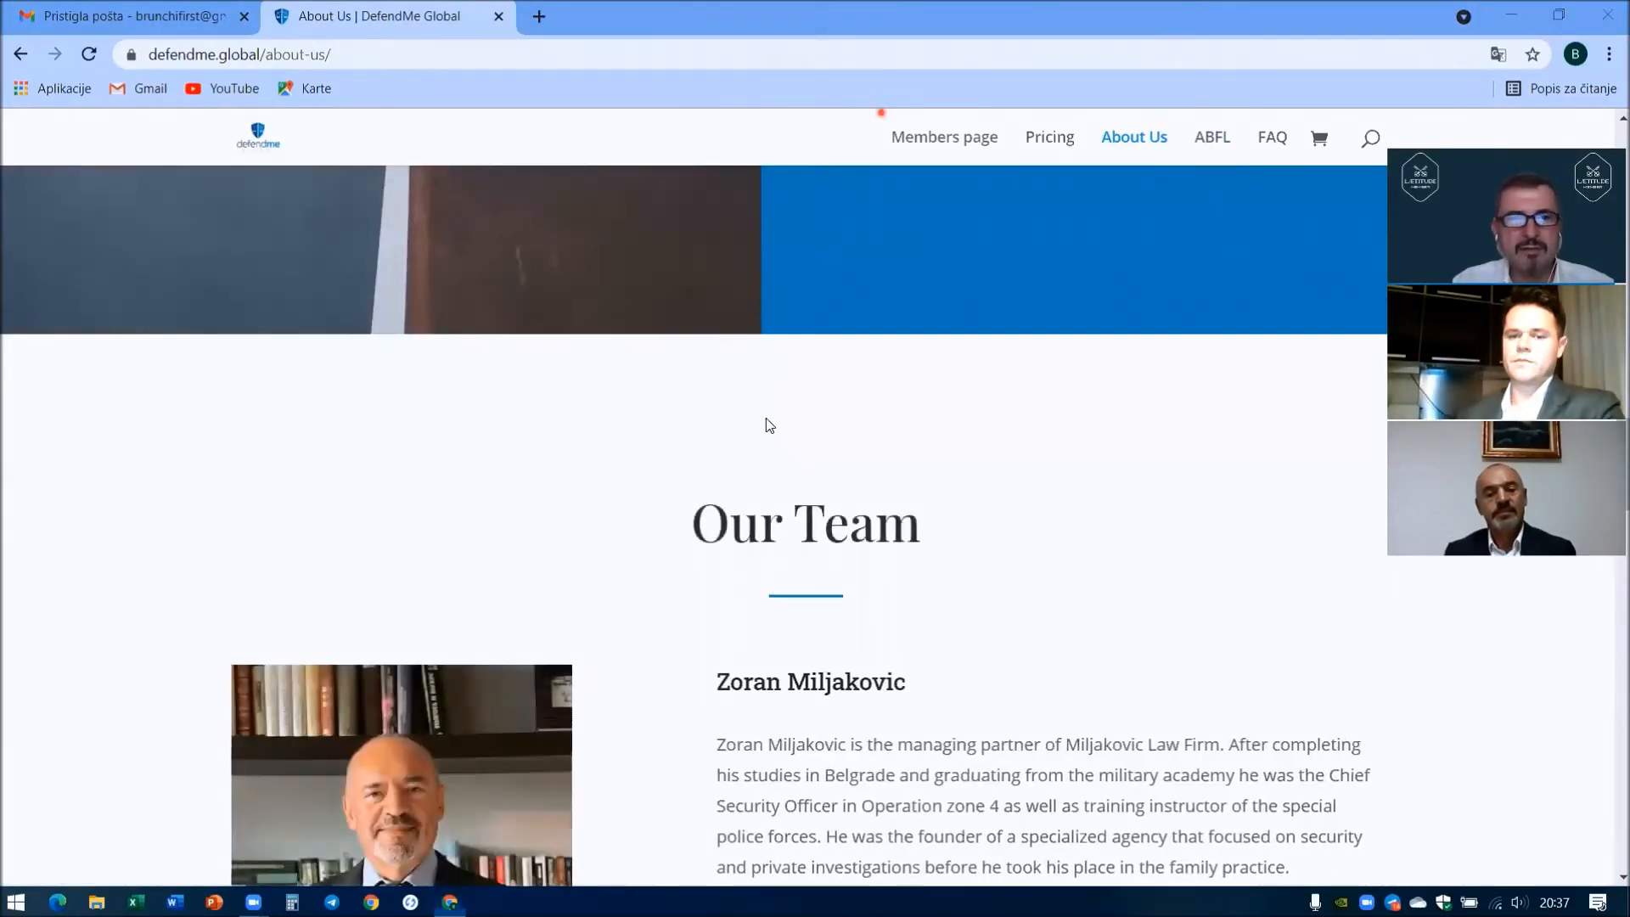
{"action": "scroll", "coordinate": [748, 437], "scroll_direction": "down", "scroll_amount": 1}
{"action": "scroll", "coordinate": [745, 439], "scroll_direction": "down", "scroll_amount": 7}
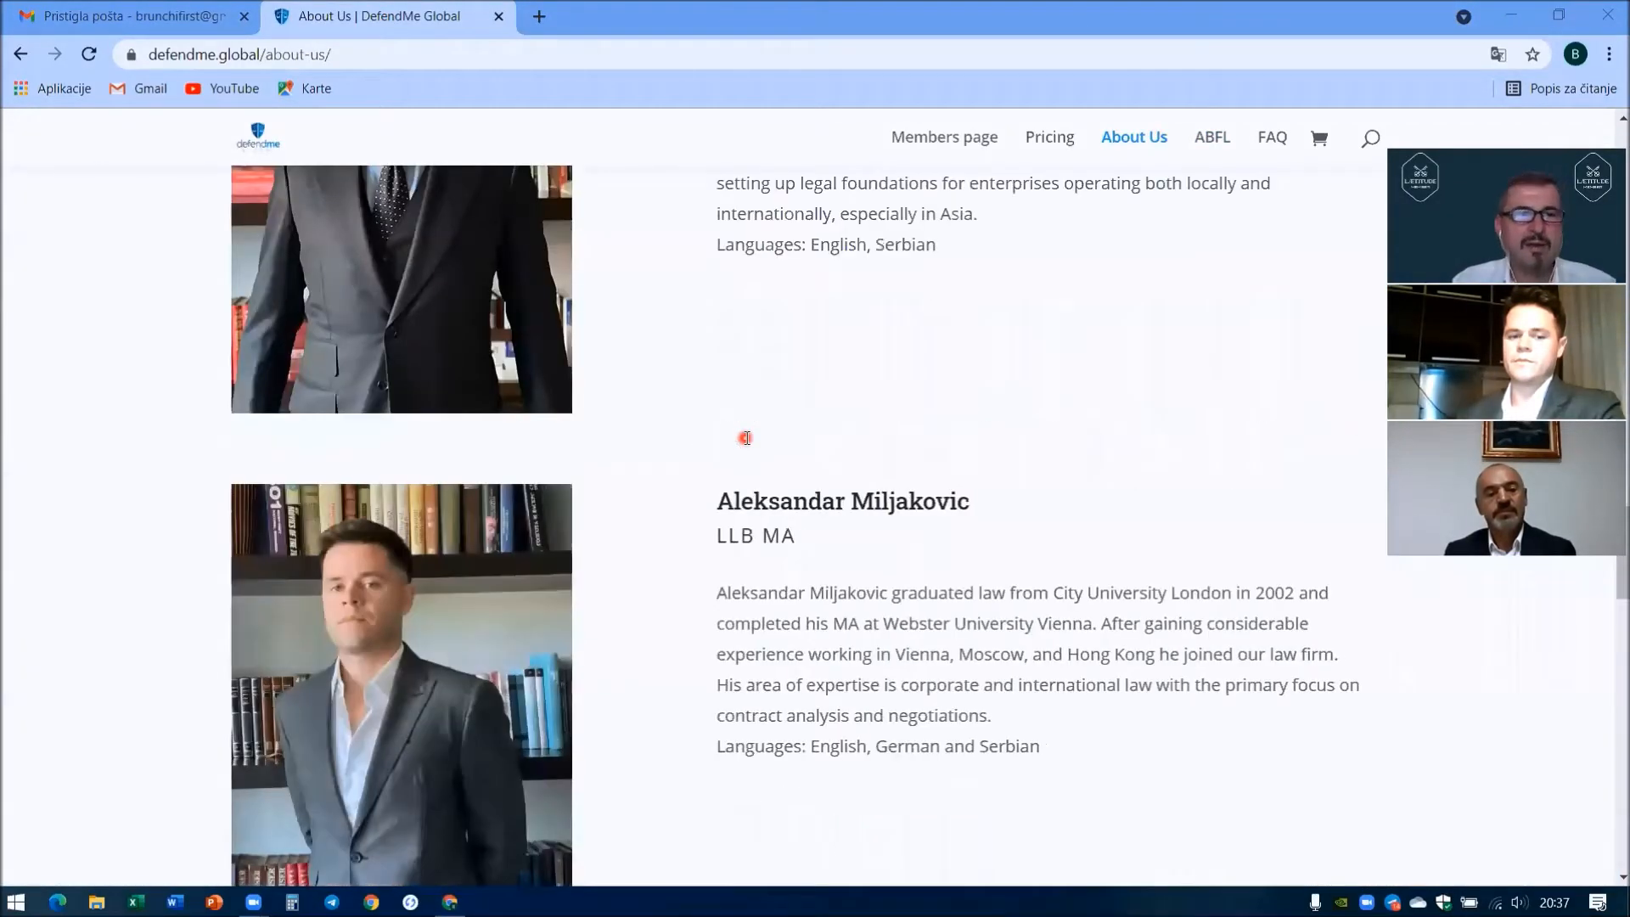
{"action": "scroll", "coordinate": [745, 439], "scroll_direction": "down", "scroll_amount": 7}
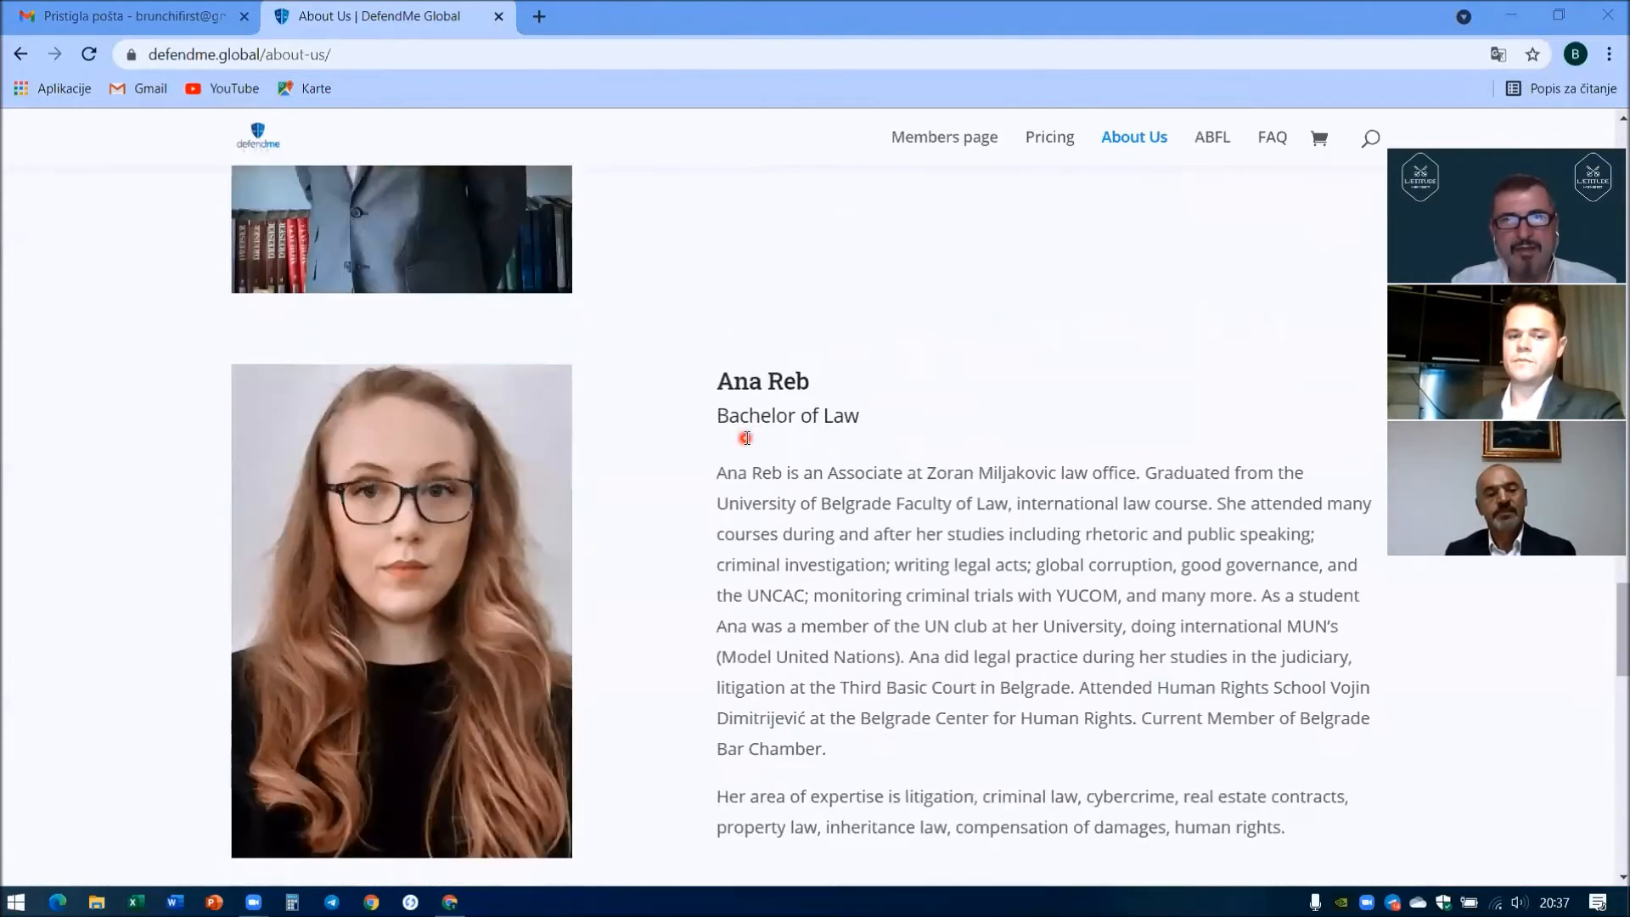
{"action": "scroll", "coordinate": [745, 438], "scroll_direction": "up", "scroll_amount": 6}
{"action": "scroll", "coordinate": [745, 438], "scroll_direction": "up", "scroll_amount": 6}
{"action": "left_click", "coordinate": [1061, 144]}
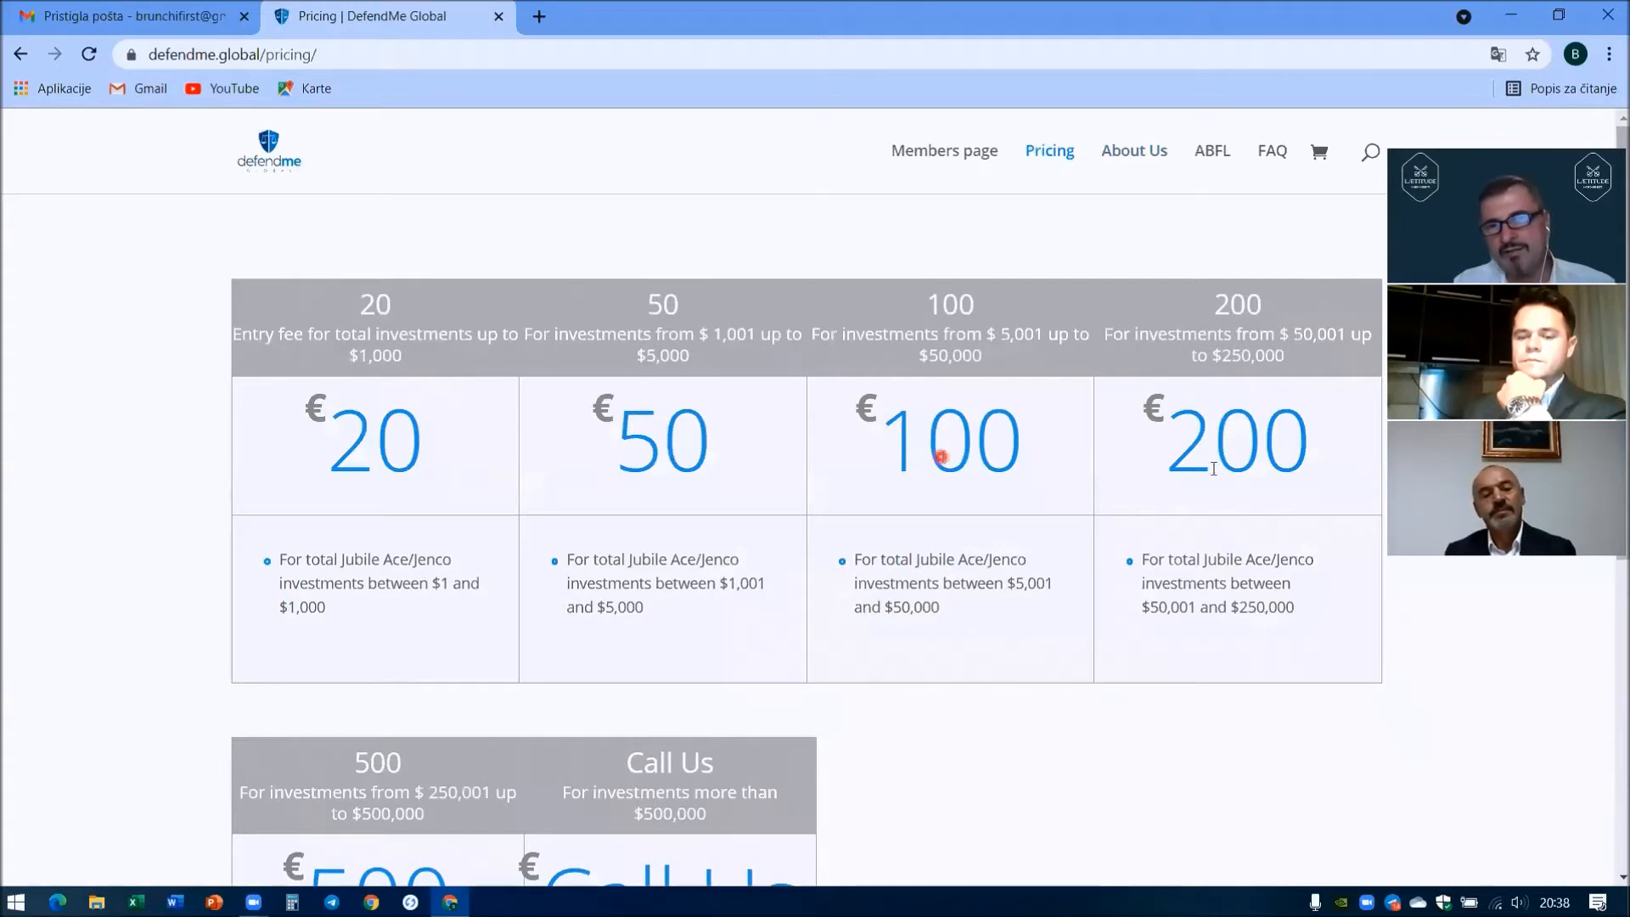
{"action": "scroll", "coordinate": [280, 666], "scroll_direction": "down", "scroll_amount": 4}
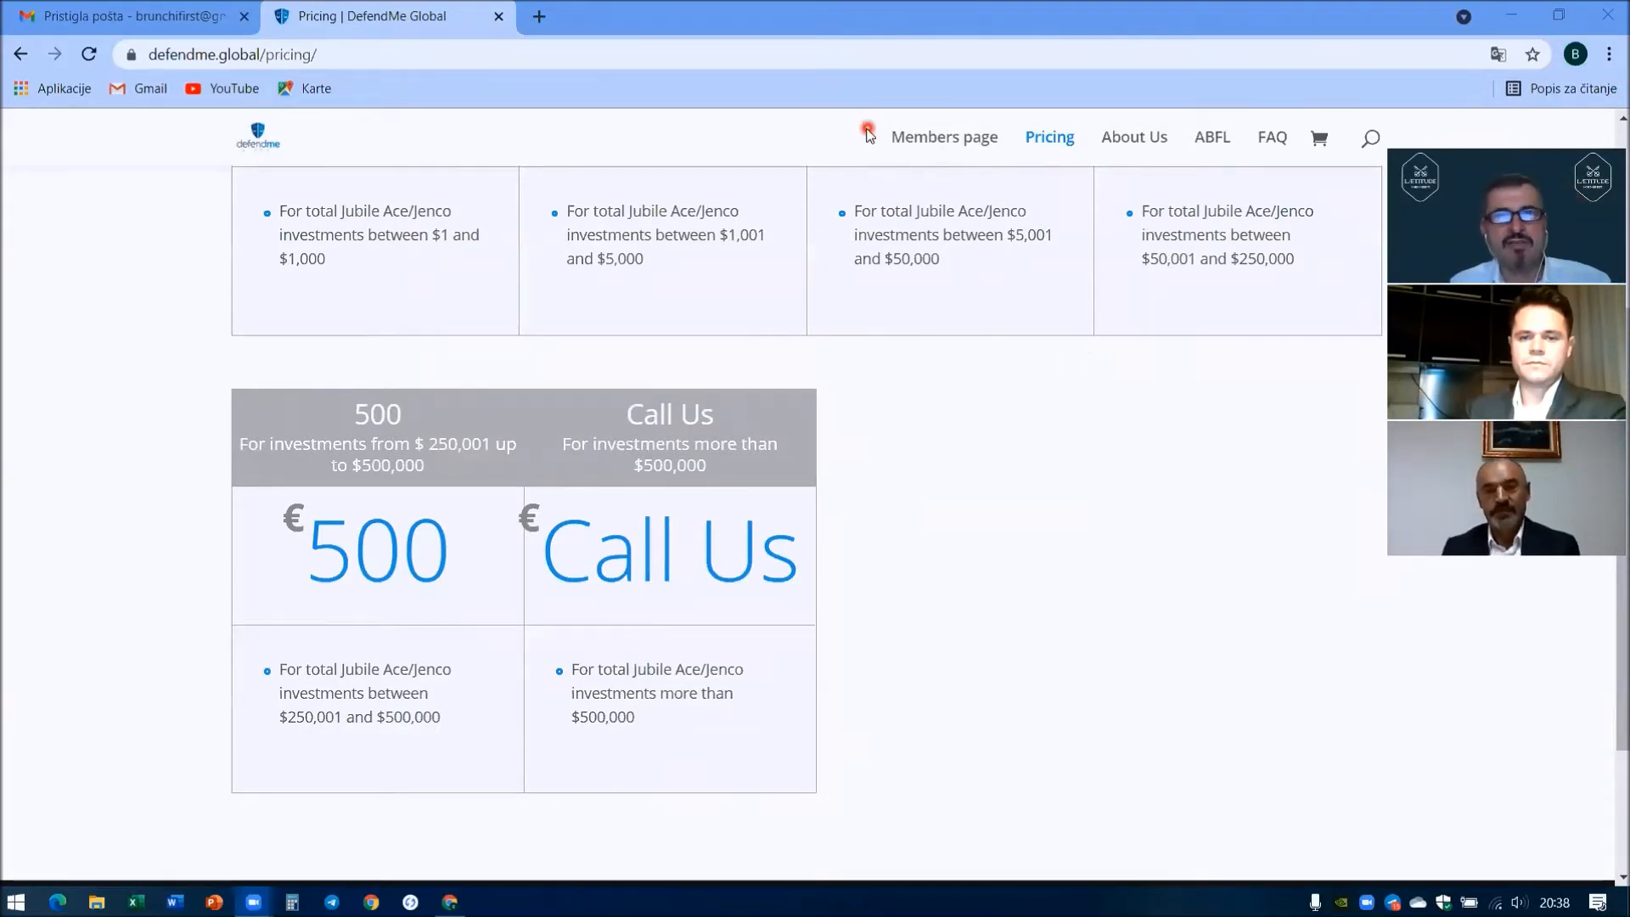
{"action": "left_click", "coordinate": [949, 143]}
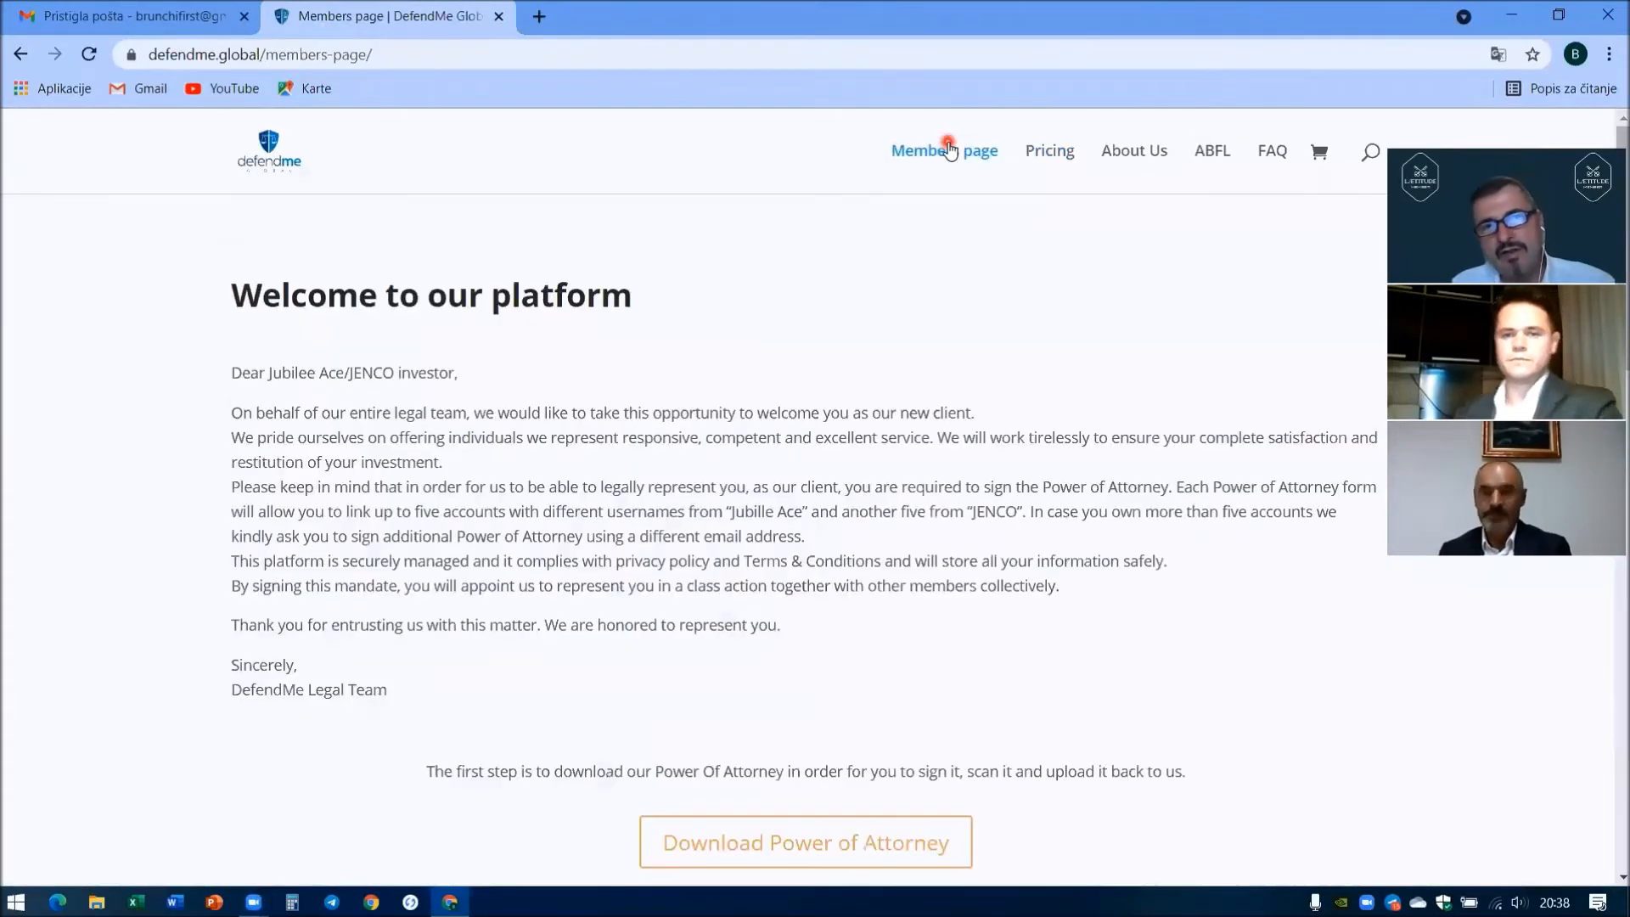
- Log out via the DefendMe Login box, confirm Members is refused, and return home
{"action": "left_click", "coordinate": [263, 146]}
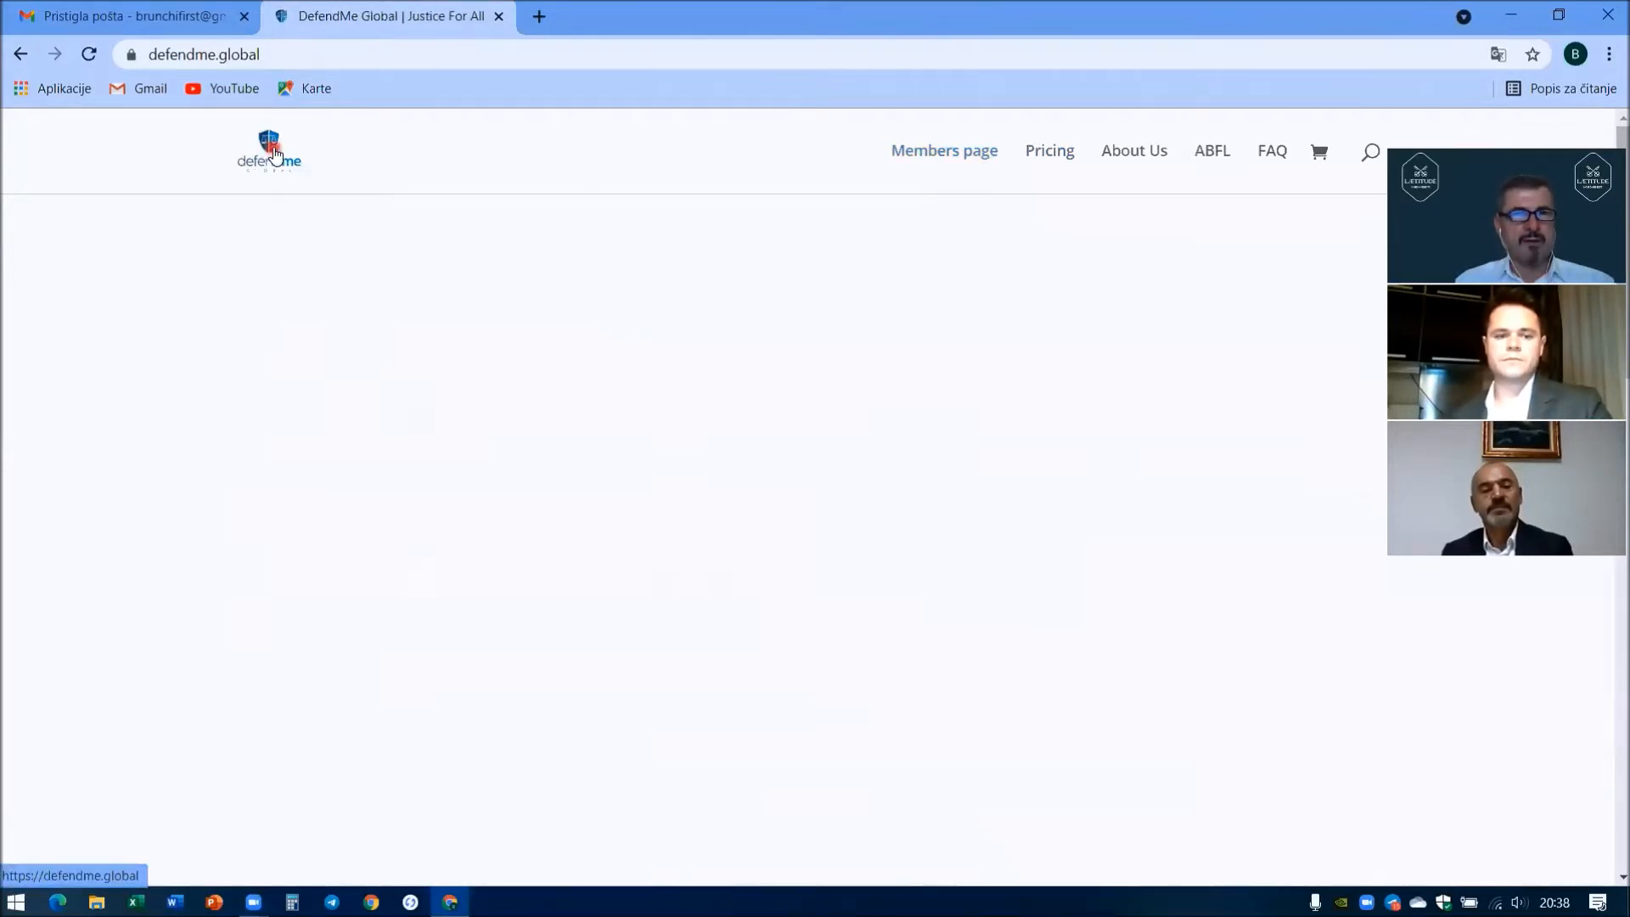
{"action": "scroll", "coordinate": [506, 438], "scroll_direction": "down", "scroll_amount": 6}
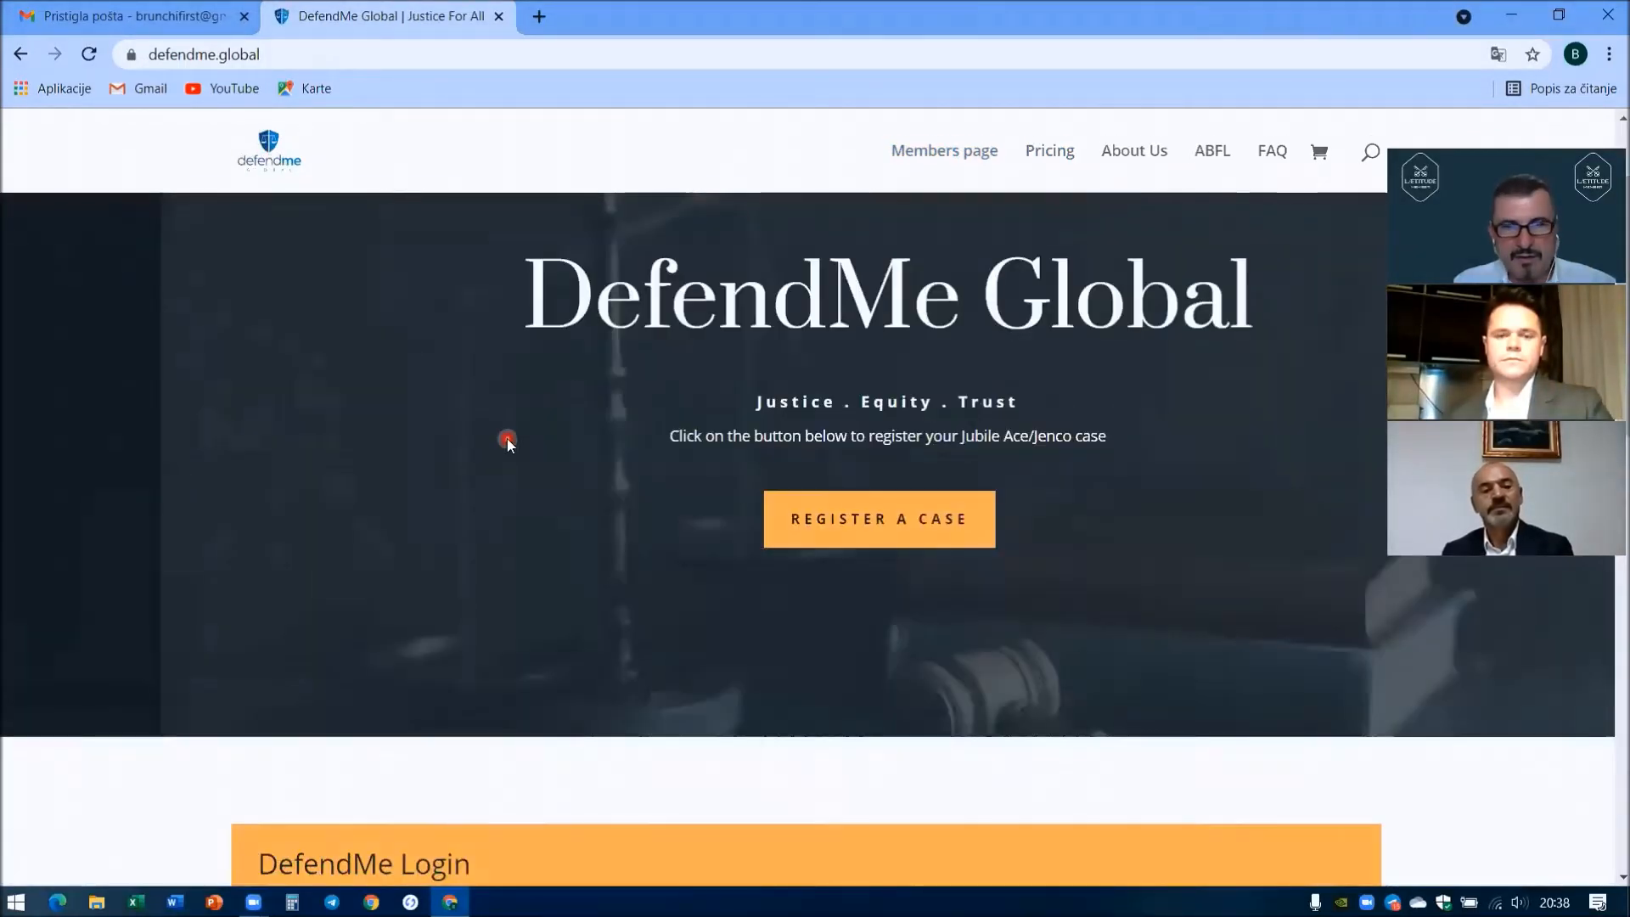
{"action": "scroll", "coordinate": [506, 438], "scroll_direction": "up", "scroll_amount": 2}
{"action": "scroll", "coordinate": [507, 438], "scroll_direction": "down", "scroll_amount": 5}
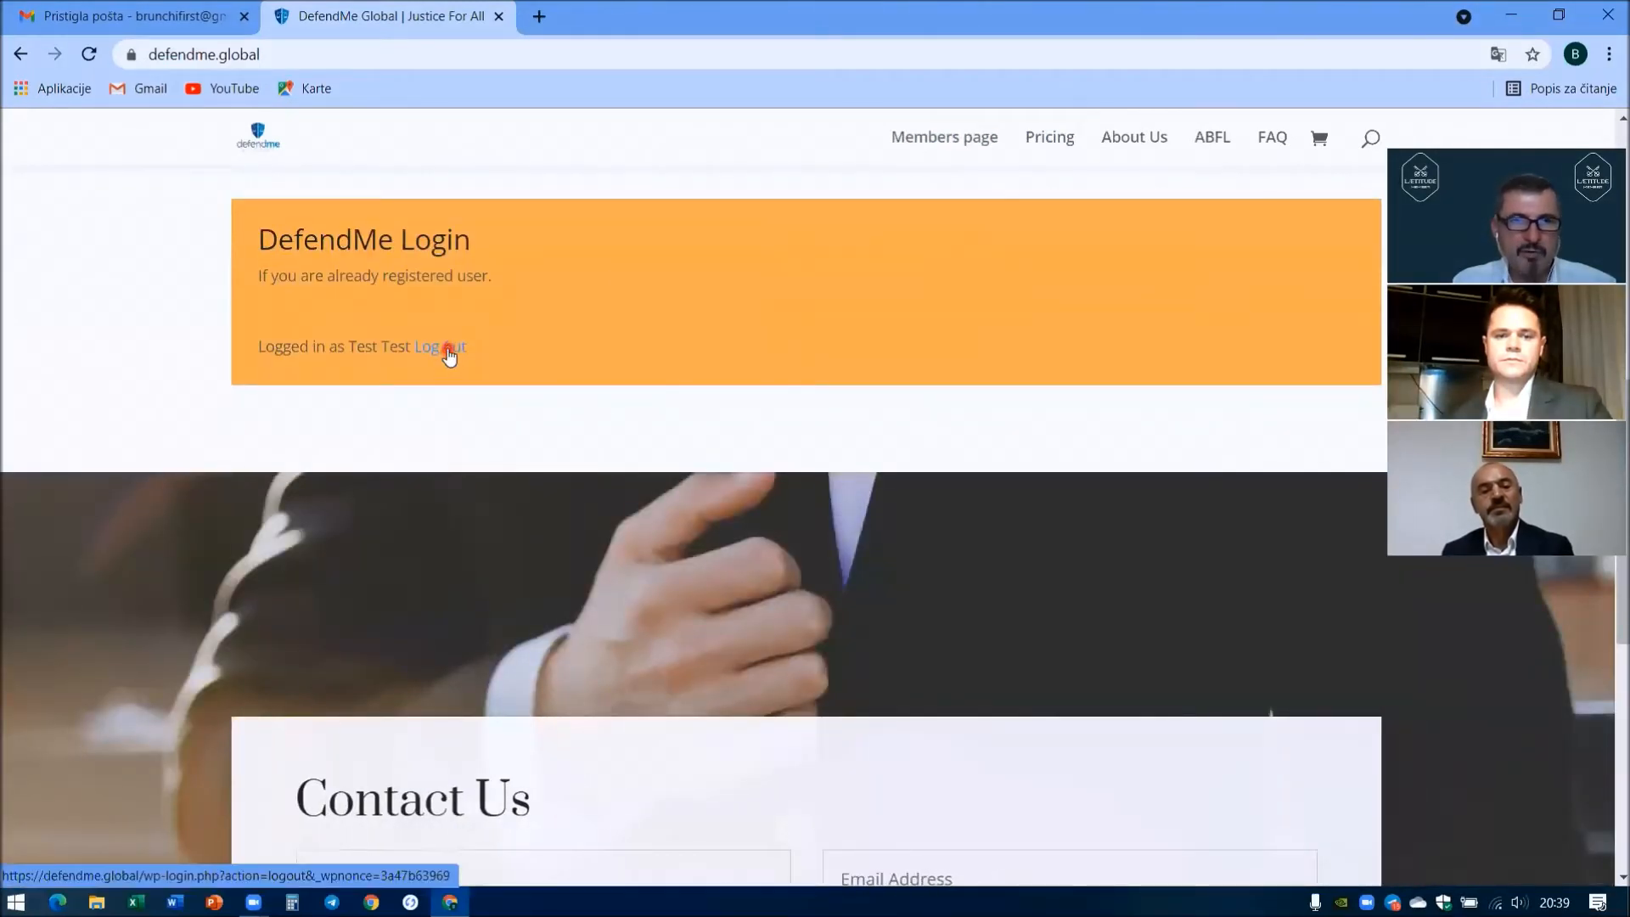
{"action": "left_click", "coordinate": [451, 355]}
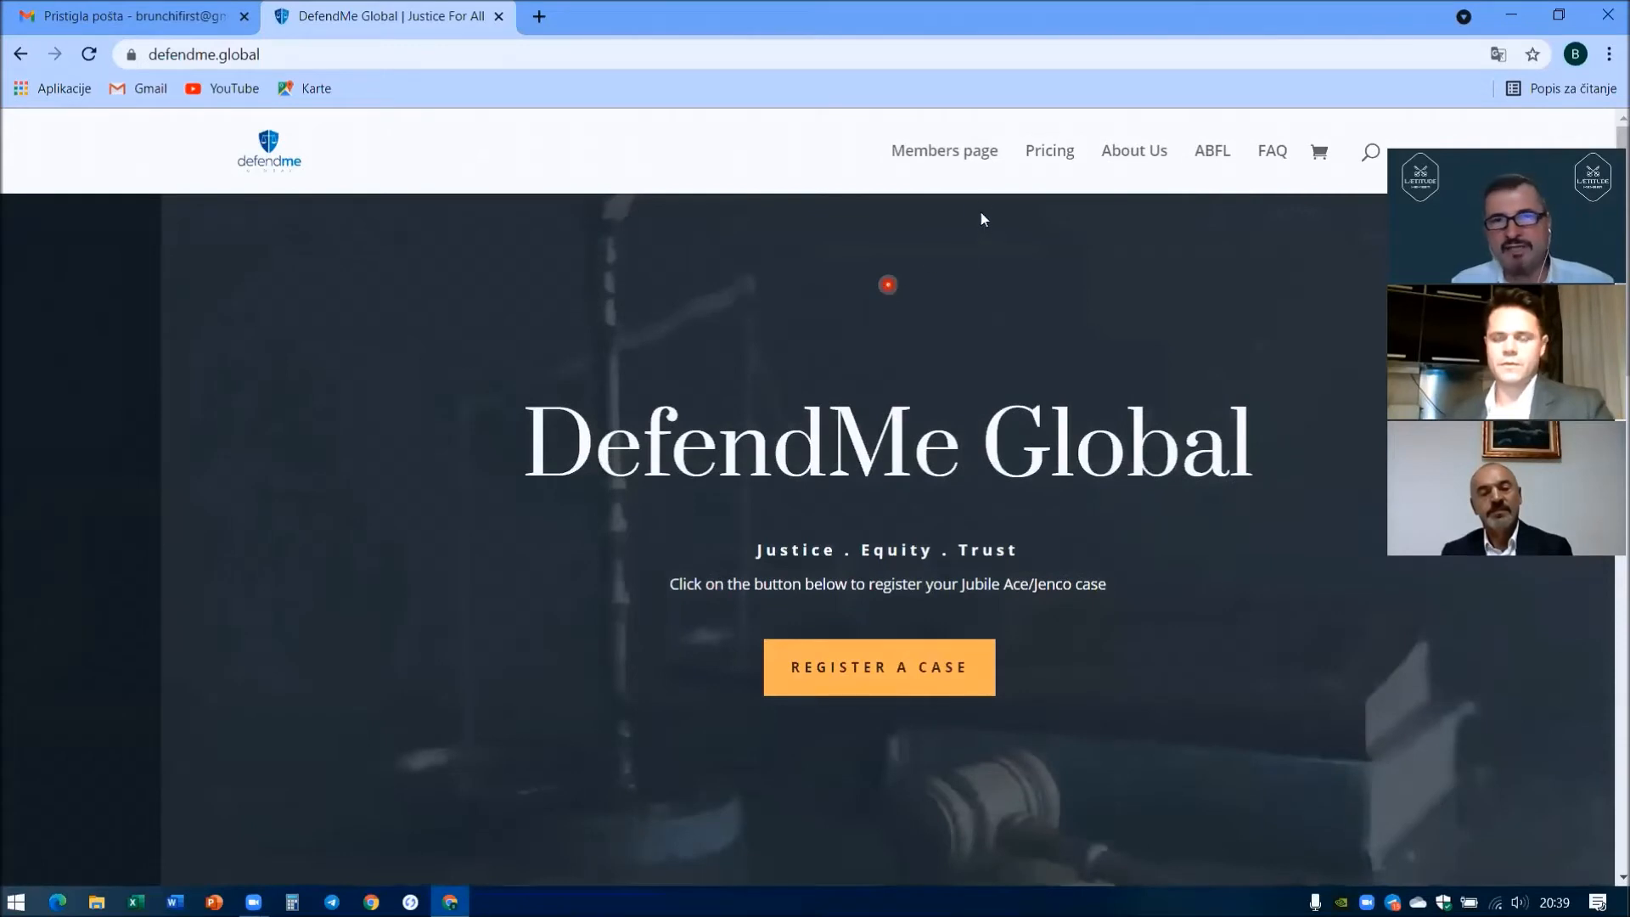
{"action": "left_click", "coordinate": [945, 157]}
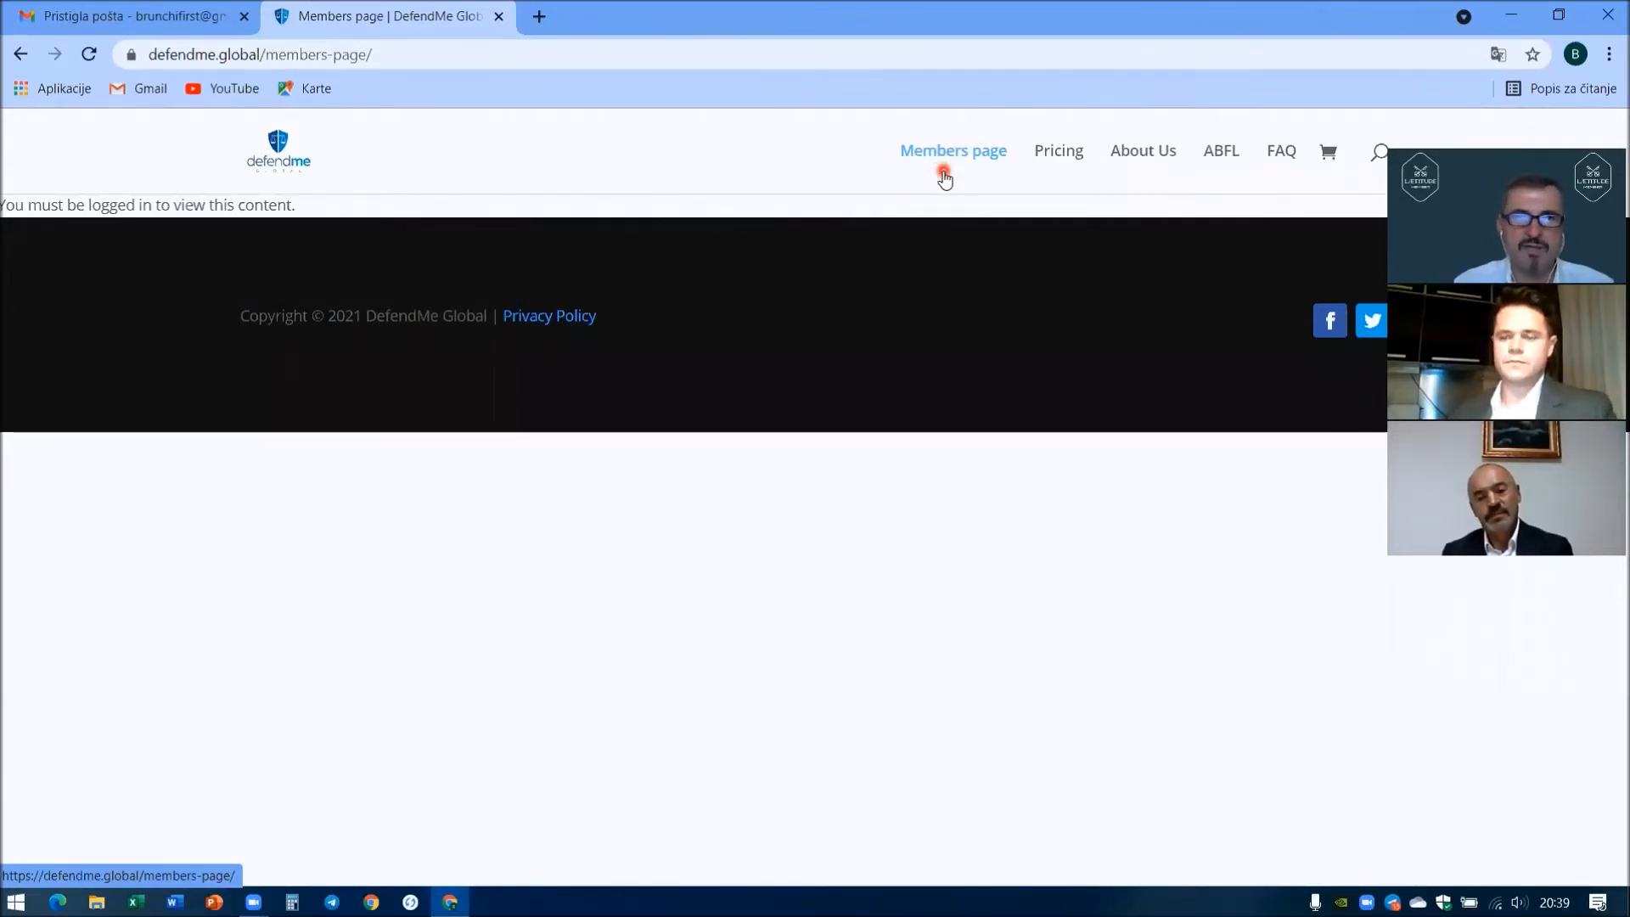
{"action": "left_click", "coordinate": [287, 156]}
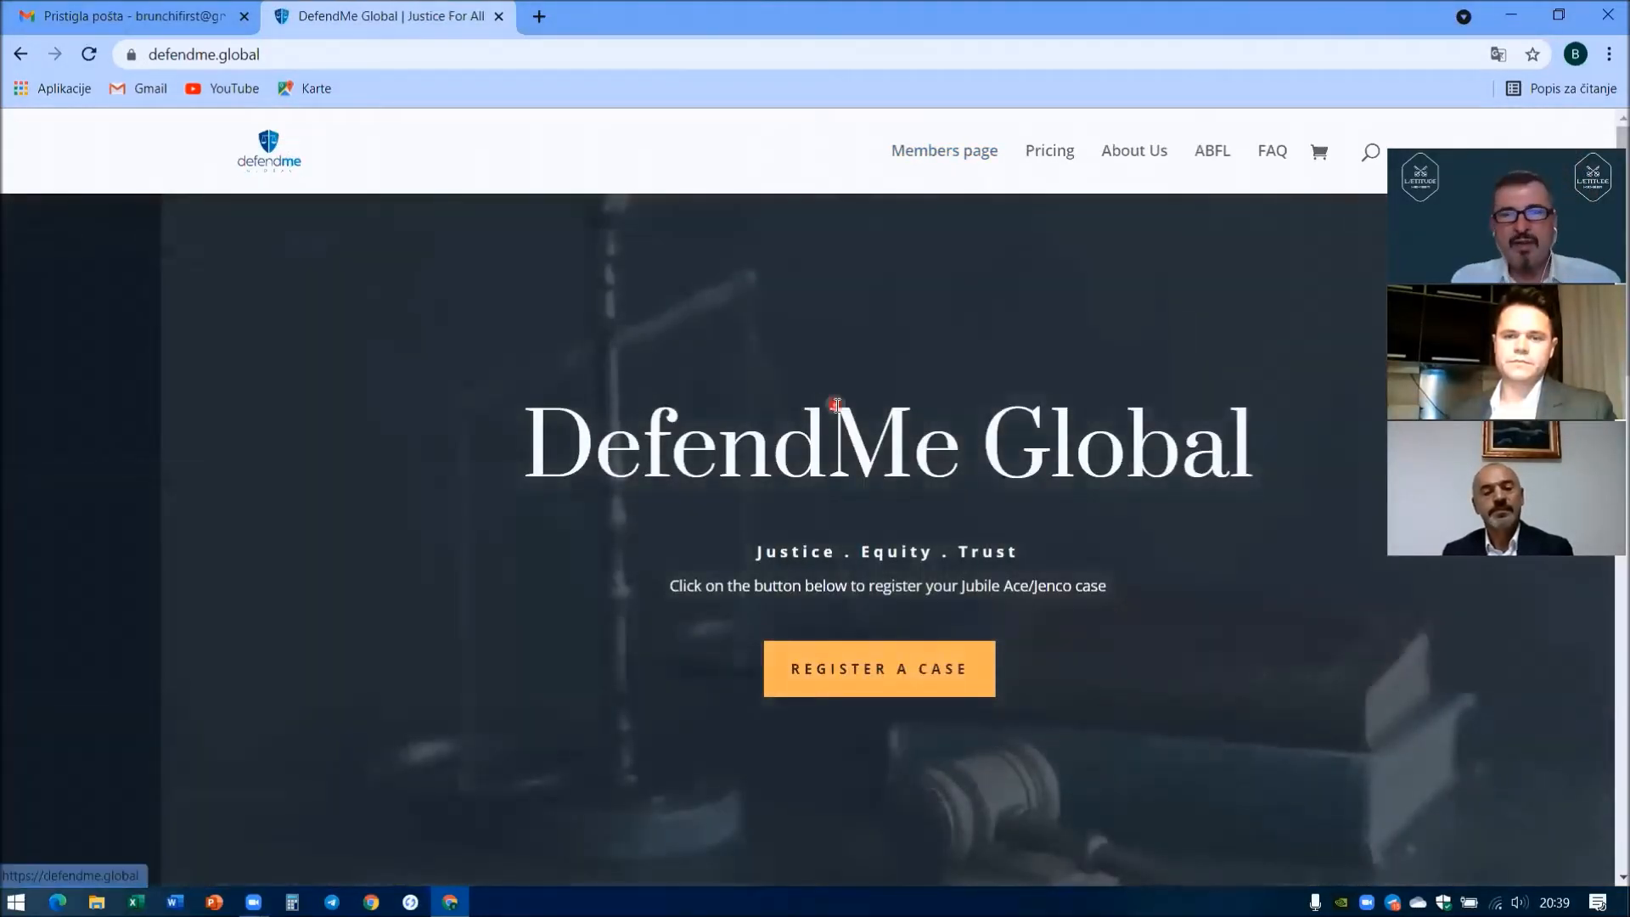
- Start REGISTER A CASE and scroll past the notices to the empty Step 1 of 4 form
{"action": "left_click", "coordinate": [912, 677]}
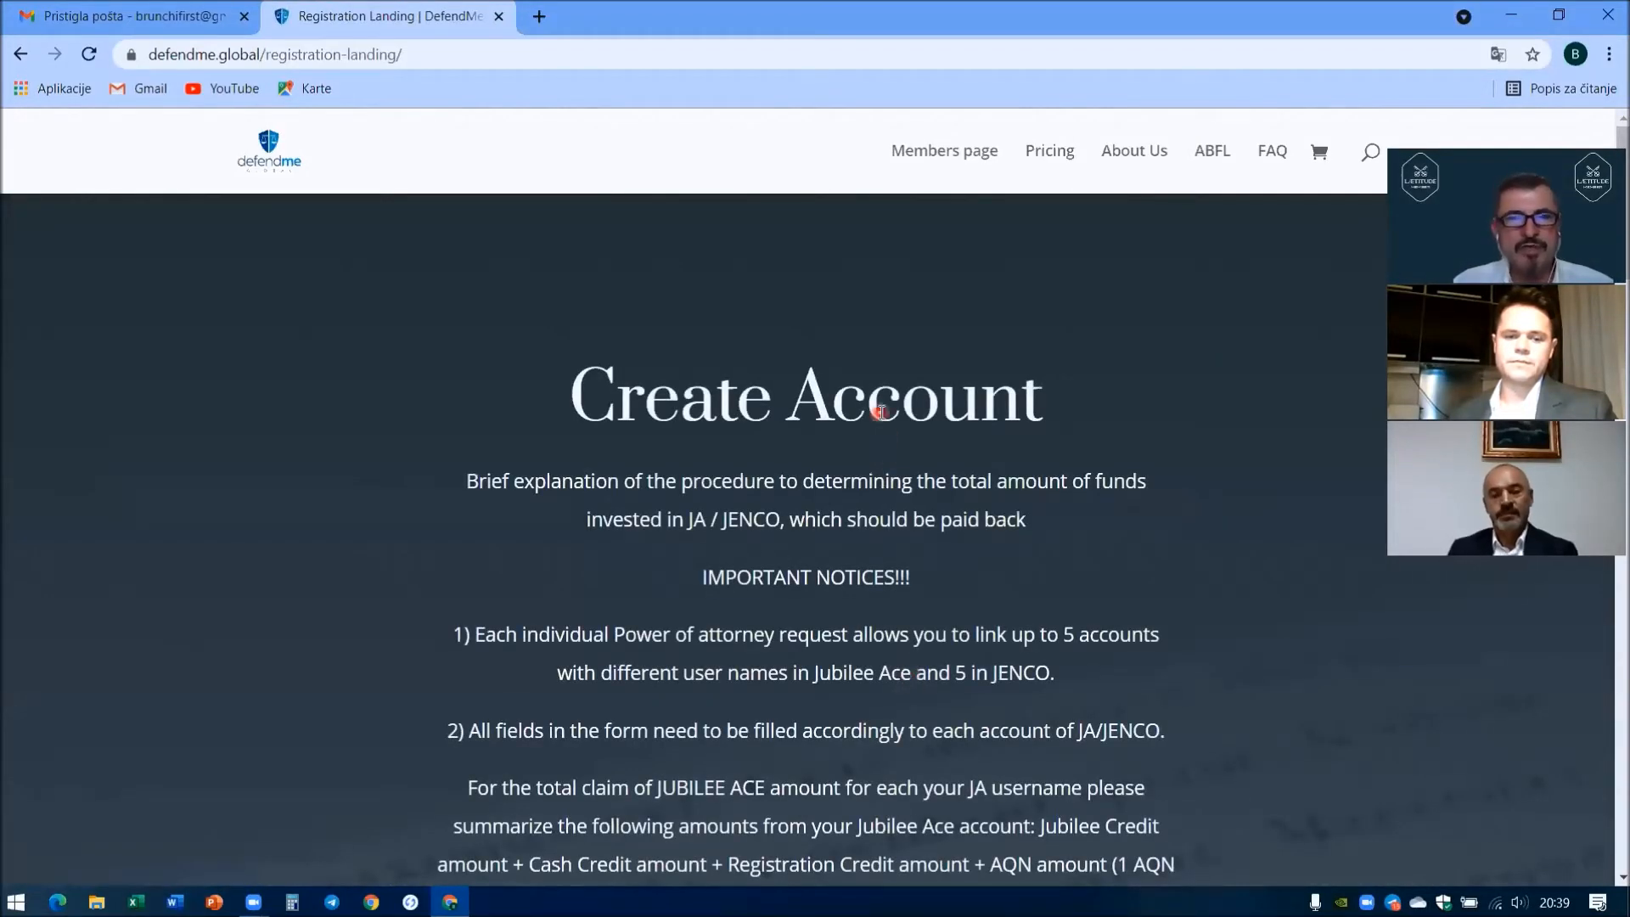
{"action": "scroll", "coordinate": [882, 414], "scroll_direction": "down", "scroll_amount": 4}
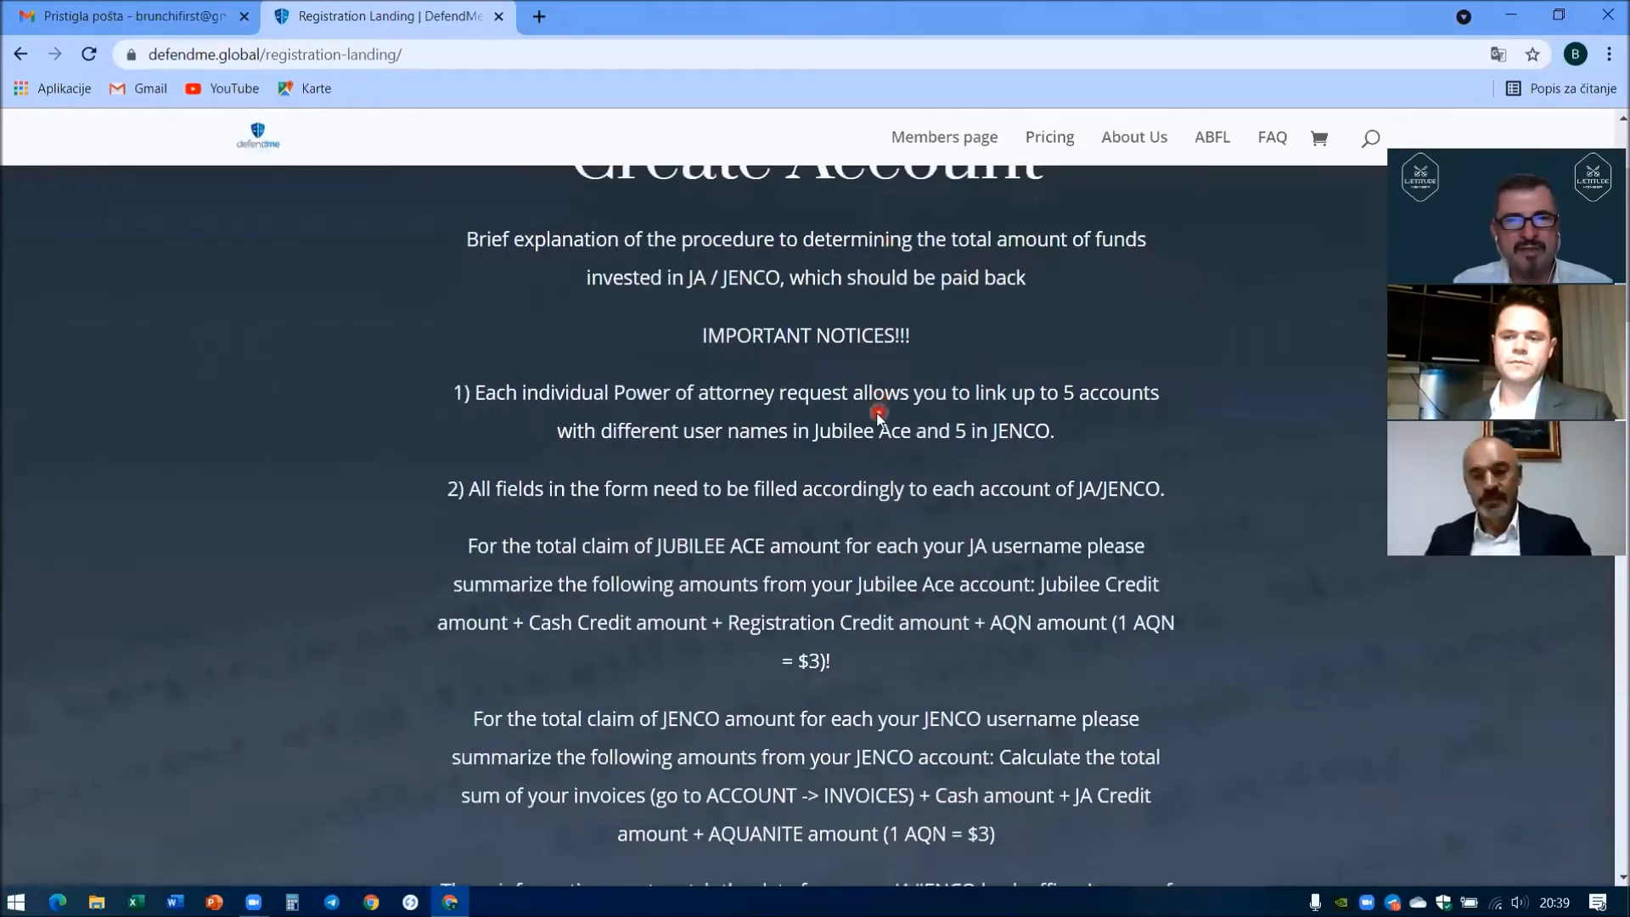
{"action": "scroll", "coordinate": [878, 416], "scroll_direction": "down", "scroll_amount": 8}
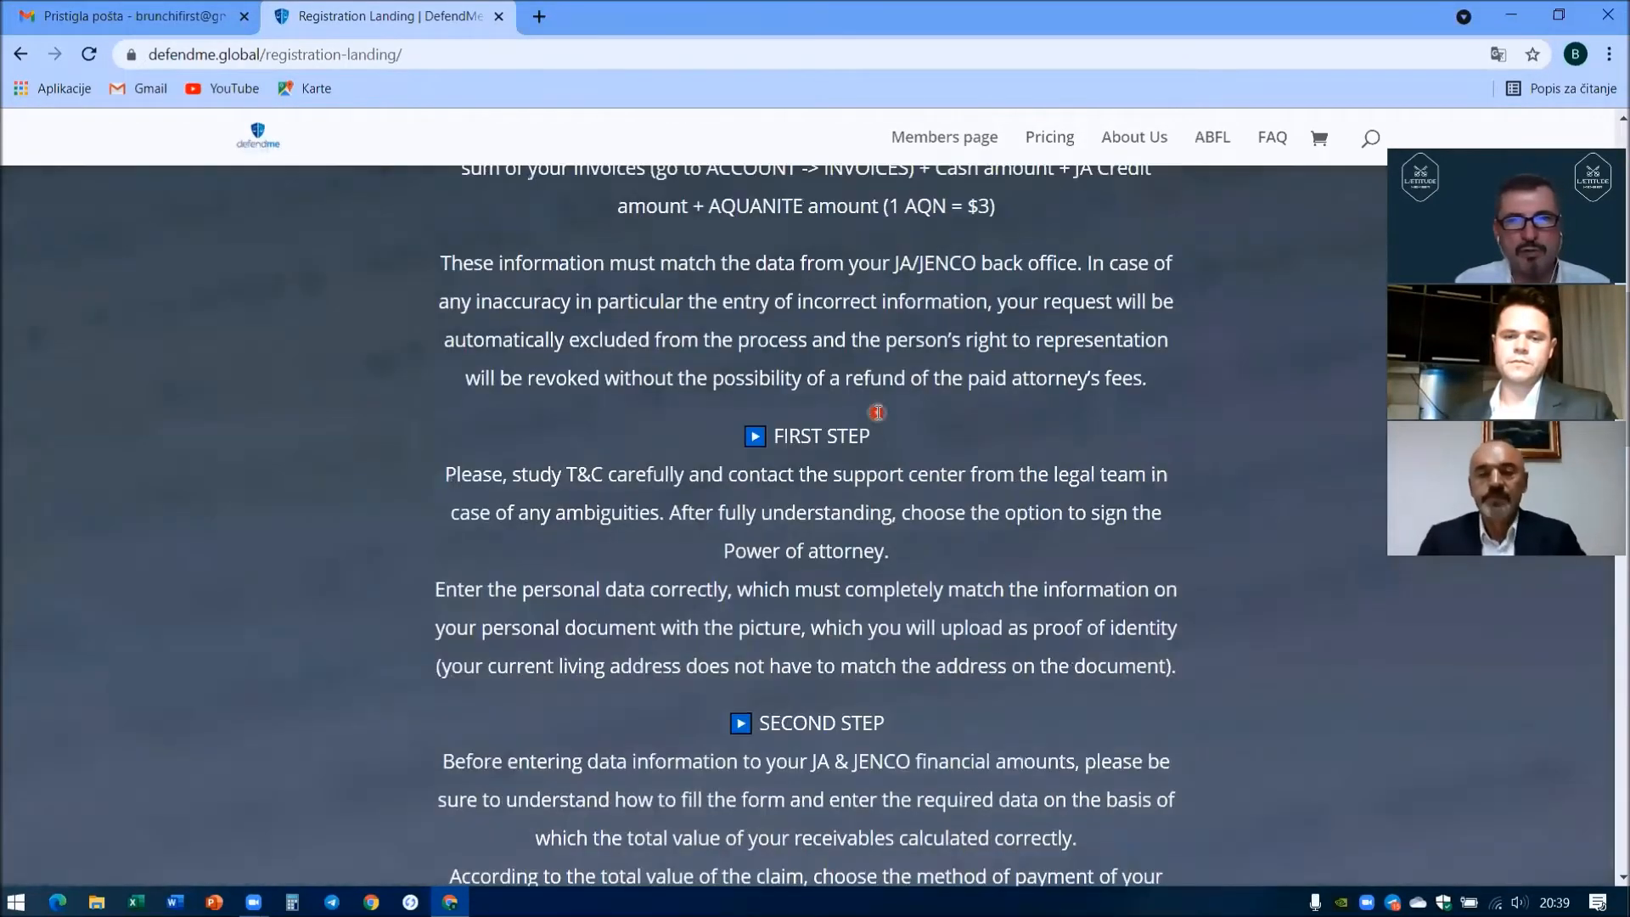
{"action": "scroll", "coordinate": [877, 416], "scroll_direction": "down", "scroll_amount": 2}
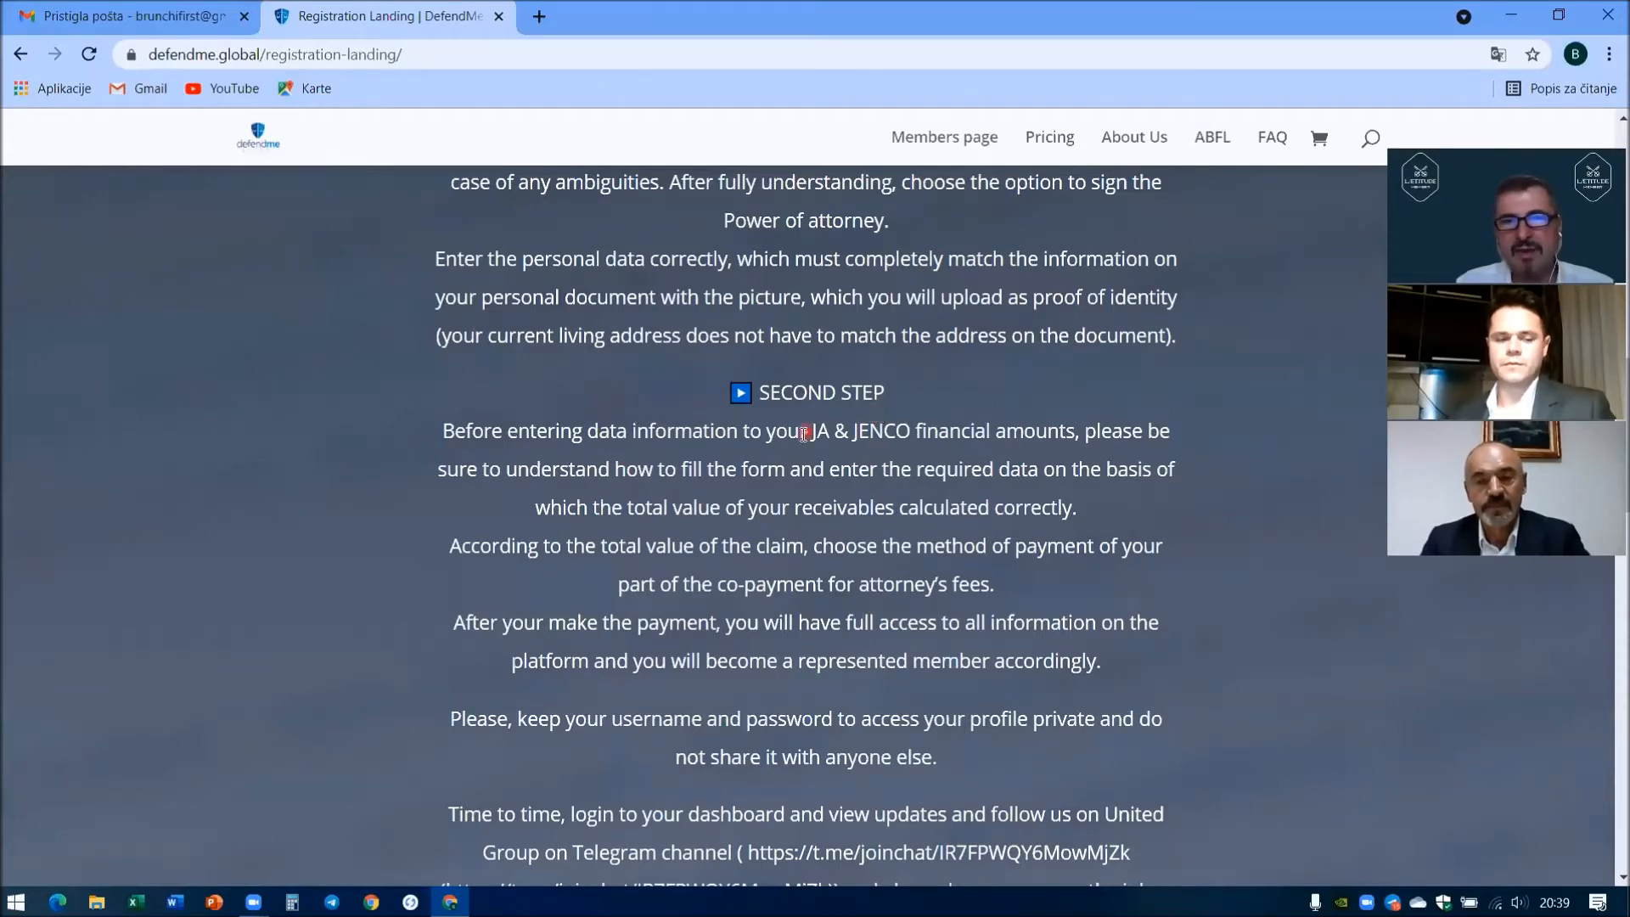
{"action": "scroll", "coordinate": [768, 453], "scroll_direction": "down", "scroll_amount": 2}
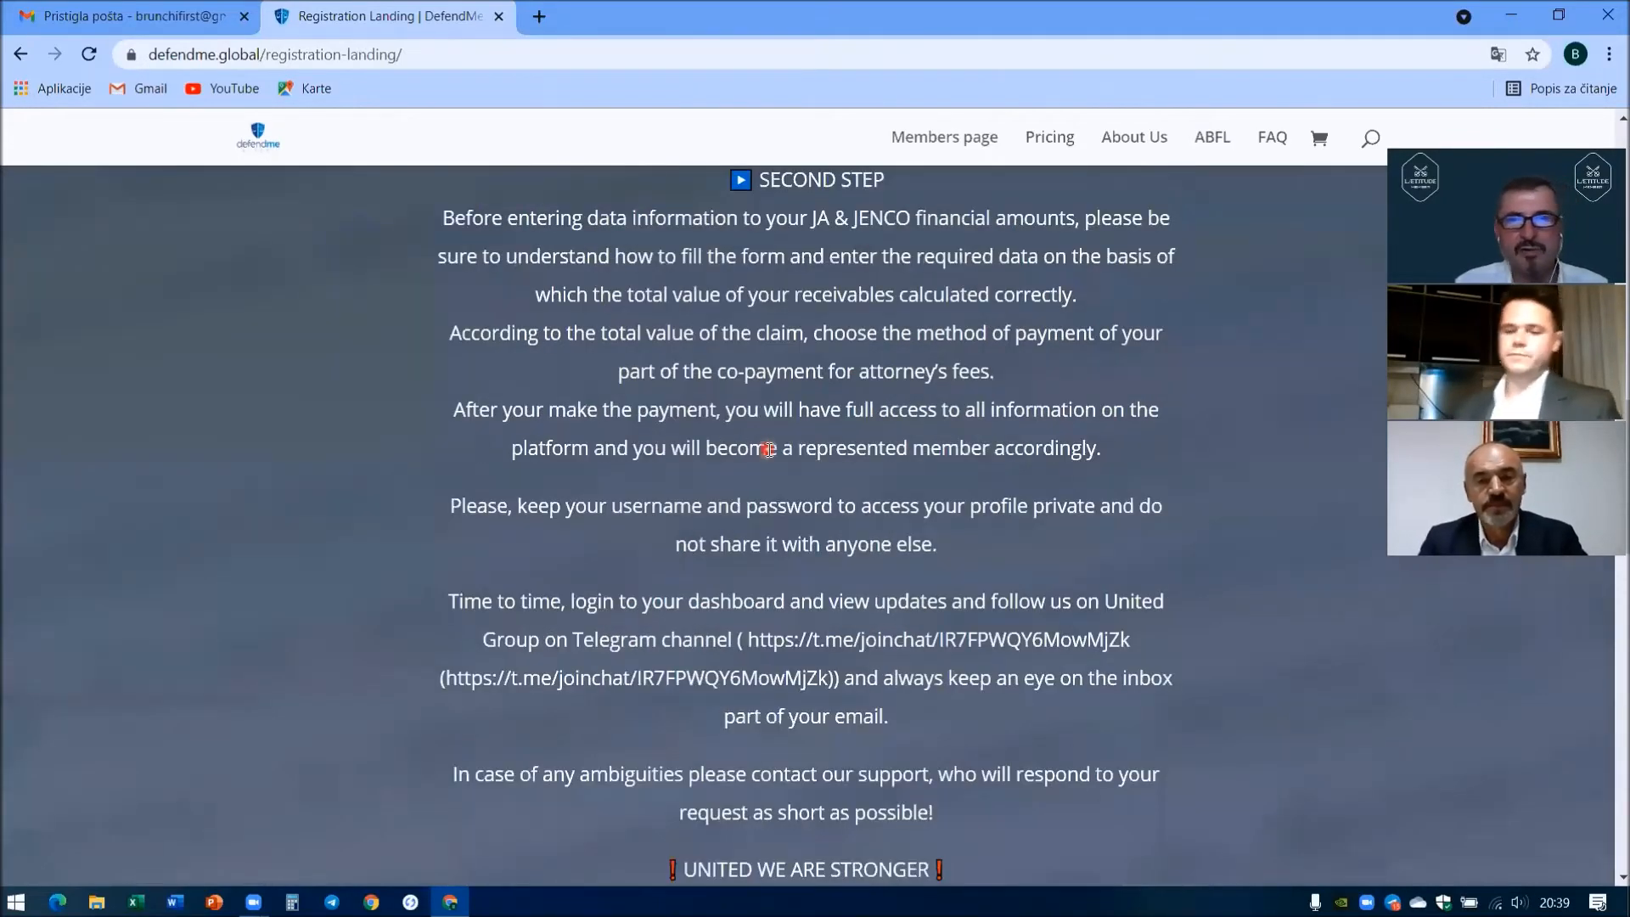
{"action": "scroll", "coordinate": [768, 450], "scroll_direction": "down", "scroll_amount": 3}
{"action": "scroll", "coordinate": [767, 450], "scroll_direction": "down", "scroll_amount": 3}
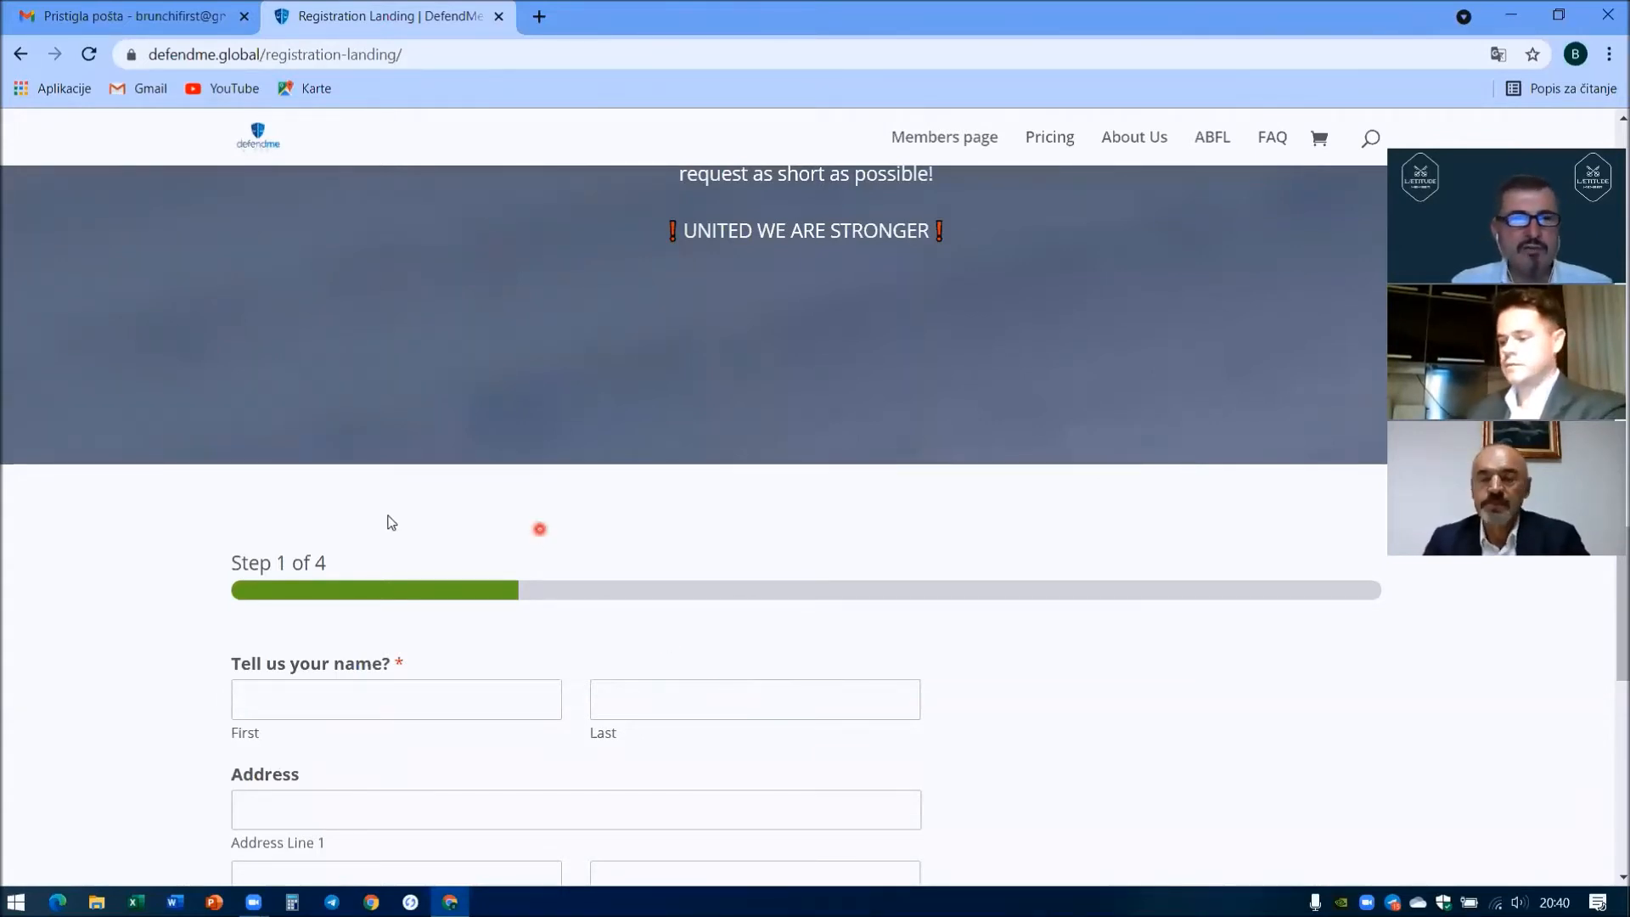
- Enter the first and last name on the registration form
{"action": "scroll", "coordinate": [492, 542], "scroll_direction": "down", "scroll_amount": 1}
{"action": "left_click", "coordinate": [289, 592]}
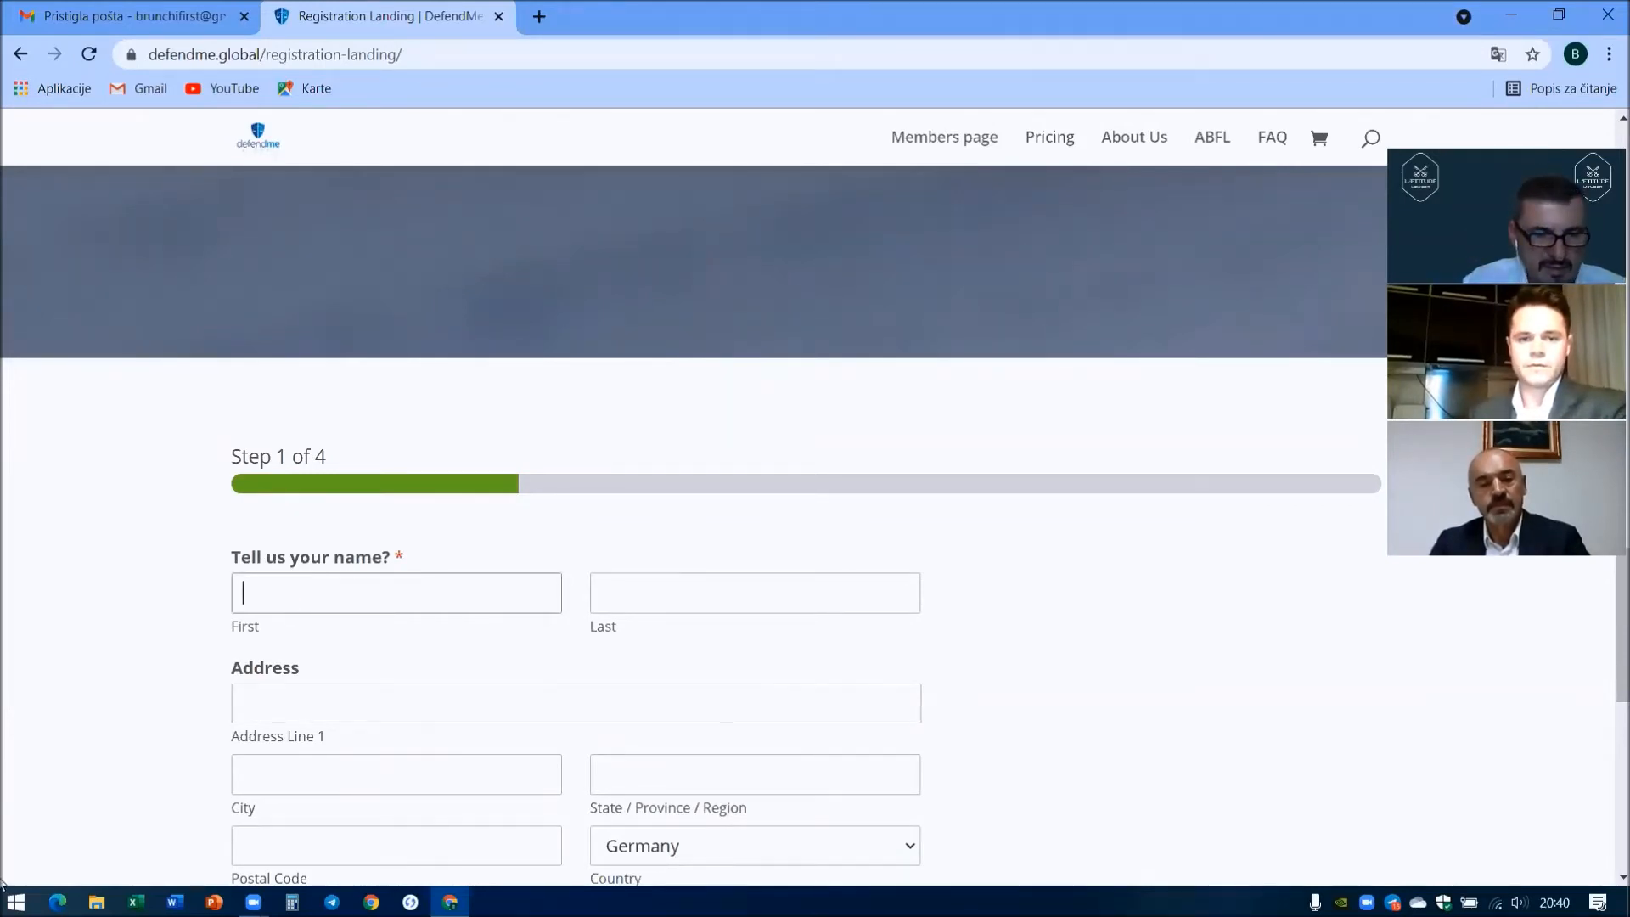
{"action": "type", "text": "Test"}
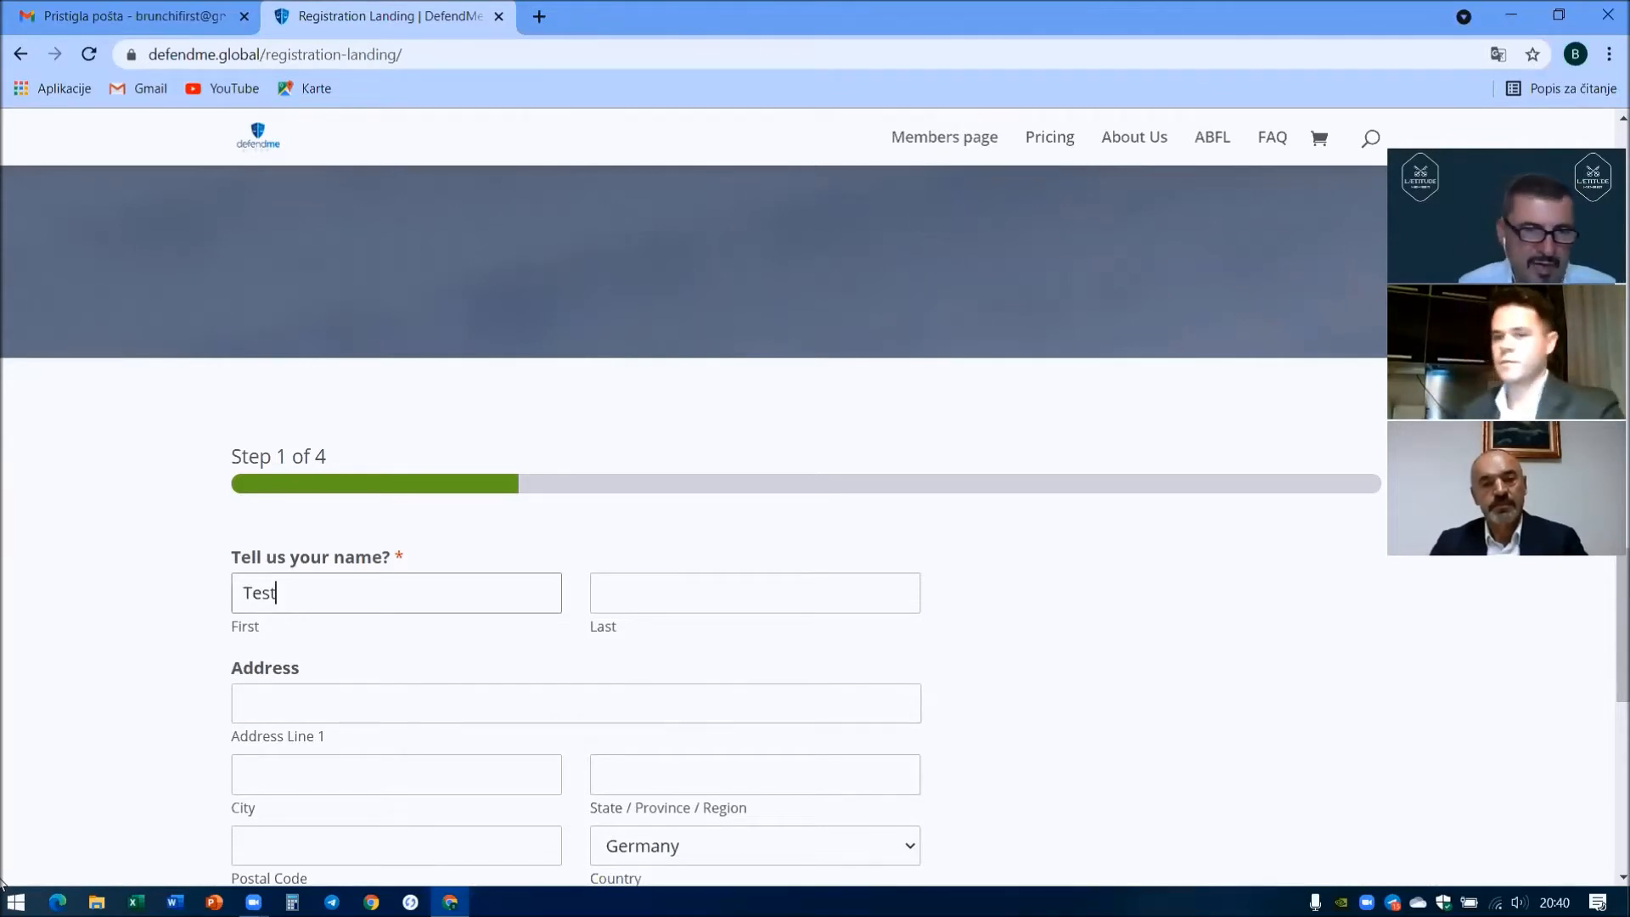
{"action": "key", "text": "Tab"}
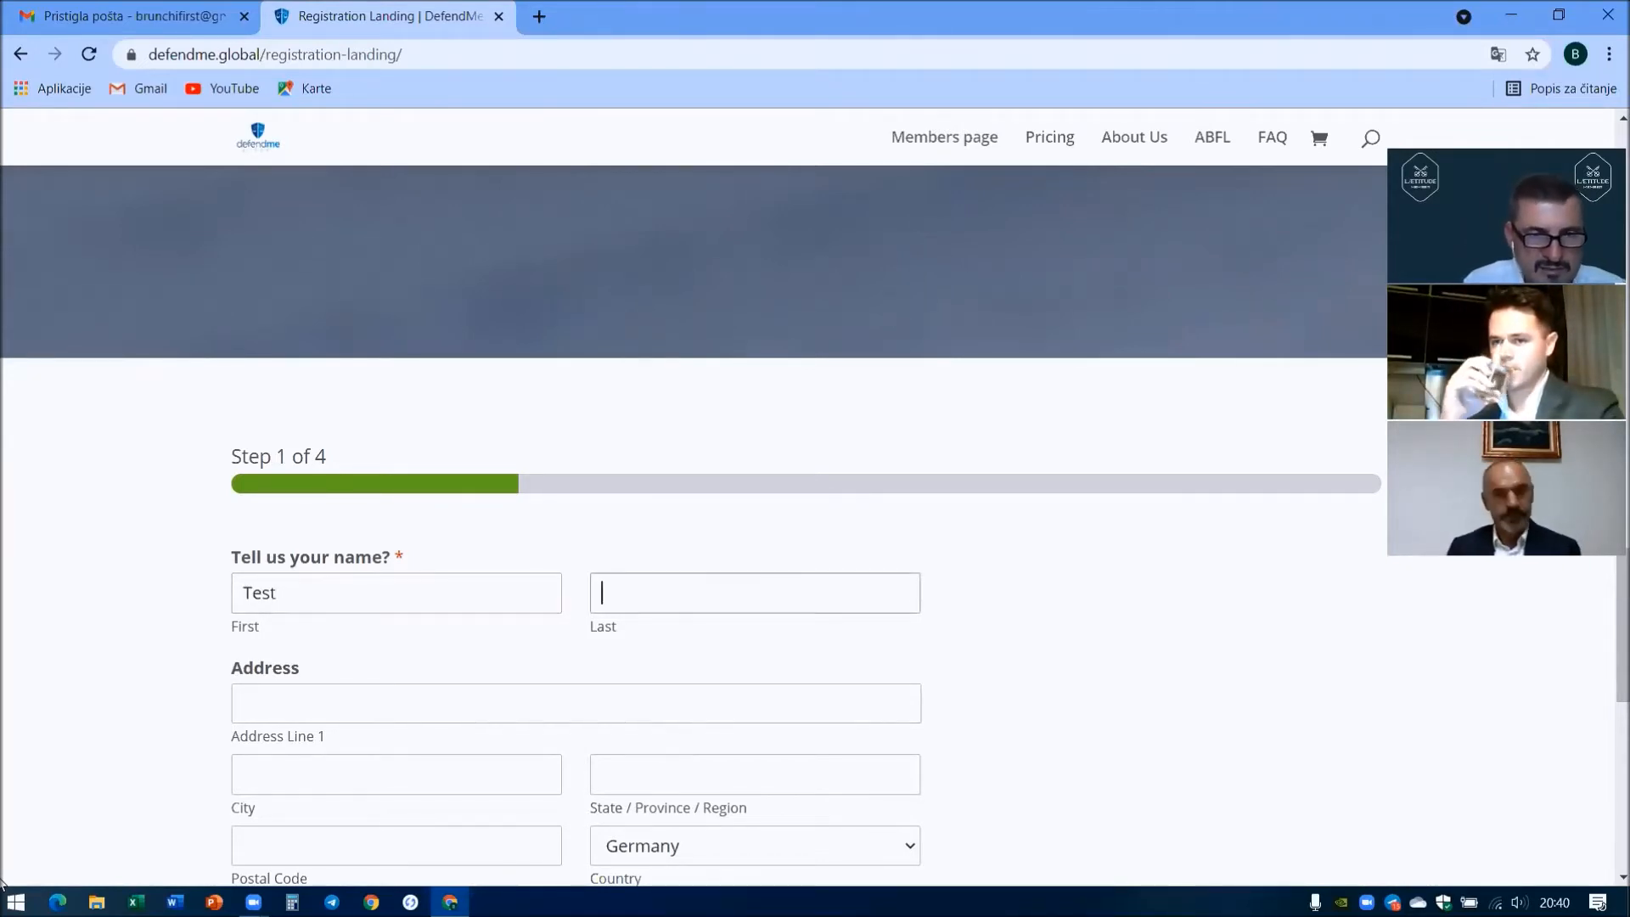
{"action": "type", "text": "Test"}
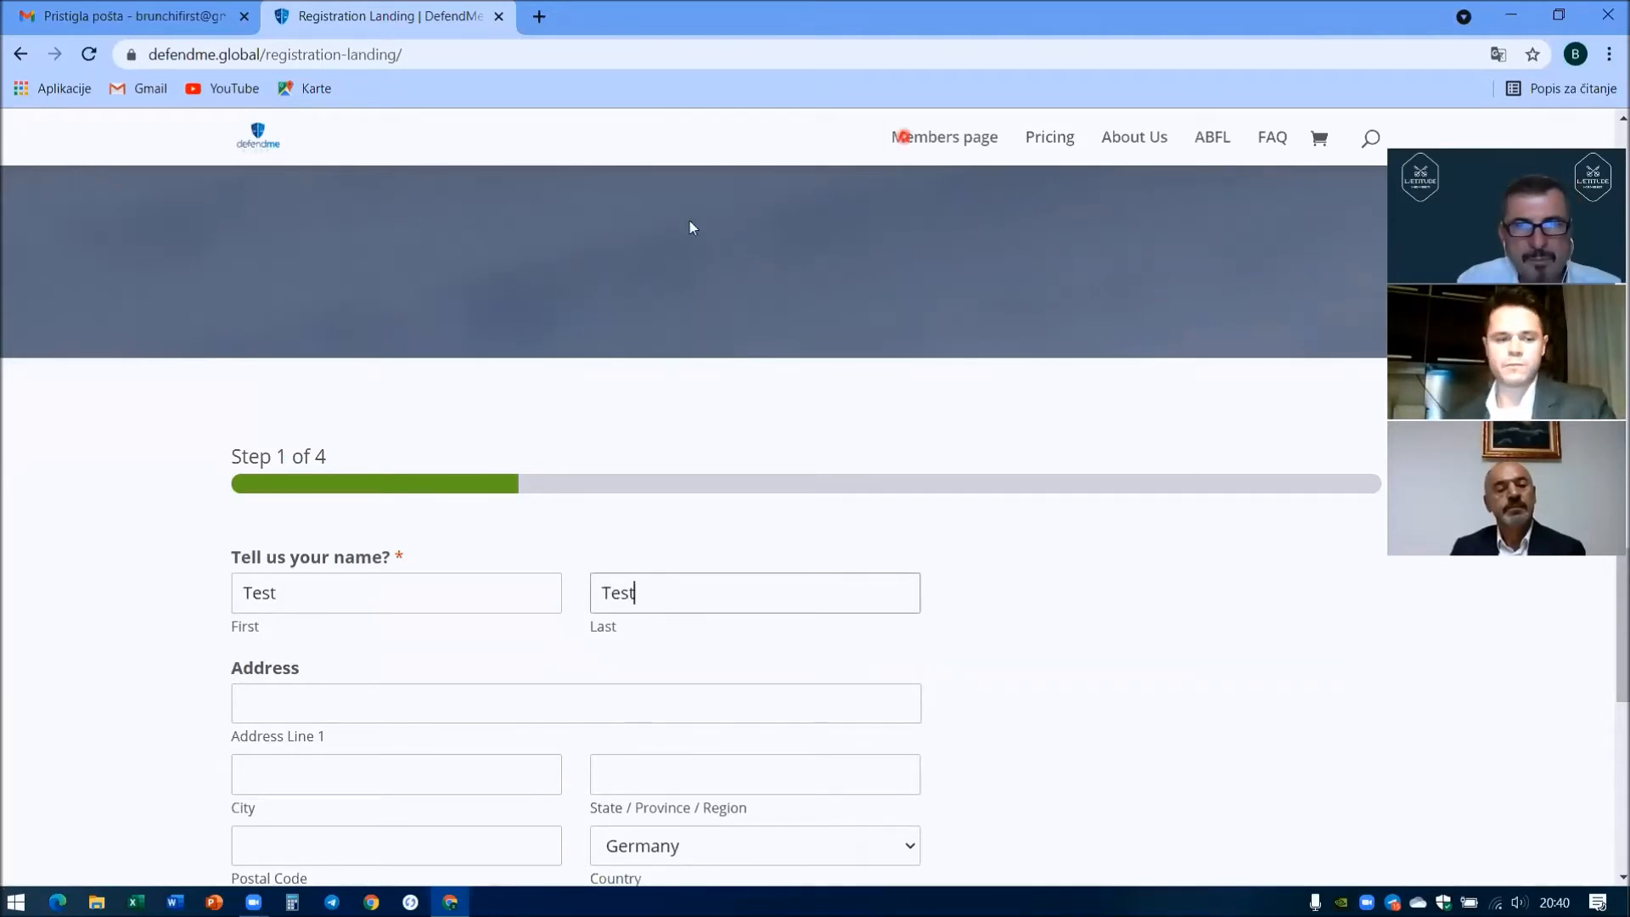
{"action": "left_click", "coordinate": [905, 133]}
- Fill in the first address line, city and postal code
{"action": "left_click", "coordinate": [329, 711]}
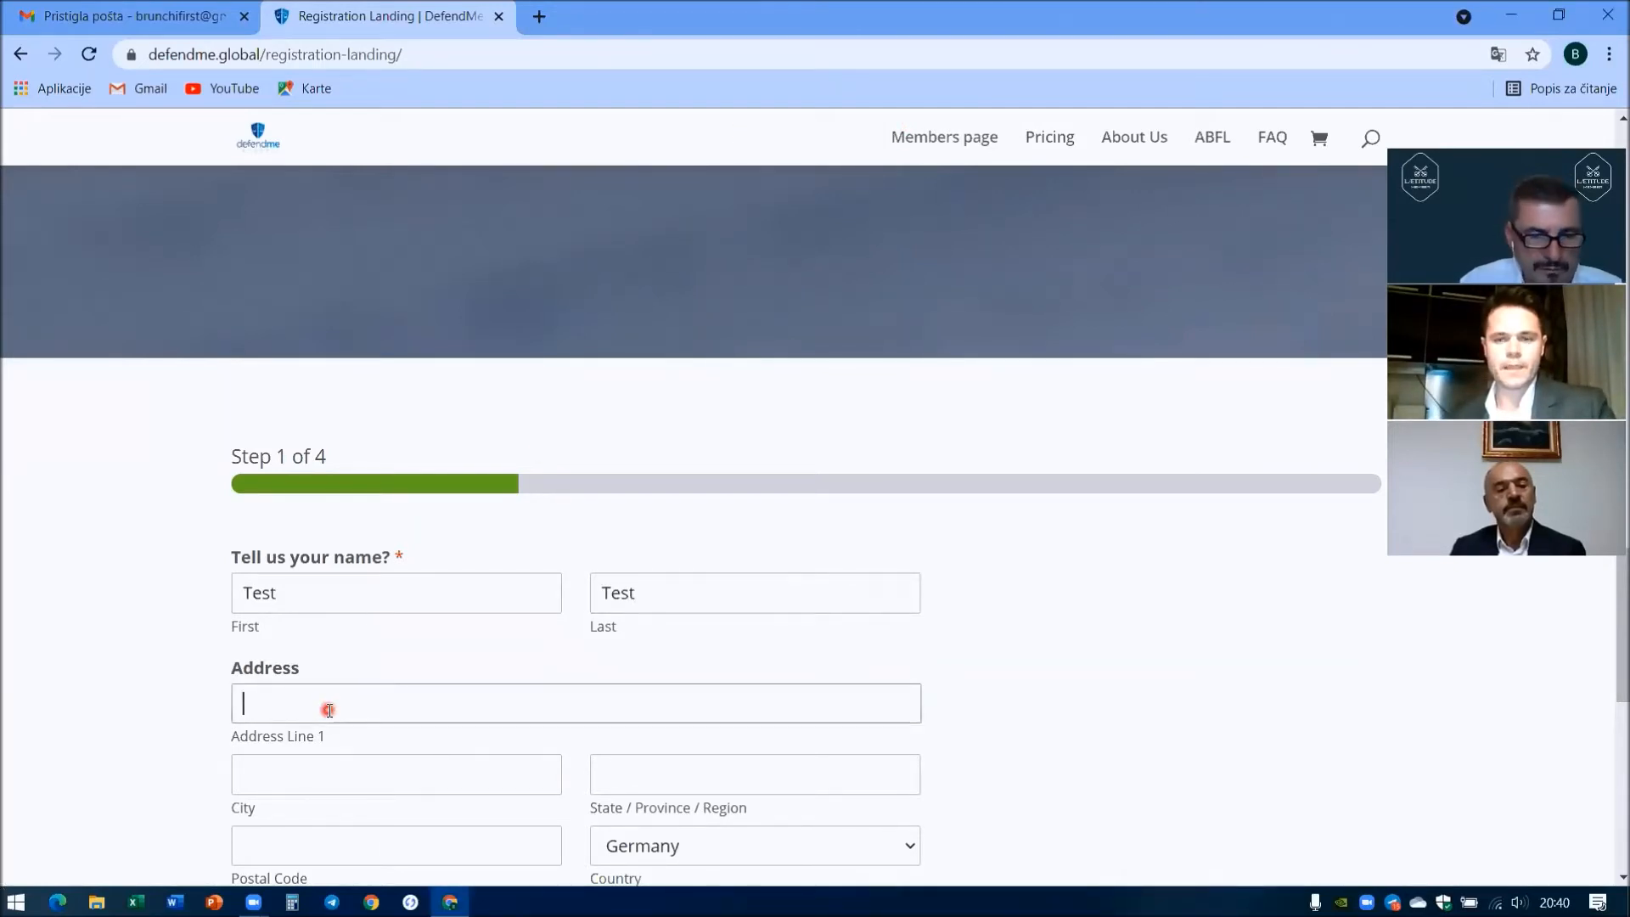
{"action": "type", "text": "Ulica1"}
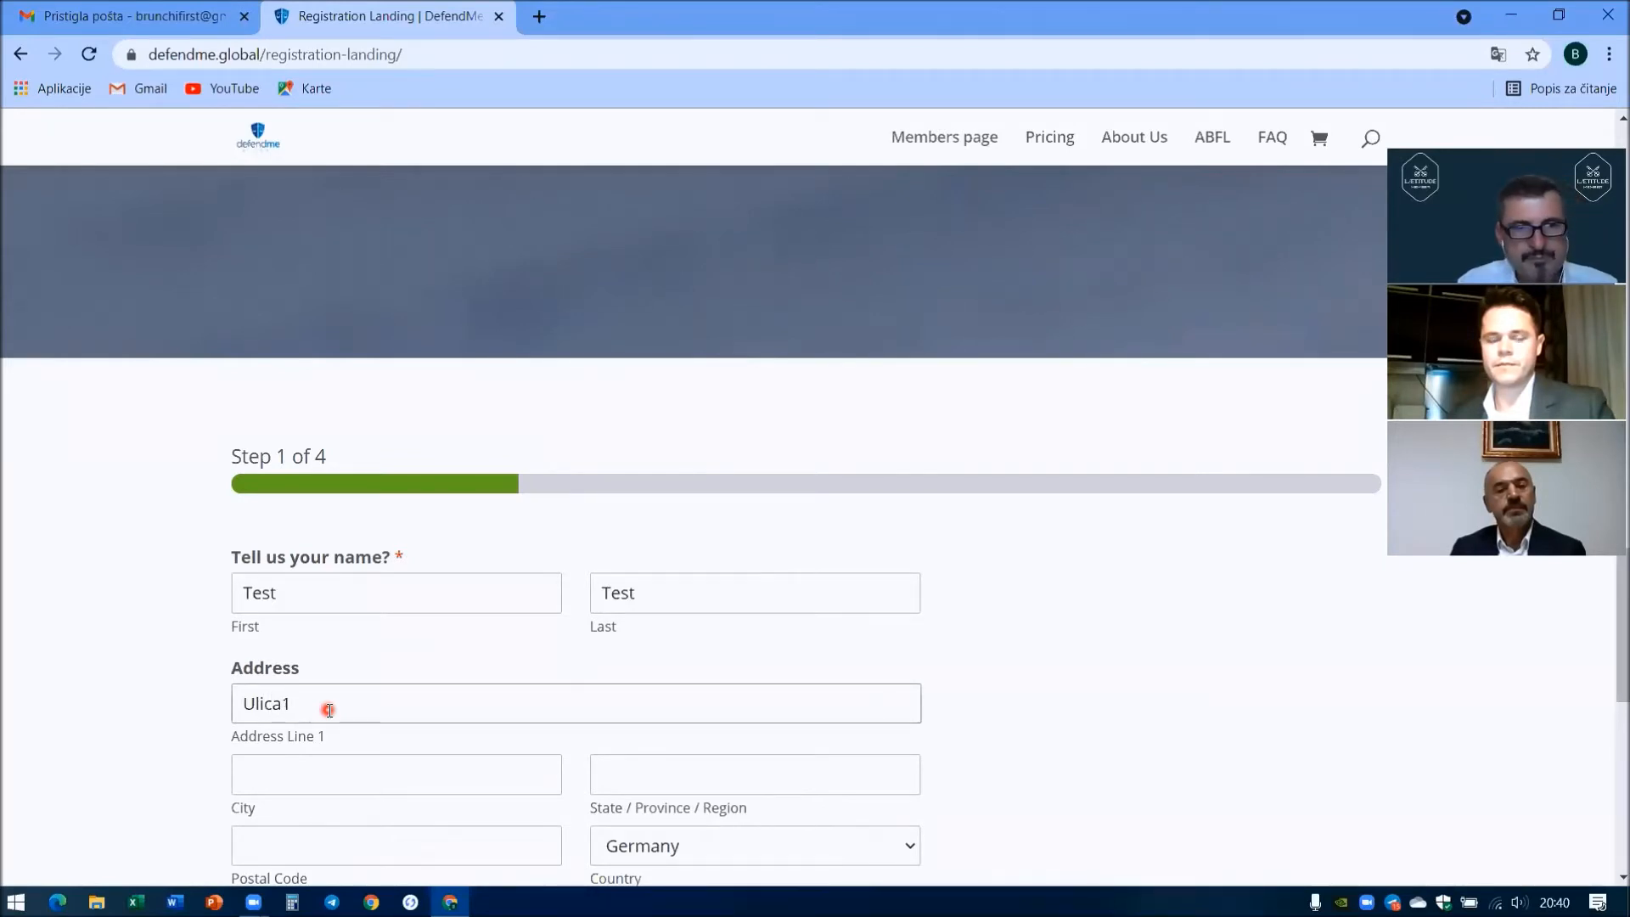
{"action": "scroll", "coordinate": [329, 711], "scroll_direction": "down", "scroll_amount": 1}
{"action": "left_click", "coordinate": [281, 677]}
{"action": "type", "text": "Split"}
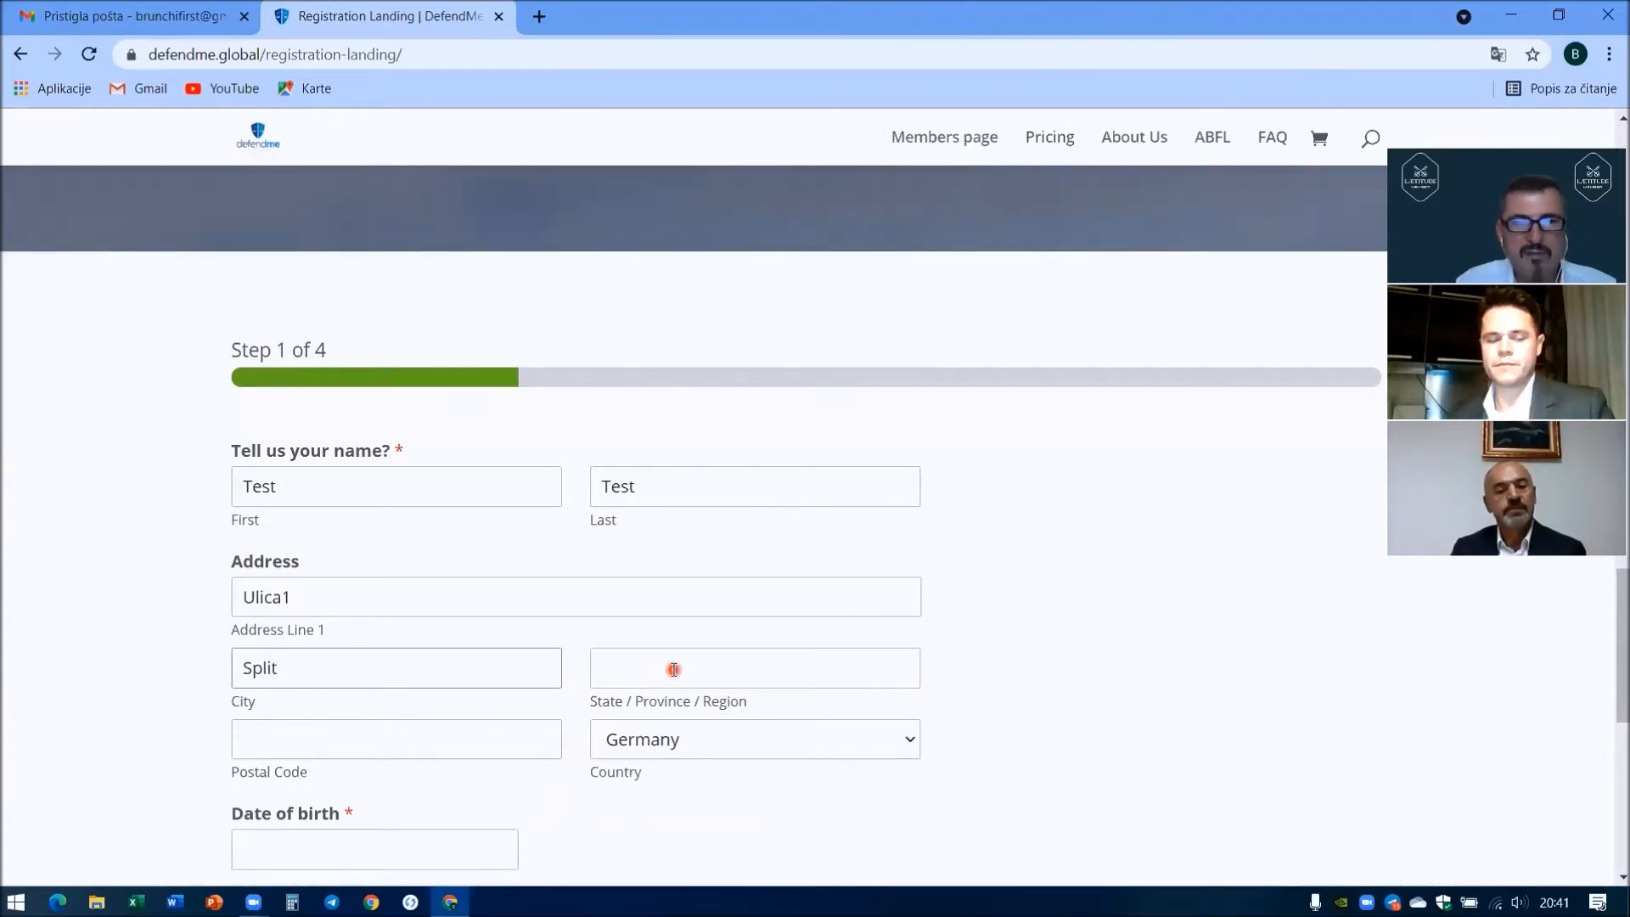
{"action": "scroll", "coordinate": [671, 666], "scroll_direction": "down", "scroll_amount": 1}
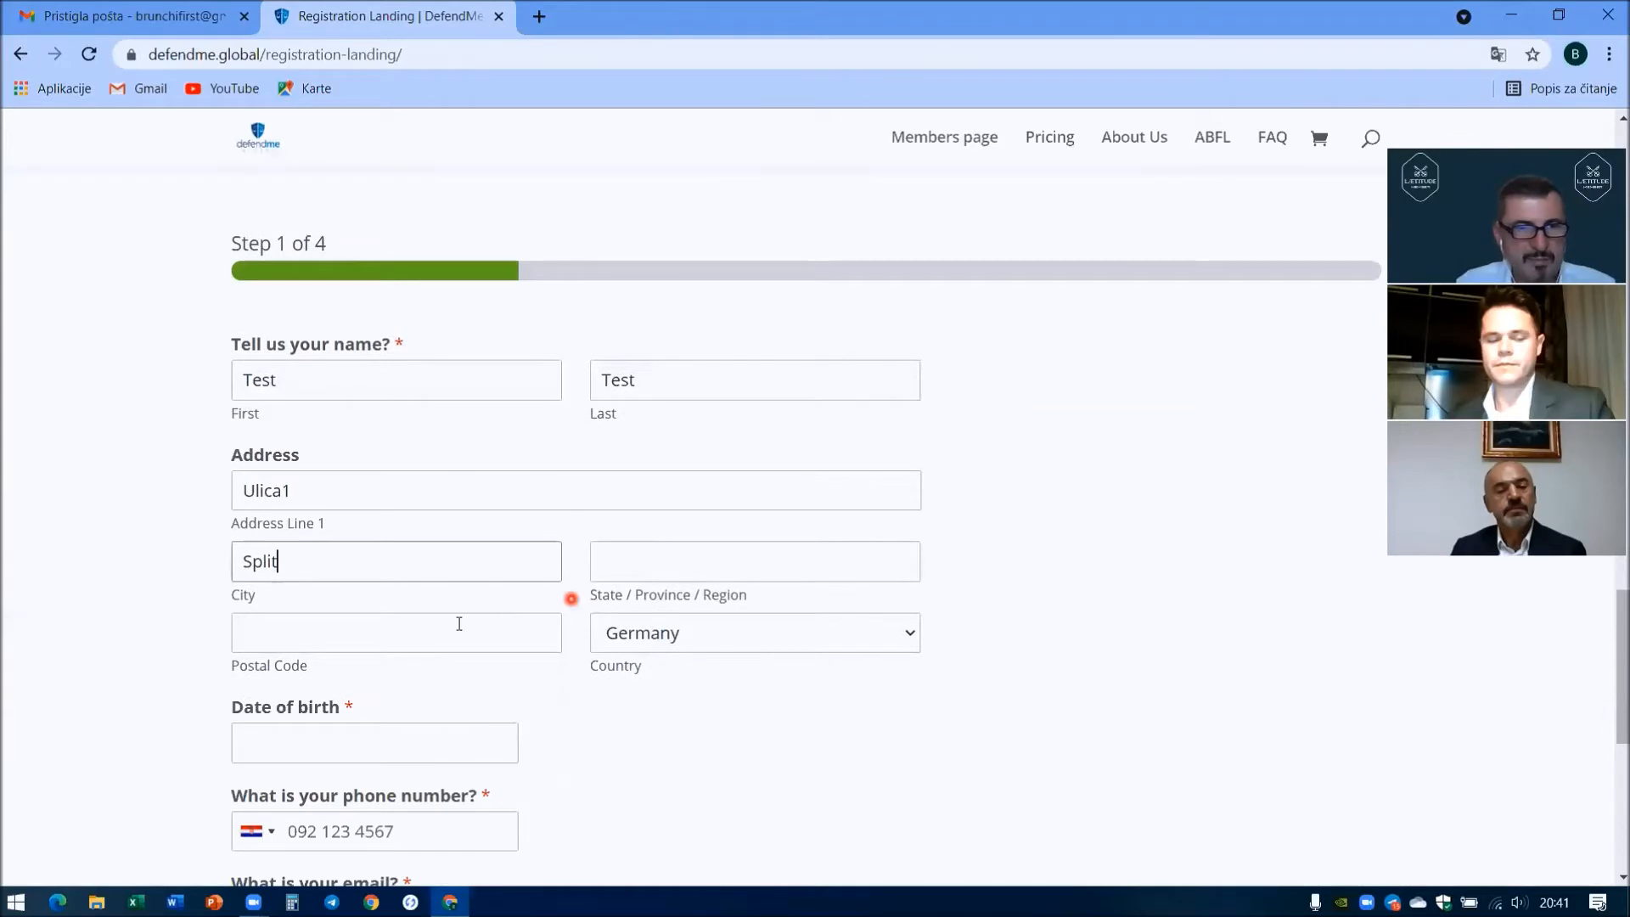
{"action": "left_click", "coordinate": [270, 634]}
{"action": "type", "text": "21000"}
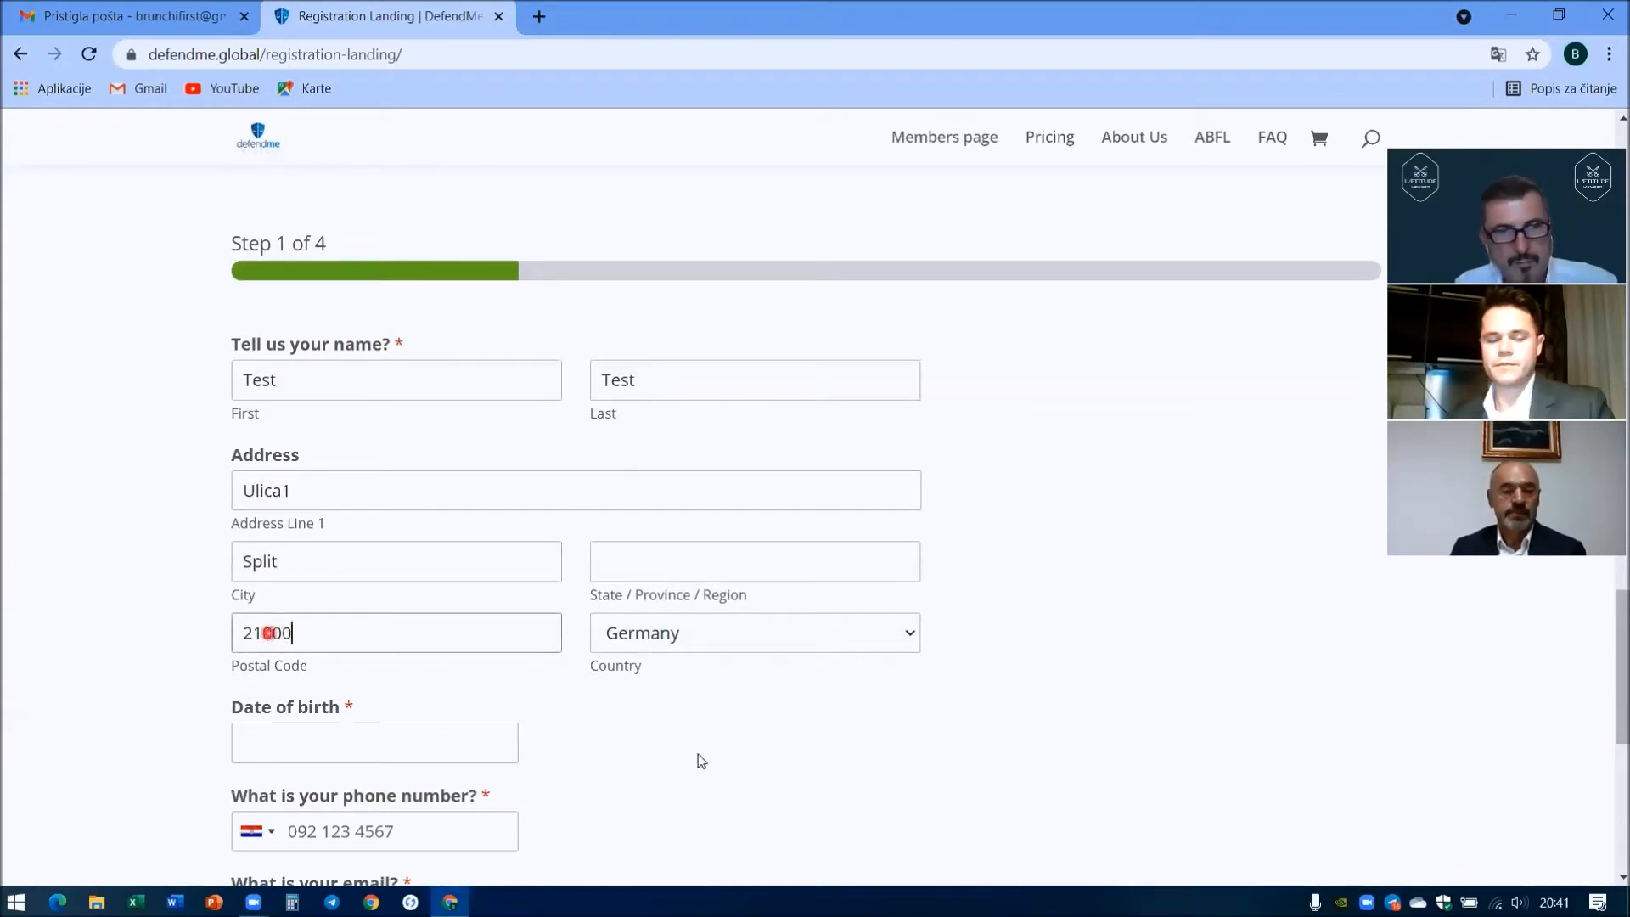
- Change the country from Germany to Croatia
{"action": "left_click", "coordinate": [727, 638]}
{"action": "type", "text": "cro"}
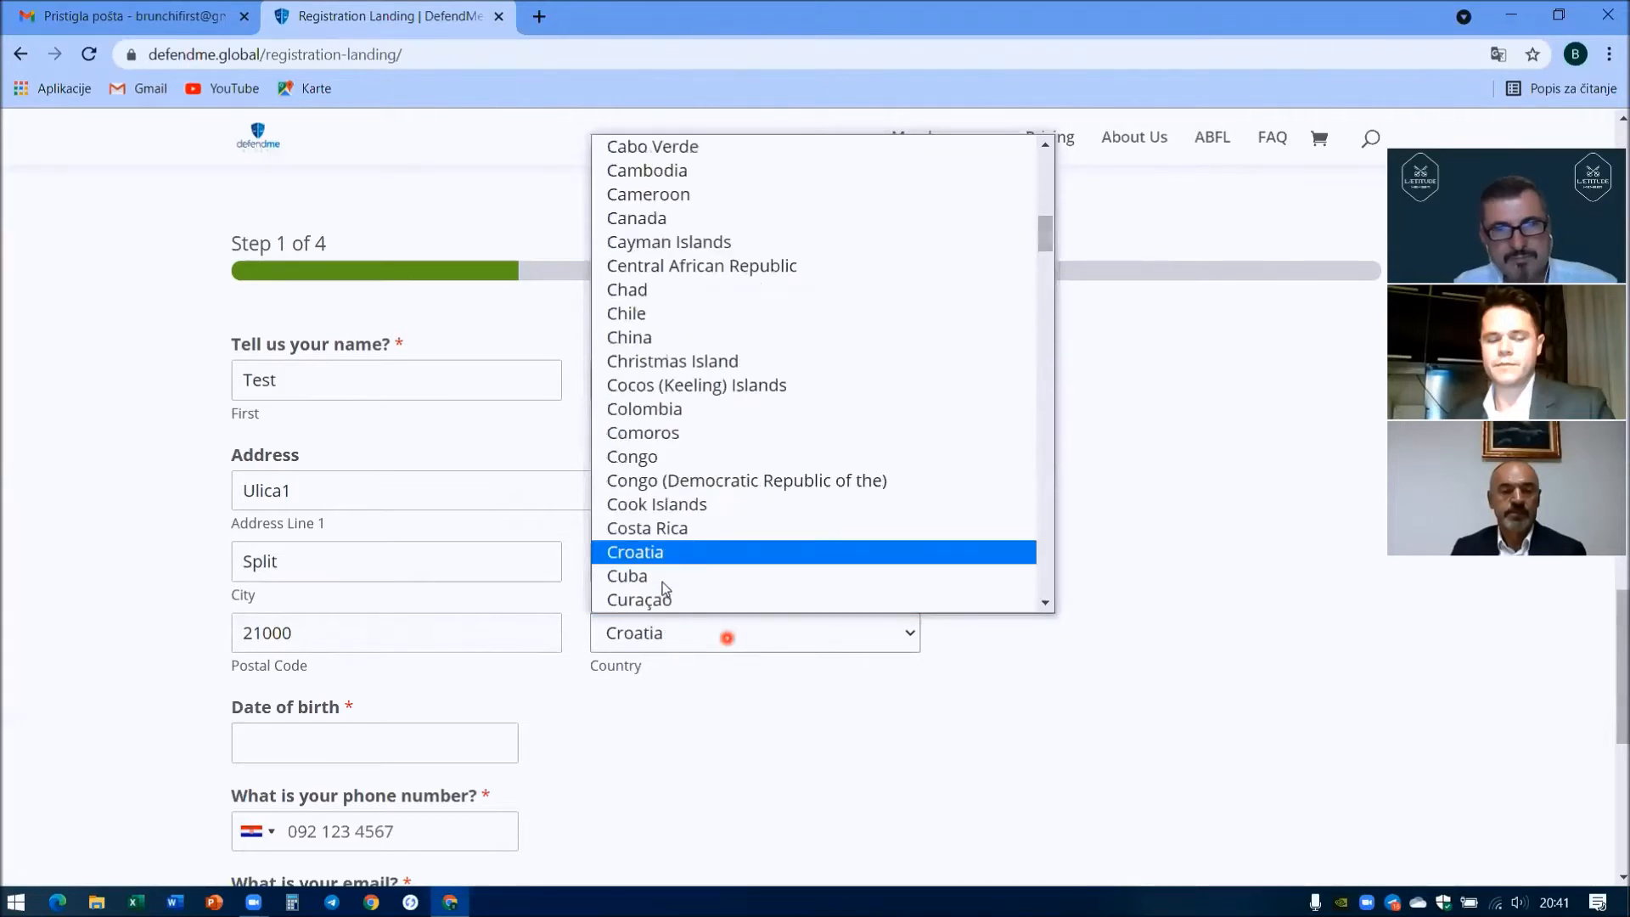
{"action": "left_click", "coordinate": [659, 555]}
{"action": "scroll", "coordinate": [322, 619], "scroll_direction": "down", "scroll_amount": 2}
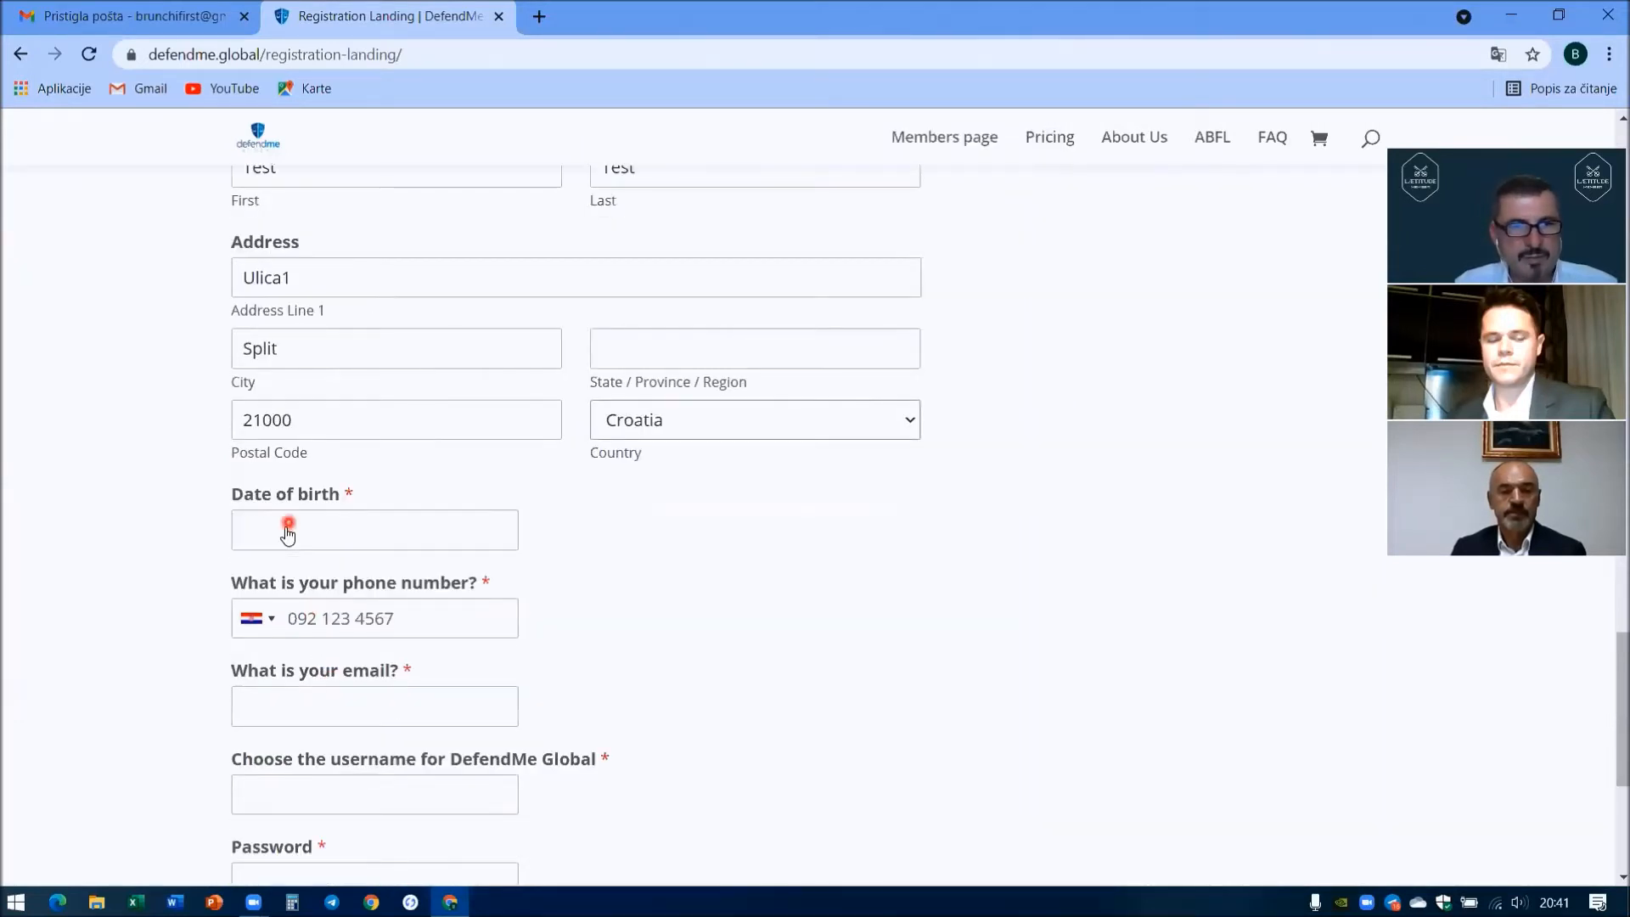
{"action": "left_click", "coordinate": [285, 532]}
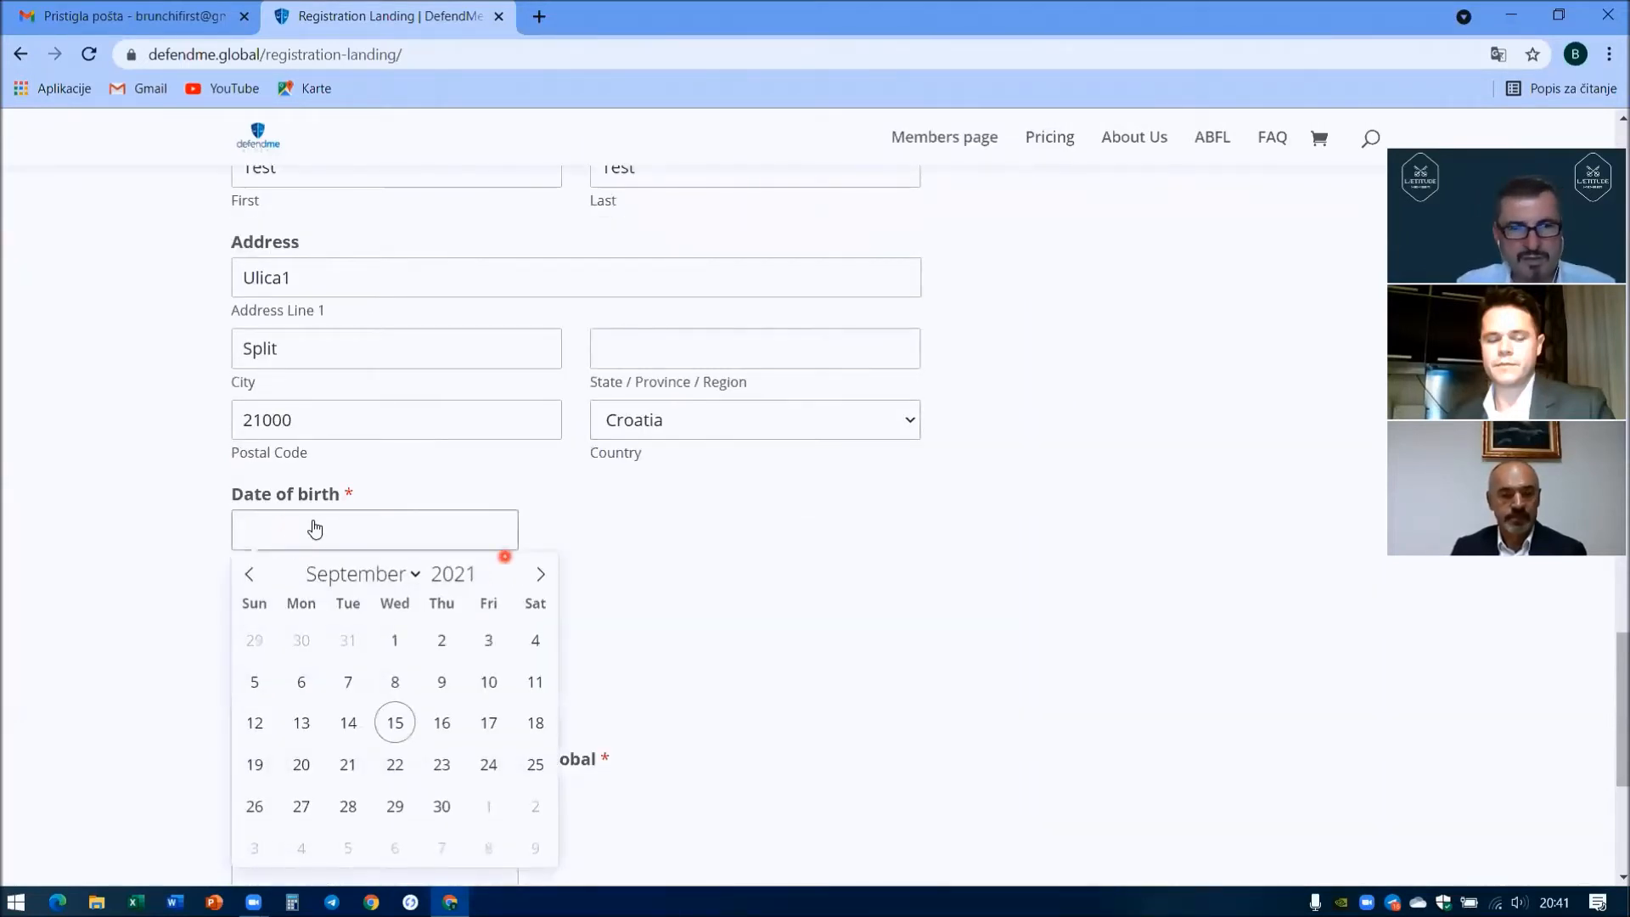
{"action": "double_click", "coordinate": [453, 577]}
{"action": "type", "text": "1970"}
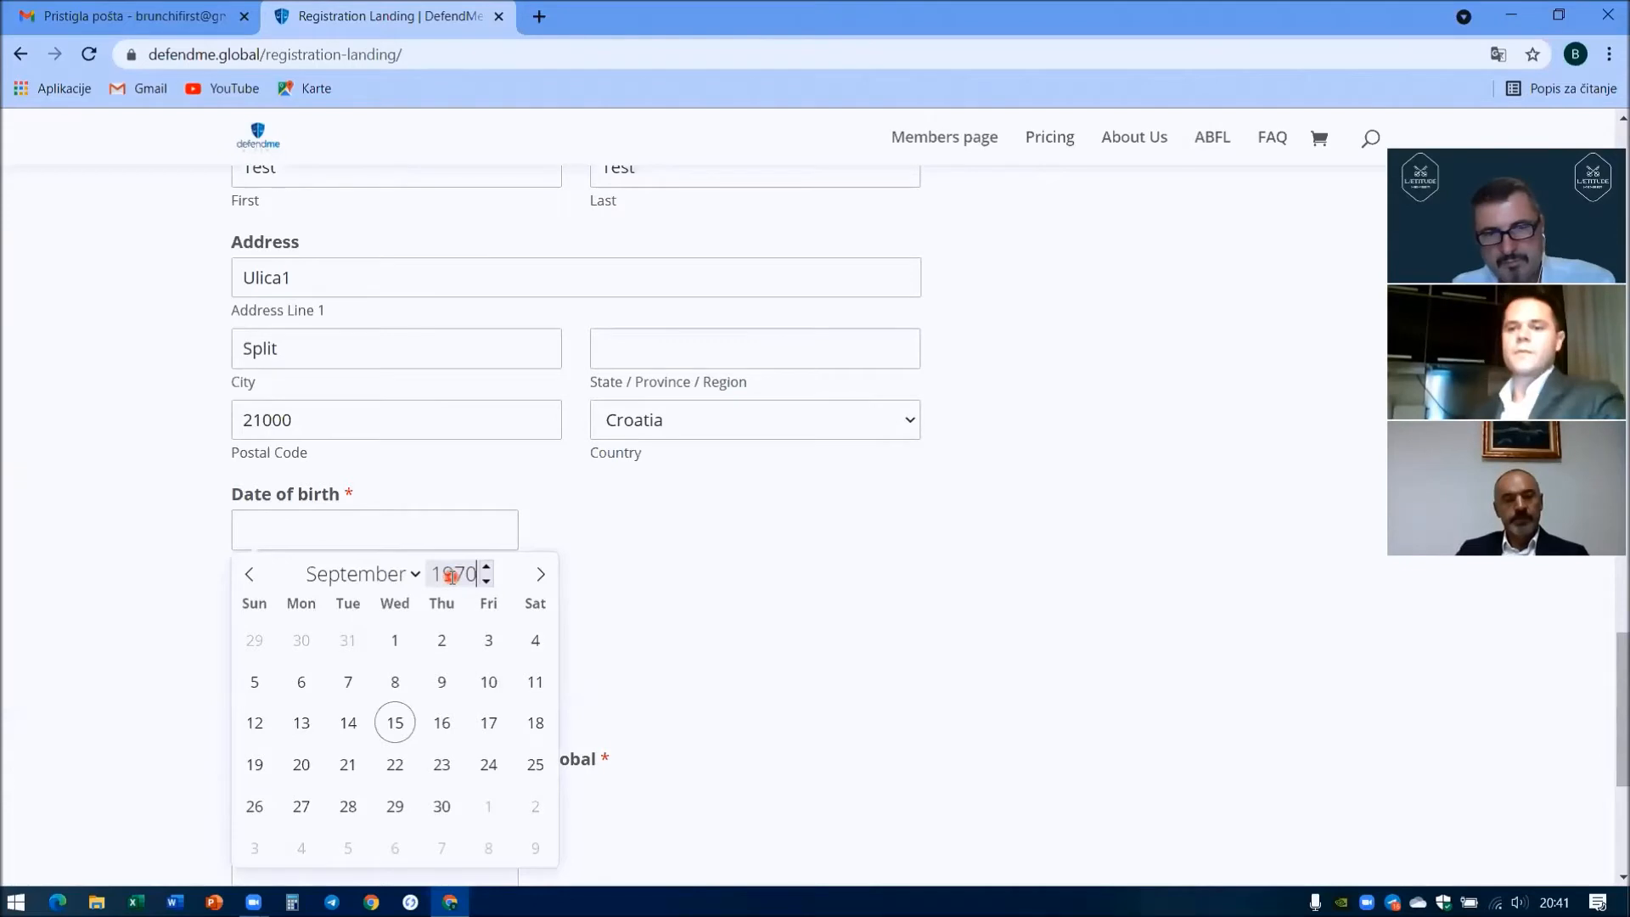
{"action": "left_click", "coordinate": [360, 576]}
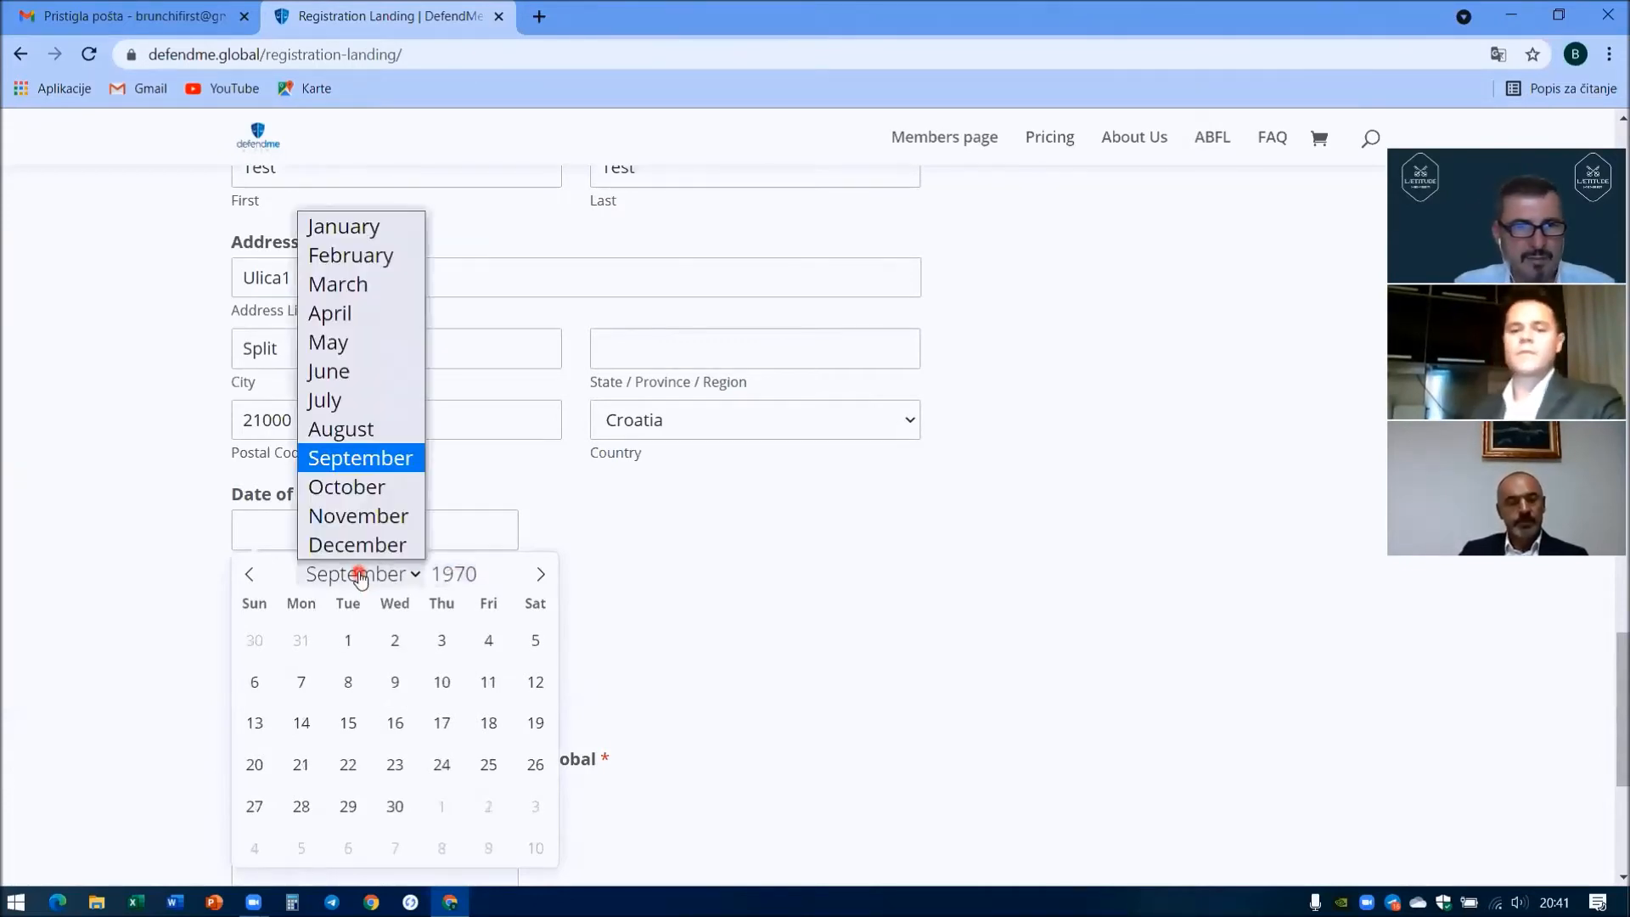
{"action": "left_click", "coordinate": [344, 430]}
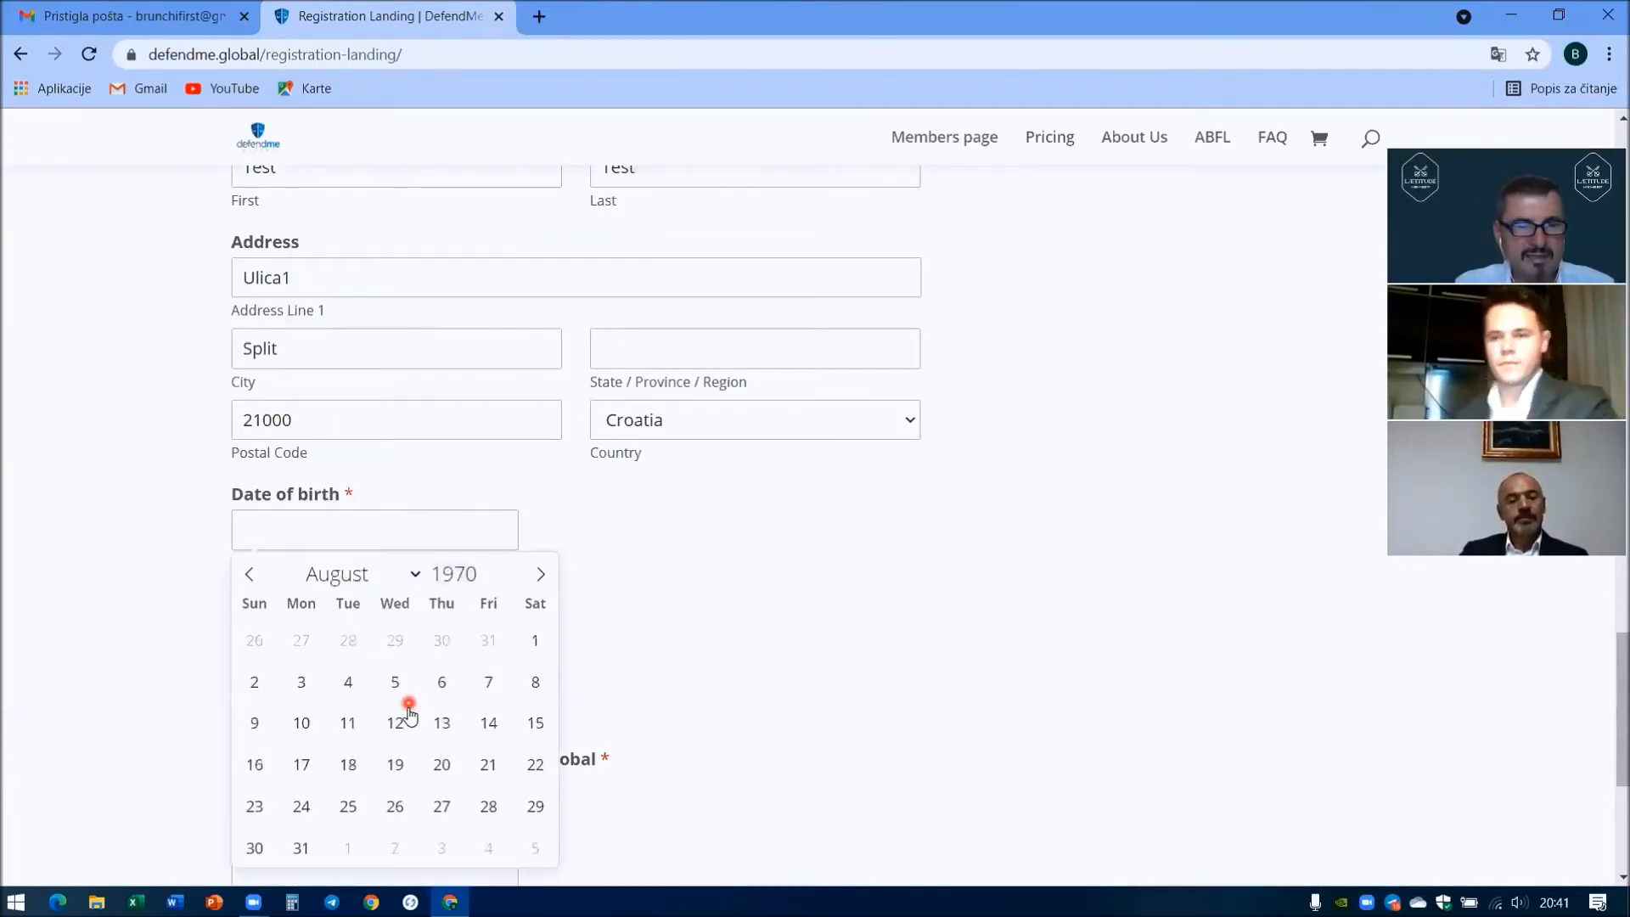
{"action": "scroll", "coordinate": [393, 717], "scroll_direction": "down", "scroll_amount": 1}
{"action": "left_click", "coordinate": [392, 658]}
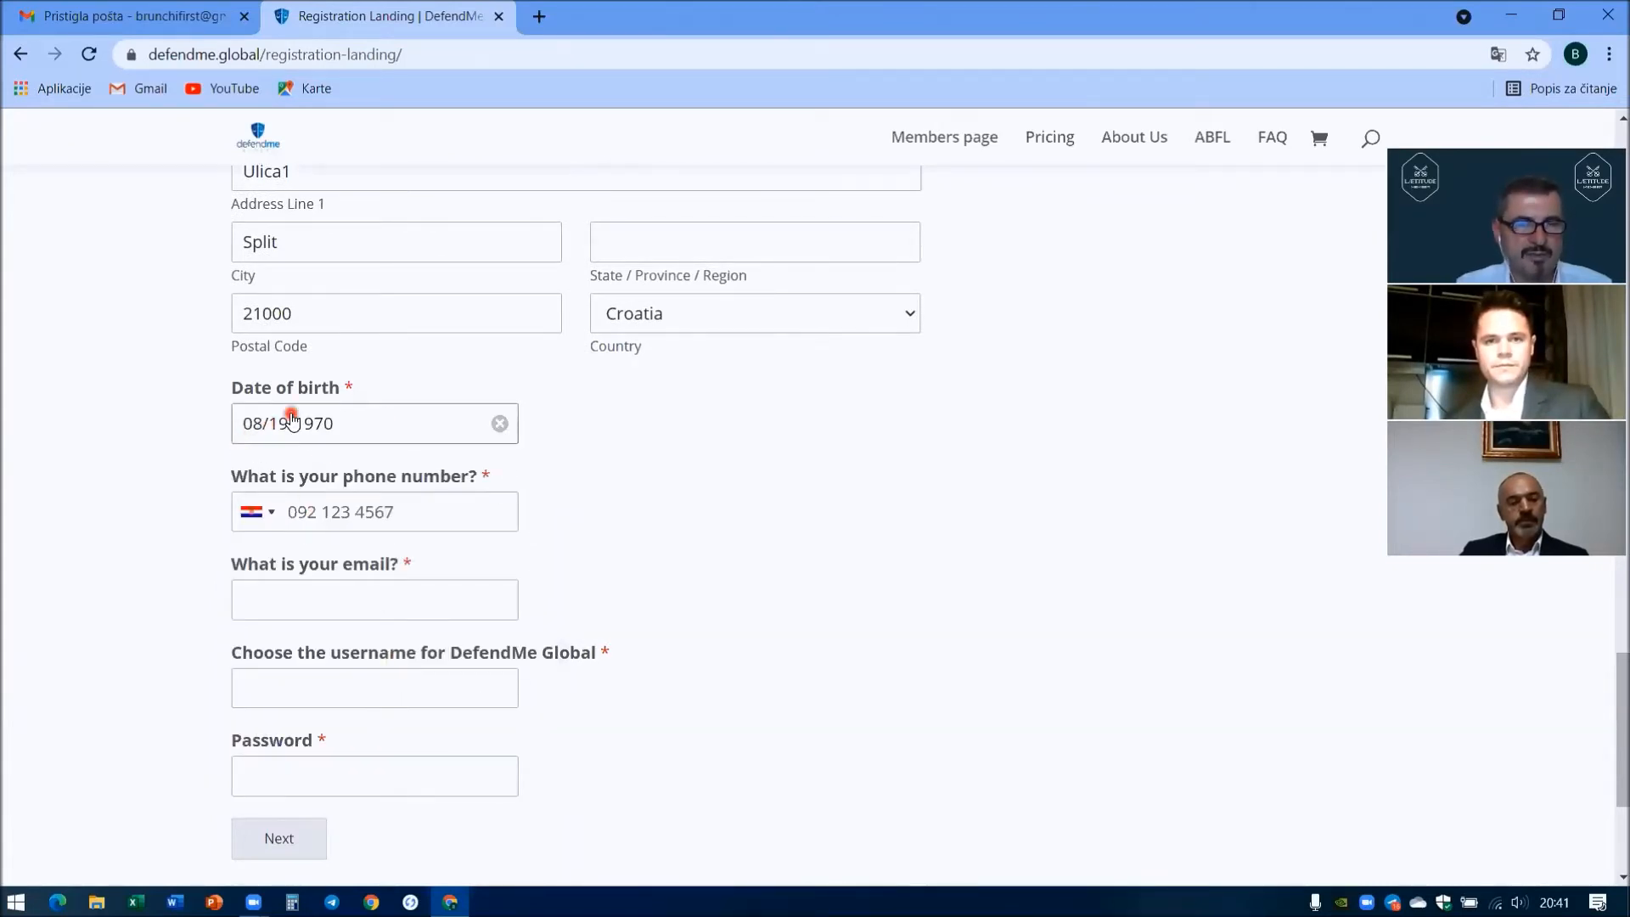
{"action": "left_click", "coordinate": [437, 427]}
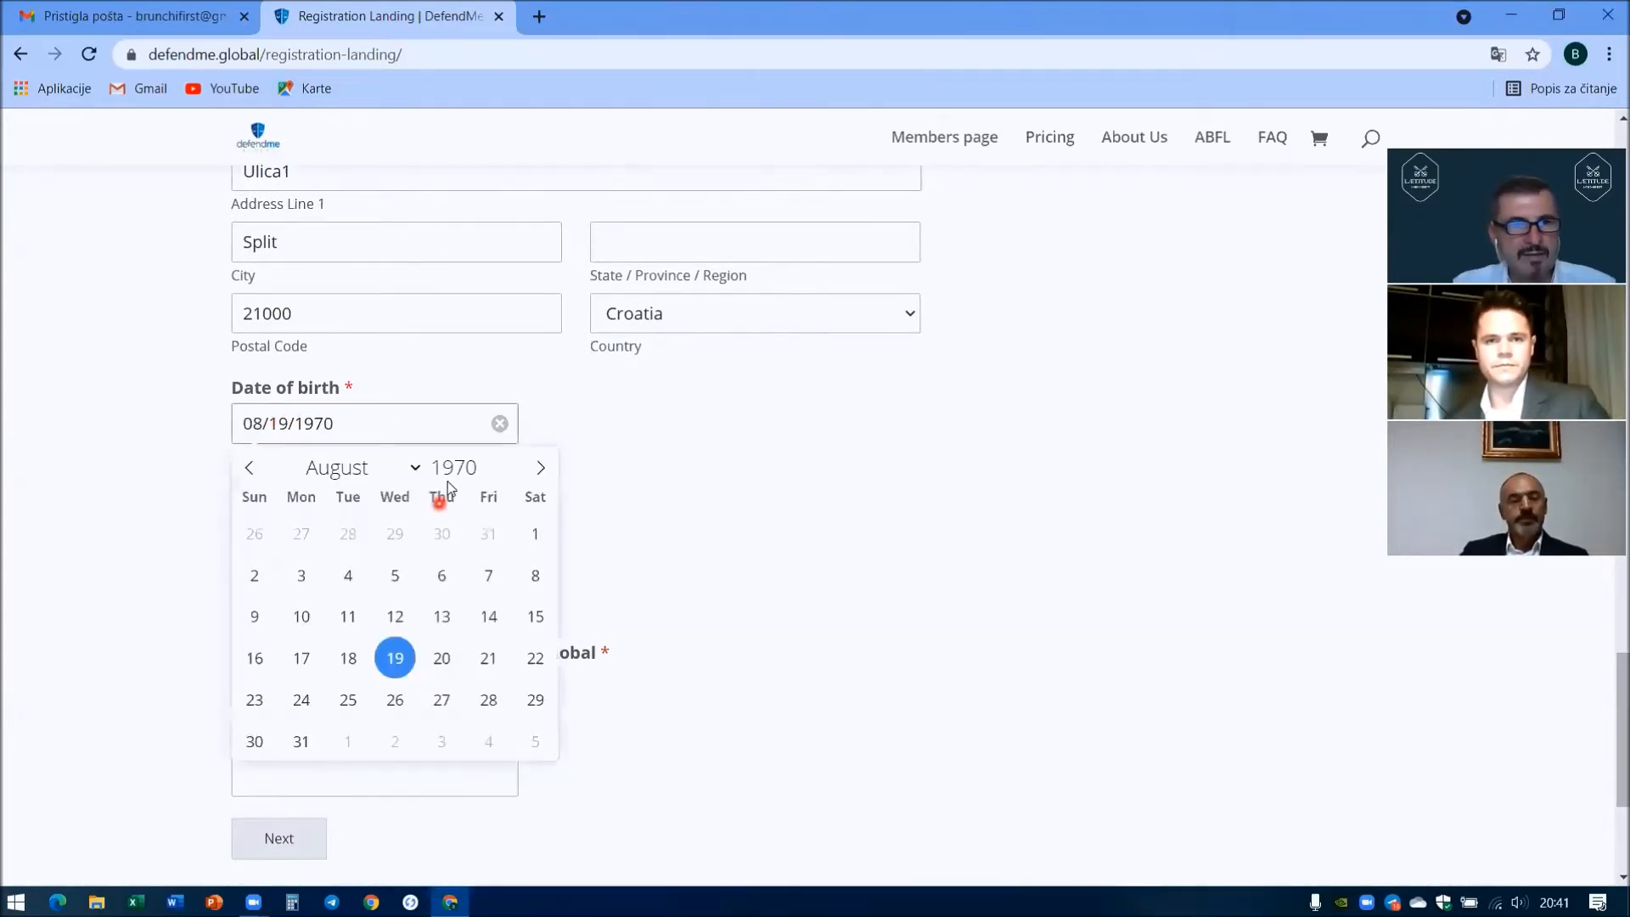
{"action": "left_click", "coordinate": [768, 521]}
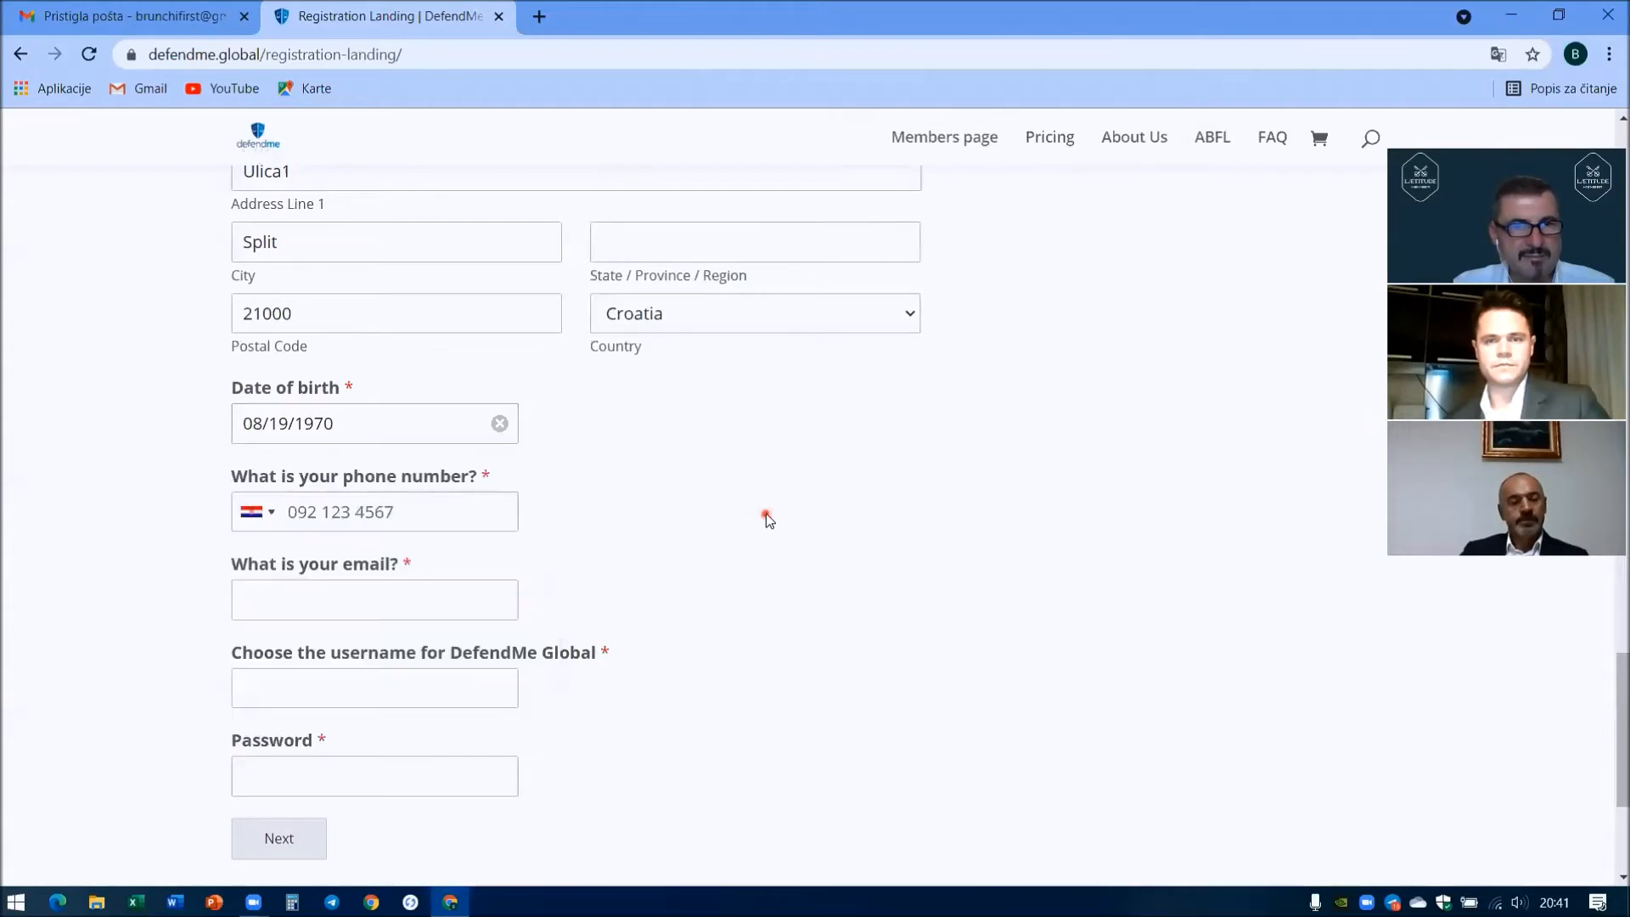
- Enter the phone number and correct a few mistyped digits
{"action": "left_click", "coordinate": [295, 510]}
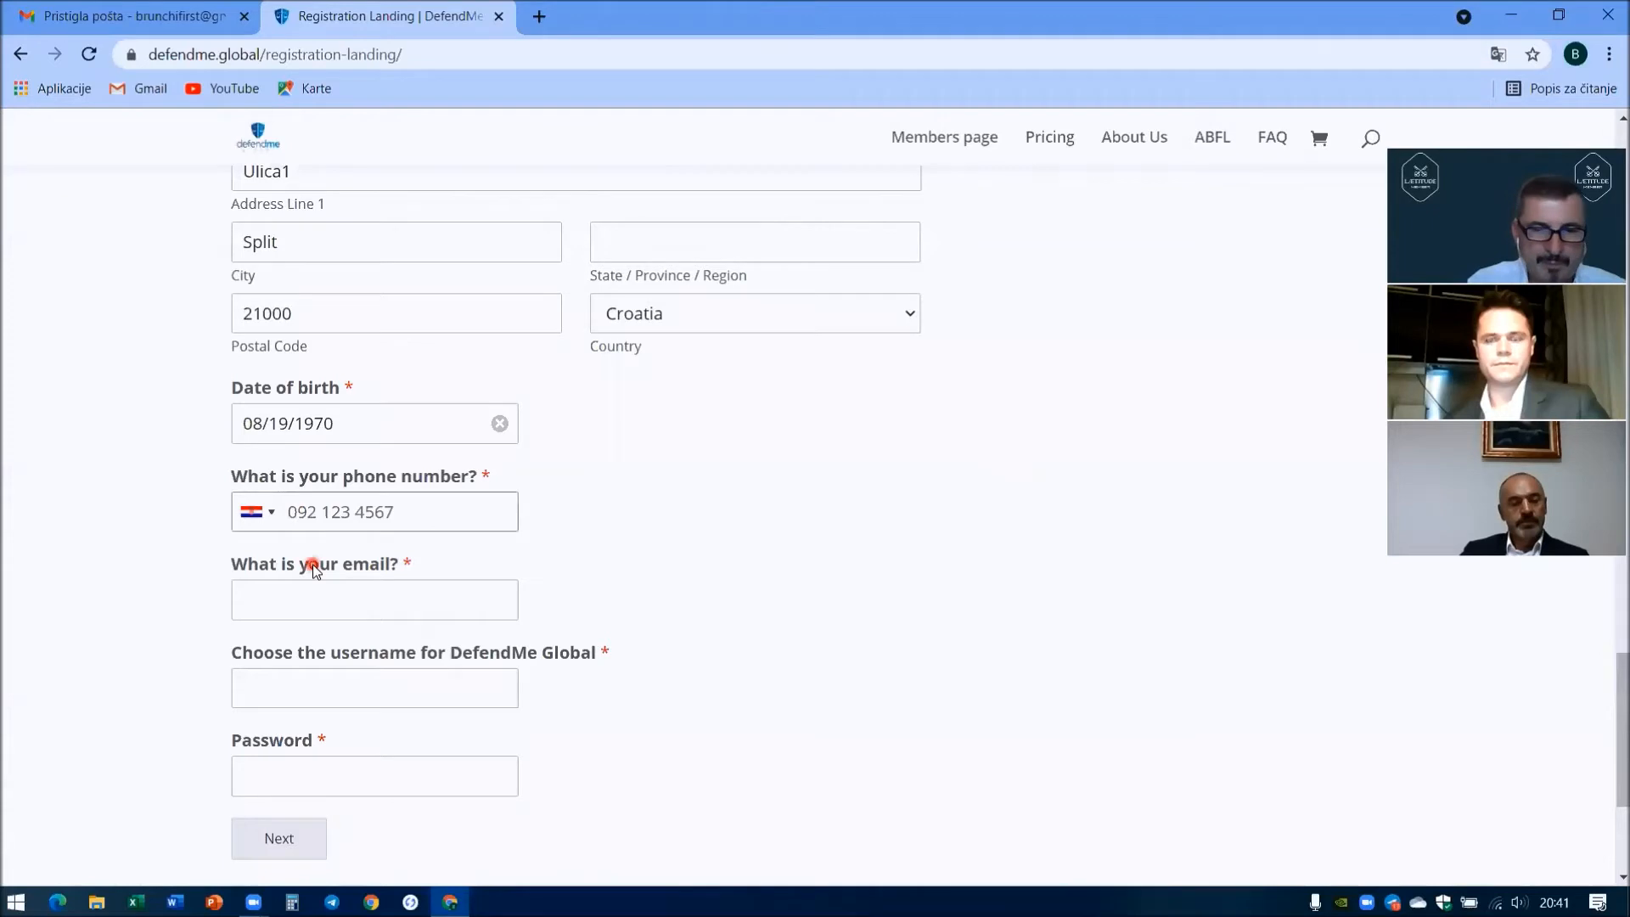
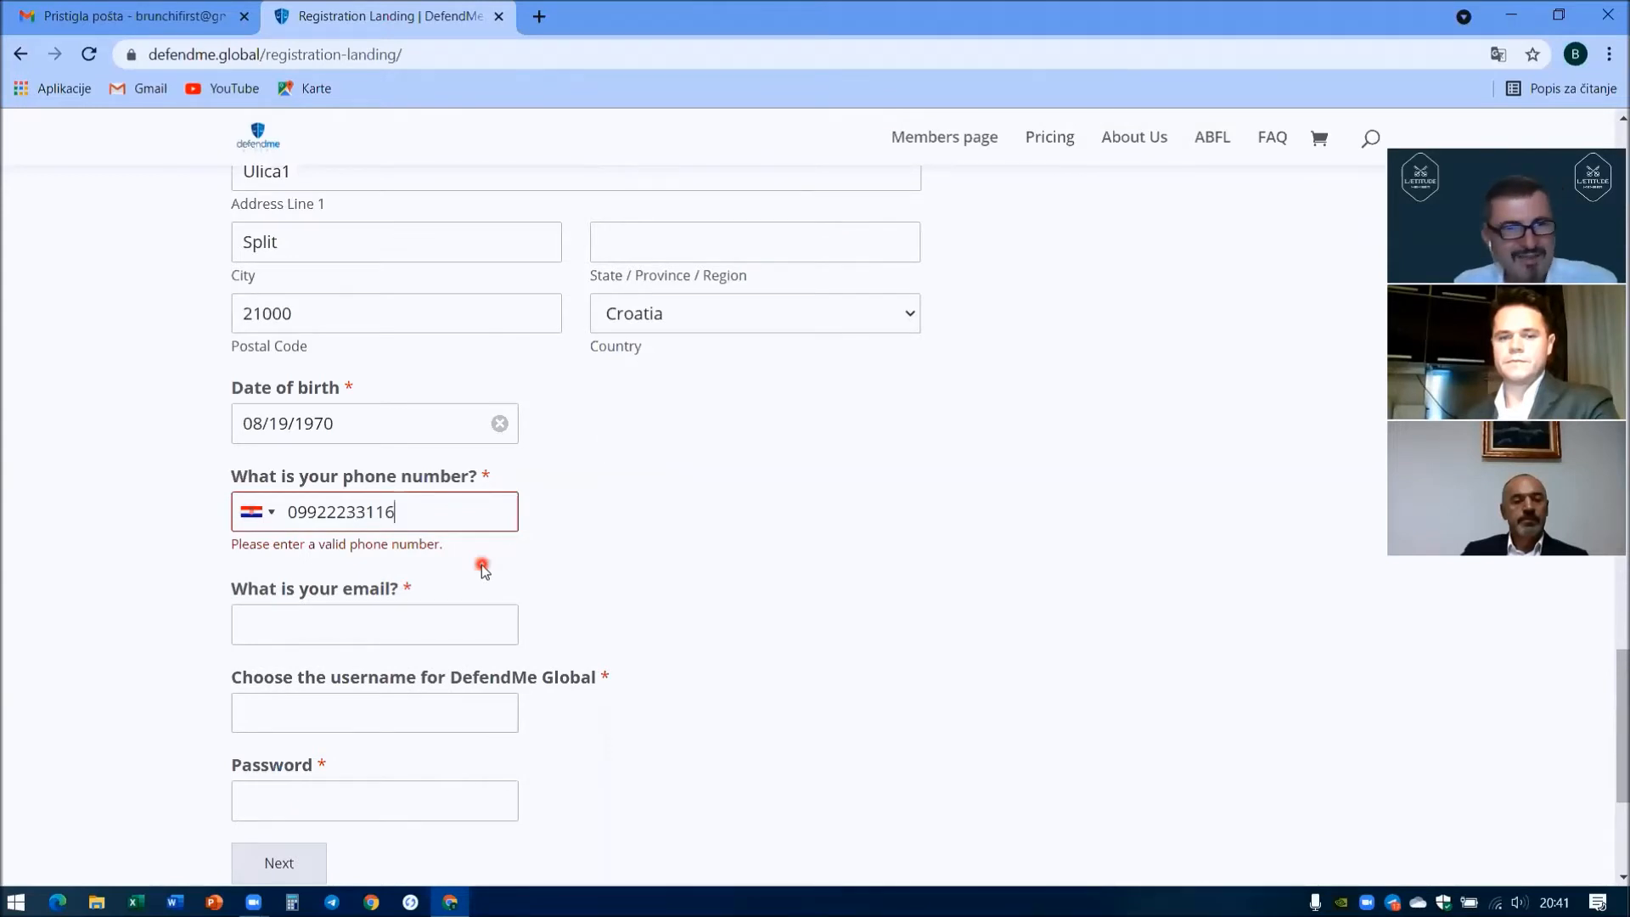
{"action": "left_click", "coordinate": [332, 512]}
{"action": "key", "text": "BackSpace"}
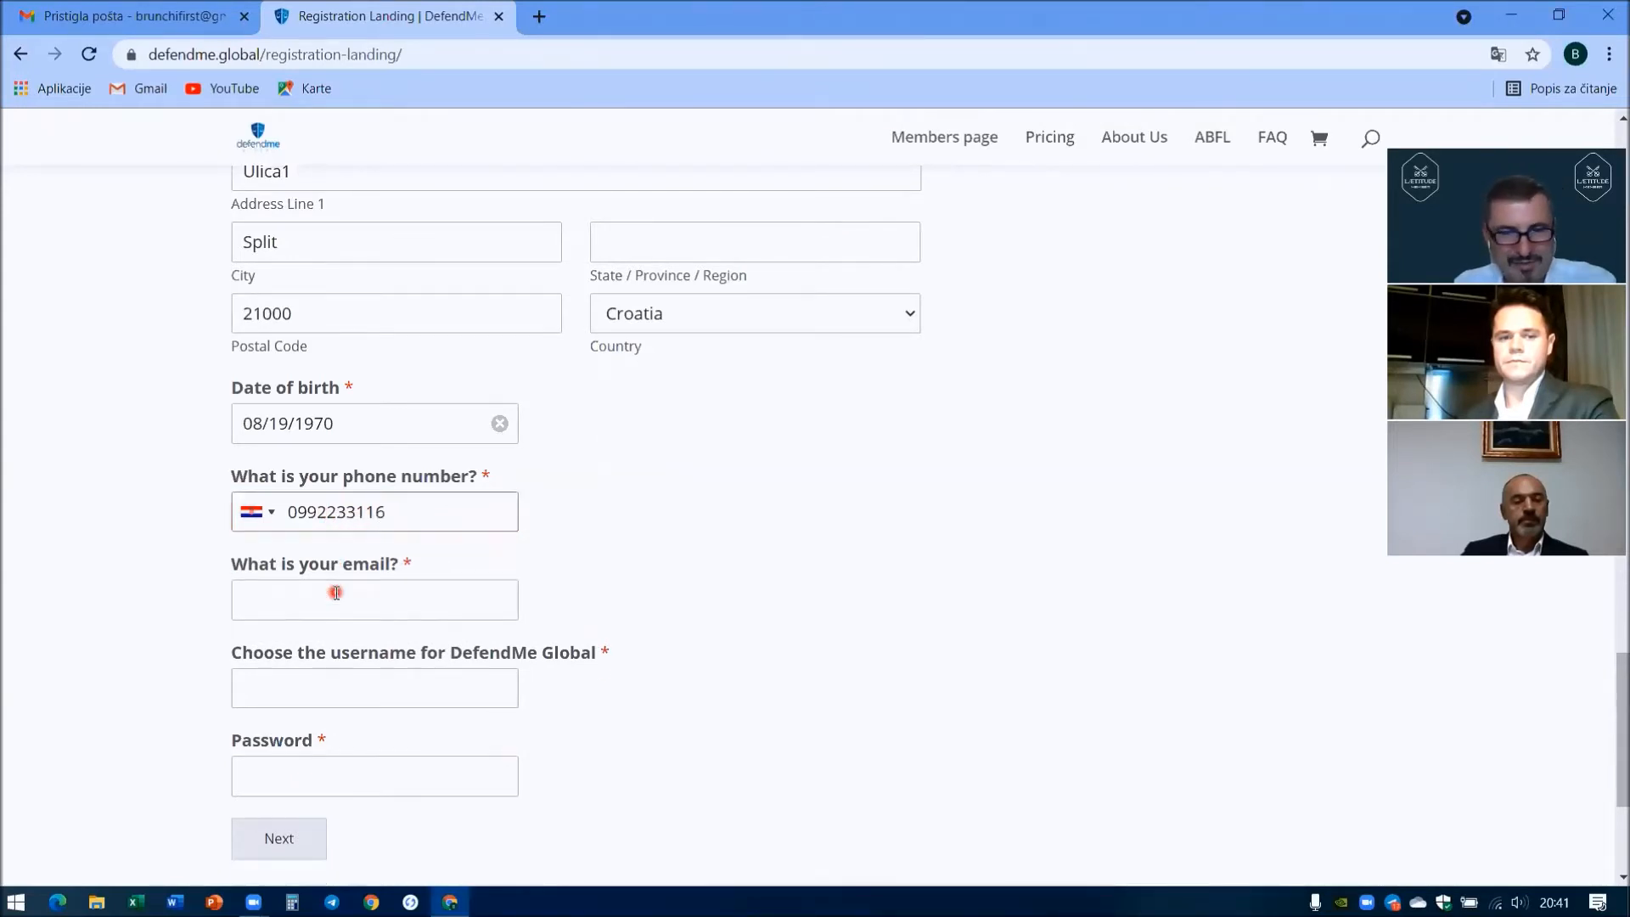
{"action": "type", "text": "6"}
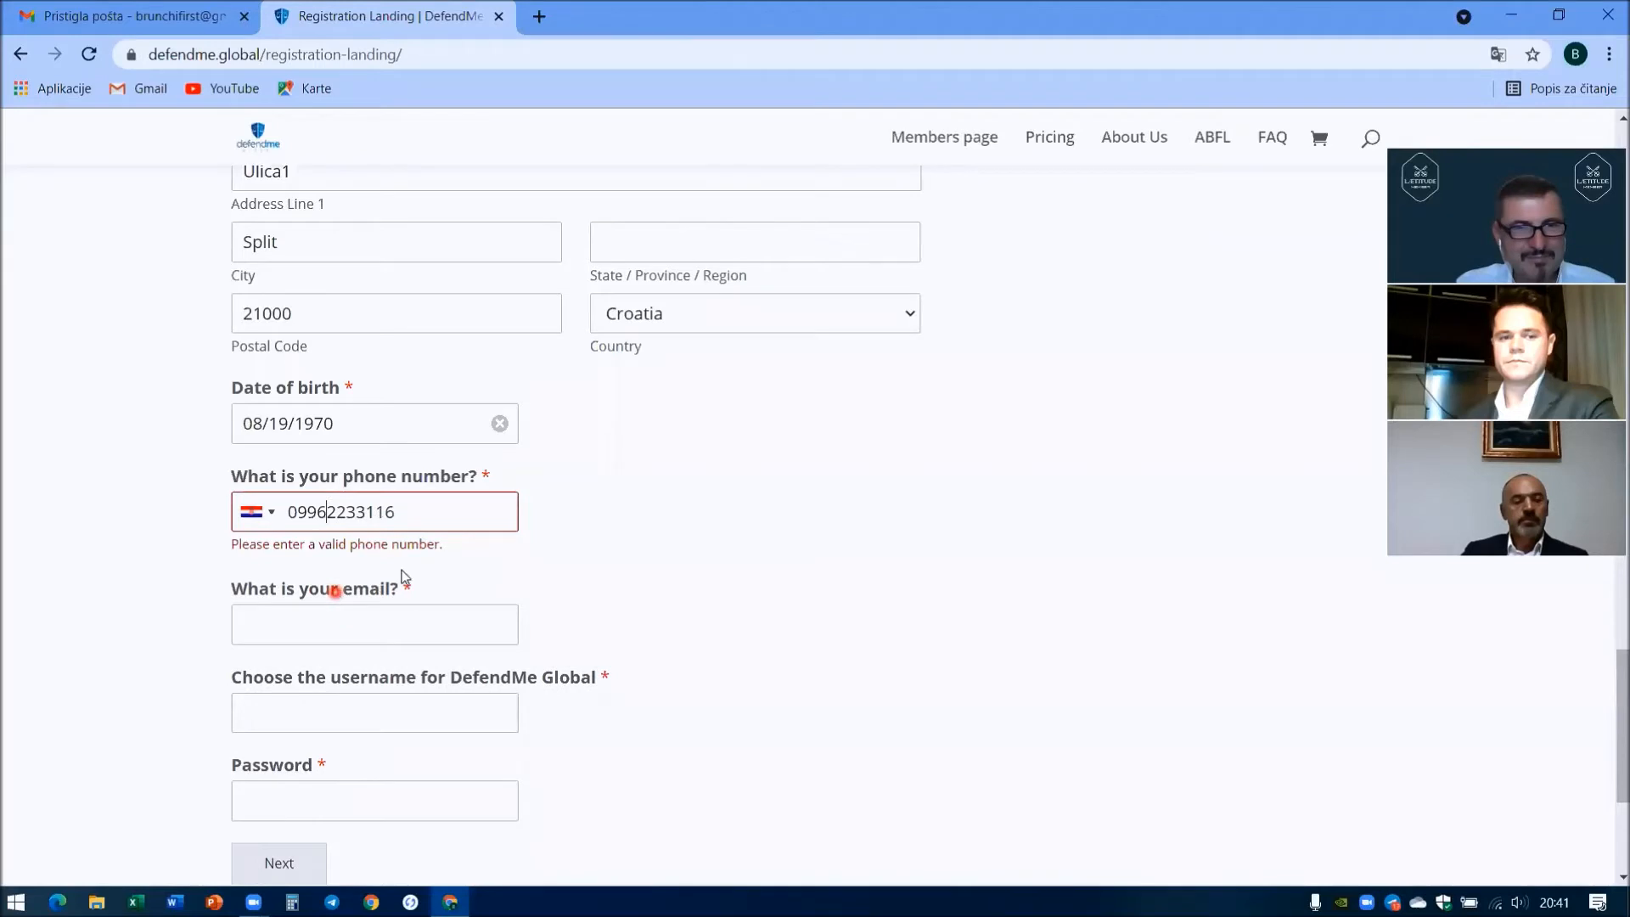
{"action": "key", "text": "BackSpace"}
{"action": "type", "text": "5"}
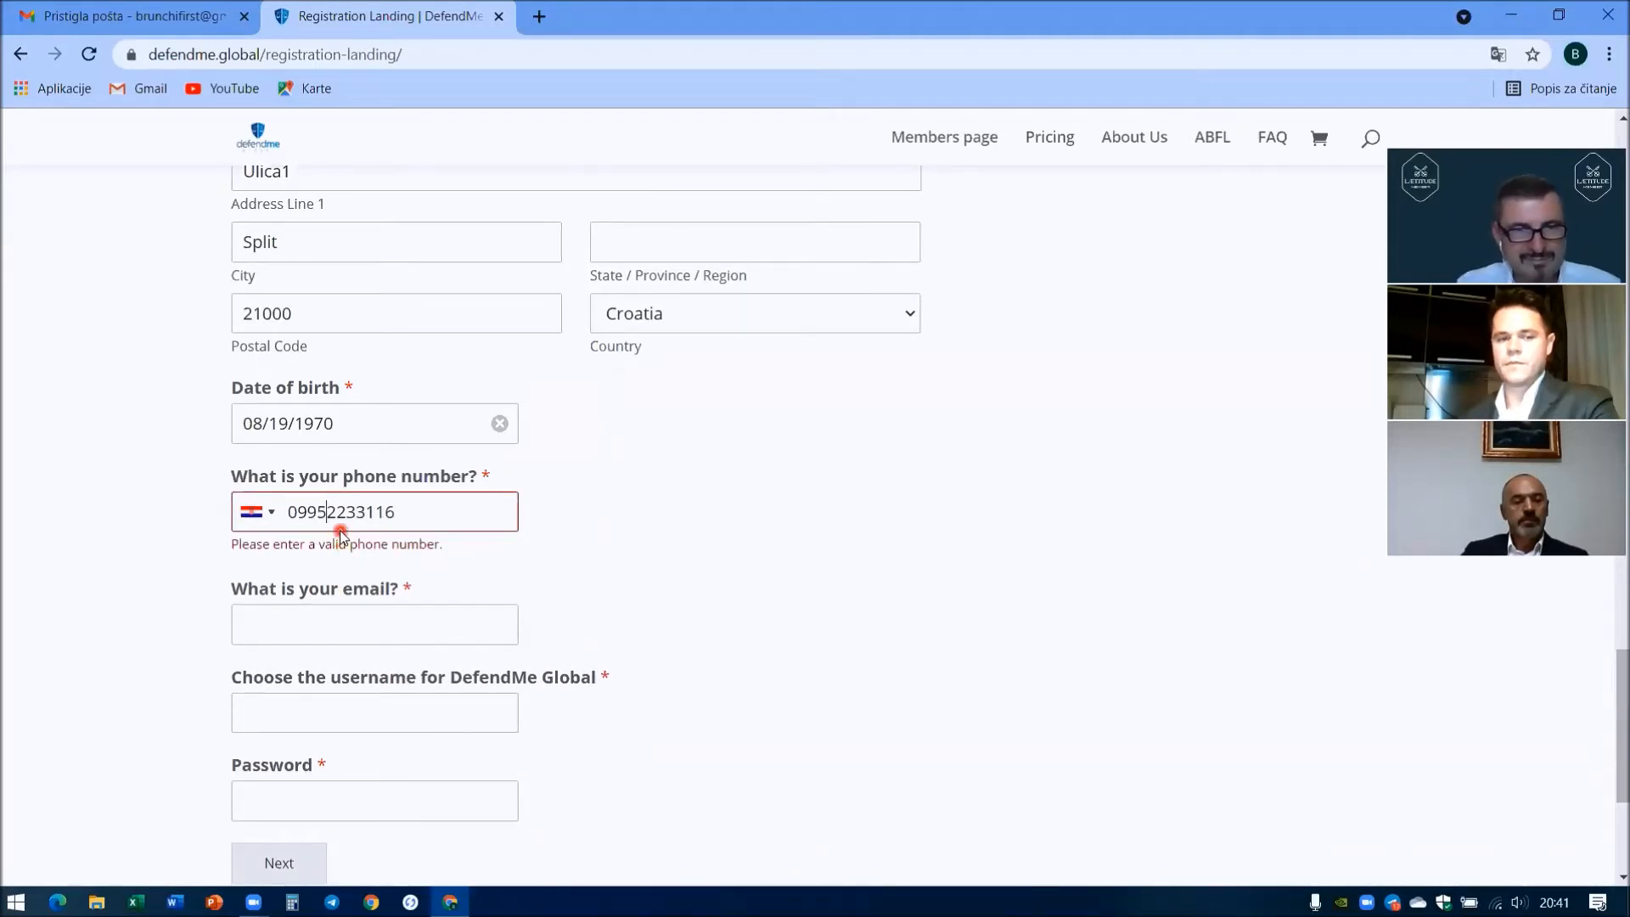
{"action": "key", "text": "BackSpace"}
{"action": "type", "text": "3"}
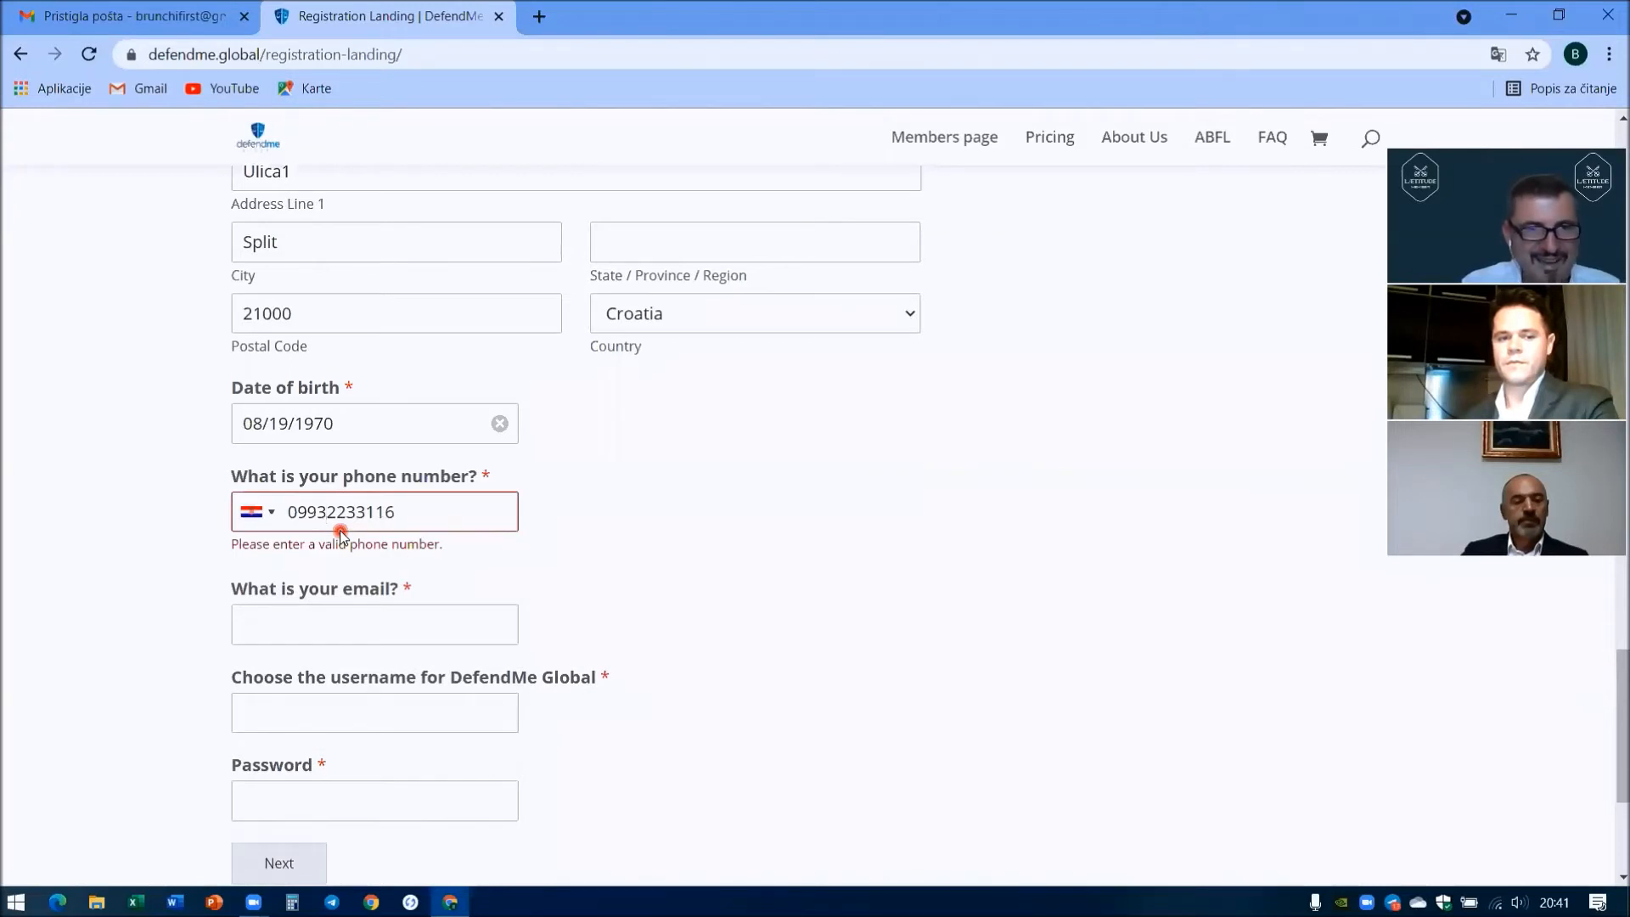
- Finish correcting the phone number and enter the email address
{"action": "left_click", "coordinate": [403, 511]}
{"action": "key", "text": "BackSpace"}
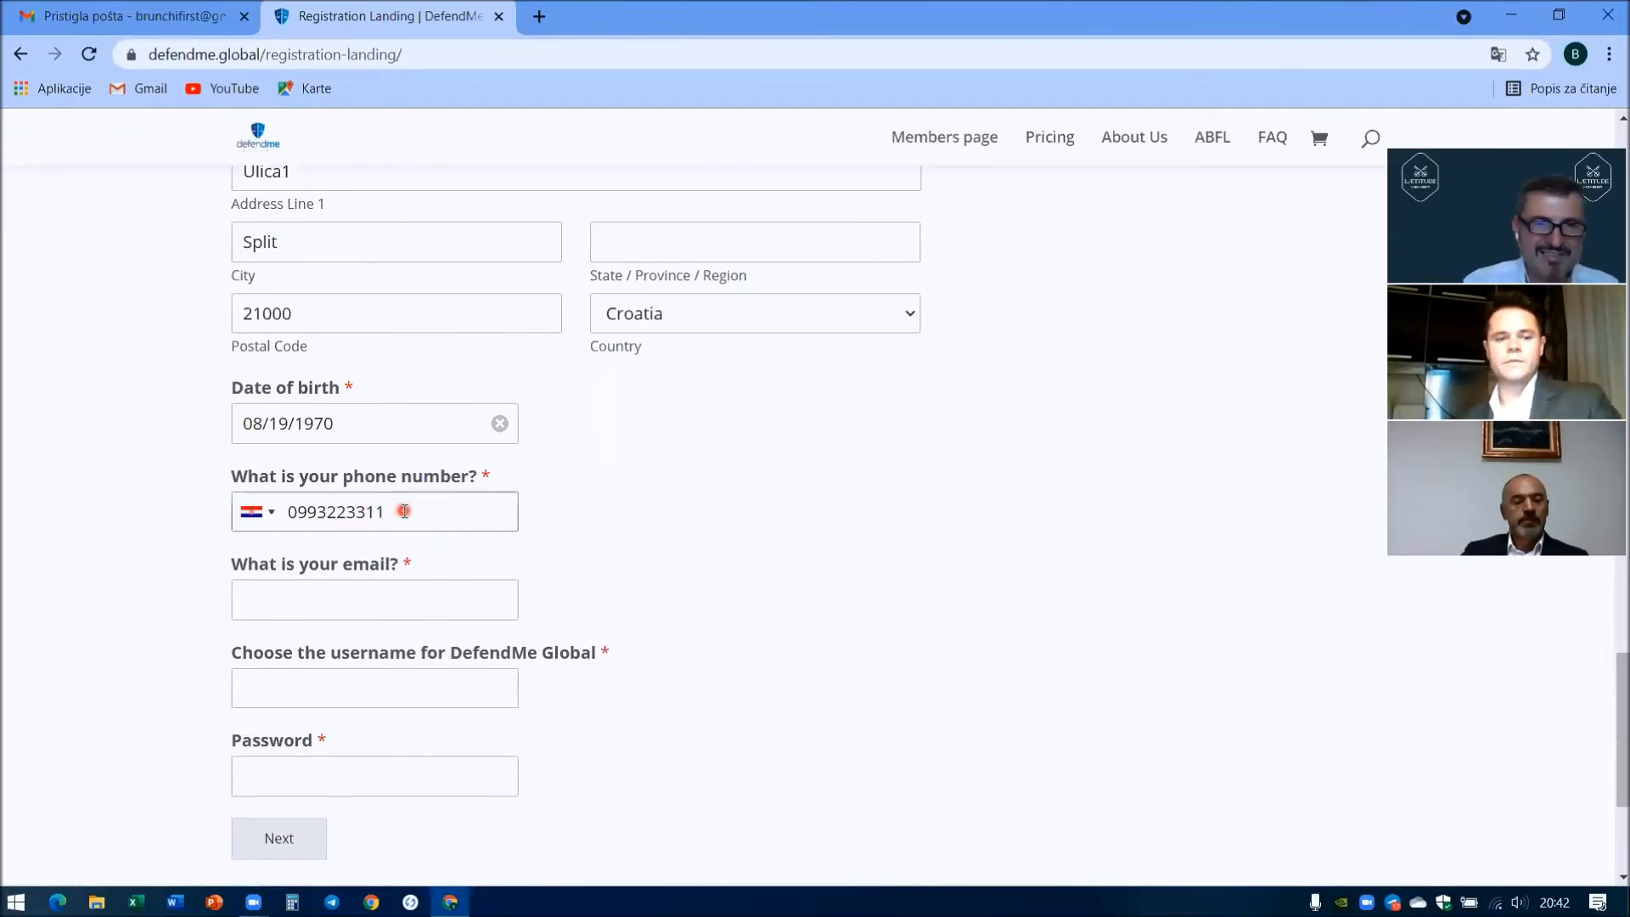
{"action": "left_click", "coordinate": [272, 604]}
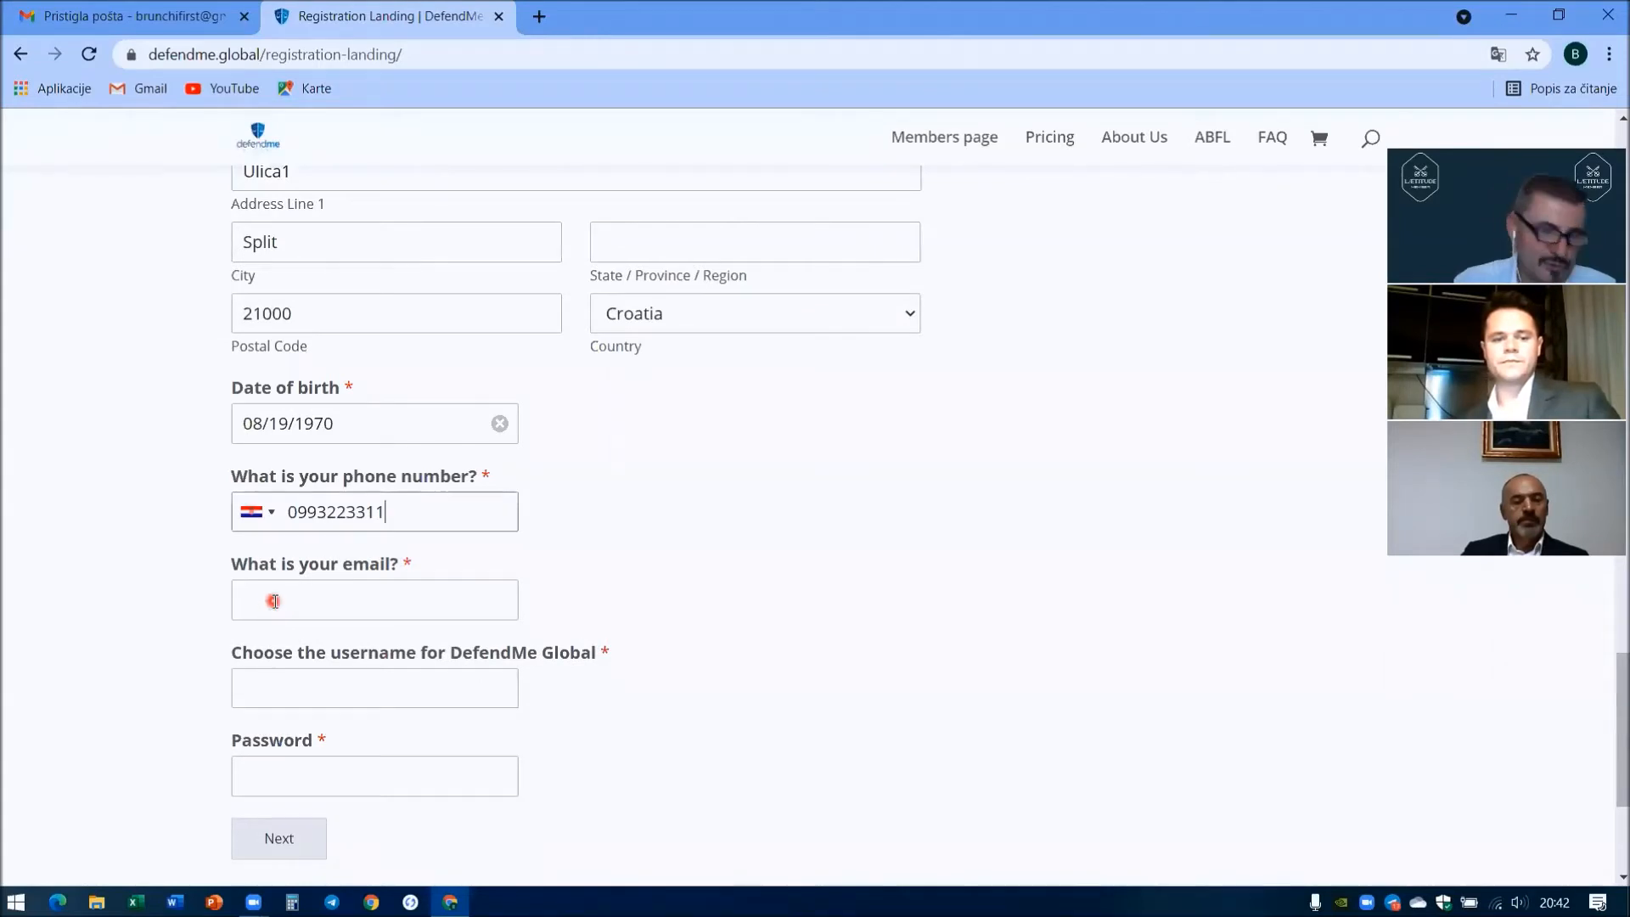
{"action": "left_click", "coordinate": [276, 601]}
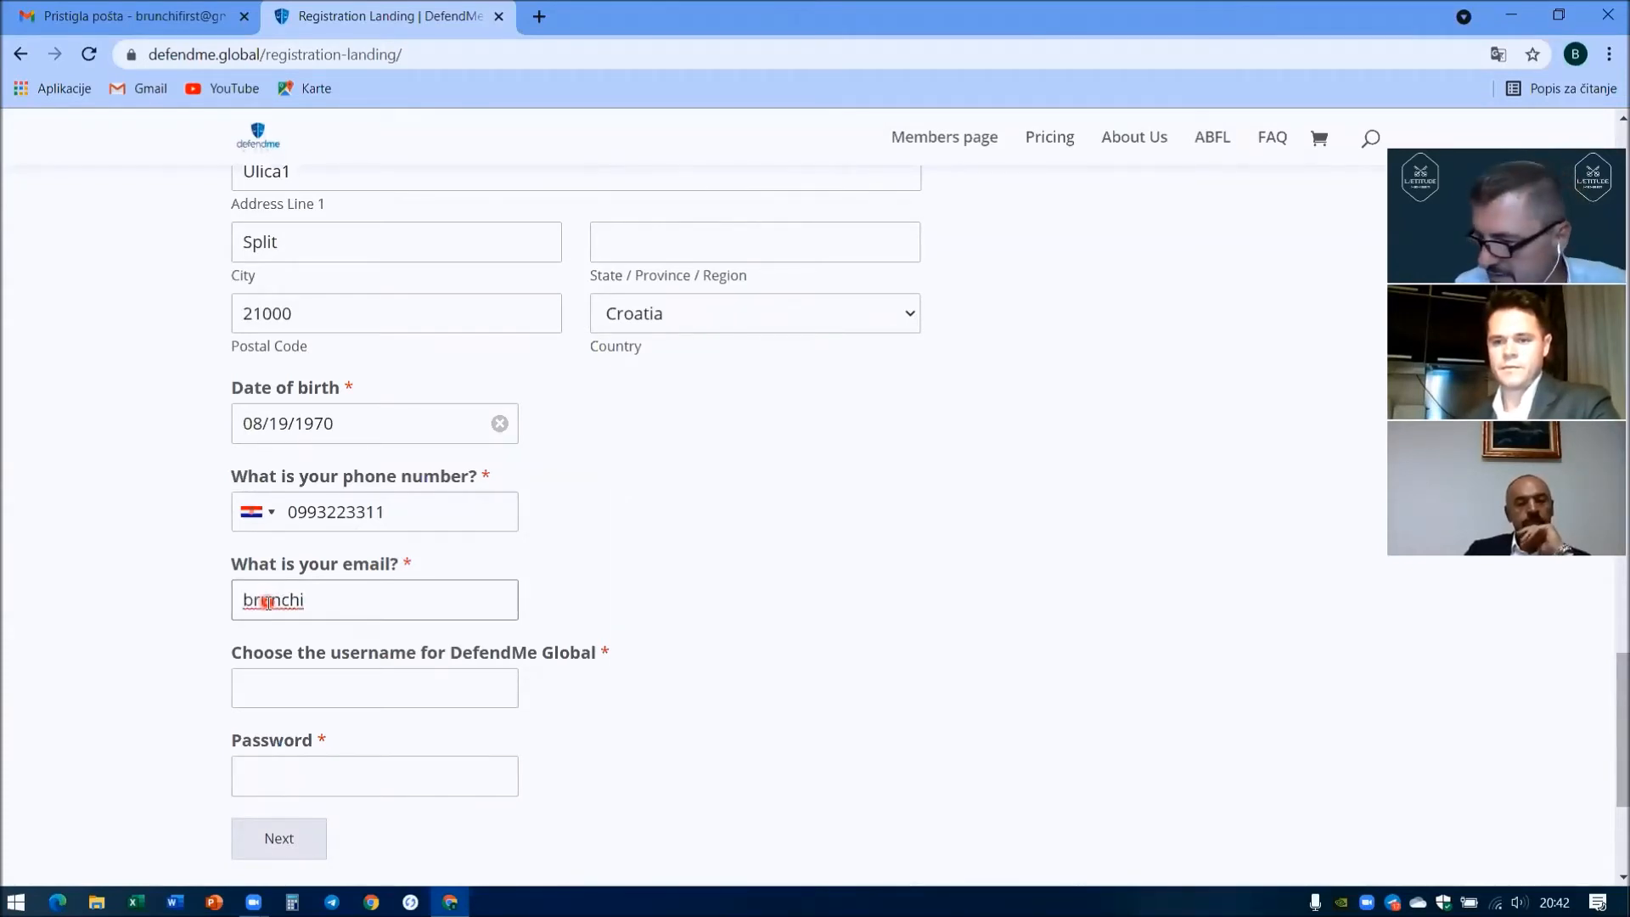
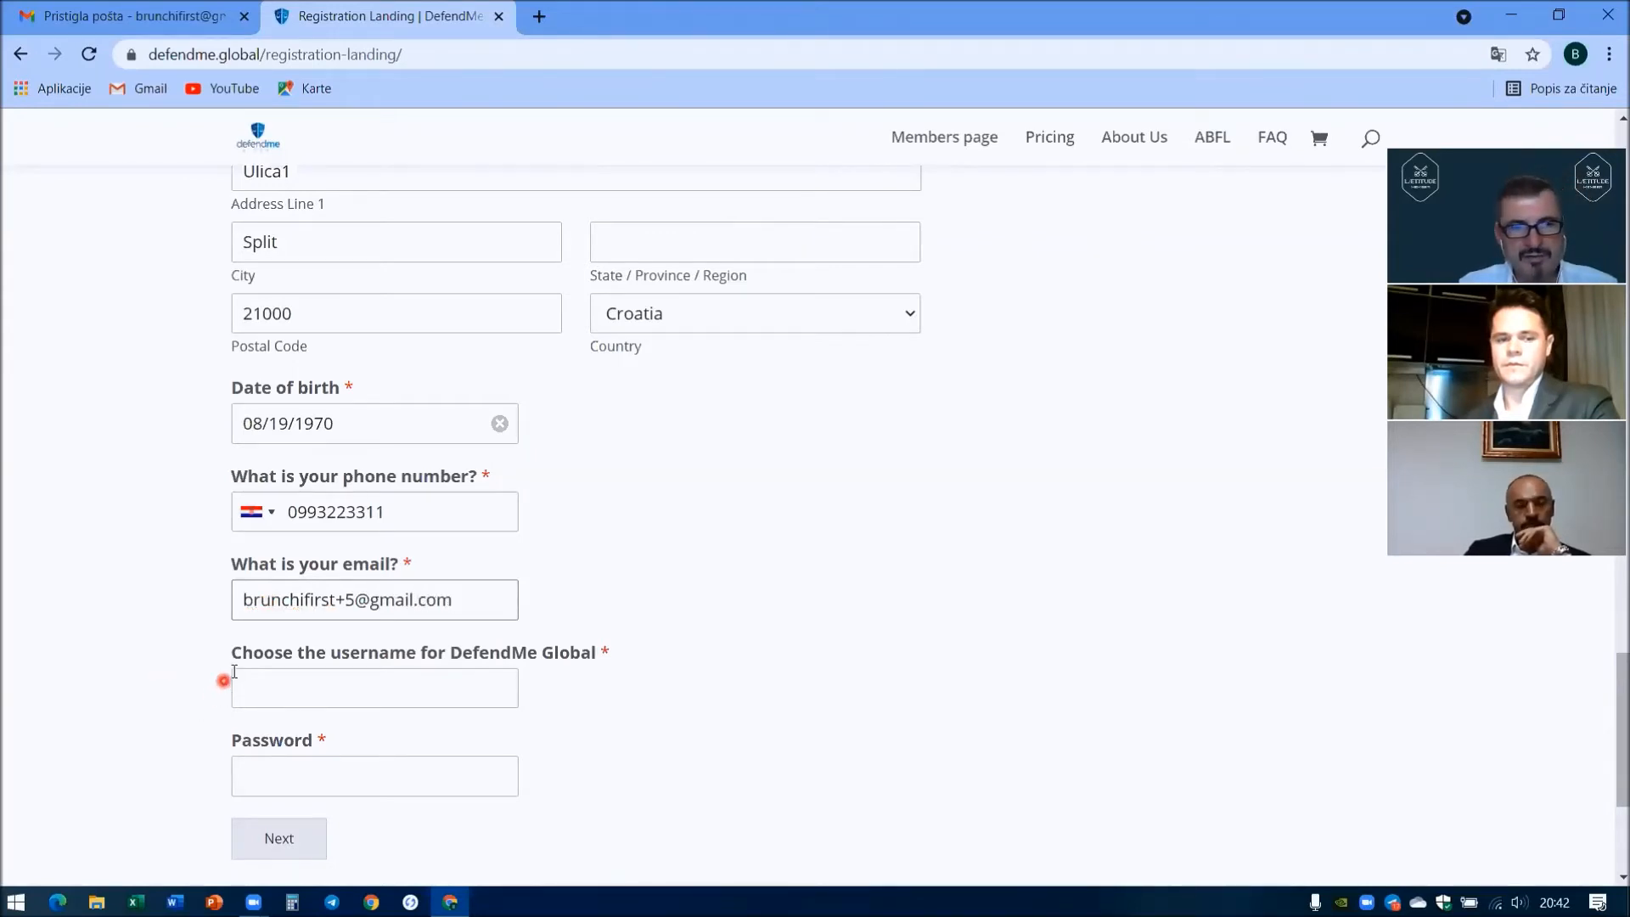
- Enter the username and a password, then advance to Step 2 of 4
{"action": "scroll", "coordinate": [226, 673], "scroll_direction": "down", "scroll_amount": 1}
{"action": "left_click", "coordinate": [259, 580]}
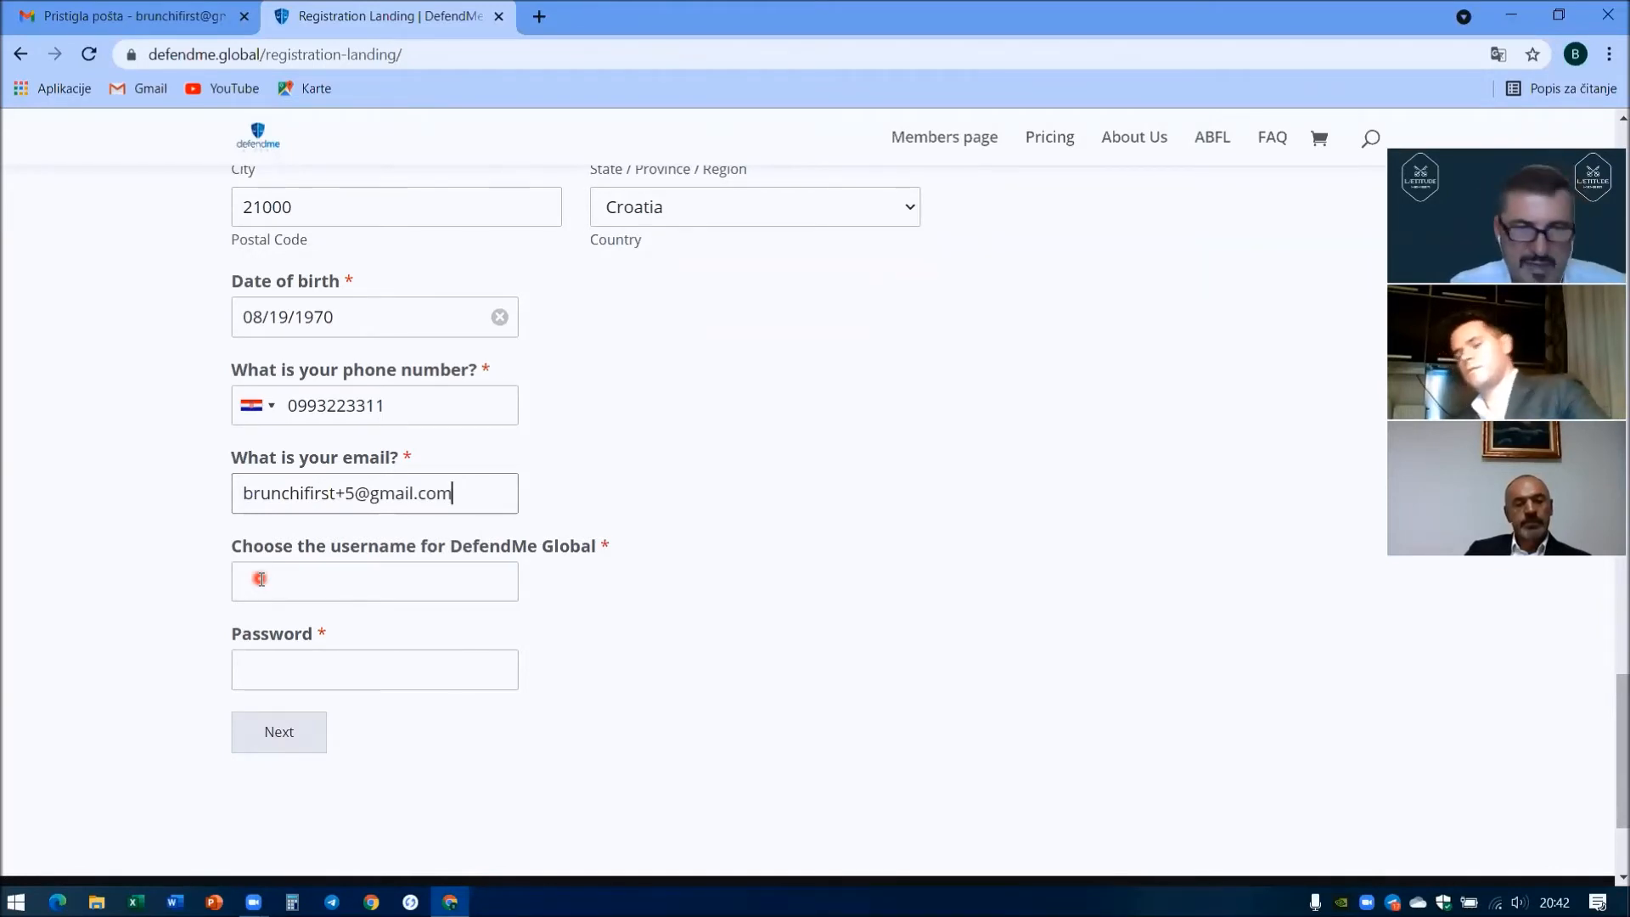
{"action": "left_click", "coordinate": [259, 579]}
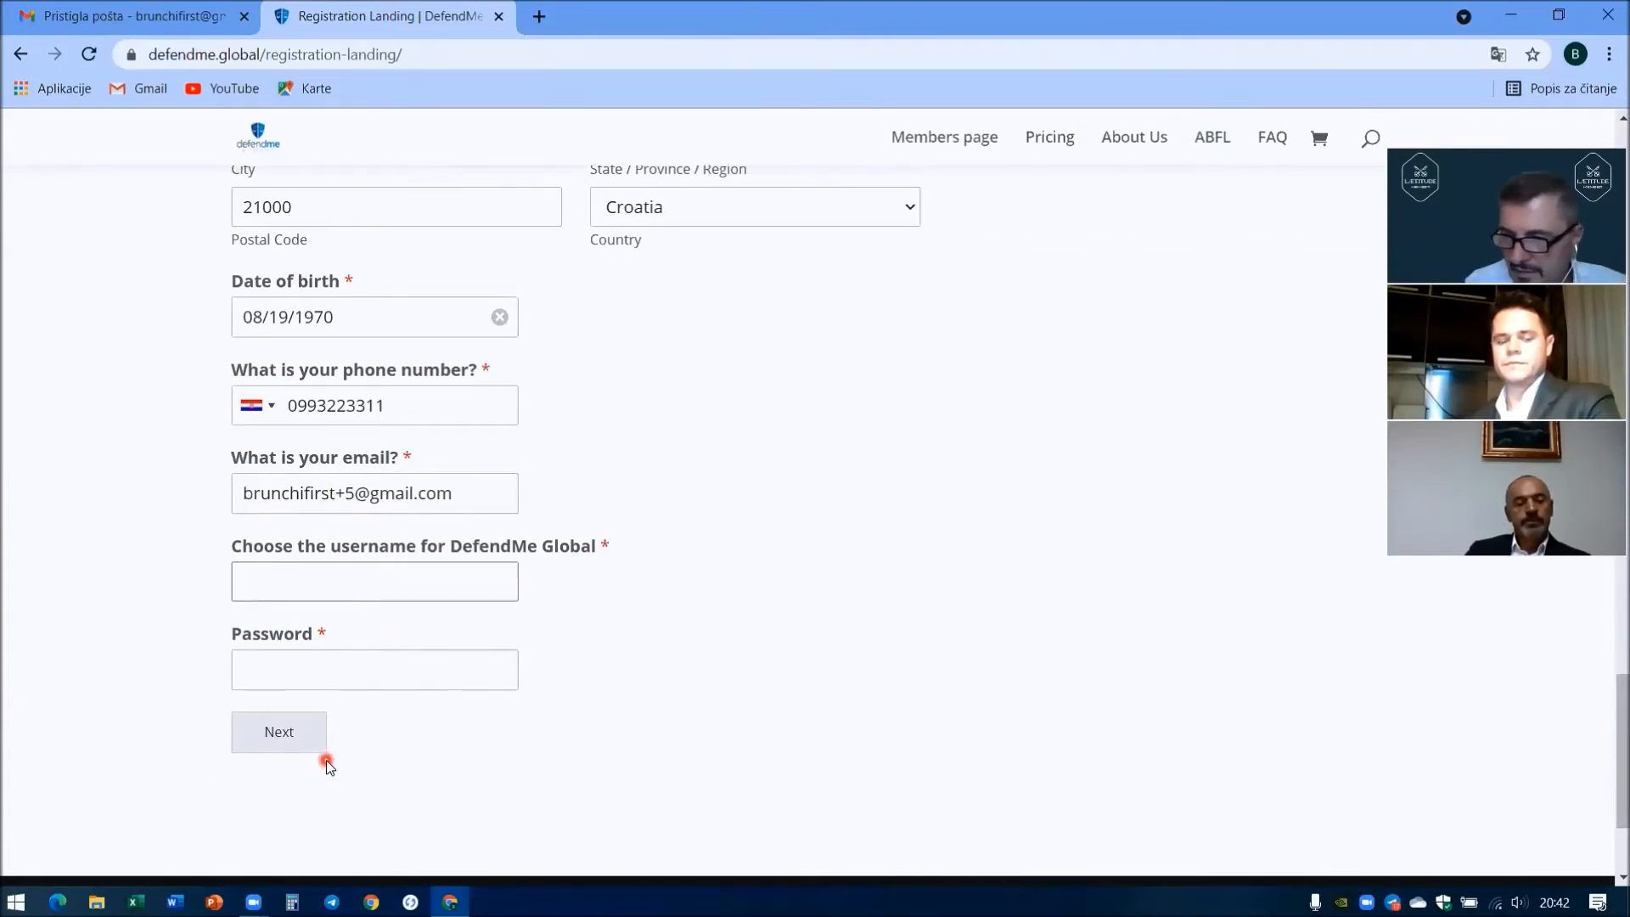
{"action": "type", "text": "TEST4"}
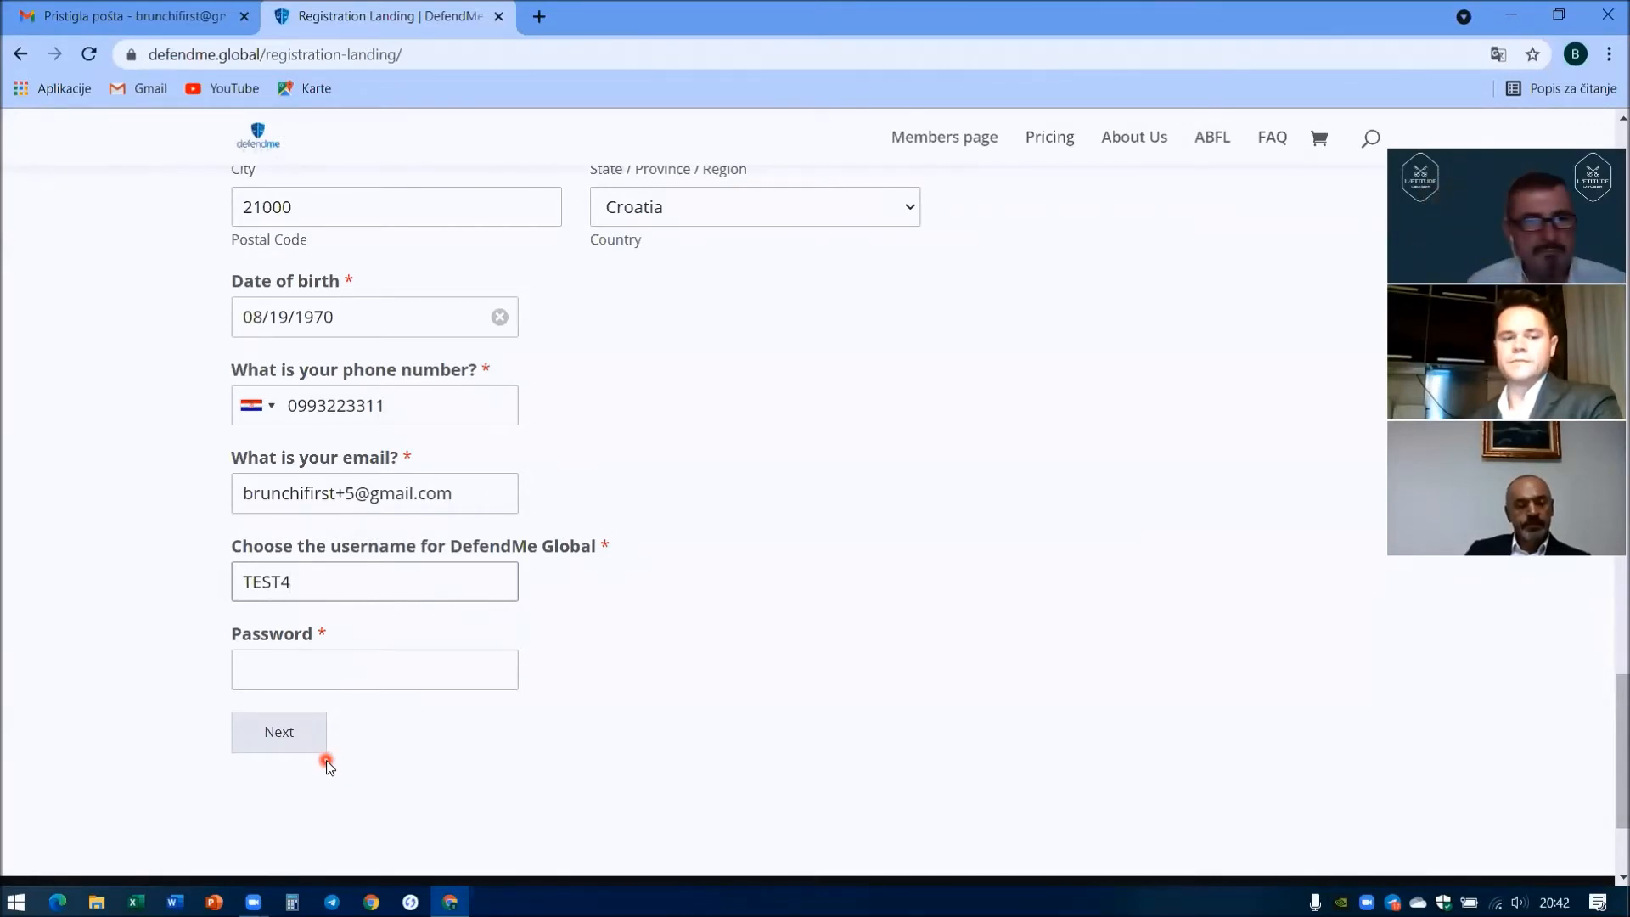
{"action": "left_click", "coordinate": [292, 670]}
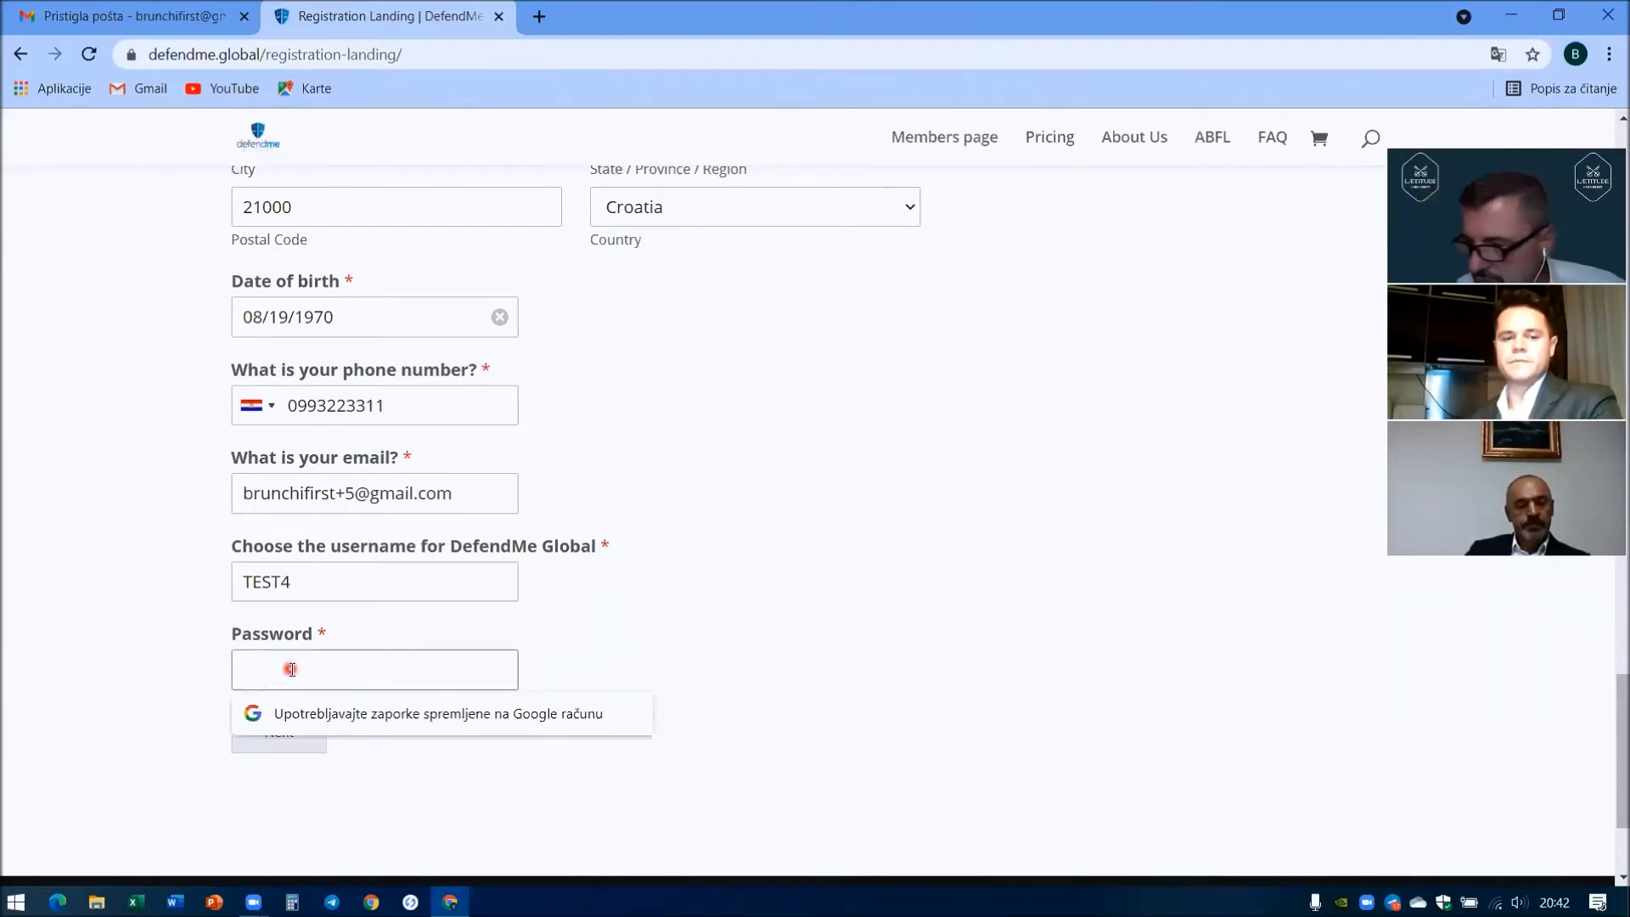
{"action": "type", "text": "test"}
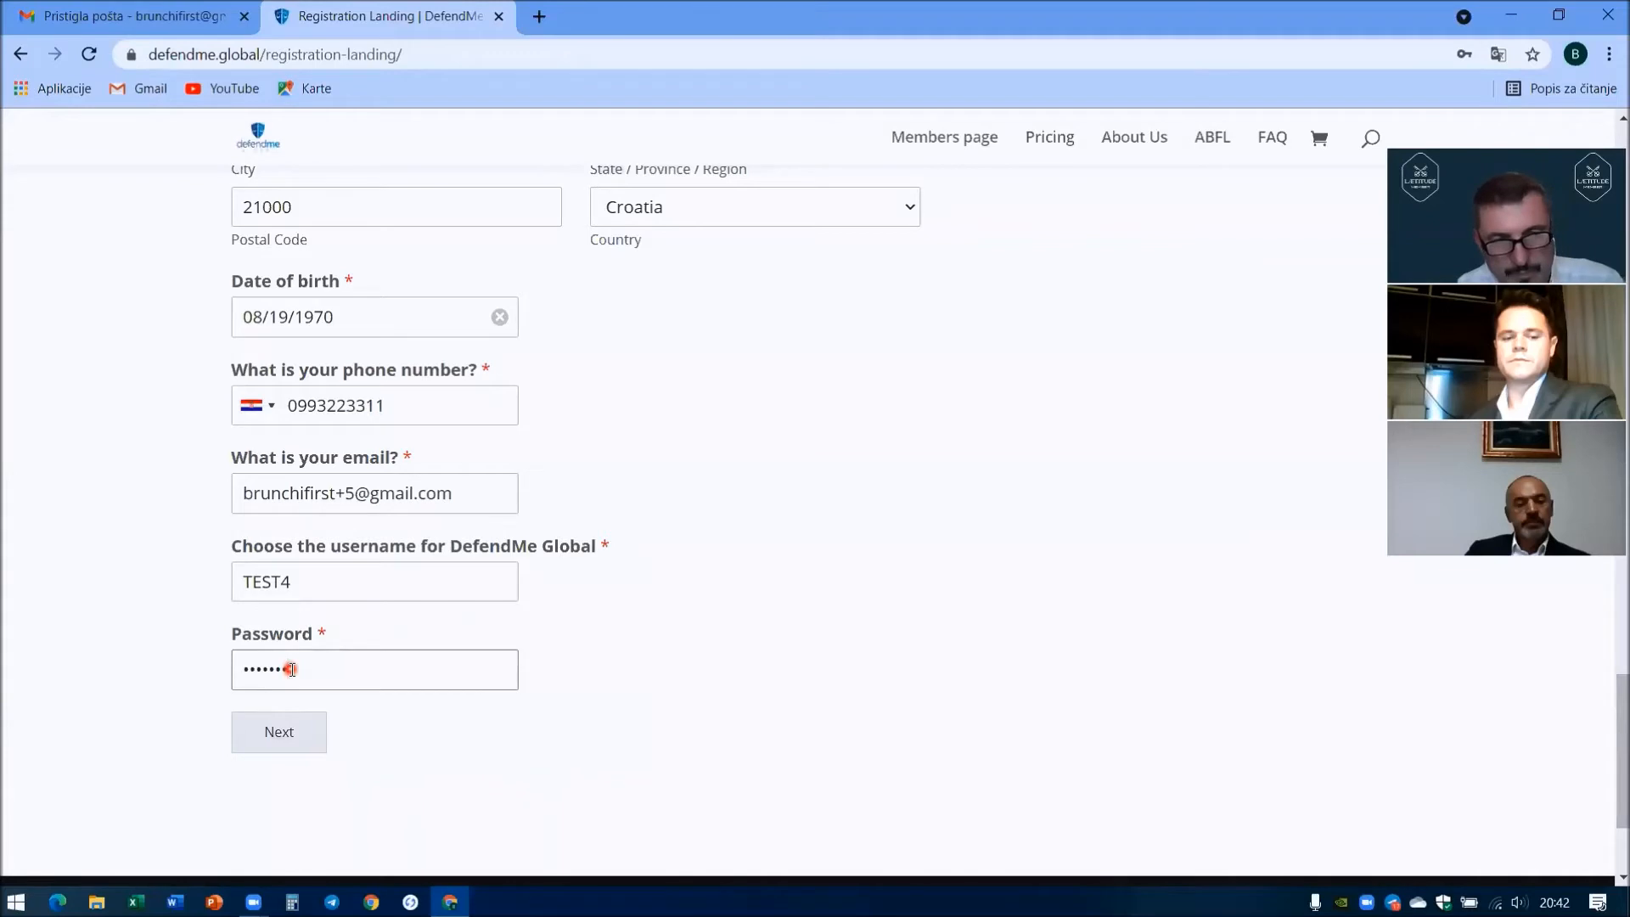
{"action": "left_click", "coordinate": [286, 735]}
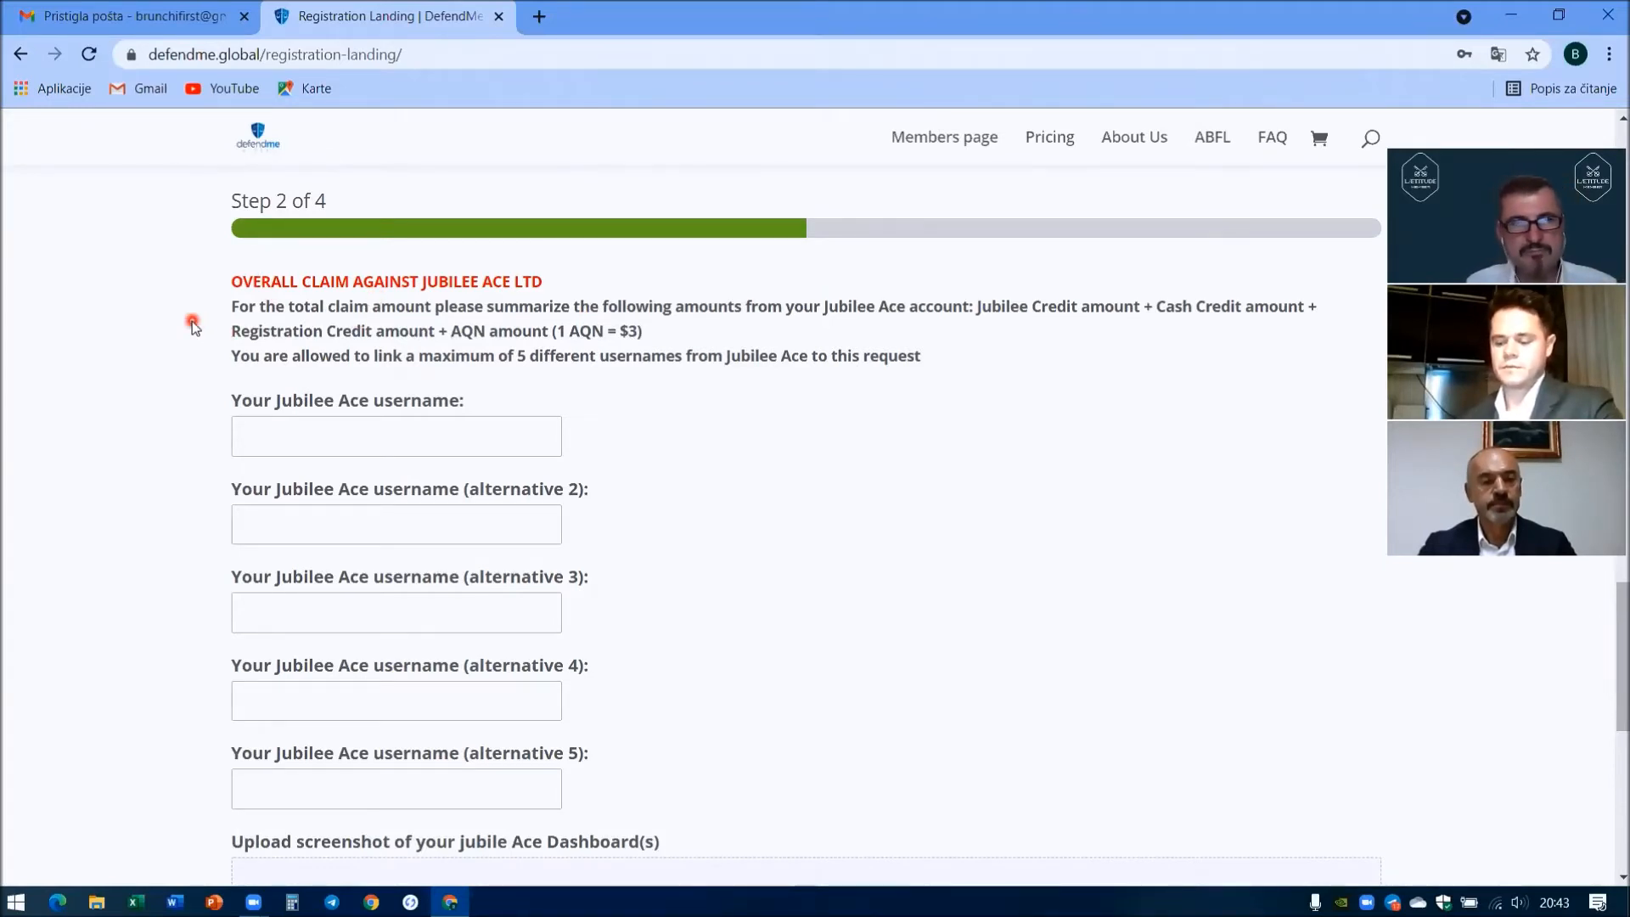
- Add the first Jubilee Ace username USER1 with a 10000 claim
{"action": "scroll", "coordinate": [194, 326], "scroll_direction": "down", "scroll_amount": 3}
{"action": "scroll", "coordinate": [280, 526], "scroll_direction": "down", "scroll_amount": 6}
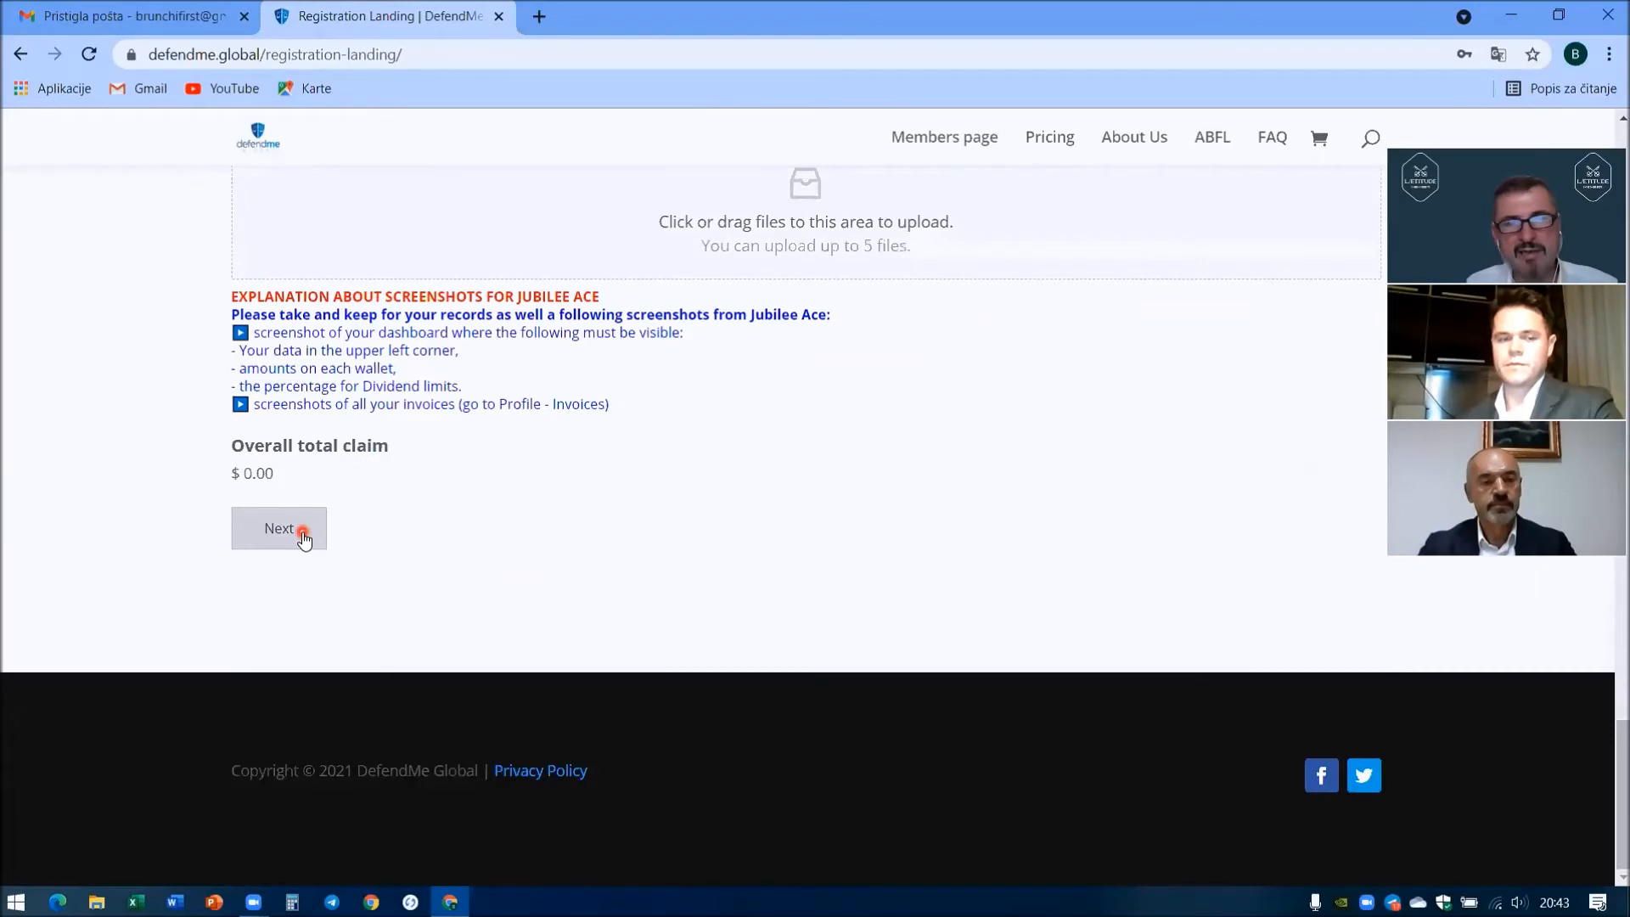
{"action": "scroll", "coordinate": [136, 438], "scroll_direction": "up", "scroll_amount": 6}
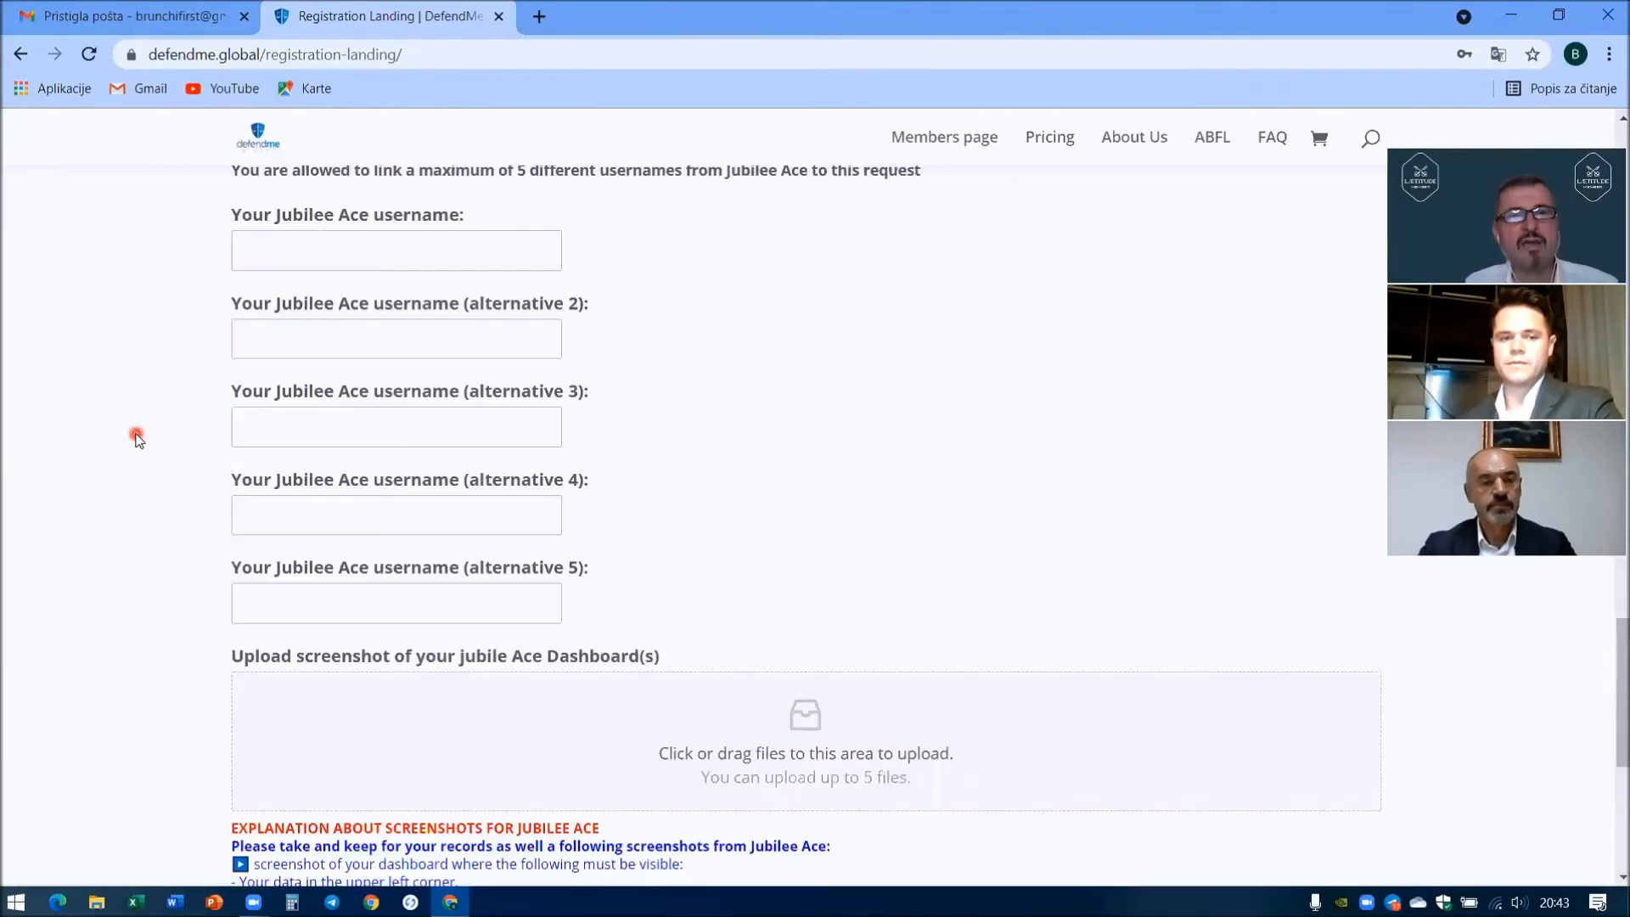
{"action": "scroll", "coordinate": [136, 437], "scroll_direction": "up", "scroll_amount": 1}
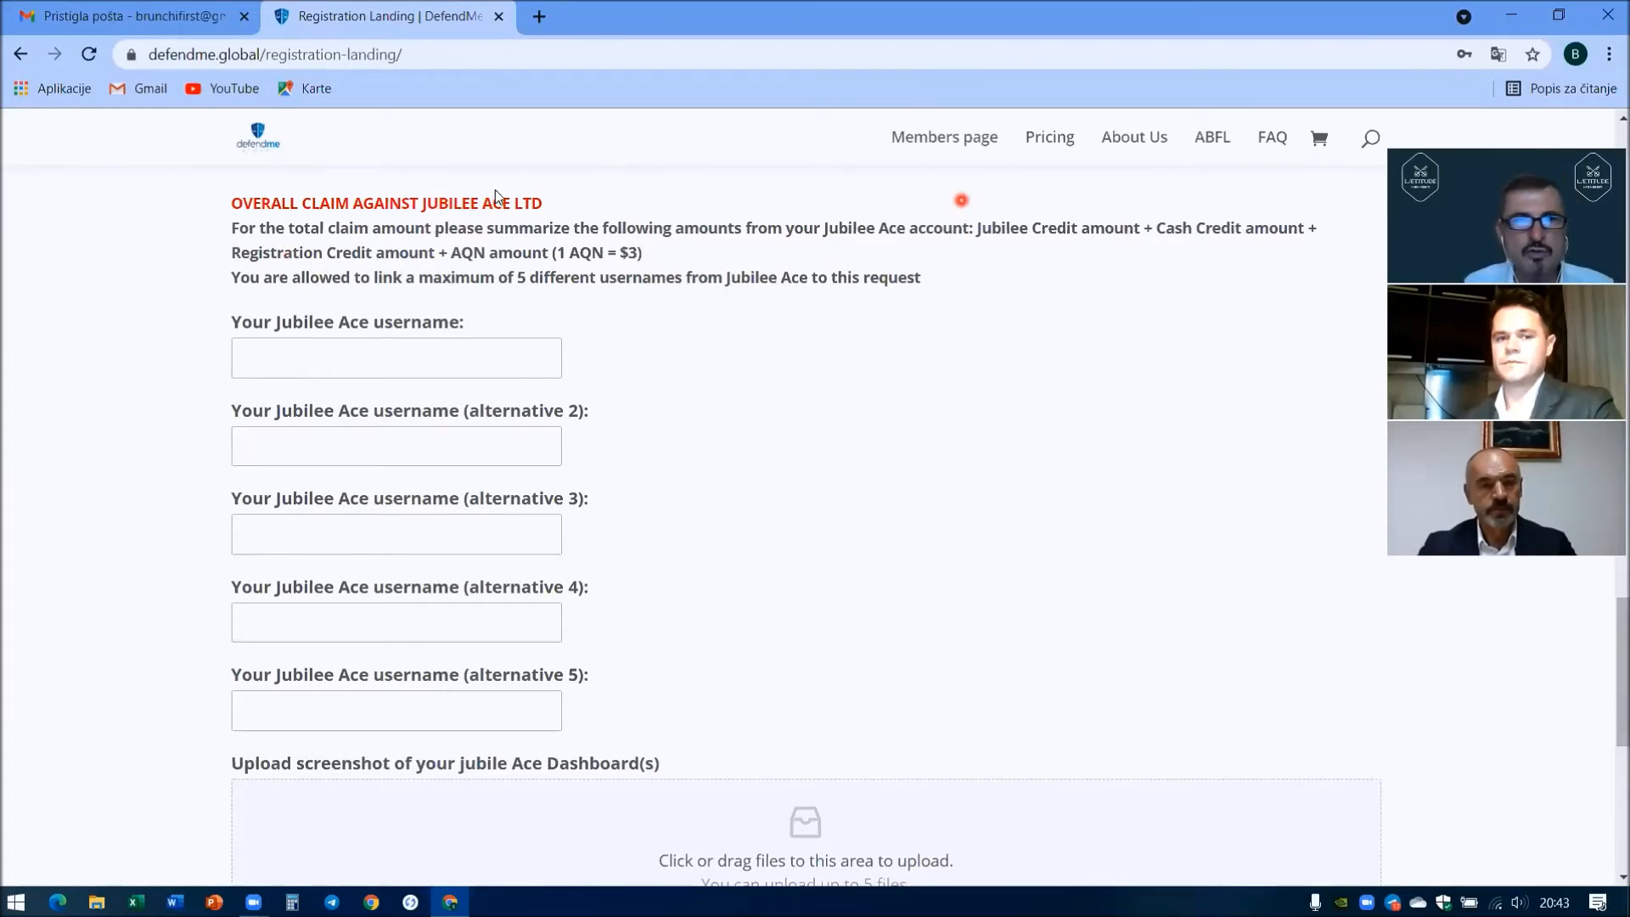
{"action": "left_click", "coordinate": [291, 366]}
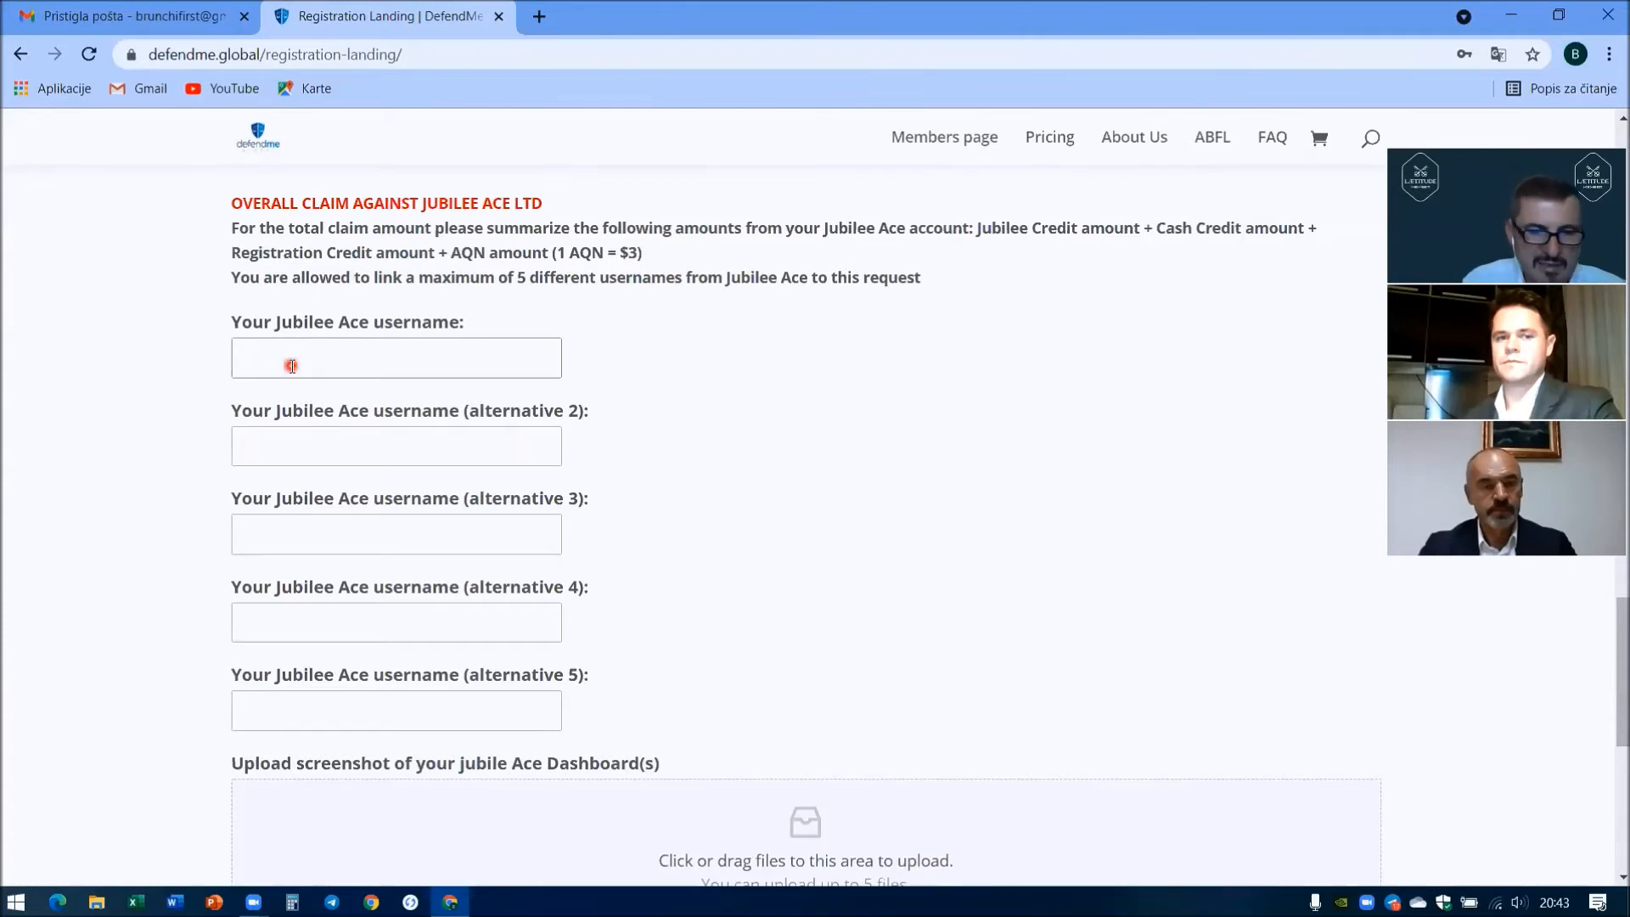
{"action": "type", "text": "USER1"}
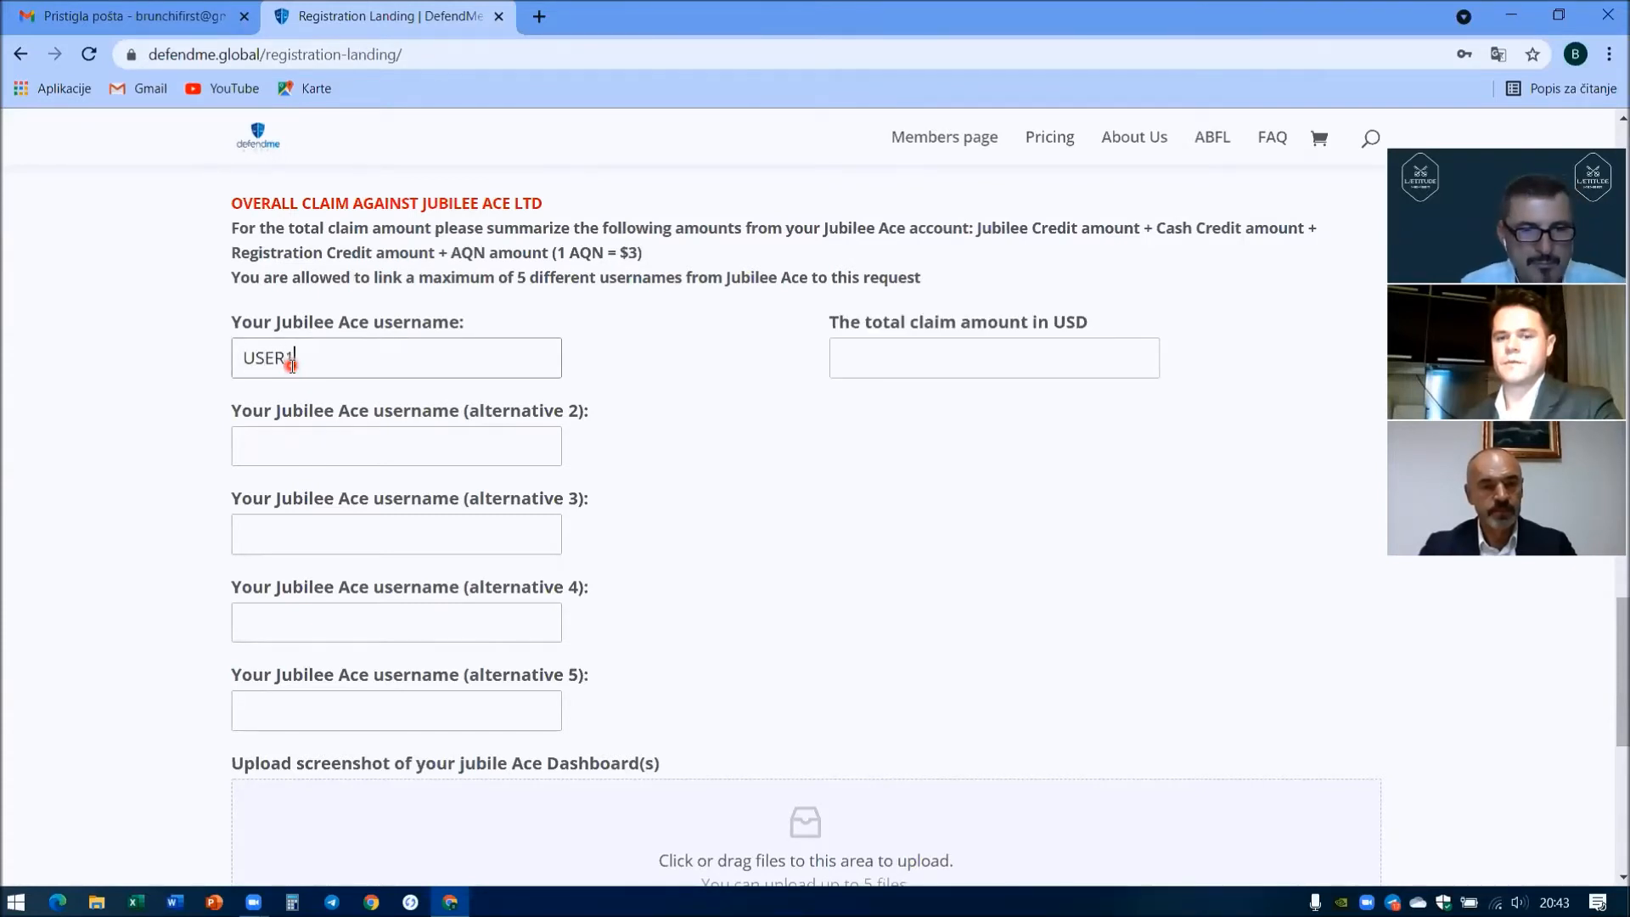
{"action": "key", "text": "Tab"}
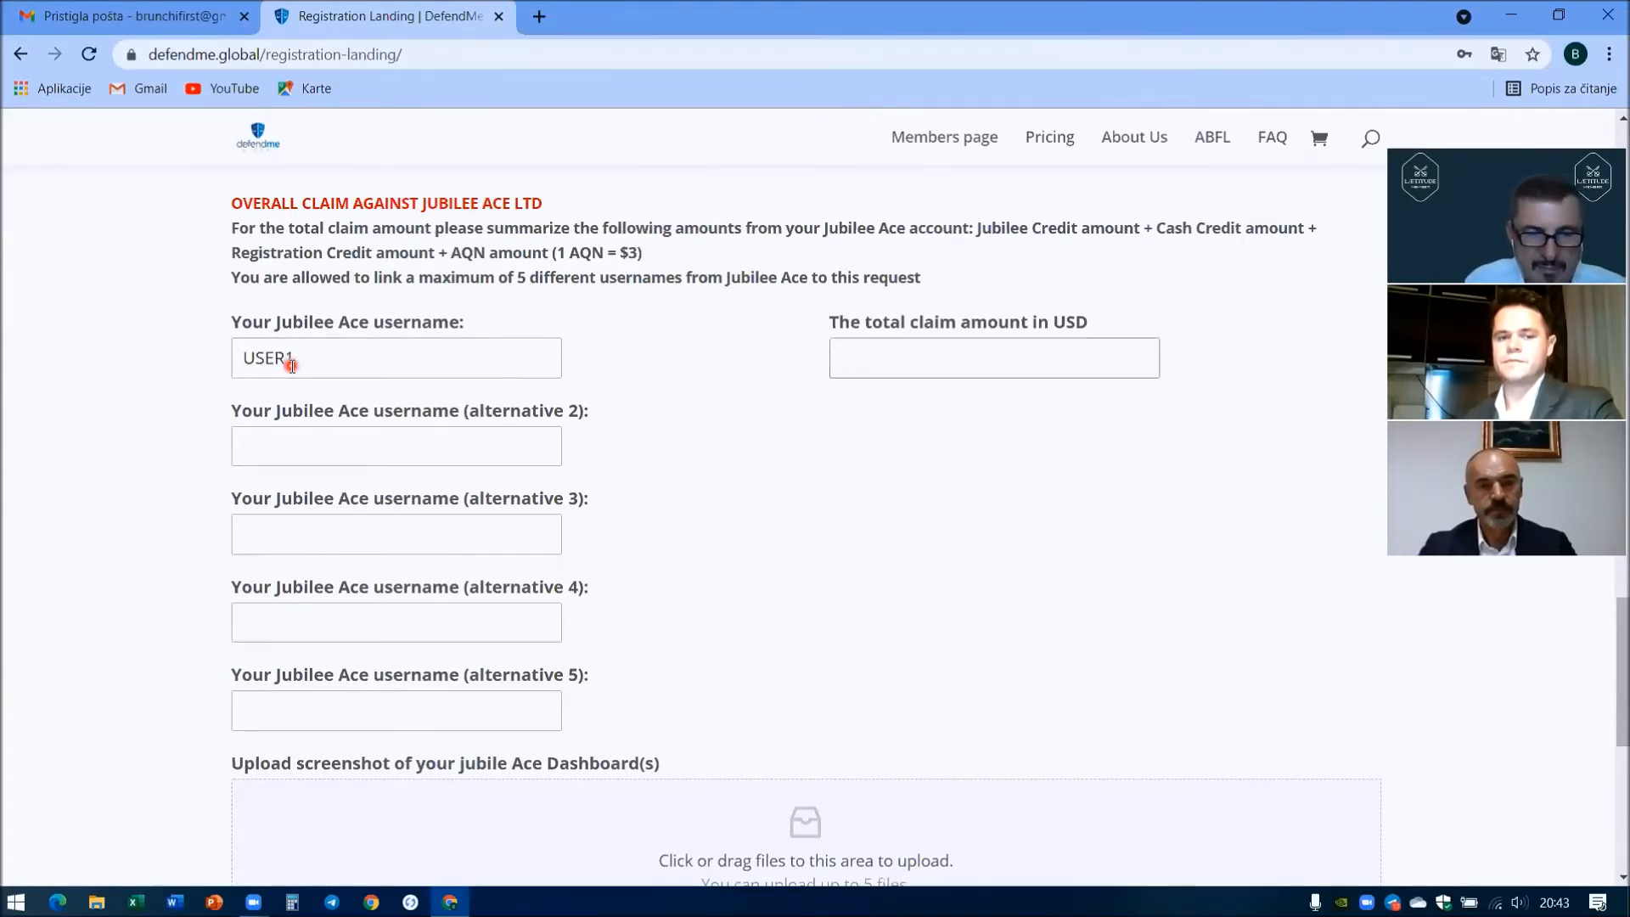
{"action": "type", "text": "10000"}
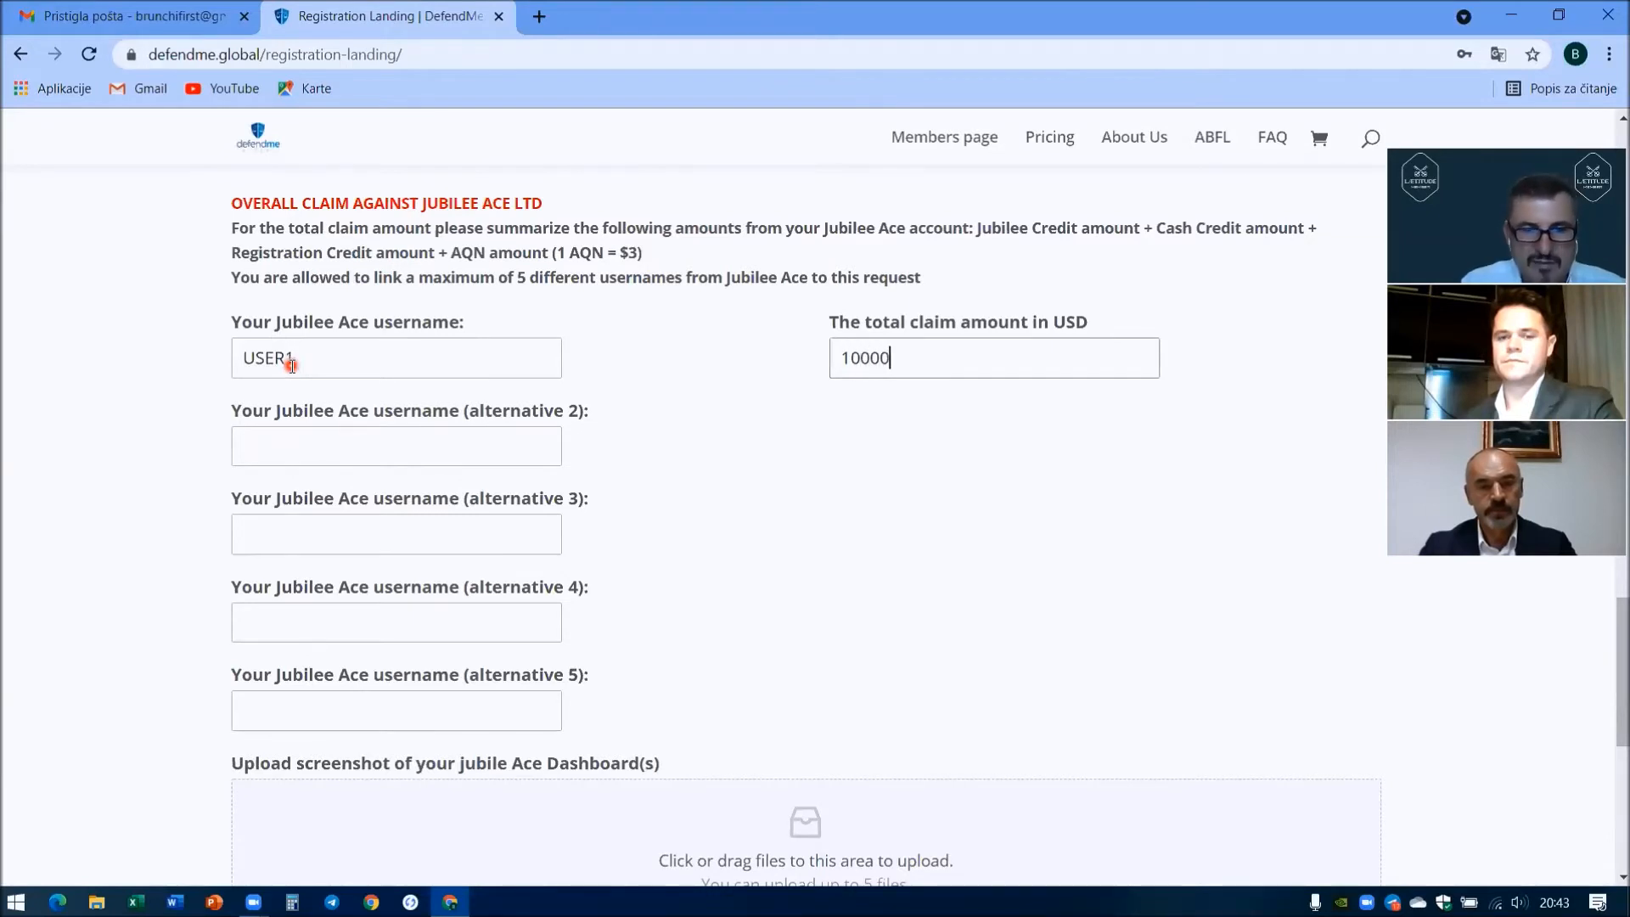
- Add USER3 with a 14000 claim and check the $24,000.00 total
{"action": "key", "text": "Tab"}
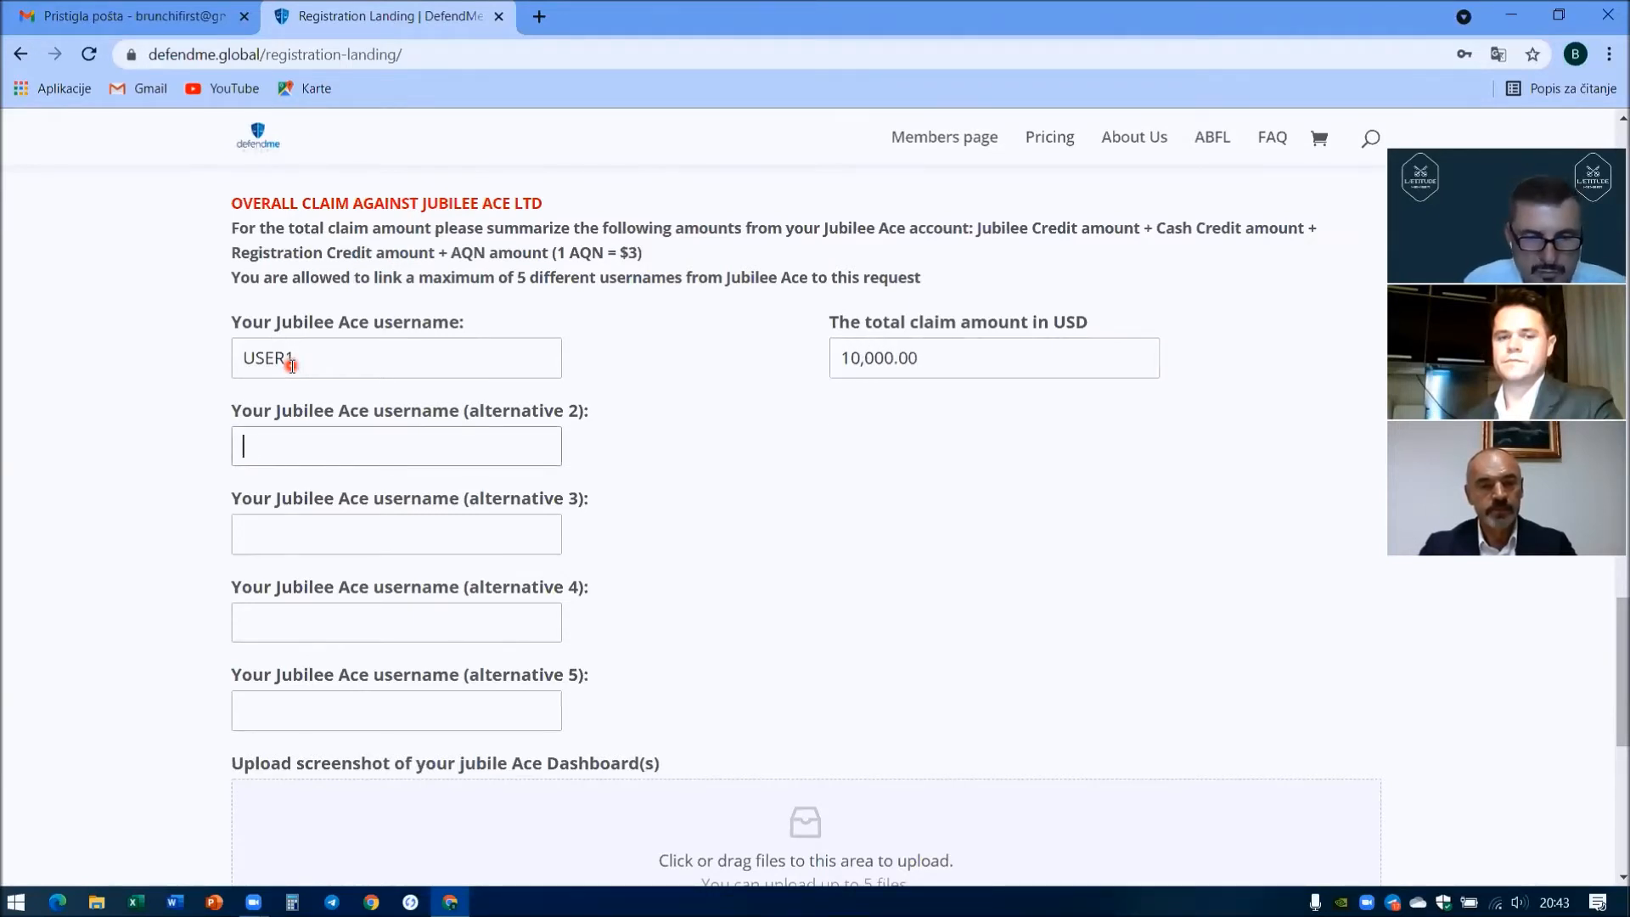
{"action": "type", "text": "USER3"}
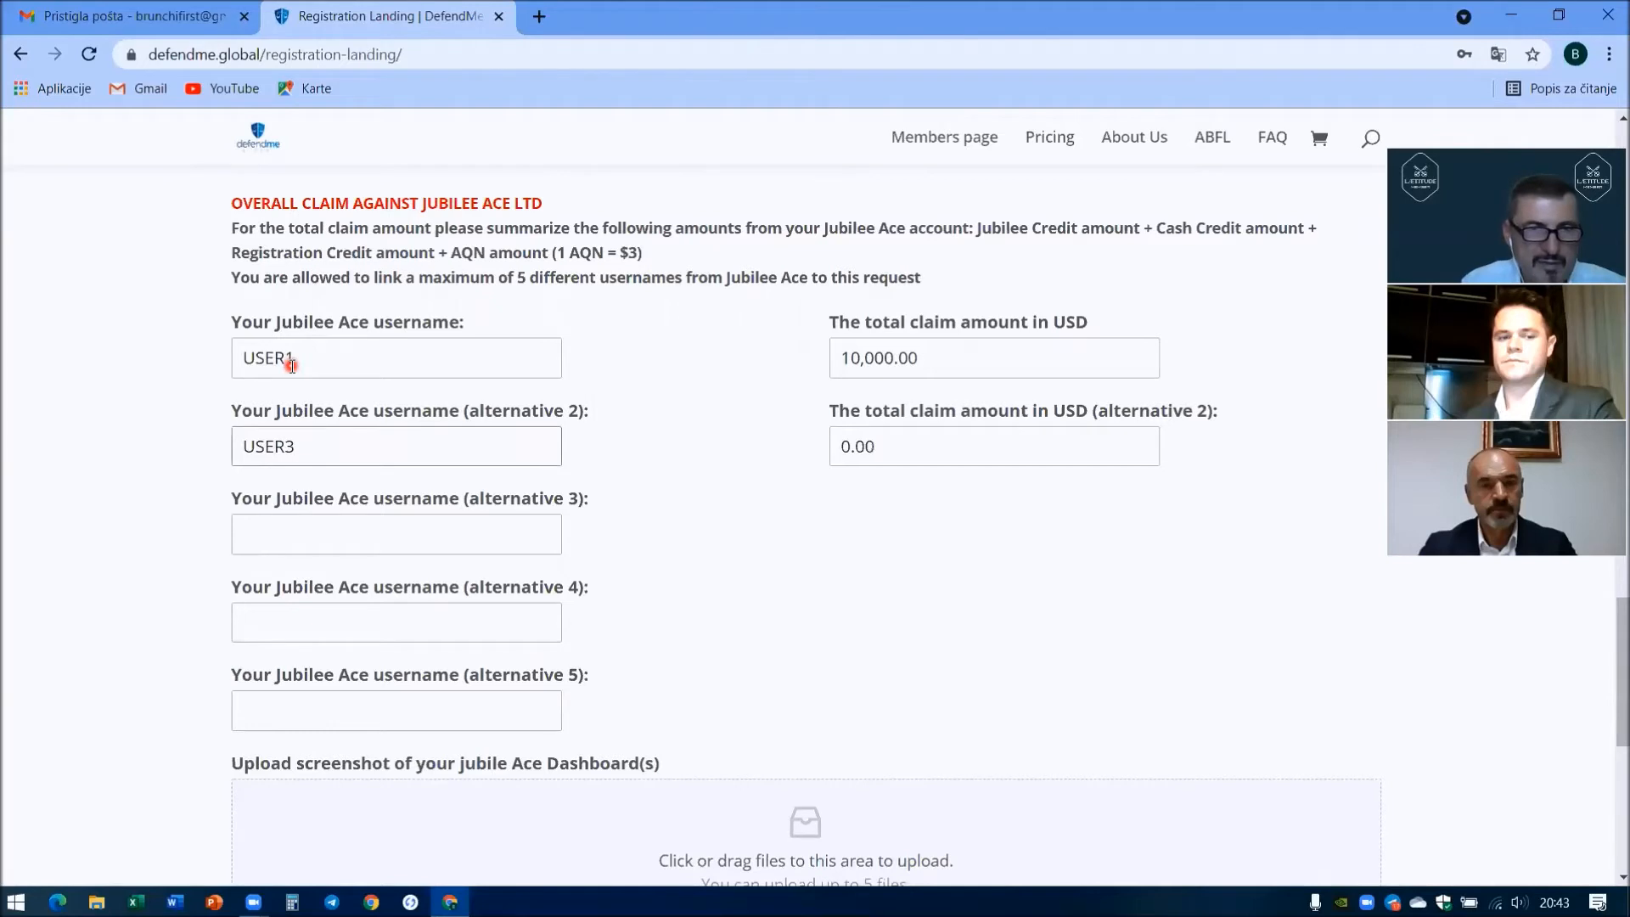
{"action": "key", "text": "Tab"}
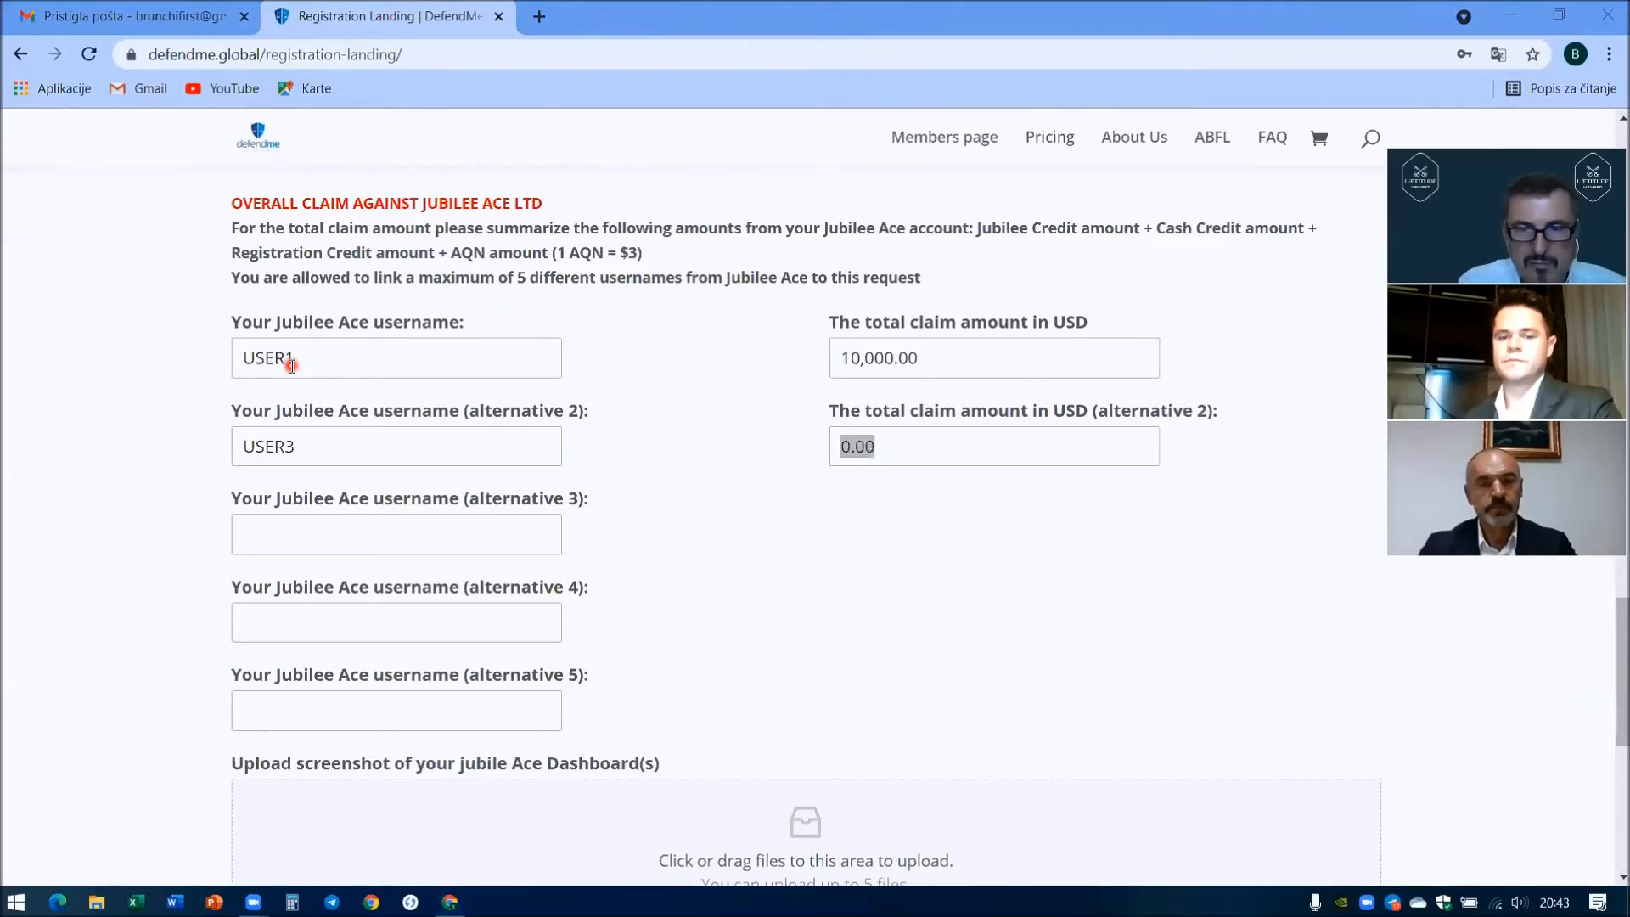
{"action": "left_click", "coordinate": [875, 450]}
{"action": "left_click_drag", "start_coordinate": [851, 459], "coordinate": [825, 465]}
{"action": "type", "text": "14000"}
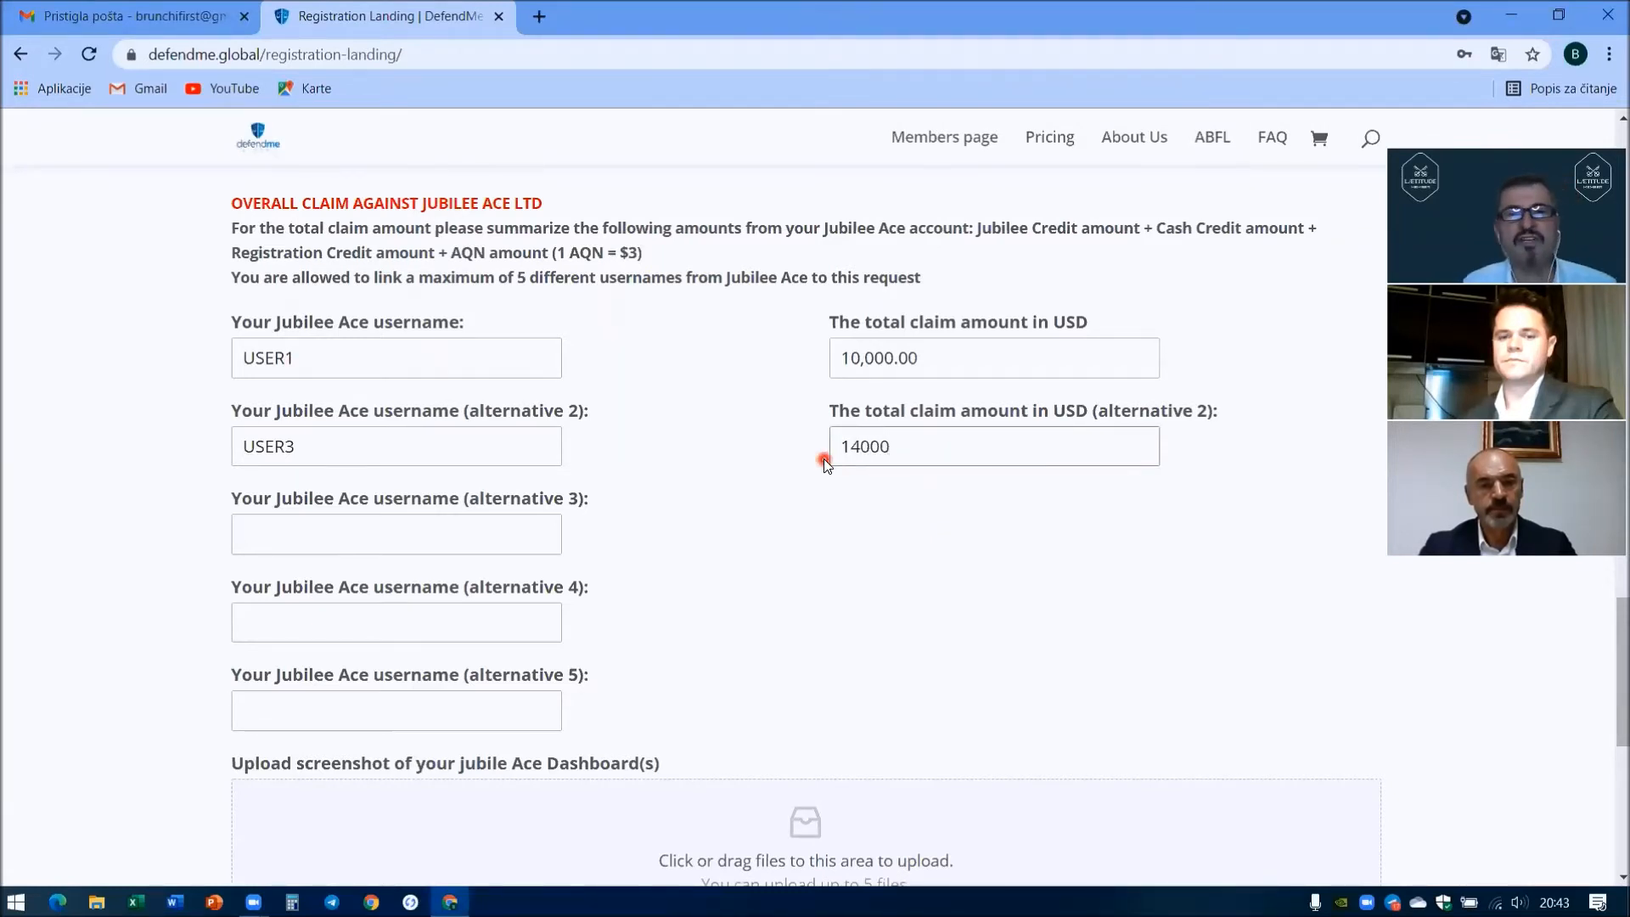
{"action": "left_click", "coordinate": [814, 552]}
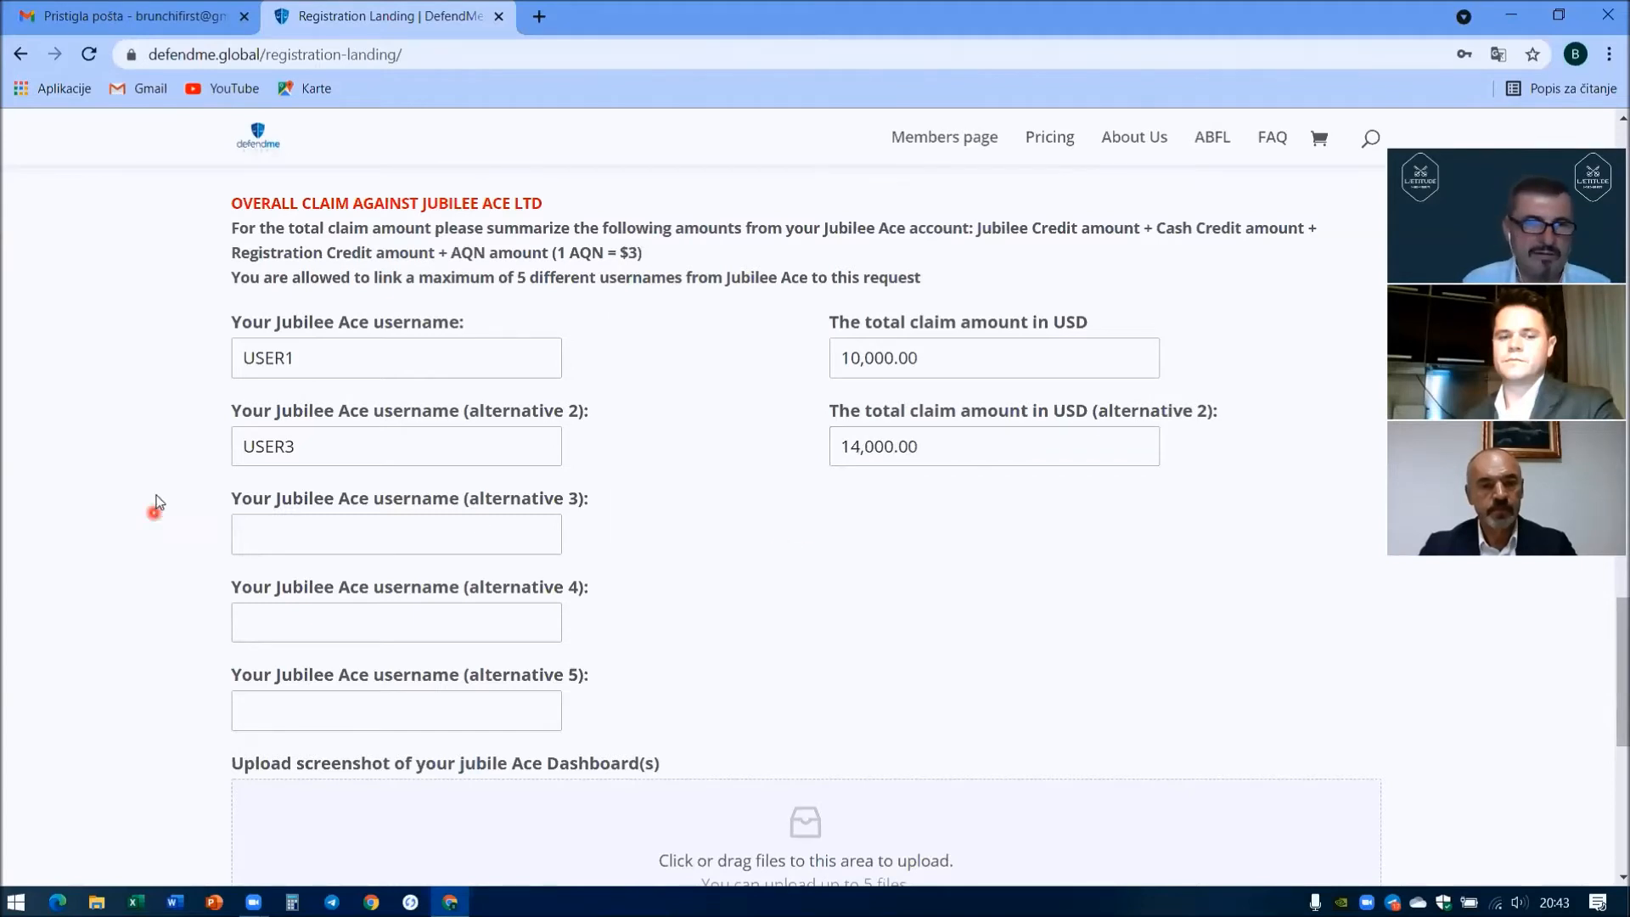
{"action": "scroll", "coordinate": [157, 501], "scroll_direction": "down", "scroll_amount": 6}
{"action": "scroll", "coordinate": [157, 501], "scroll_direction": "down", "scroll_amount": 1}
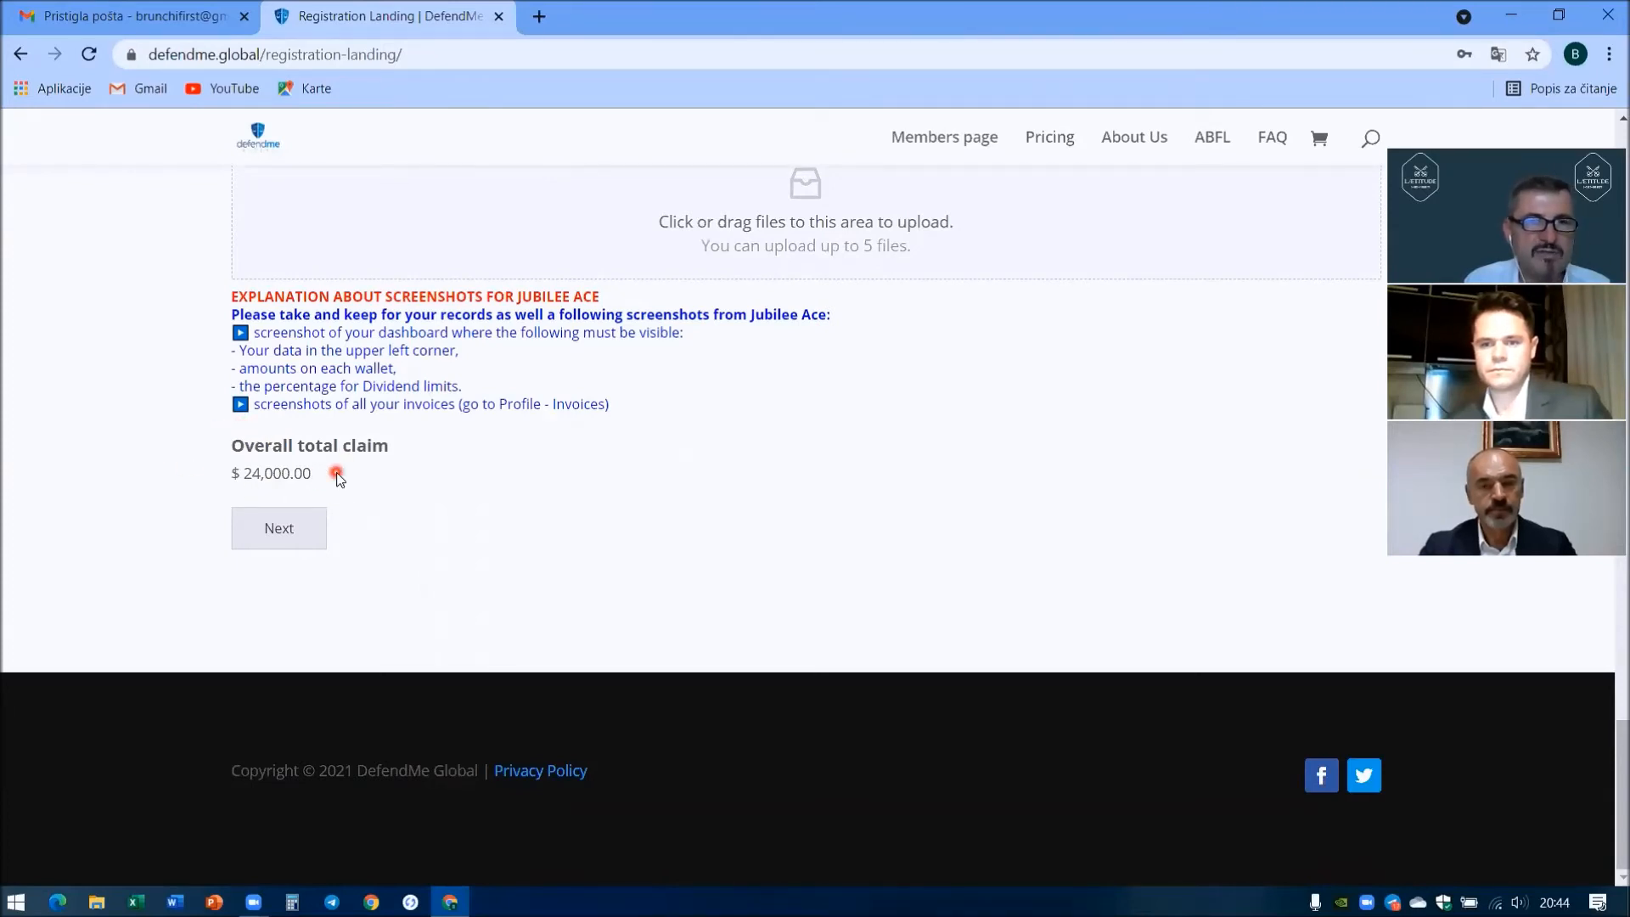
- Attach JA-db-example.jpg as the Jubilee Ace dashboard screenshot and continue to Step 3 of 4
{"action": "scroll", "coordinate": [110, 438], "scroll_direction": "up", "scroll_amount": 5}
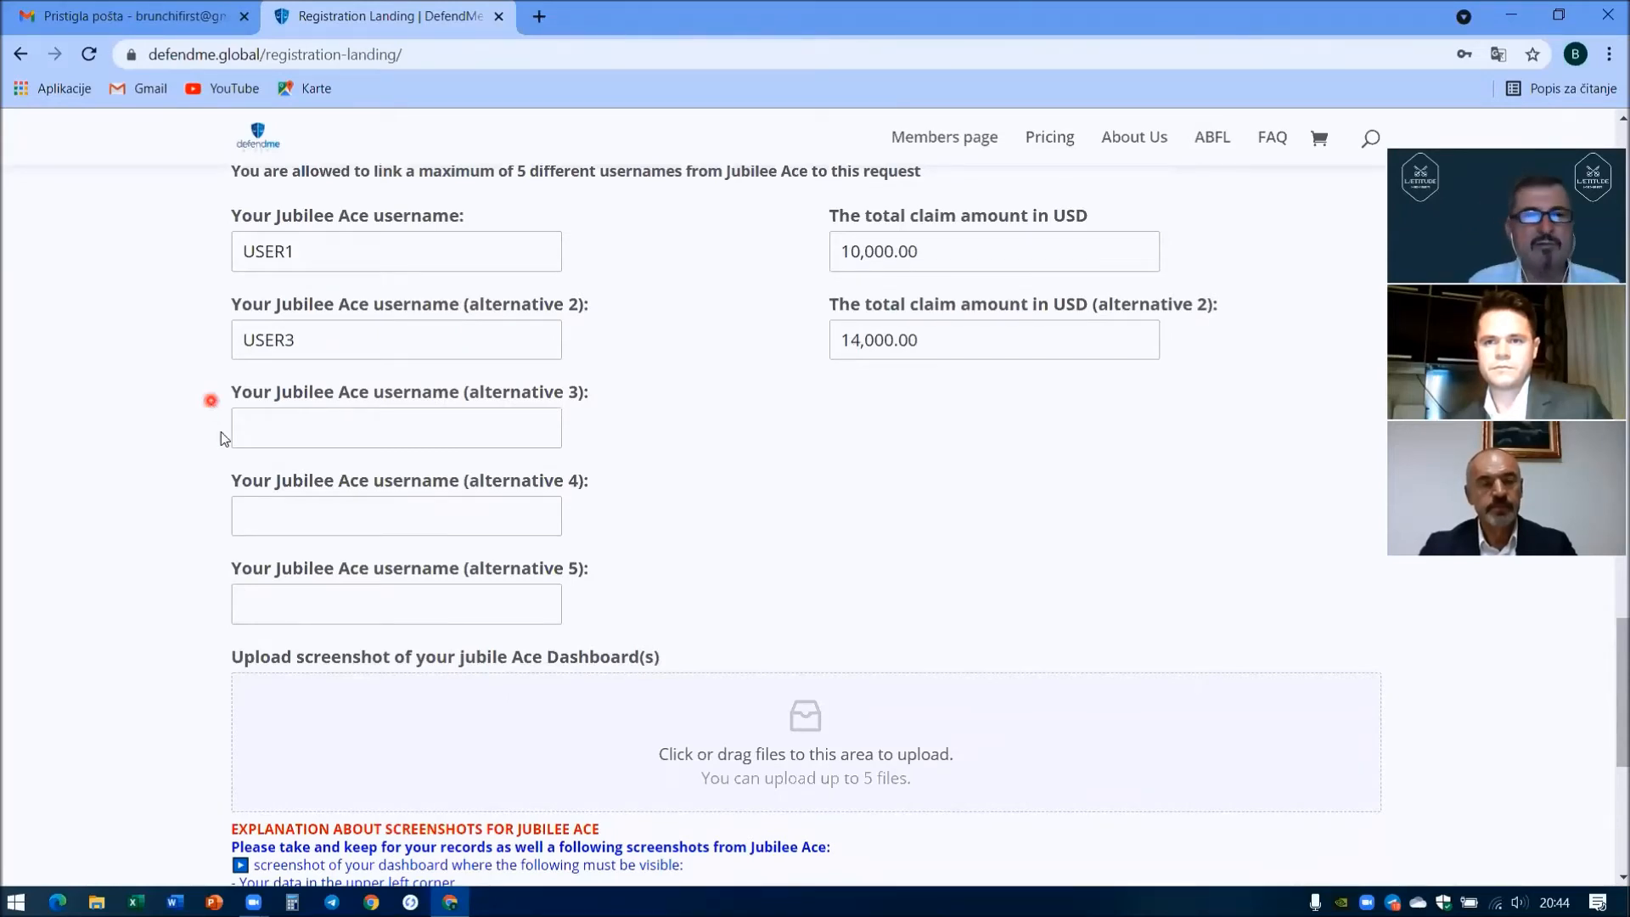
{"action": "scroll", "coordinate": [216, 402], "scroll_direction": "down", "scroll_amount": 2}
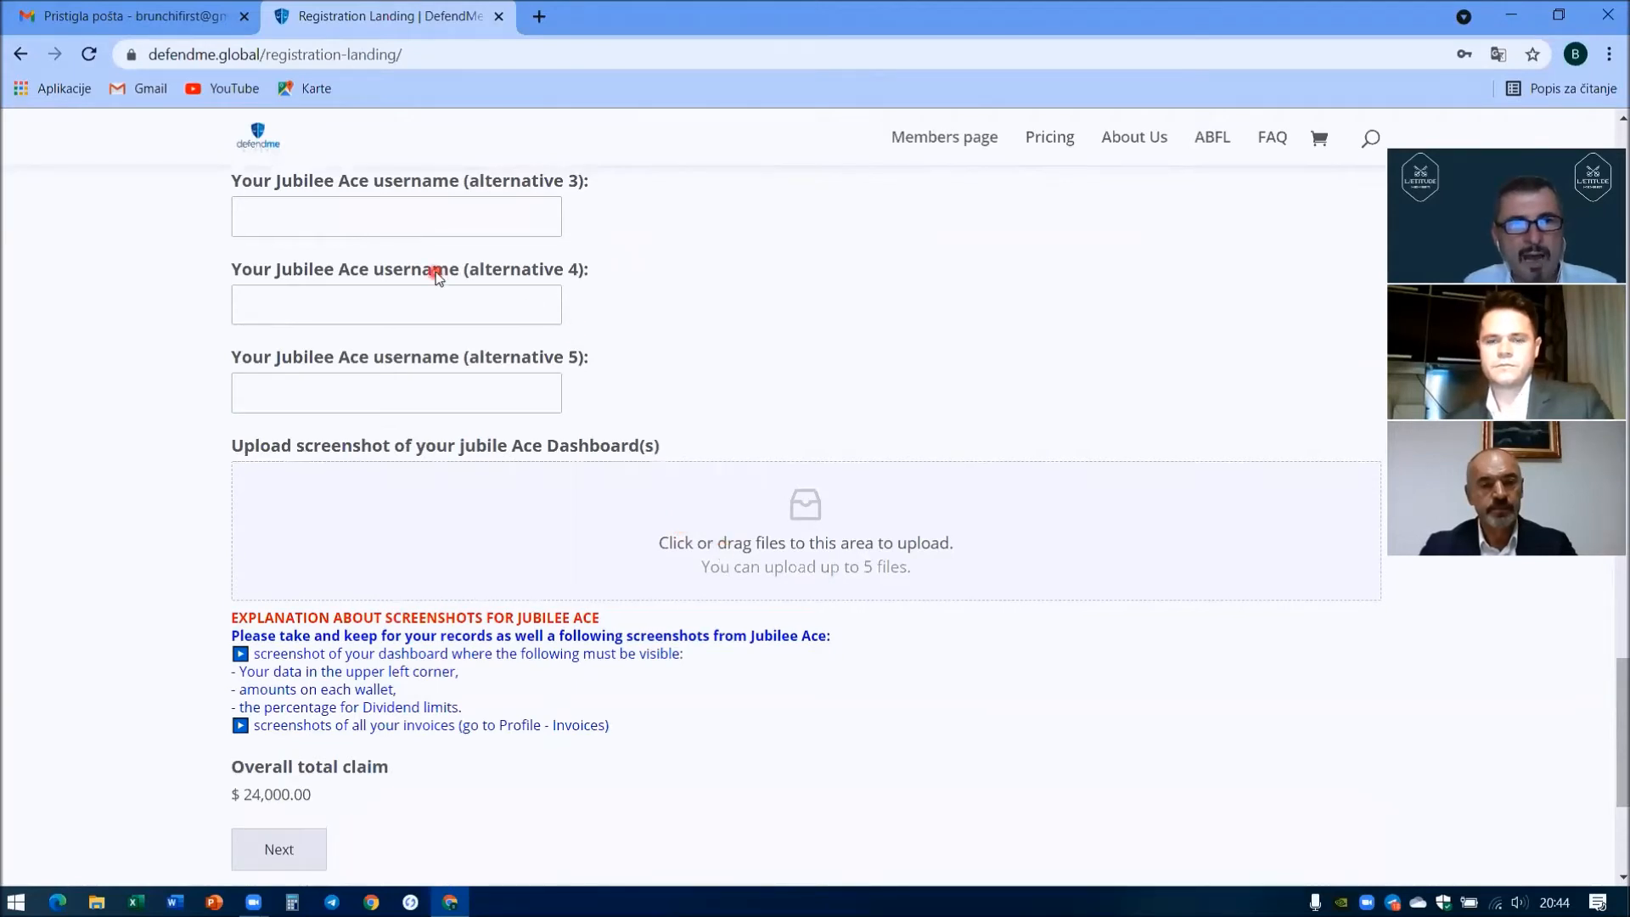
{"action": "scroll", "coordinate": [476, 357], "scroll_direction": "up", "scroll_amount": 2}
{"action": "scroll", "coordinate": [606, 448], "scroll_direction": "down", "scroll_amount": 3}
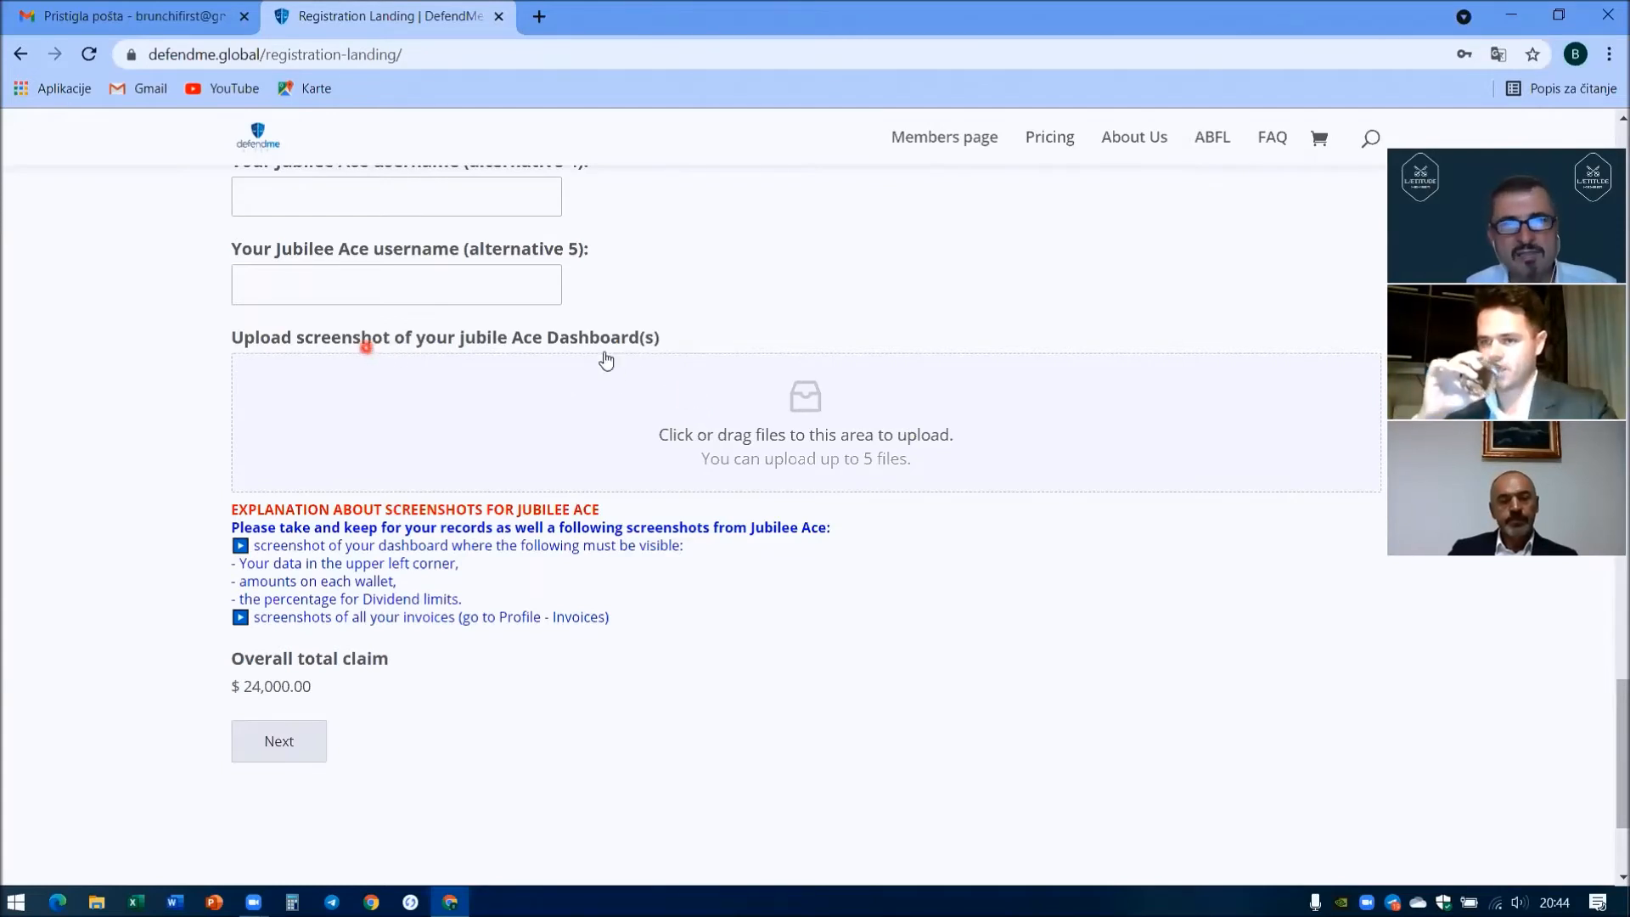
{"action": "left_click", "coordinate": [806, 406]}
{"action": "double_click", "coordinate": [624, 197]}
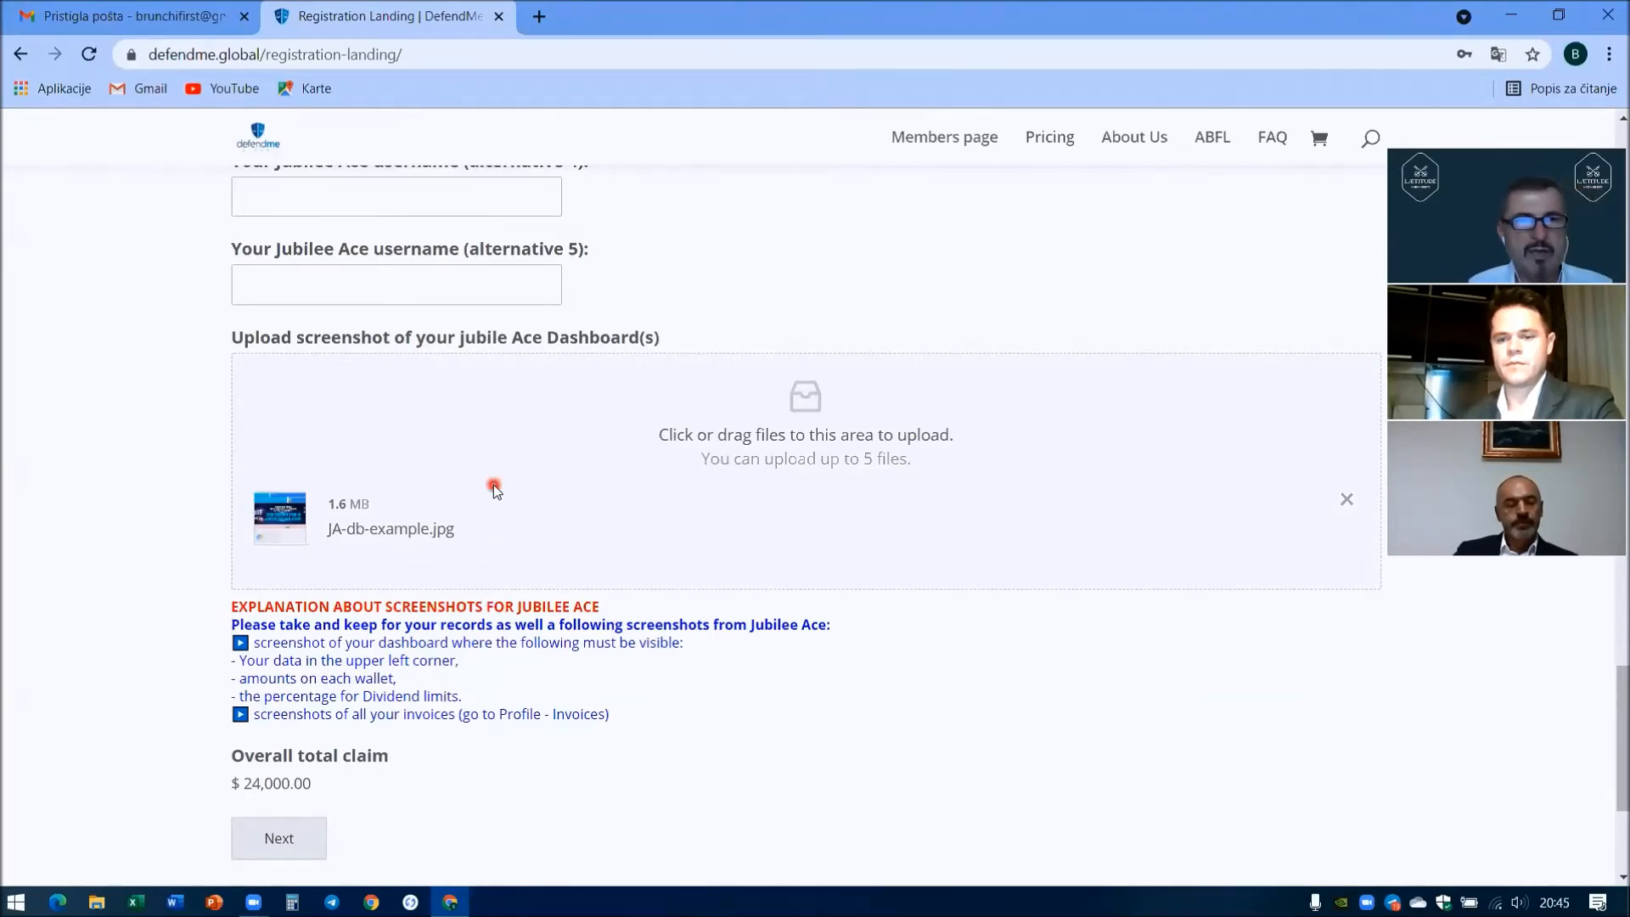
{"action": "scroll", "coordinate": [493, 490], "scroll_direction": "down", "scroll_amount": 1}
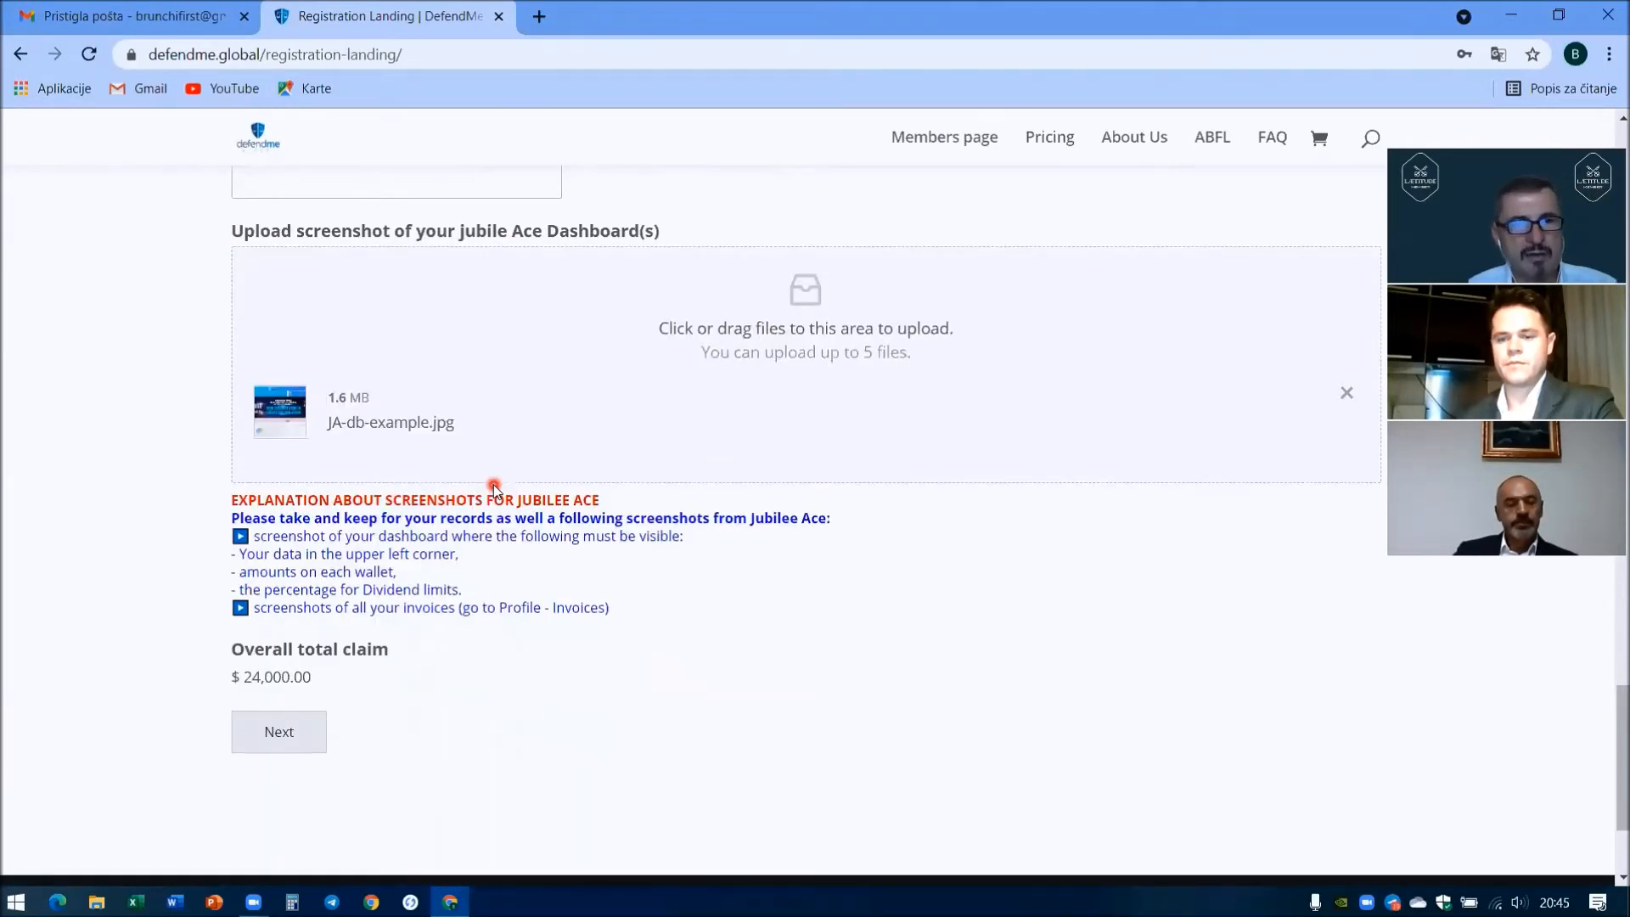
{"action": "scroll", "coordinate": [494, 489], "scroll_direction": "down", "scroll_amount": 1}
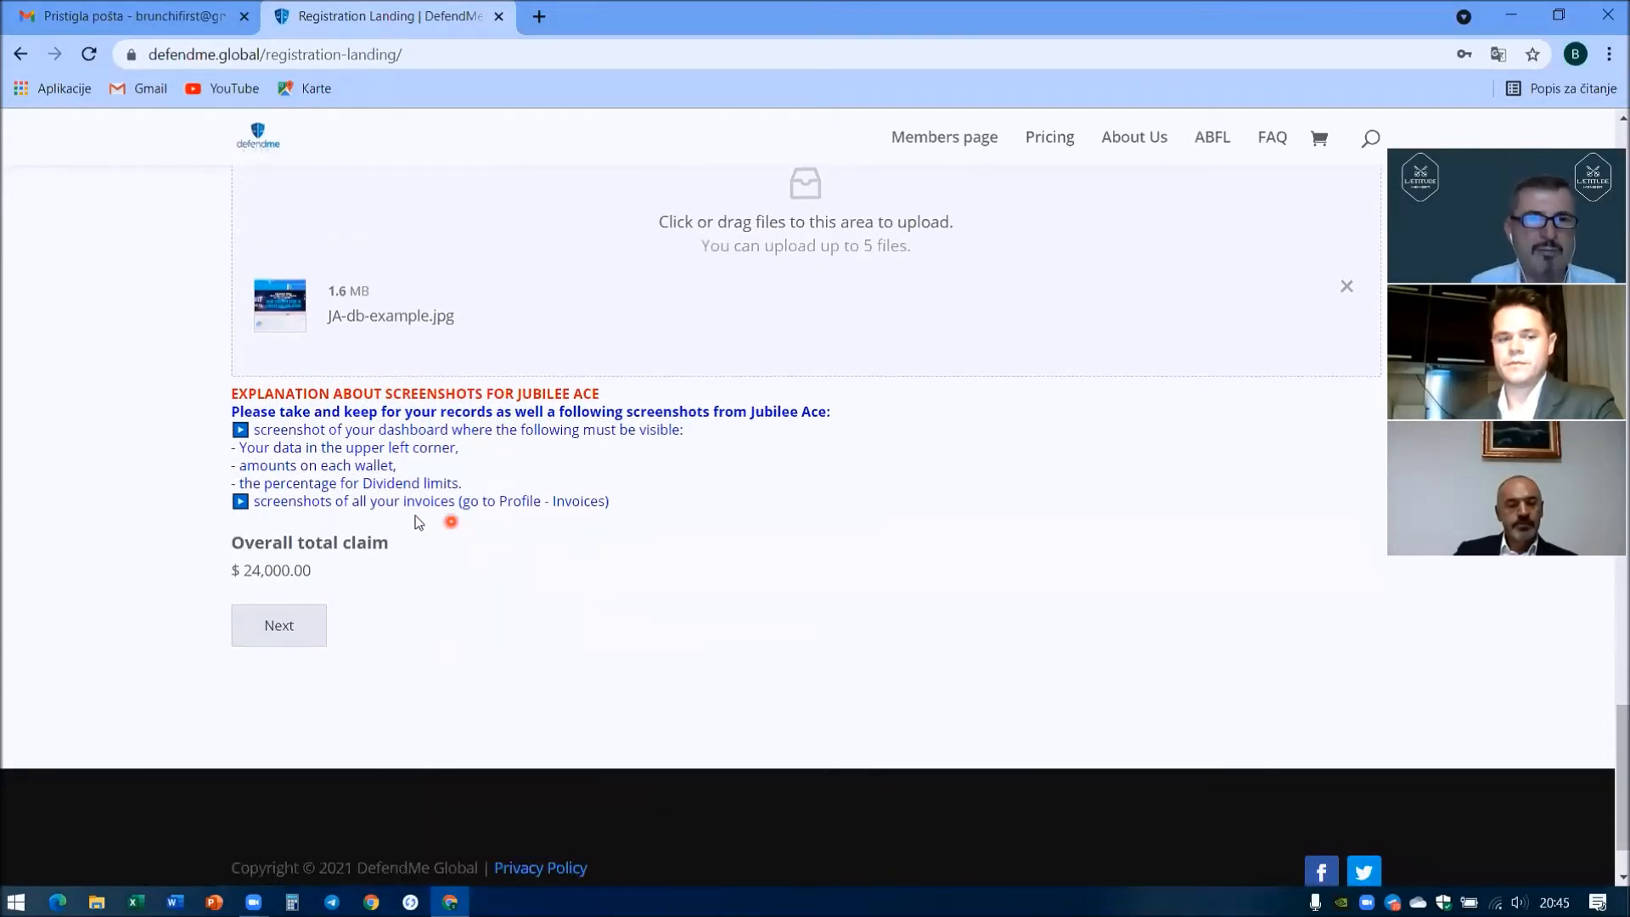
{"action": "left_click", "coordinate": [287, 635]}
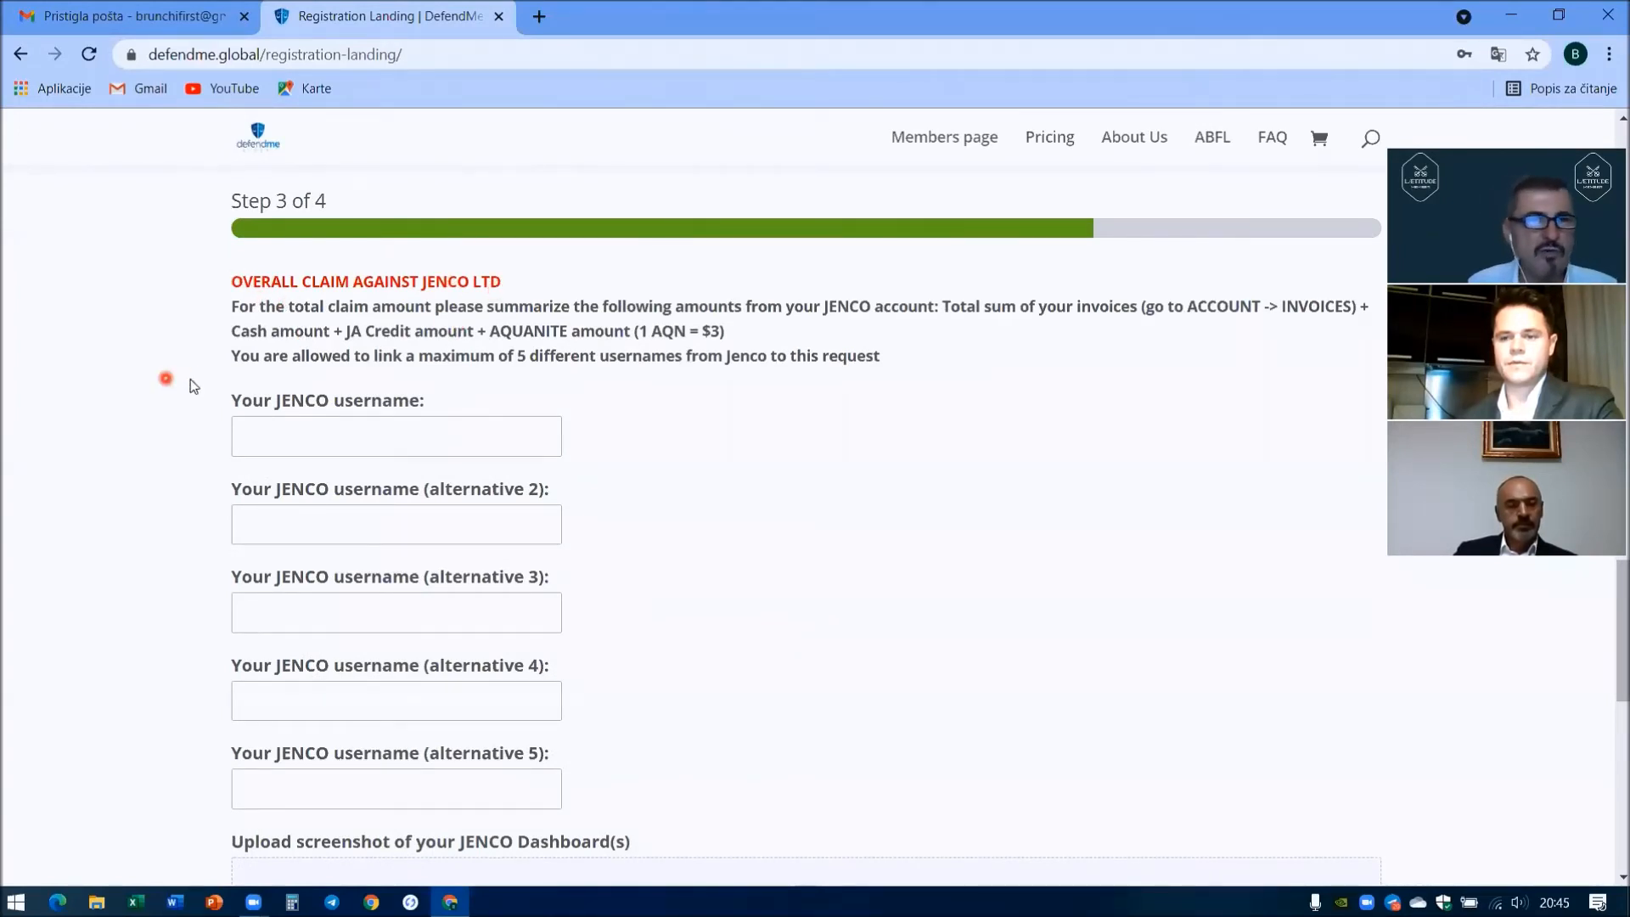
- Add the first Jenco username USER1 with a 12000 claim
{"action": "scroll", "coordinate": [184, 384], "scroll_direction": "down", "scroll_amount": 8}
{"action": "scroll", "coordinate": [184, 384], "scroll_direction": "down", "scroll_amount": 3}
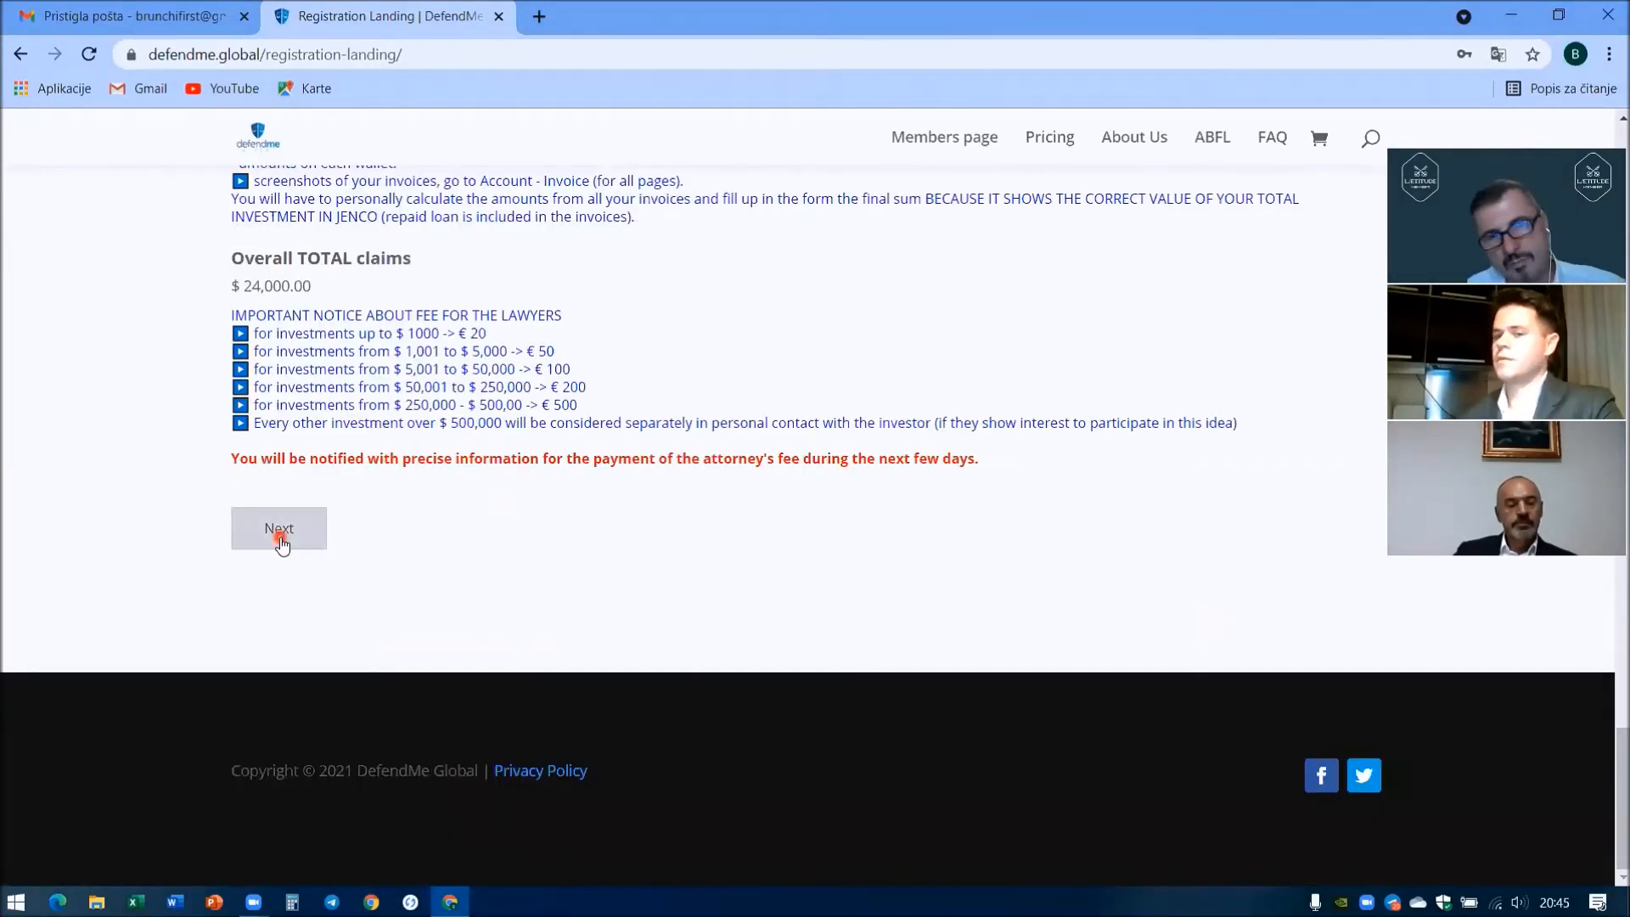
{"action": "scroll", "coordinate": [200, 392], "scroll_direction": "up", "scroll_amount": 1}
{"action": "scroll", "coordinate": [195, 403], "scroll_direction": "up", "scroll_amount": 10}
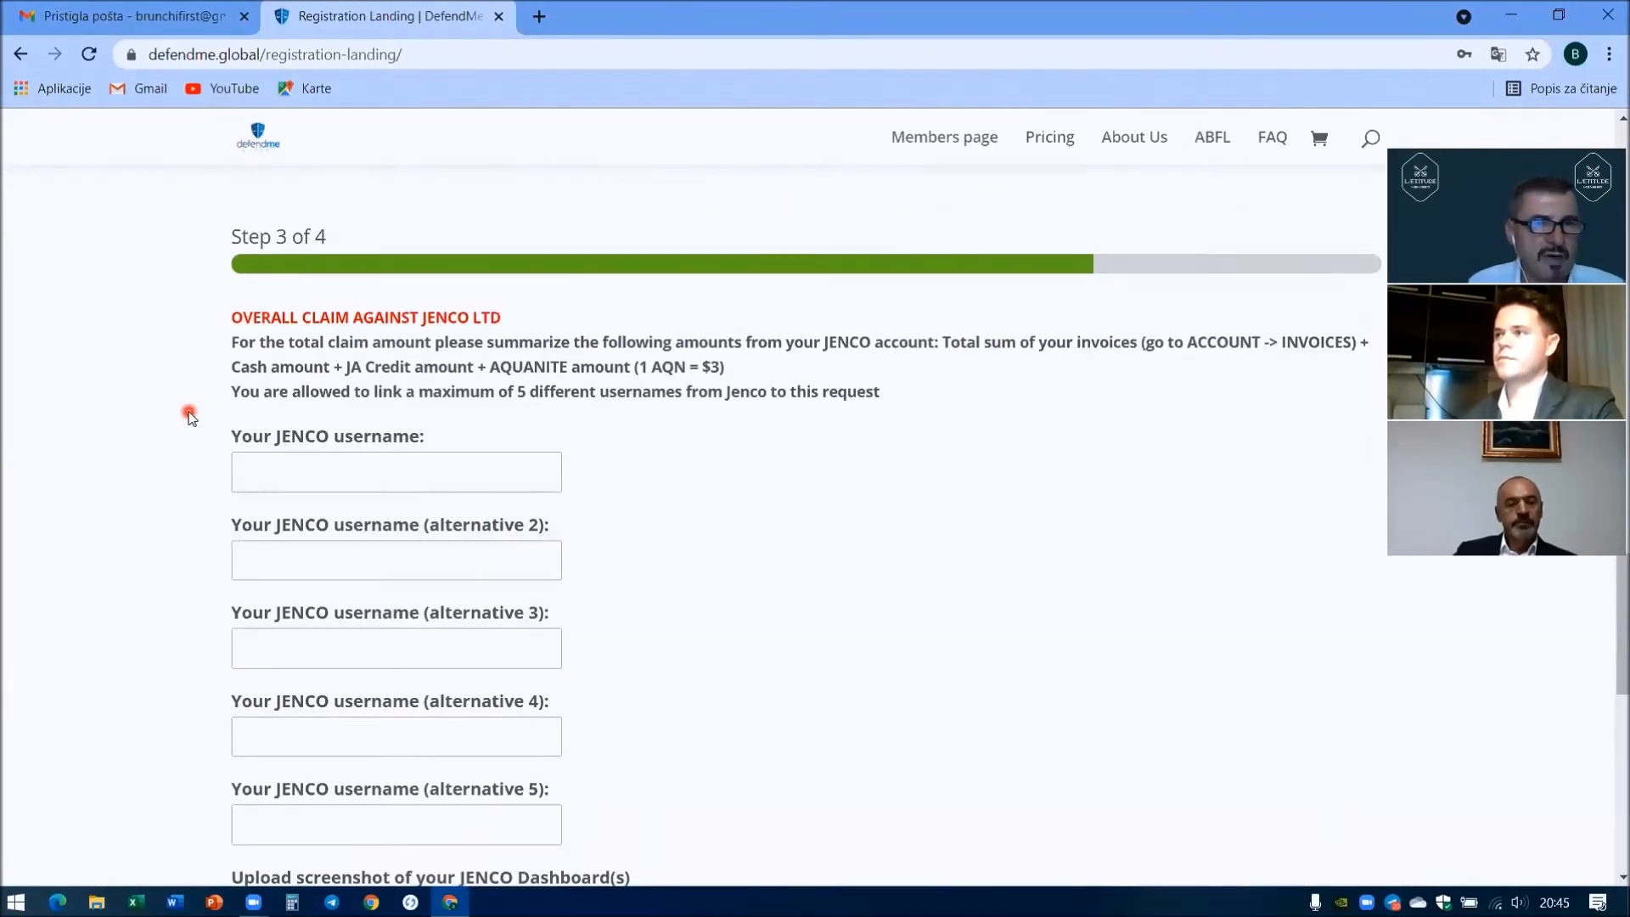
{"action": "left_click", "coordinate": [346, 473]}
{"action": "type", "text": "USER1"}
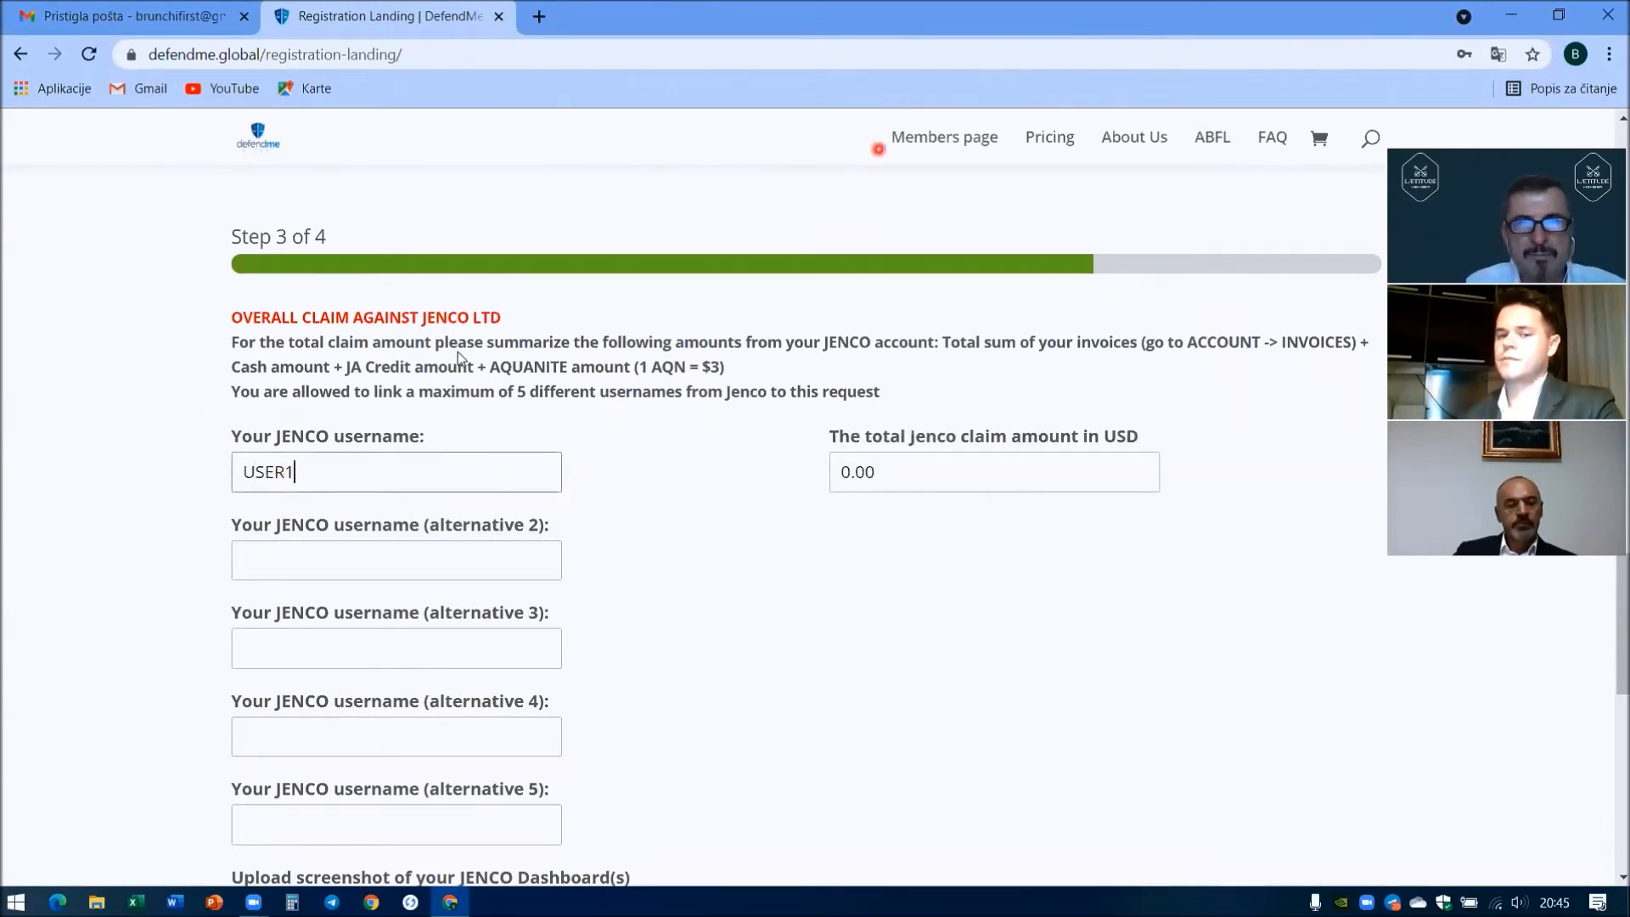
{"action": "left_click", "coordinate": [872, 472]}
{"action": "key", "text": "BackSpace"}
{"action": "key", "text": "BackSpace"}
{"action": "type", "text": "12000"}
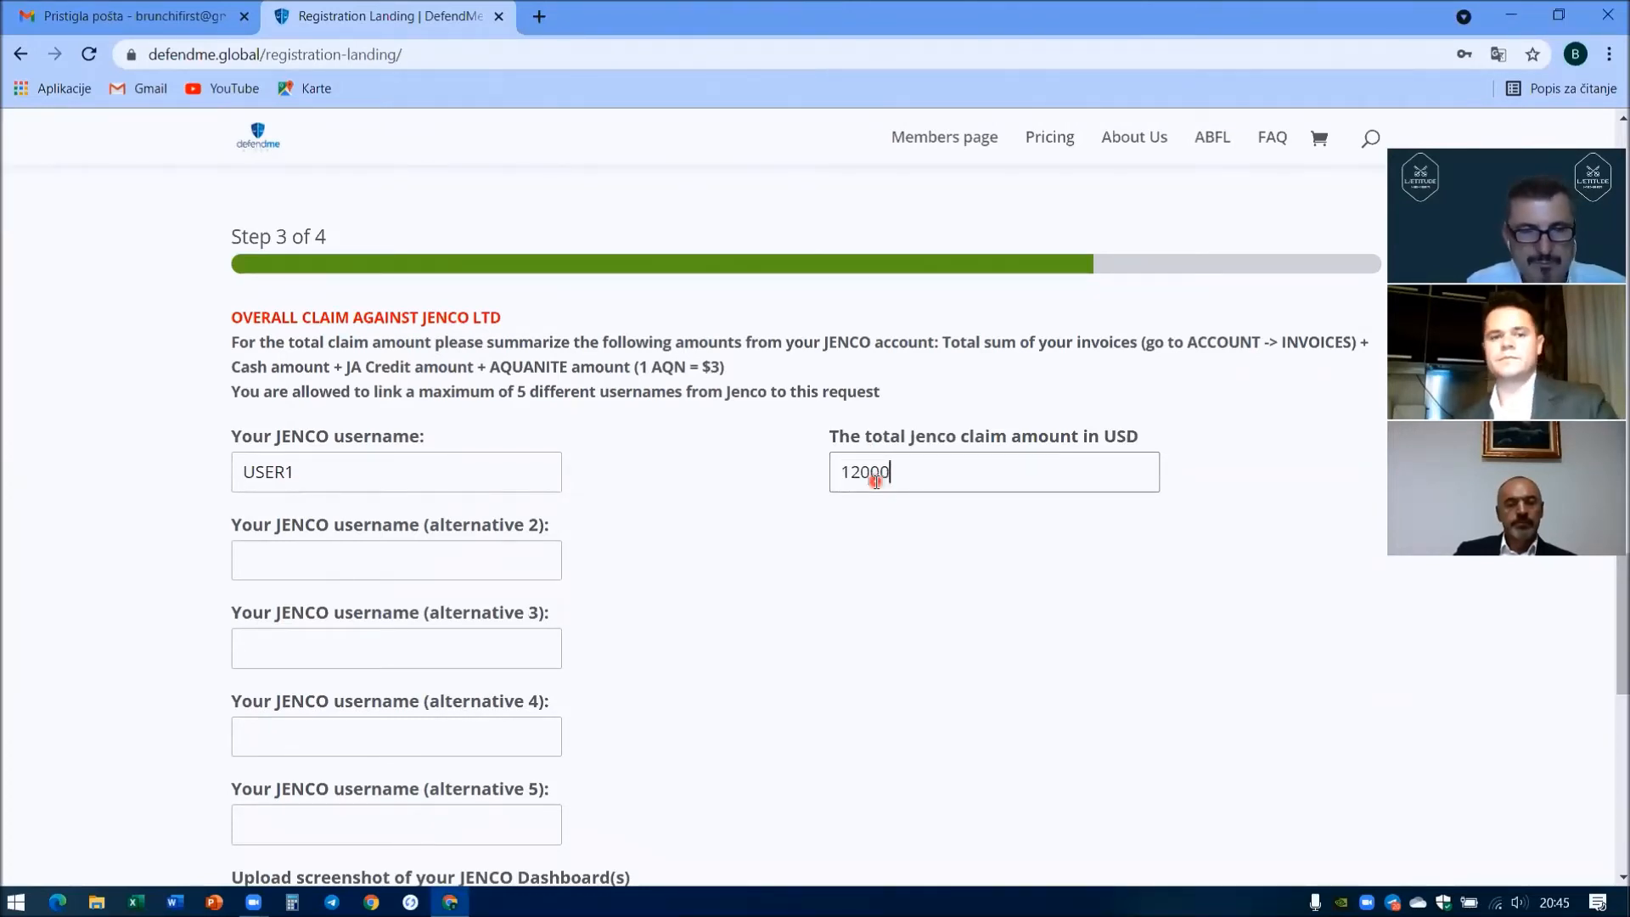
- Add USER5 with a 23000 claim, bringing overall total claims to $59,000.00
{"action": "key", "text": "Tab"}
{"action": "type", "text": "USER"}
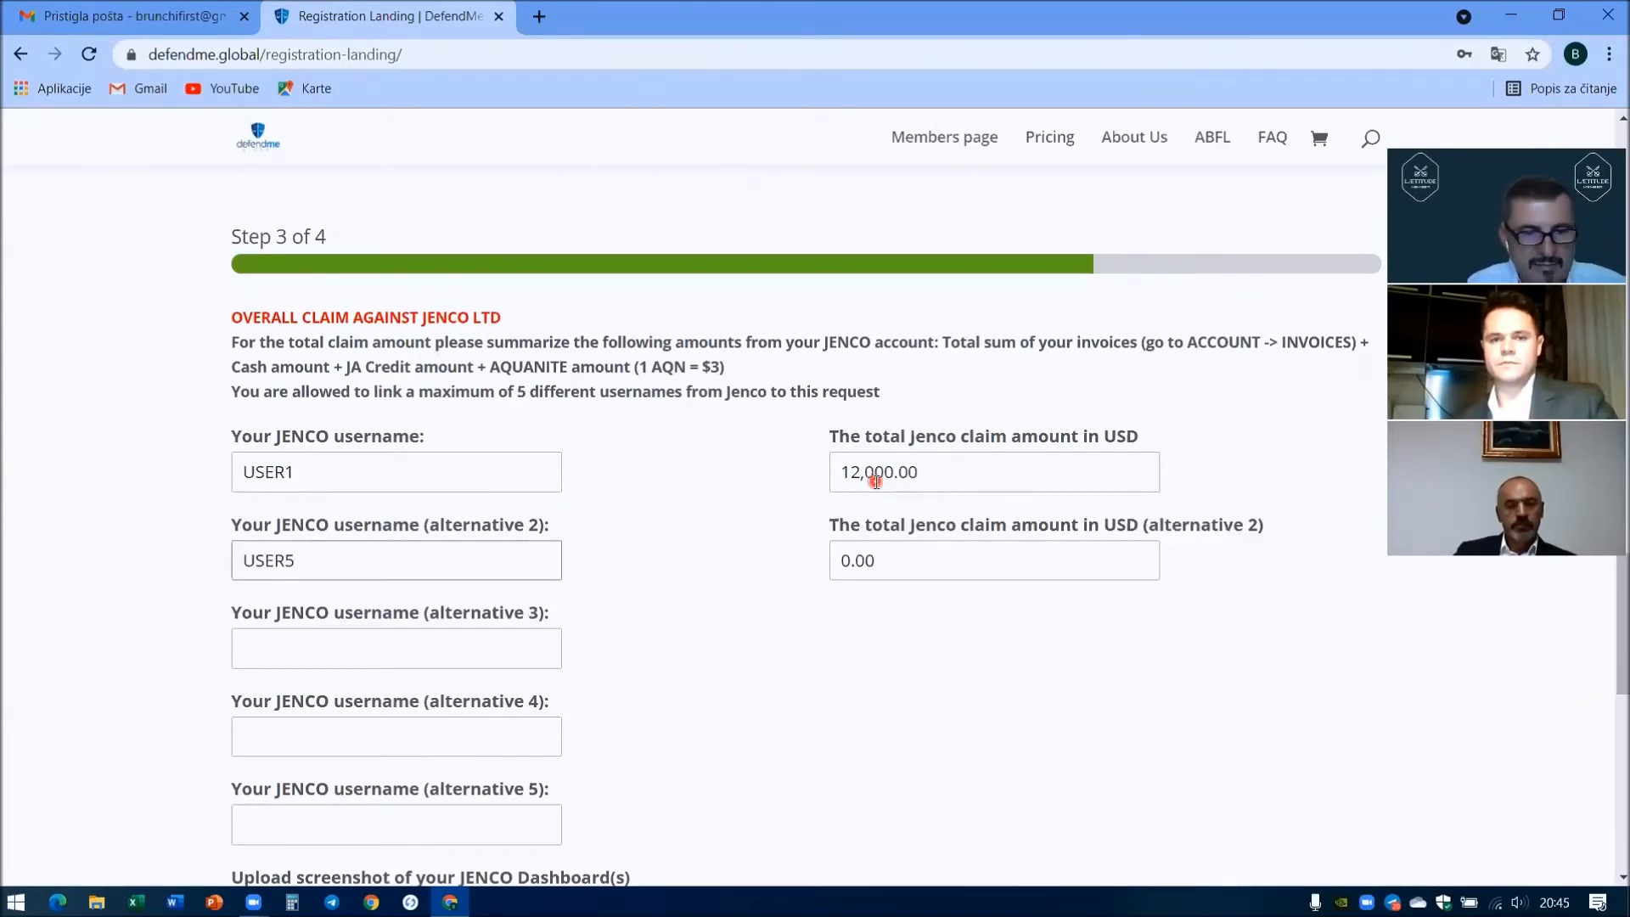
{"action": "type", "text": "5"}
{"action": "key", "text": "Tab"}
{"action": "type", "text": "23000"}
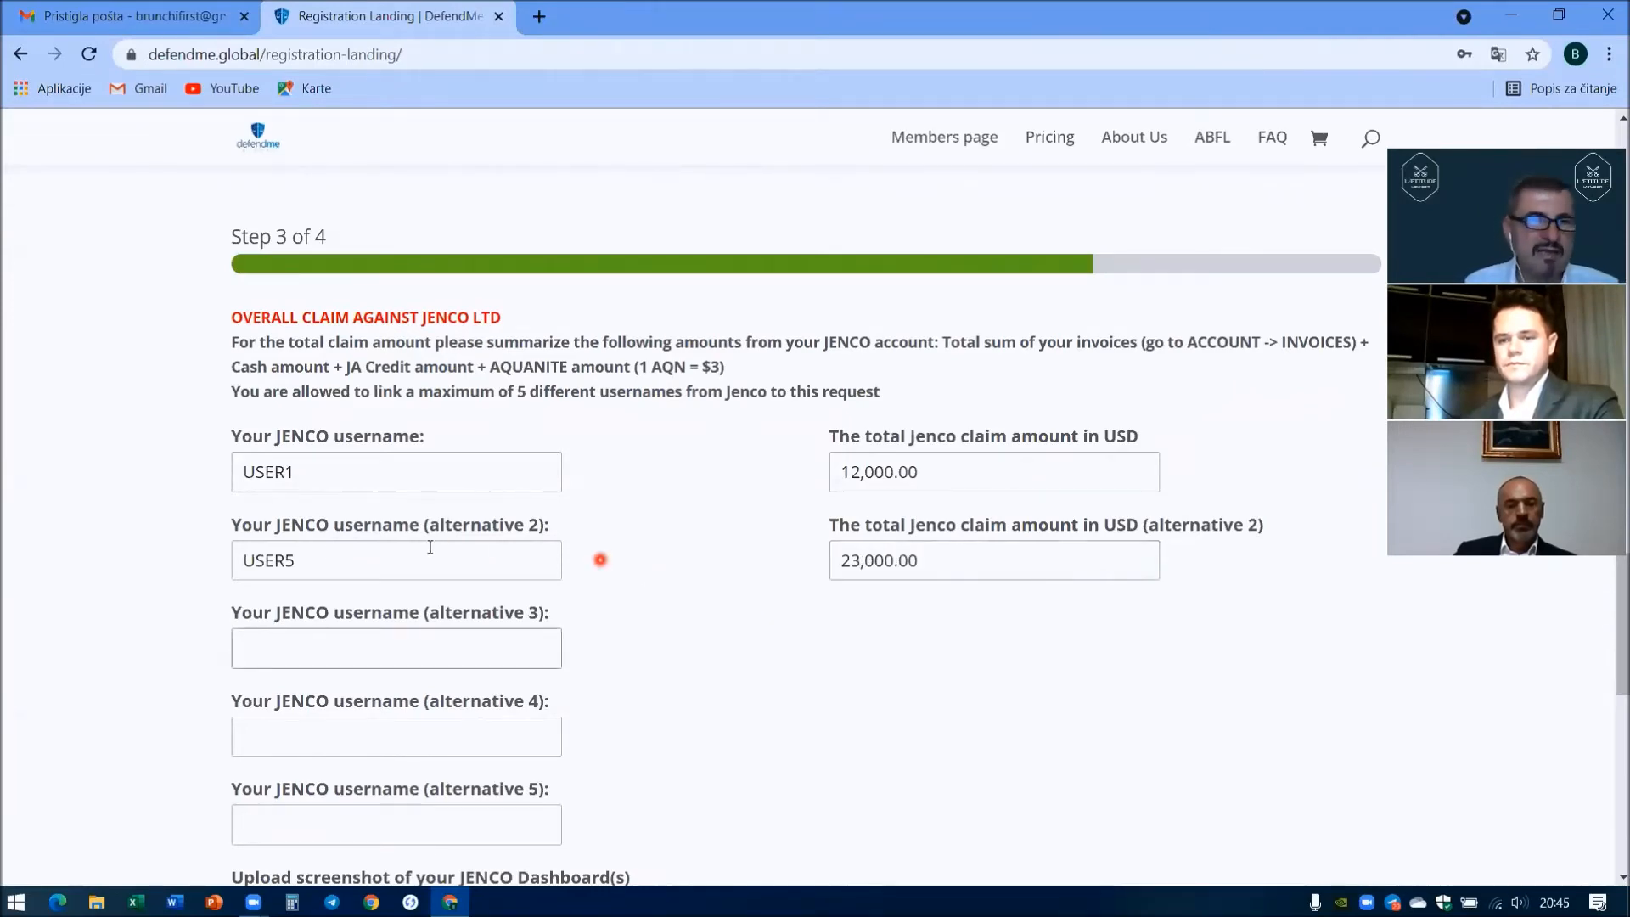
{"action": "scroll", "coordinate": [217, 531], "scroll_direction": "down", "scroll_amount": 7}
{"action": "scroll", "coordinate": [212, 526], "scroll_direction": "down", "scroll_amount": 4}
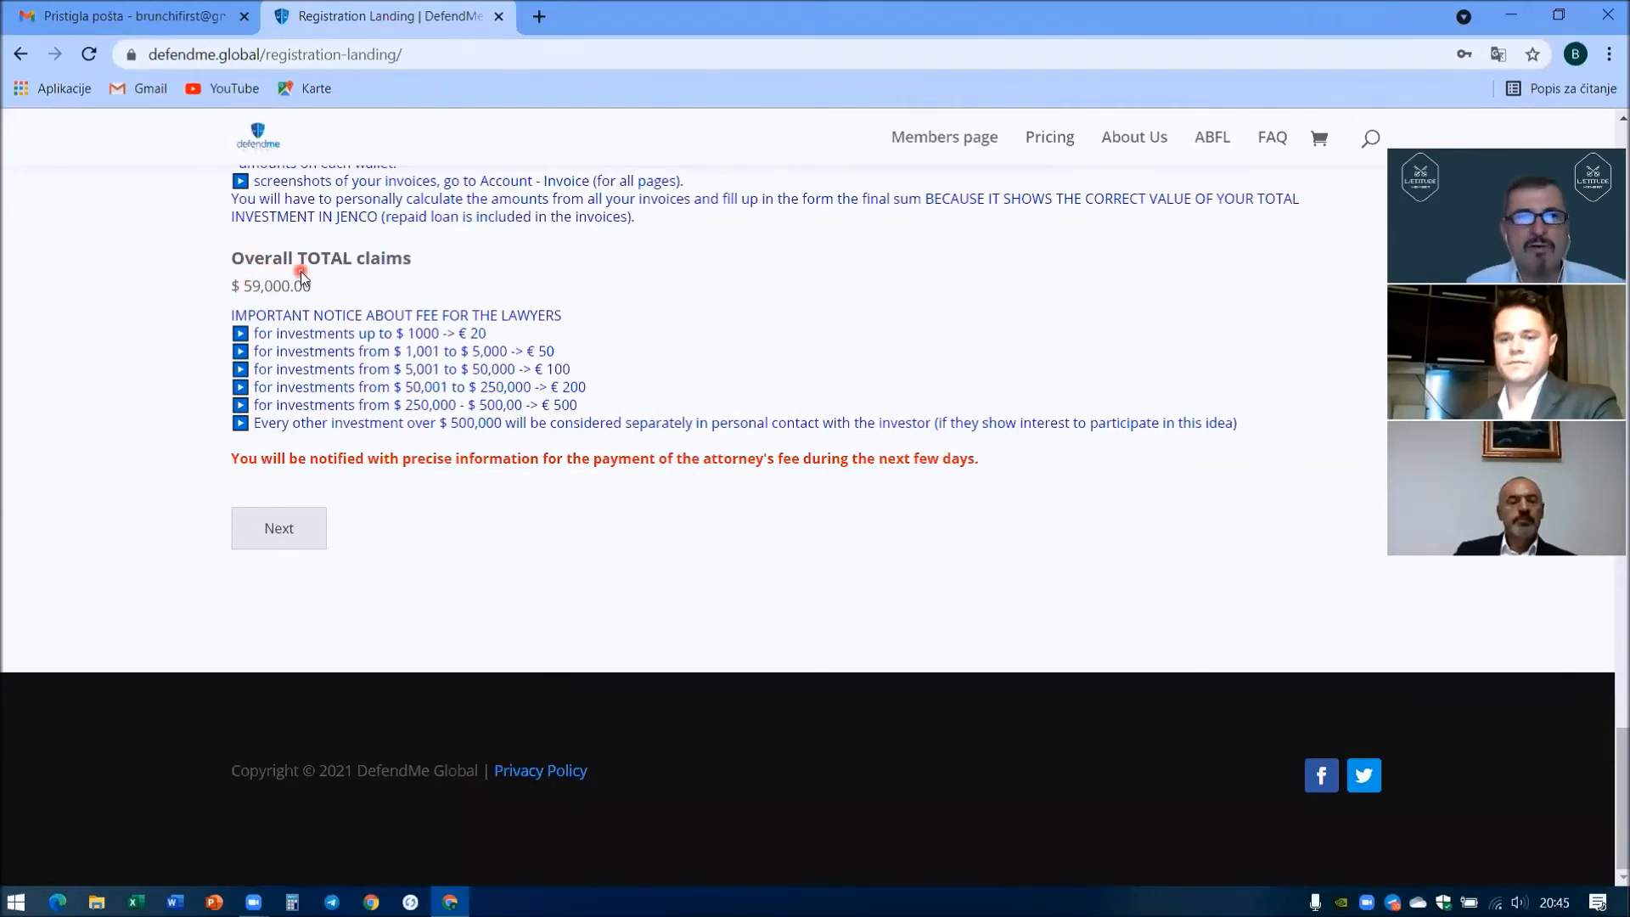
{"action": "scroll", "coordinate": [297, 270], "scroll_direction": "up", "scroll_amount": 6}
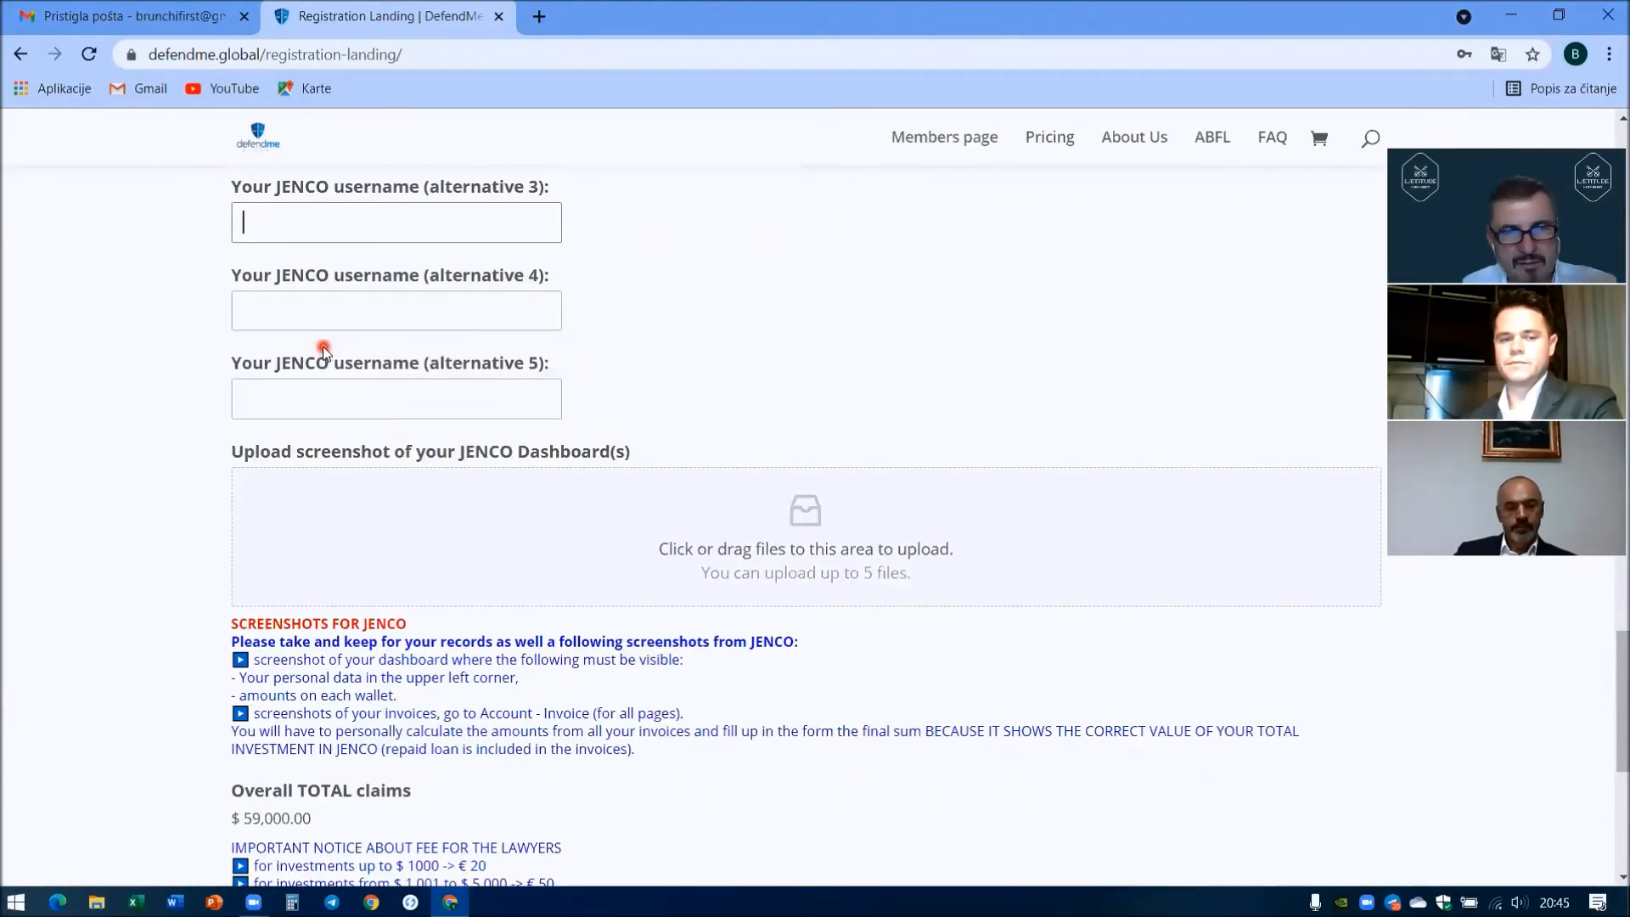
{"action": "scroll", "coordinate": [539, 375], "scroll_direction": "up", "scroll_amount": 1}
- Attach JENCO-db-example.jpg as the dashboard screenshot
{"action": "scroll", "coordinate": [560, 399], "scroll_direction": "down", "scroll_amount": 1}
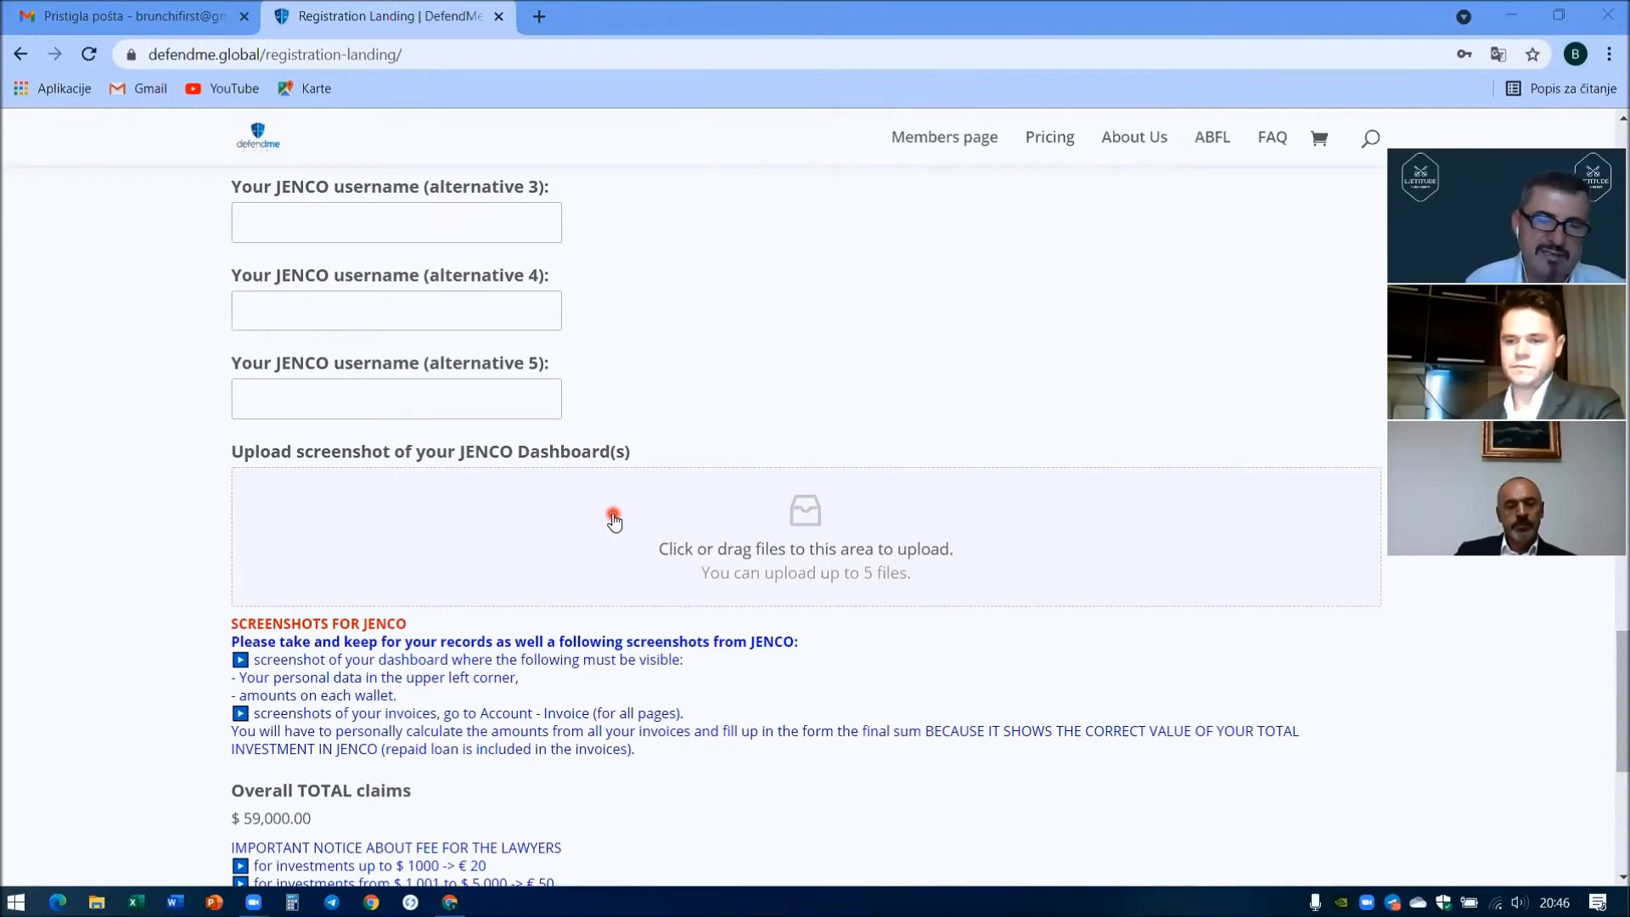
{"action": "scroll", "coordinate": [614, 519], "scroll_direction": "down", "scroll_amount": 1}
{"action": "left_click", "coordinate": [815, 411]}
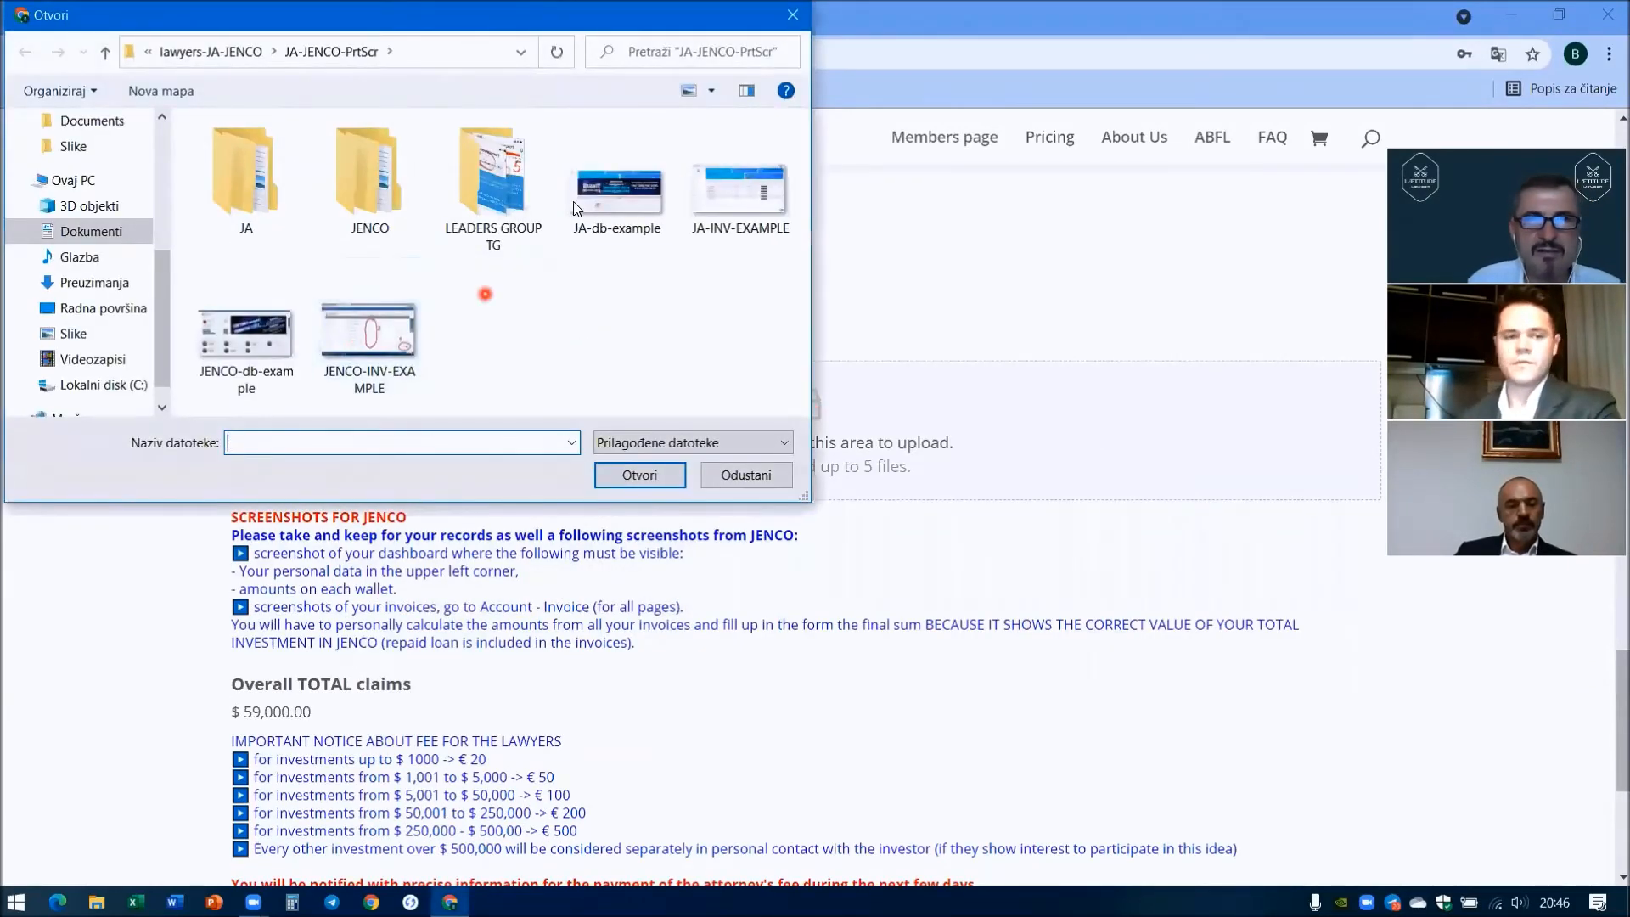
{"action": "double_click", "coordinate": [245, 339]}
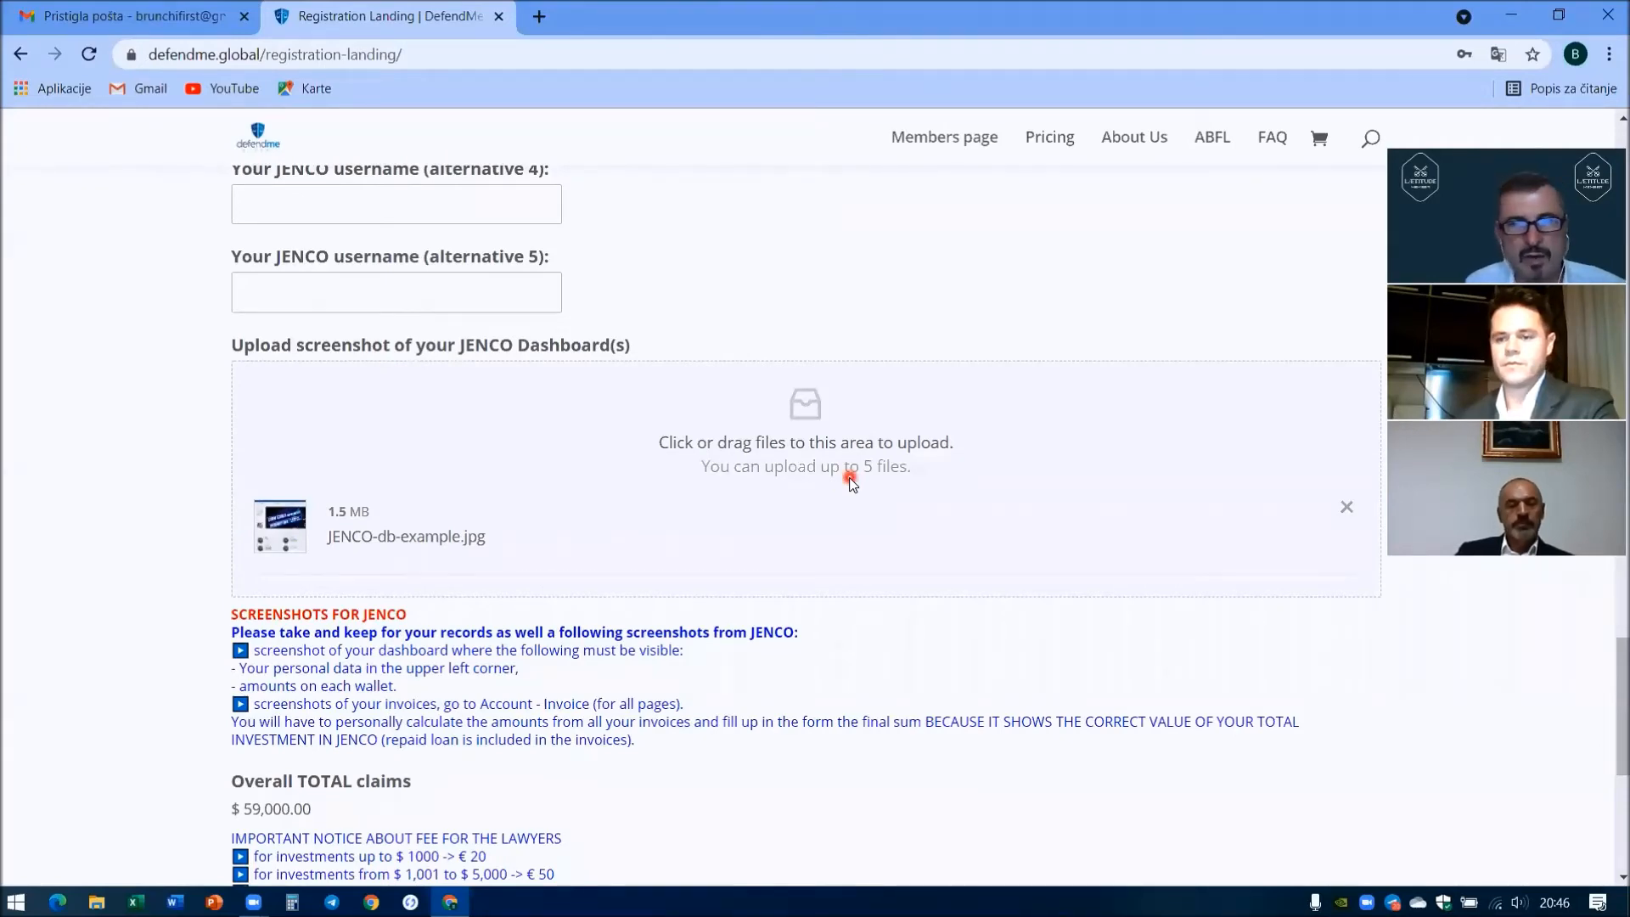
- Advance the registration to step 4 of 4, Personal ID Document
{"action": "scroll", "coordinate": [807, 480], "scroll_direction": "up", "scroll_amount": 3}
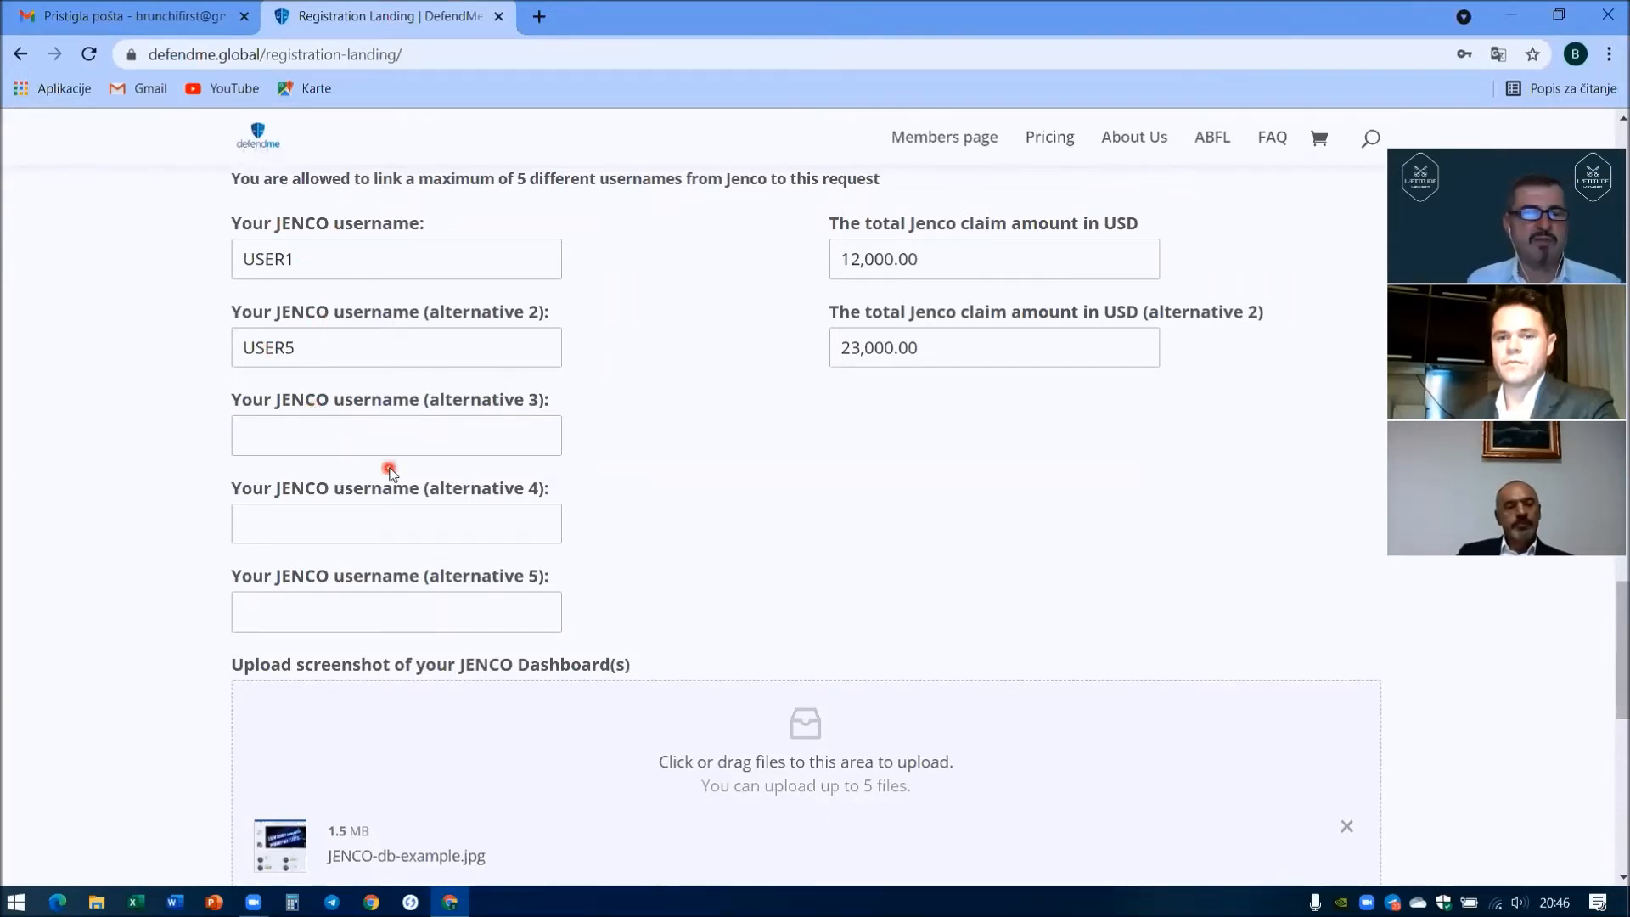
{"action": "scroll", "coordinate": [390, 472], "scroll_direction": "down", "scroll_amount": 4}
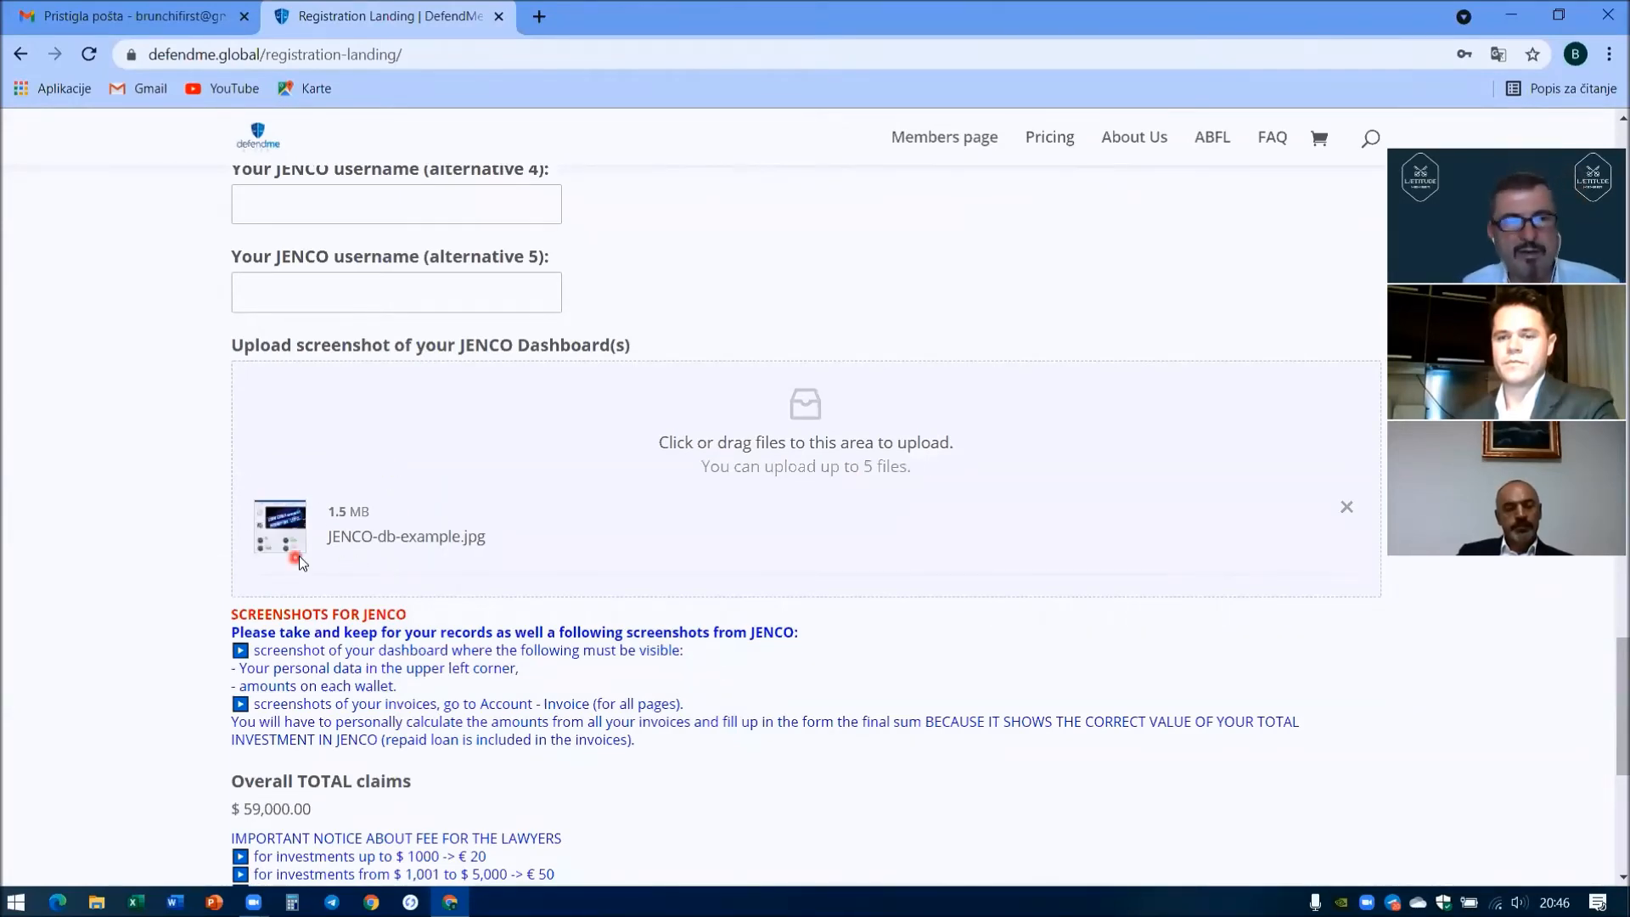
{"action": "scroll", "coordinate": [318, 484], "scroll_direction": "down", "scroll_amount": 4}
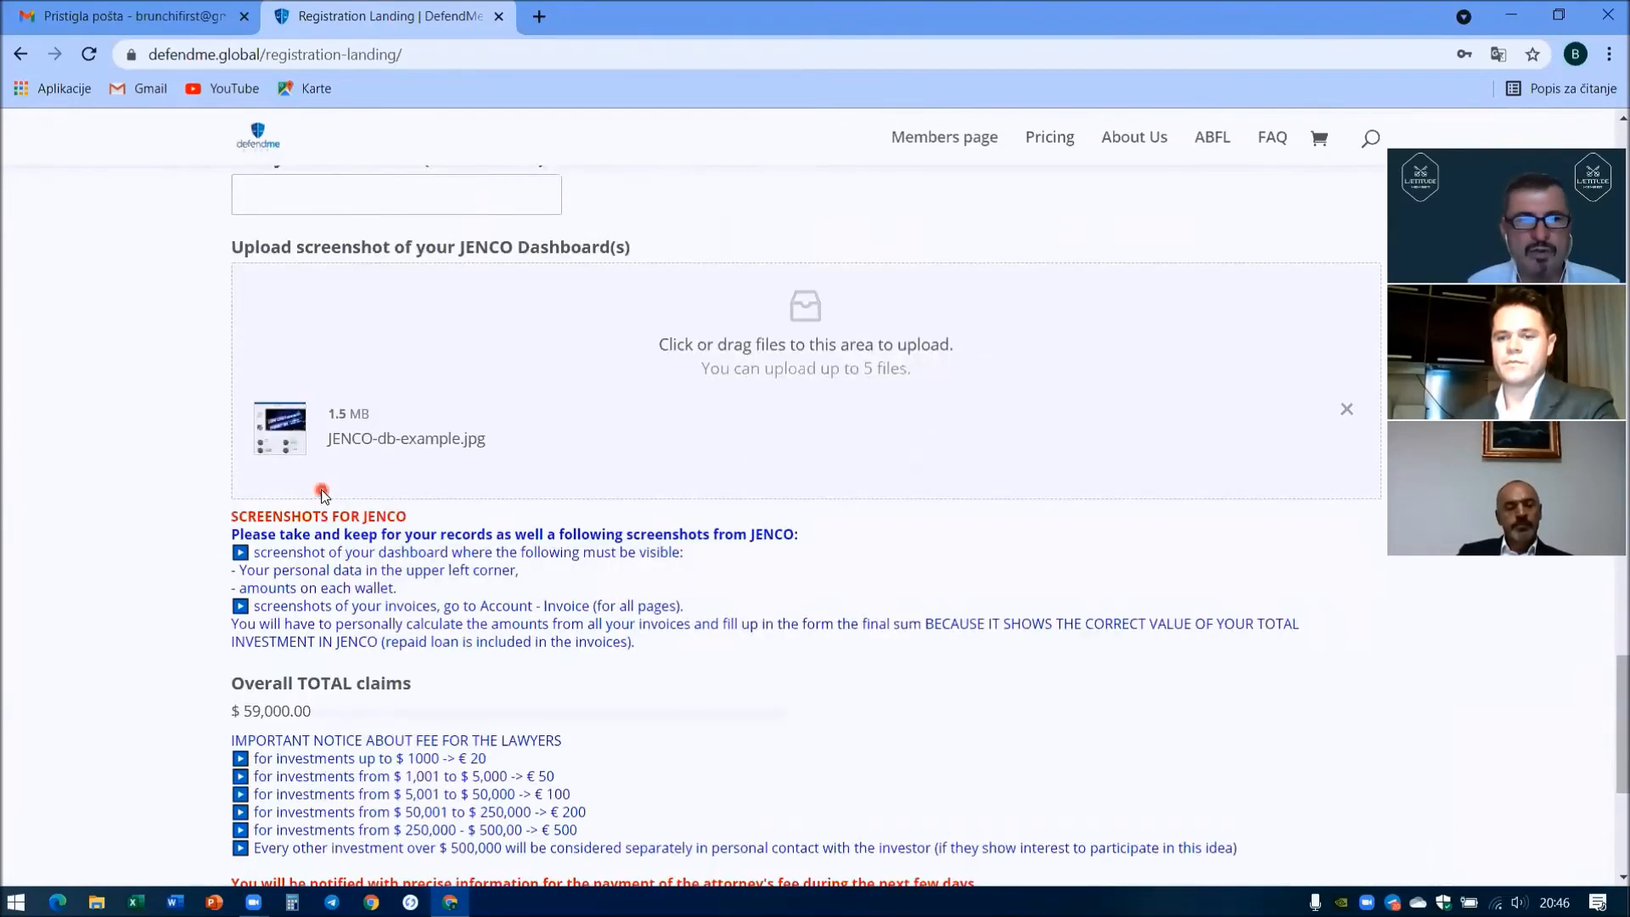
{"action": "scroll", "coordinate": [314, 469], "scroll_direction": "down", "scroll_amount": 2}
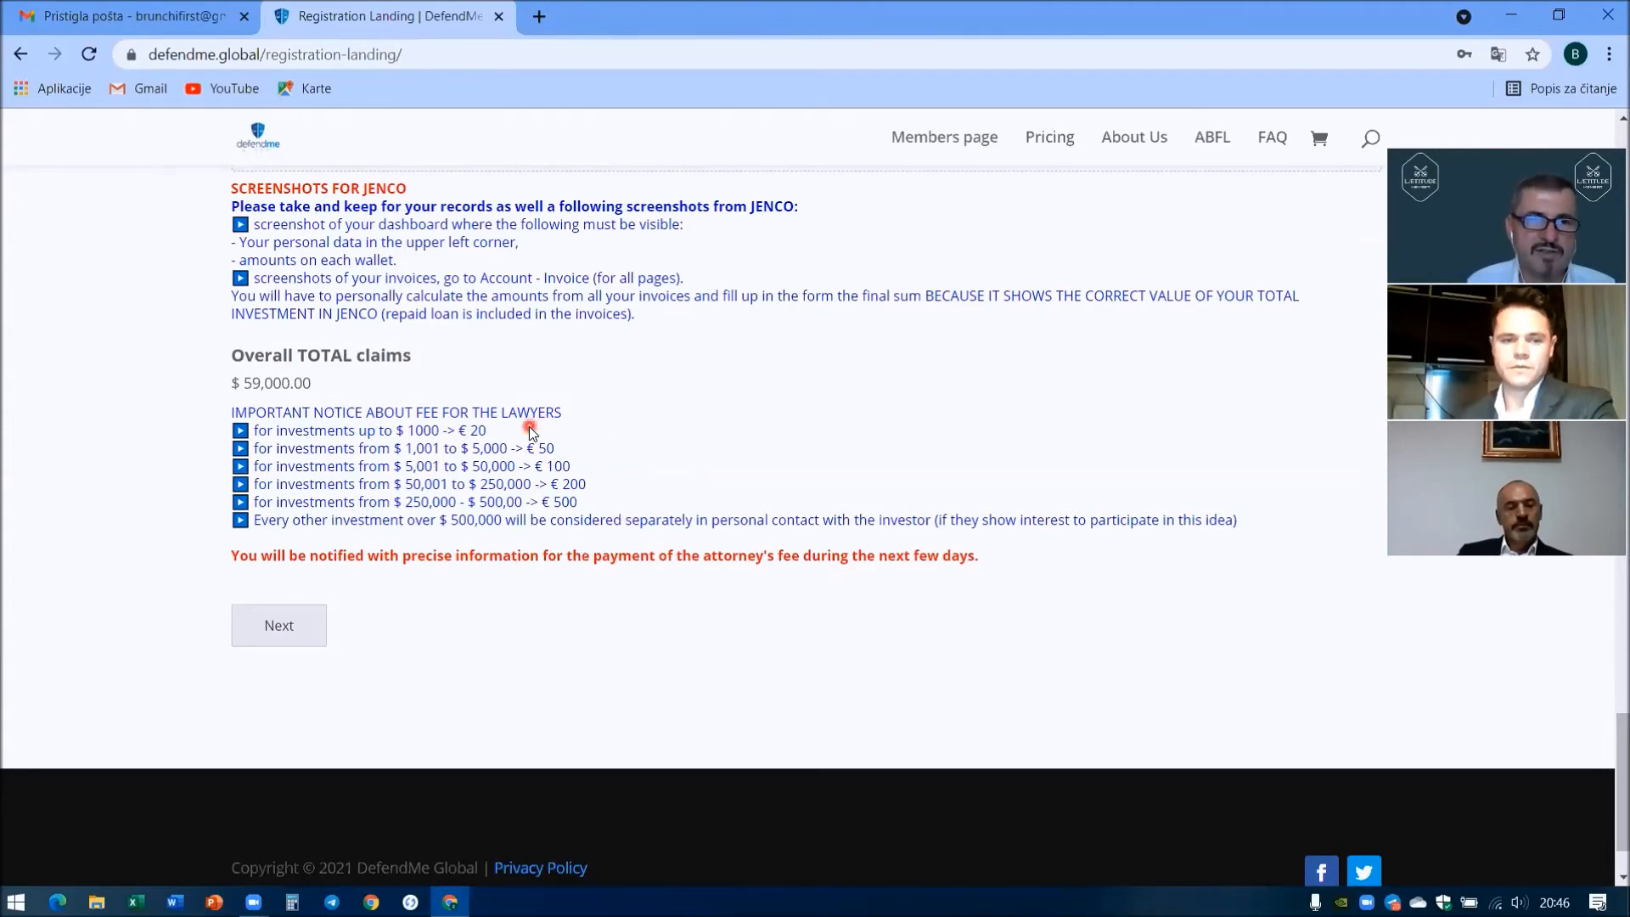
{"action": "left_click", "coordinate": [304, 639]}
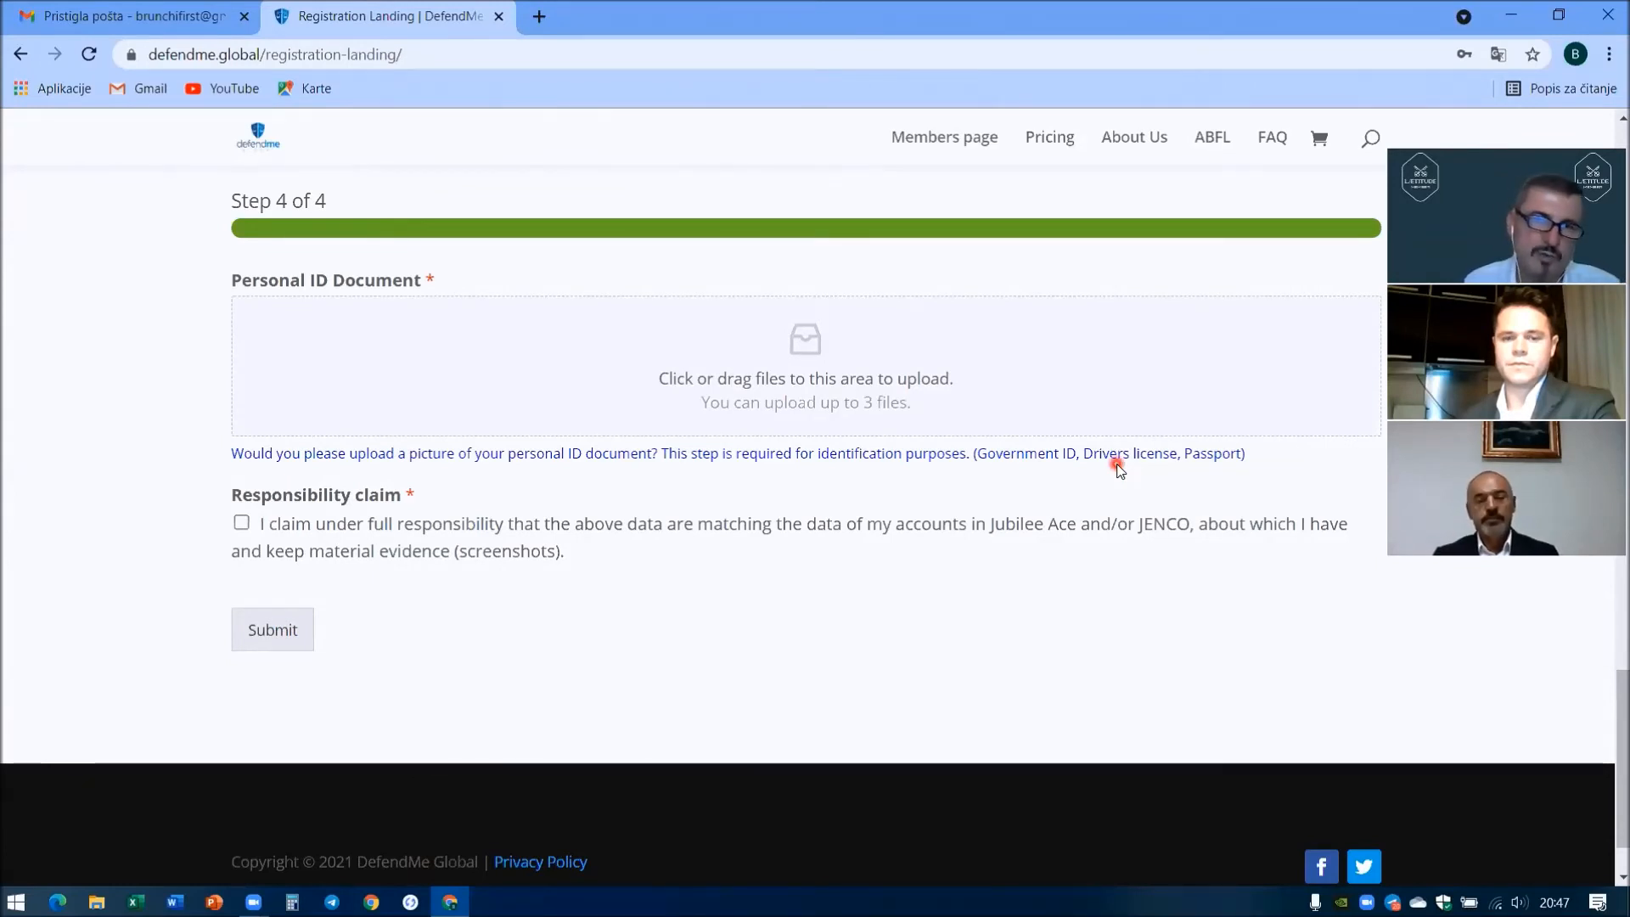
- Attach JENCO-INV-EXAMPLE.jpg as the personal ID document
{"action": "left_click", "coordinate": [804, 344]}
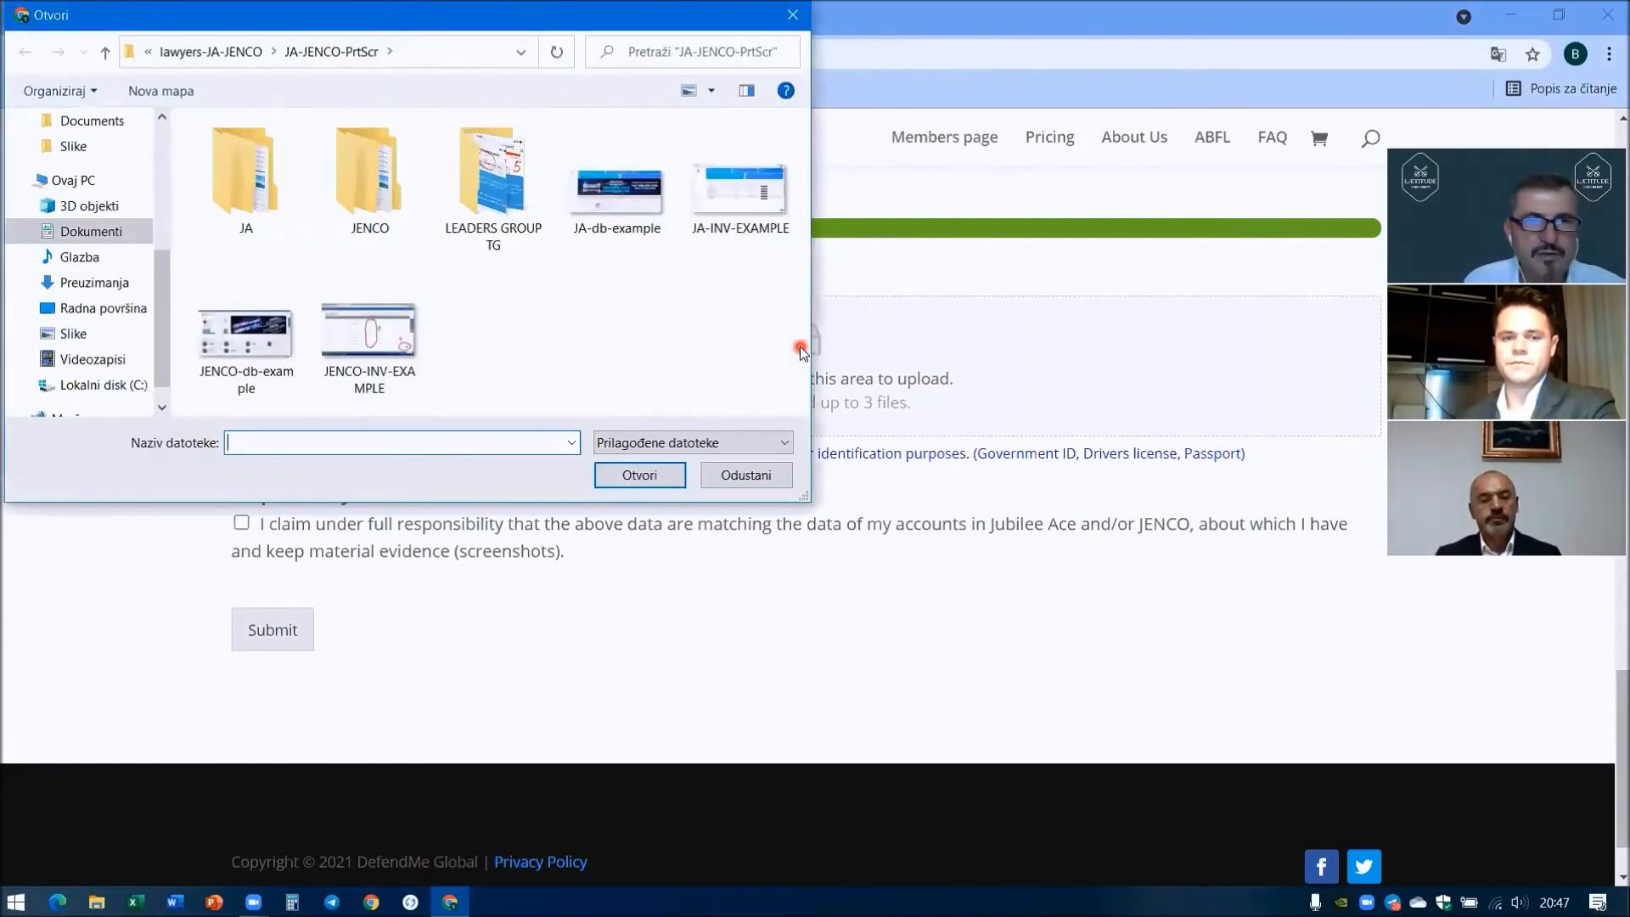
{"action": "double_click", "coordinate": [388, 340]}
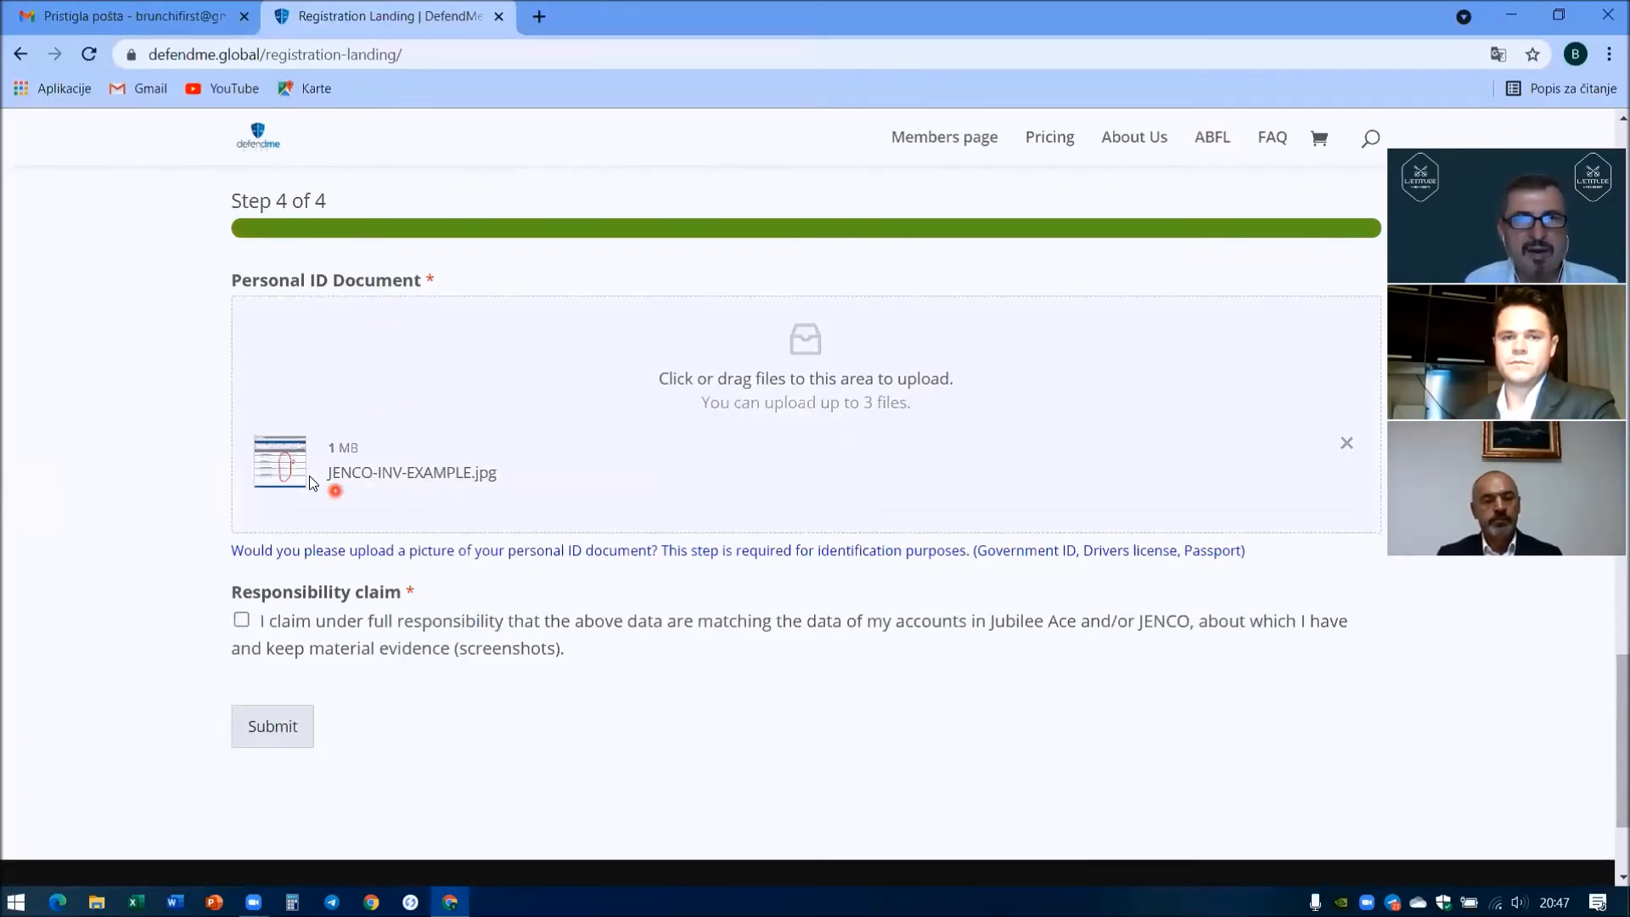
{"action": "scroll", "coordinate": [310, 482], "scroll_direction": "down", "scroll_amount": 2}
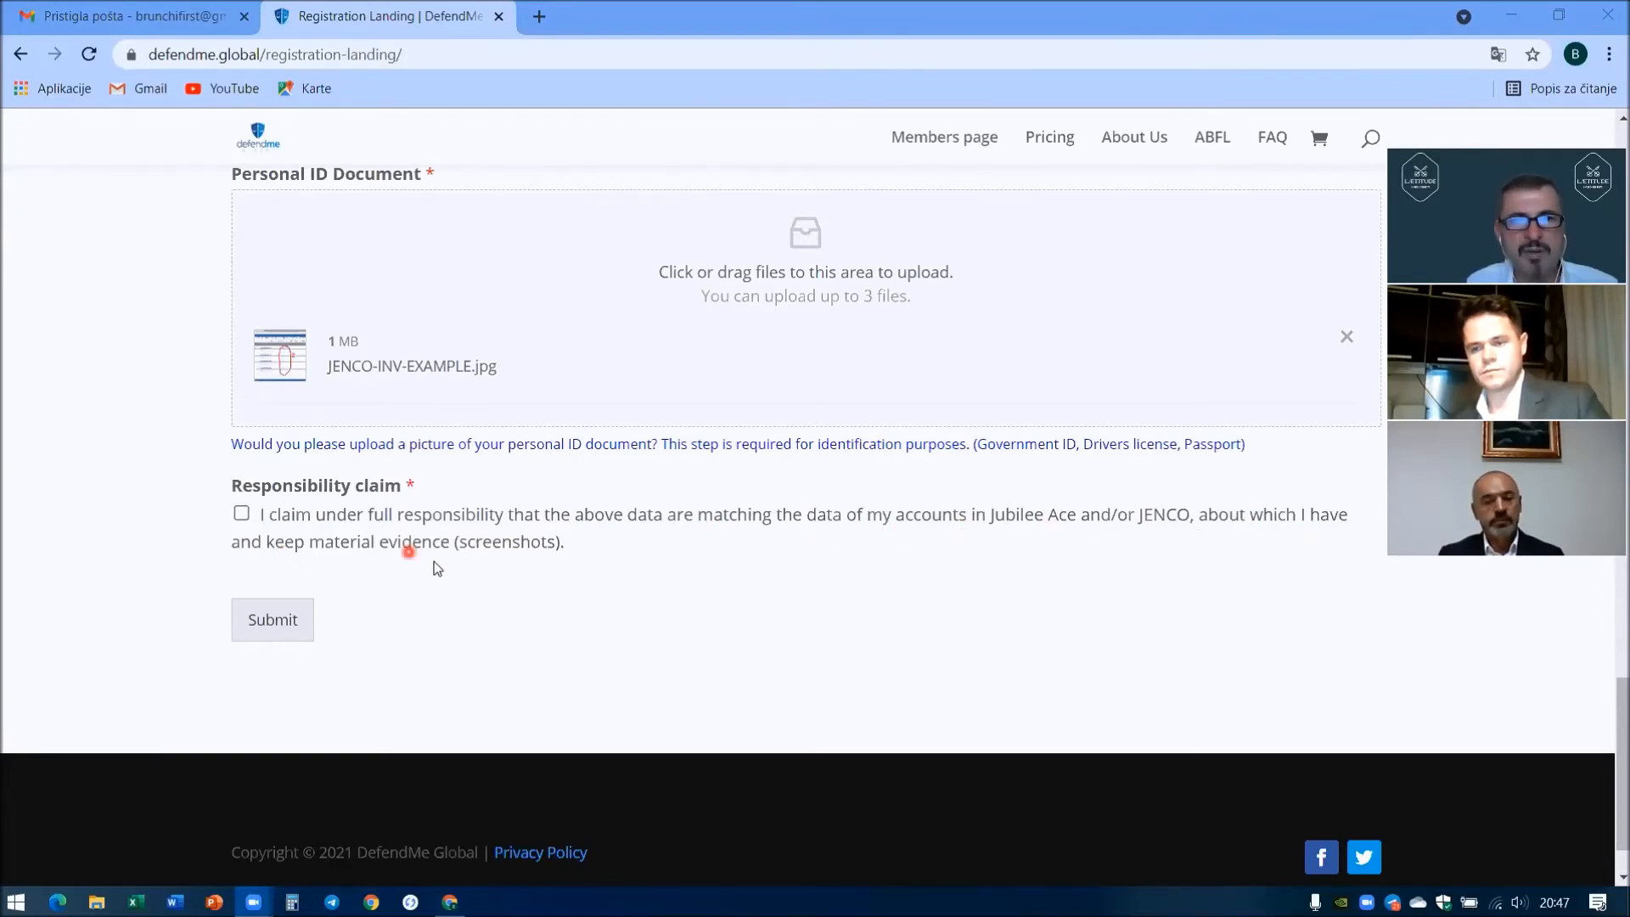
- Accept the responsibility claim, submit the registration, and dismiss the save-password offer
{"action": "left_click", "coordinate": [241, 514]}
{"action": "left_click", "coordinate": [287, 621]}
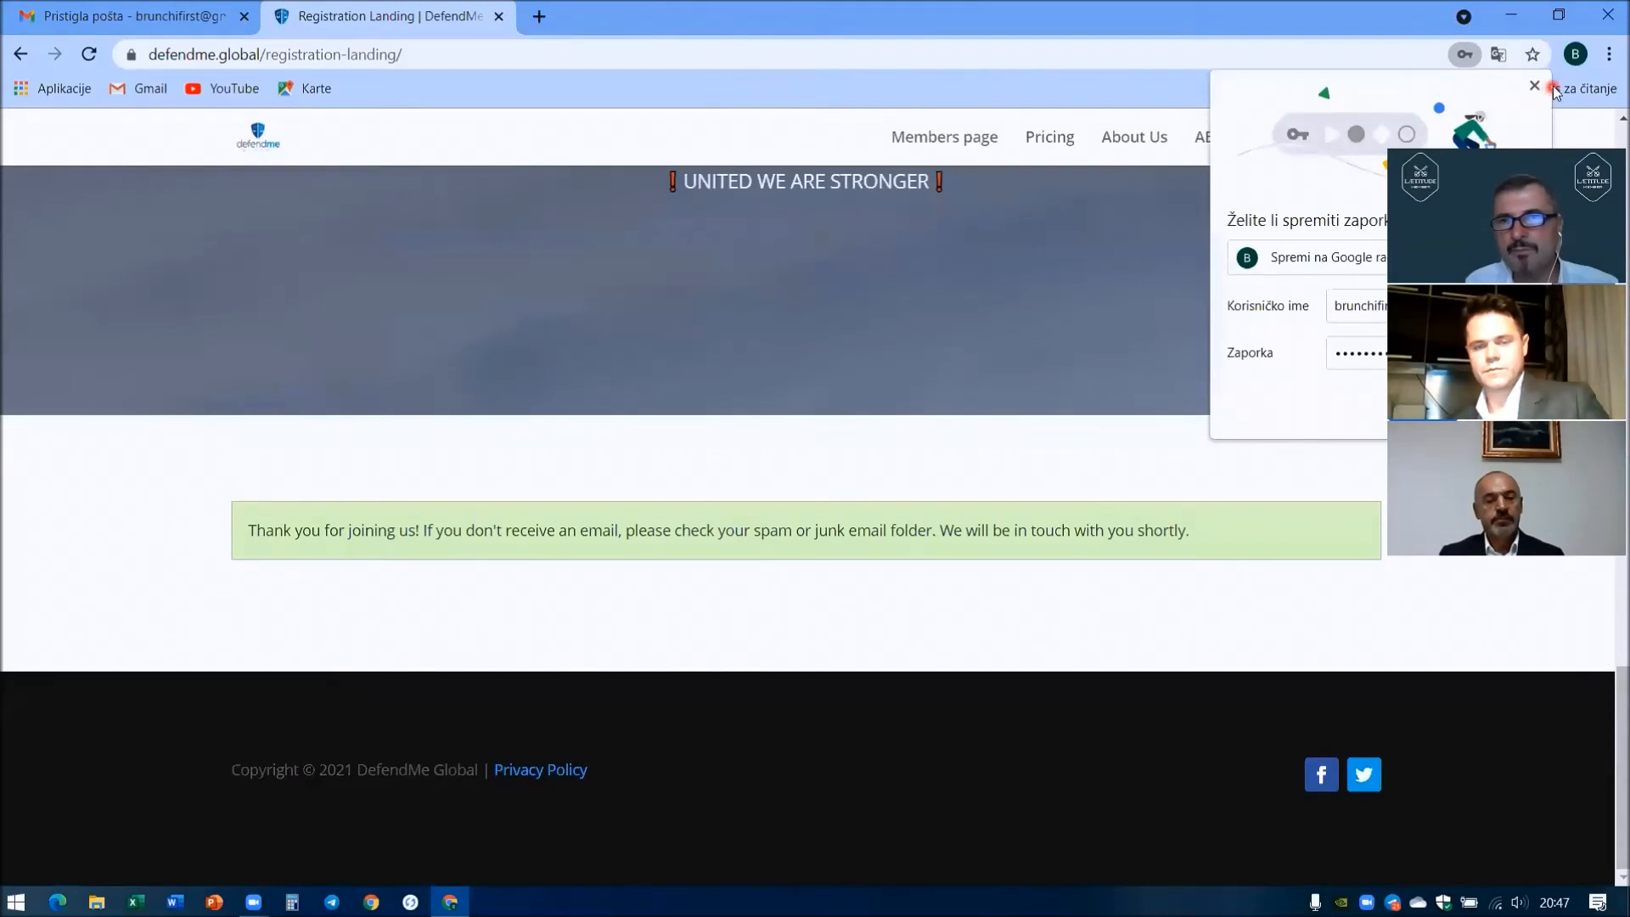
{"action": "left_click", "coordinate": [1538, 85]}
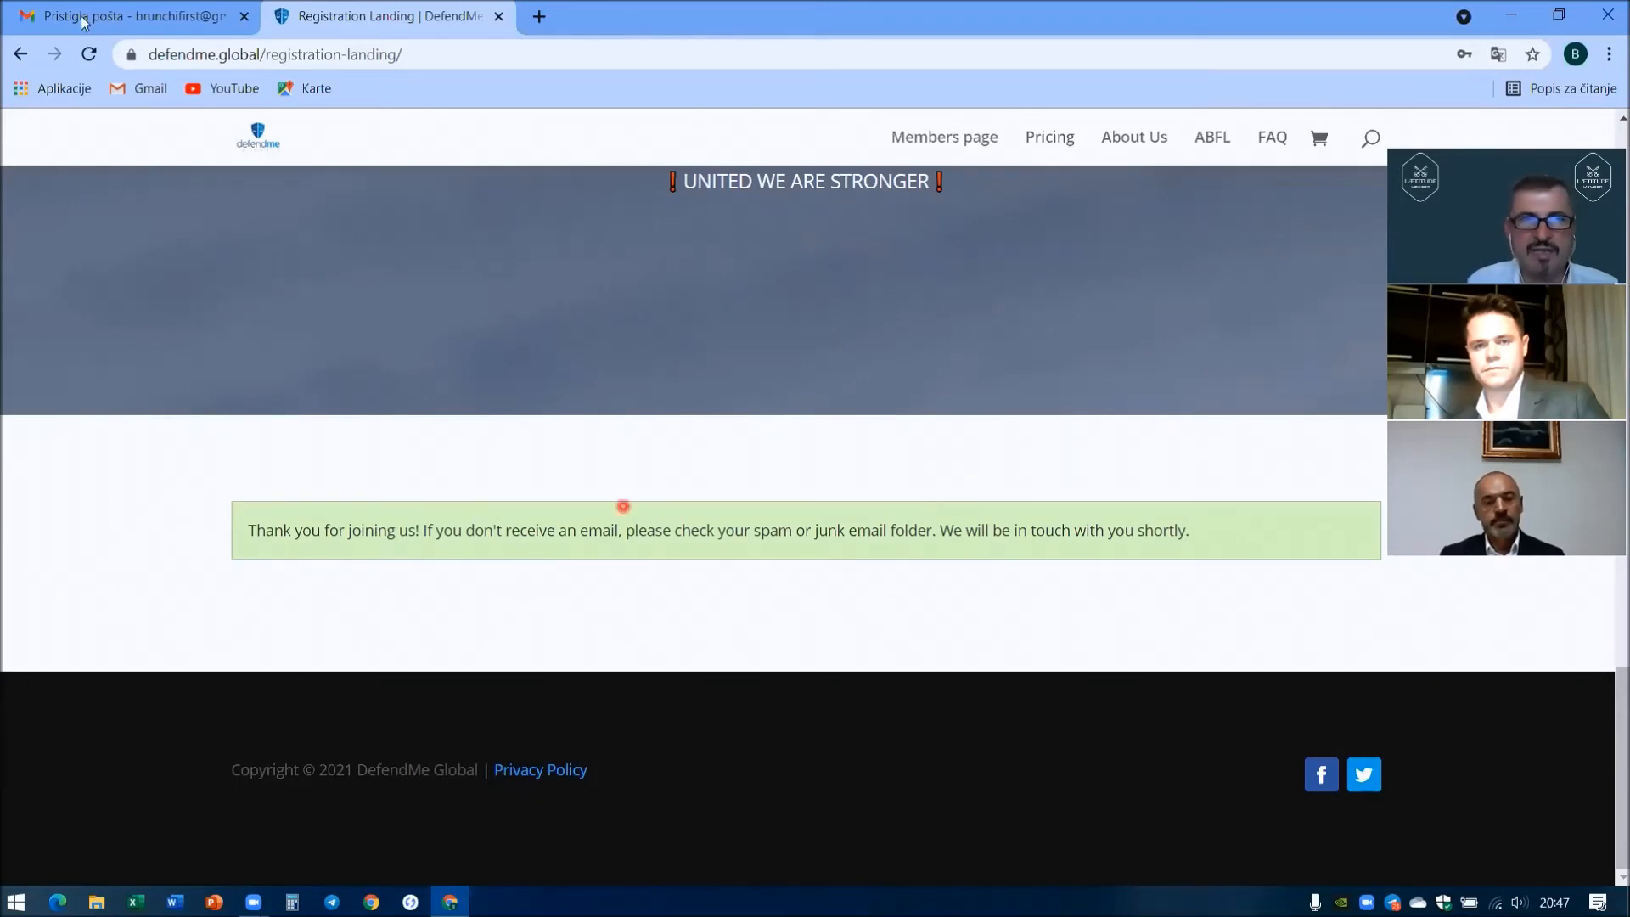
- In Gmail, refresh the inbox, open the DefendMe Global email and follow its activation link
{"action": "left_click", "coordinate": [119, 23]}
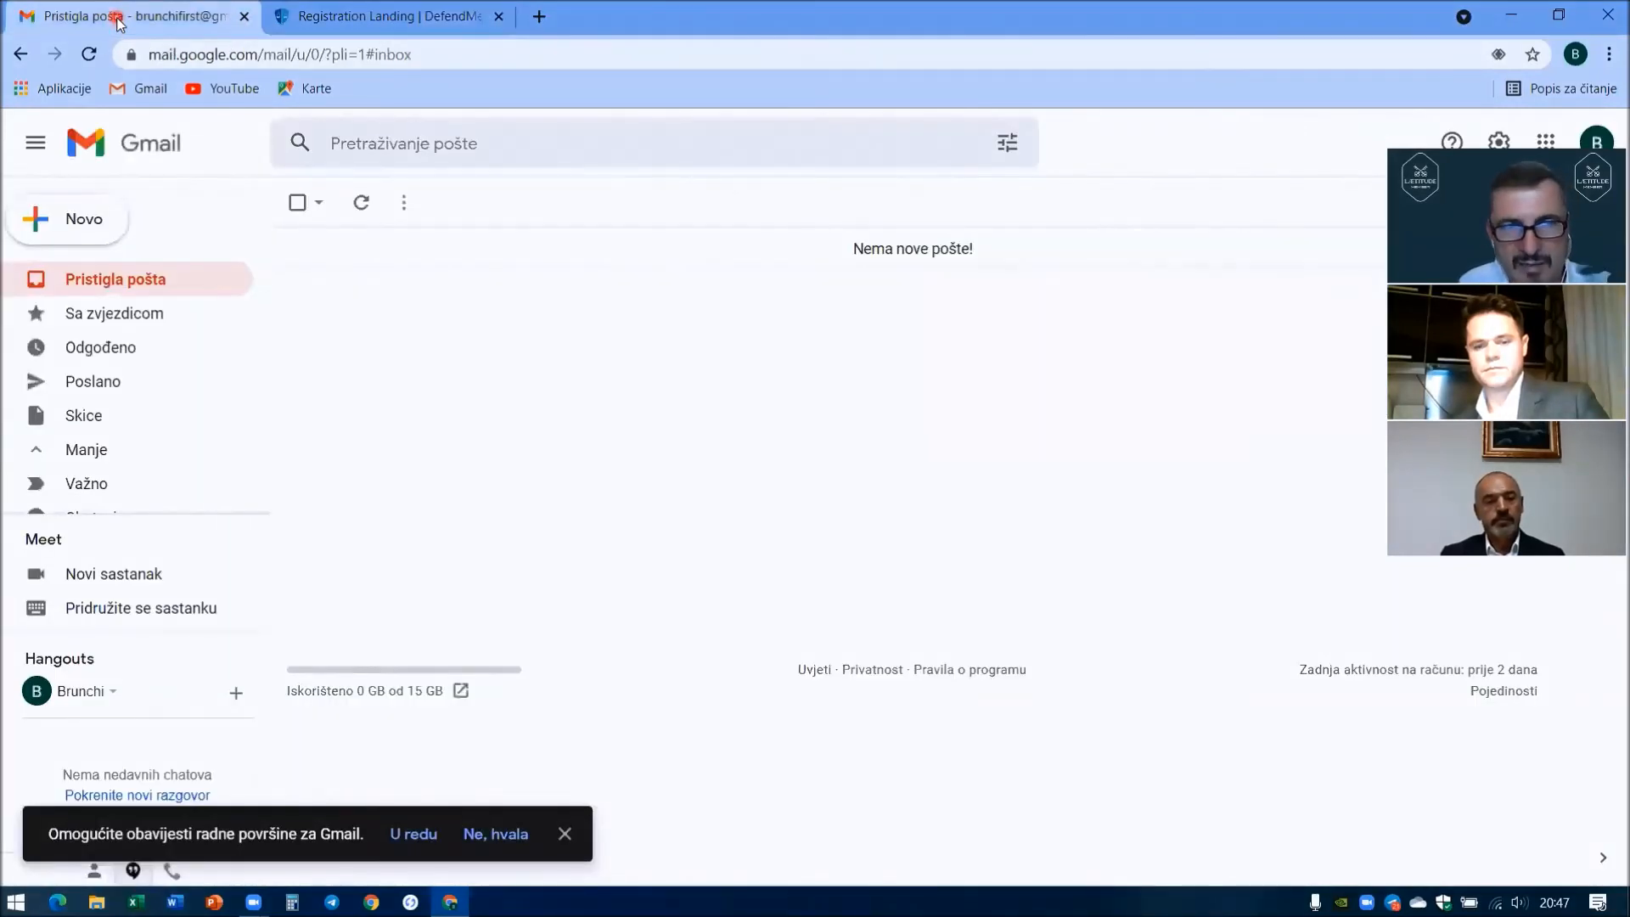
{"action": "left_click", "coordinate": [361, 202]}
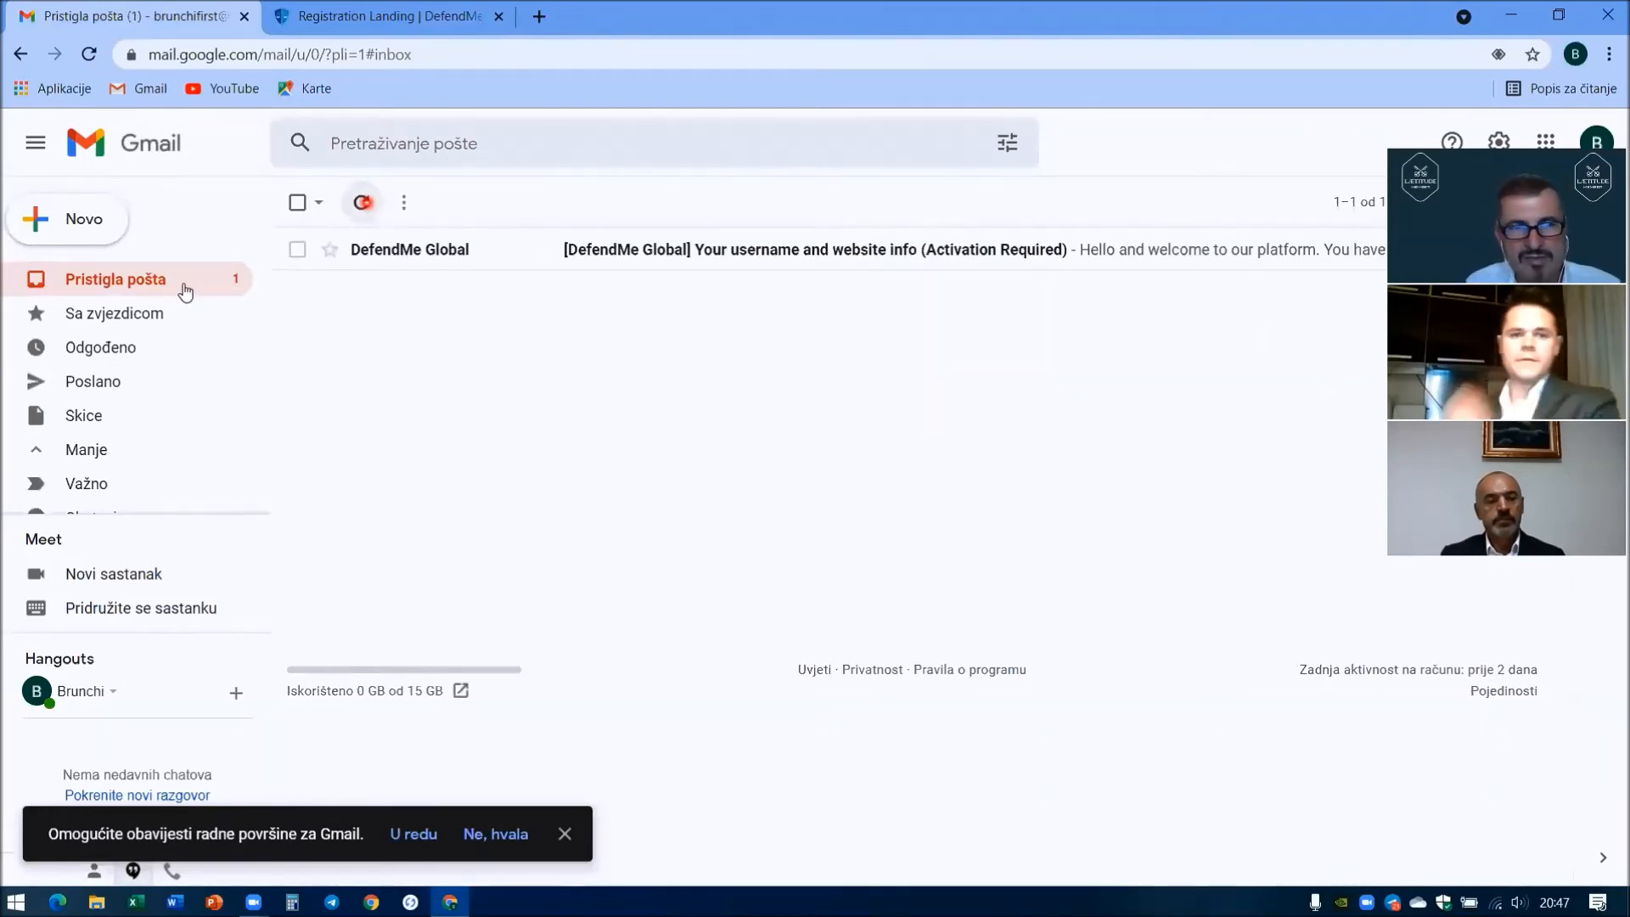
{"action": "scroll", "coordinate": [170, 449], "scroll_direction": "down", "scroll_amount": 2}
{"action": "left_click", "coordinate": [130, 450]}
{"action": "scroll", "coordinate": [129, 450], "scroll_direction": "down", "scroll_amount": 1}
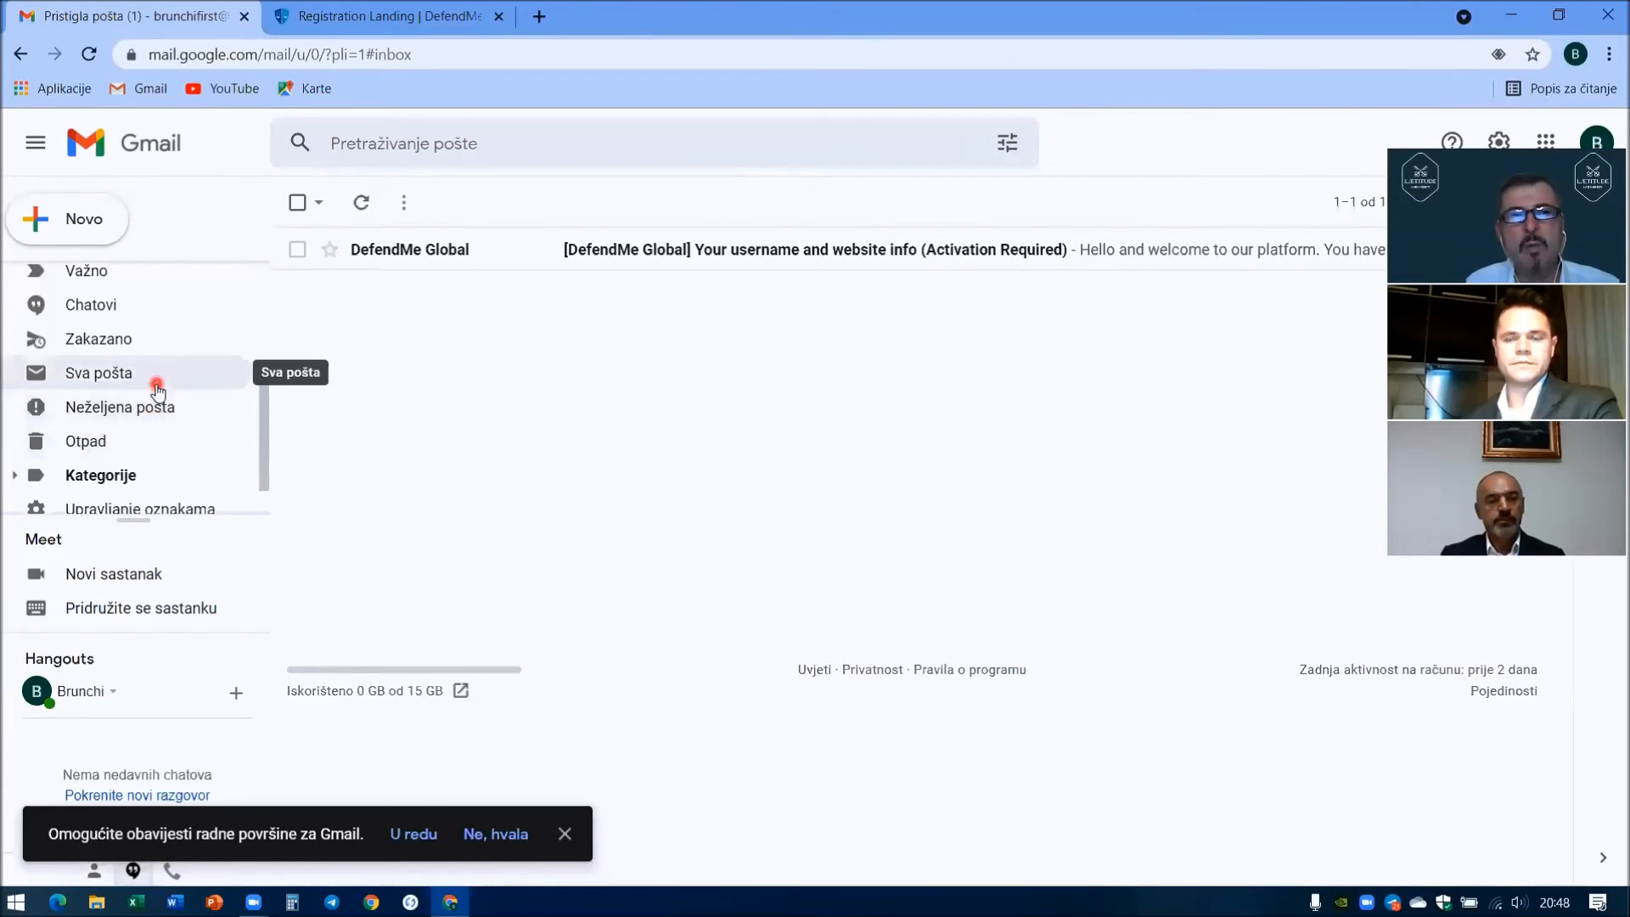
{"action": "scroll", "coordinate": [156, 377], "scroll_direction": "up", "scroll_amount": 3}
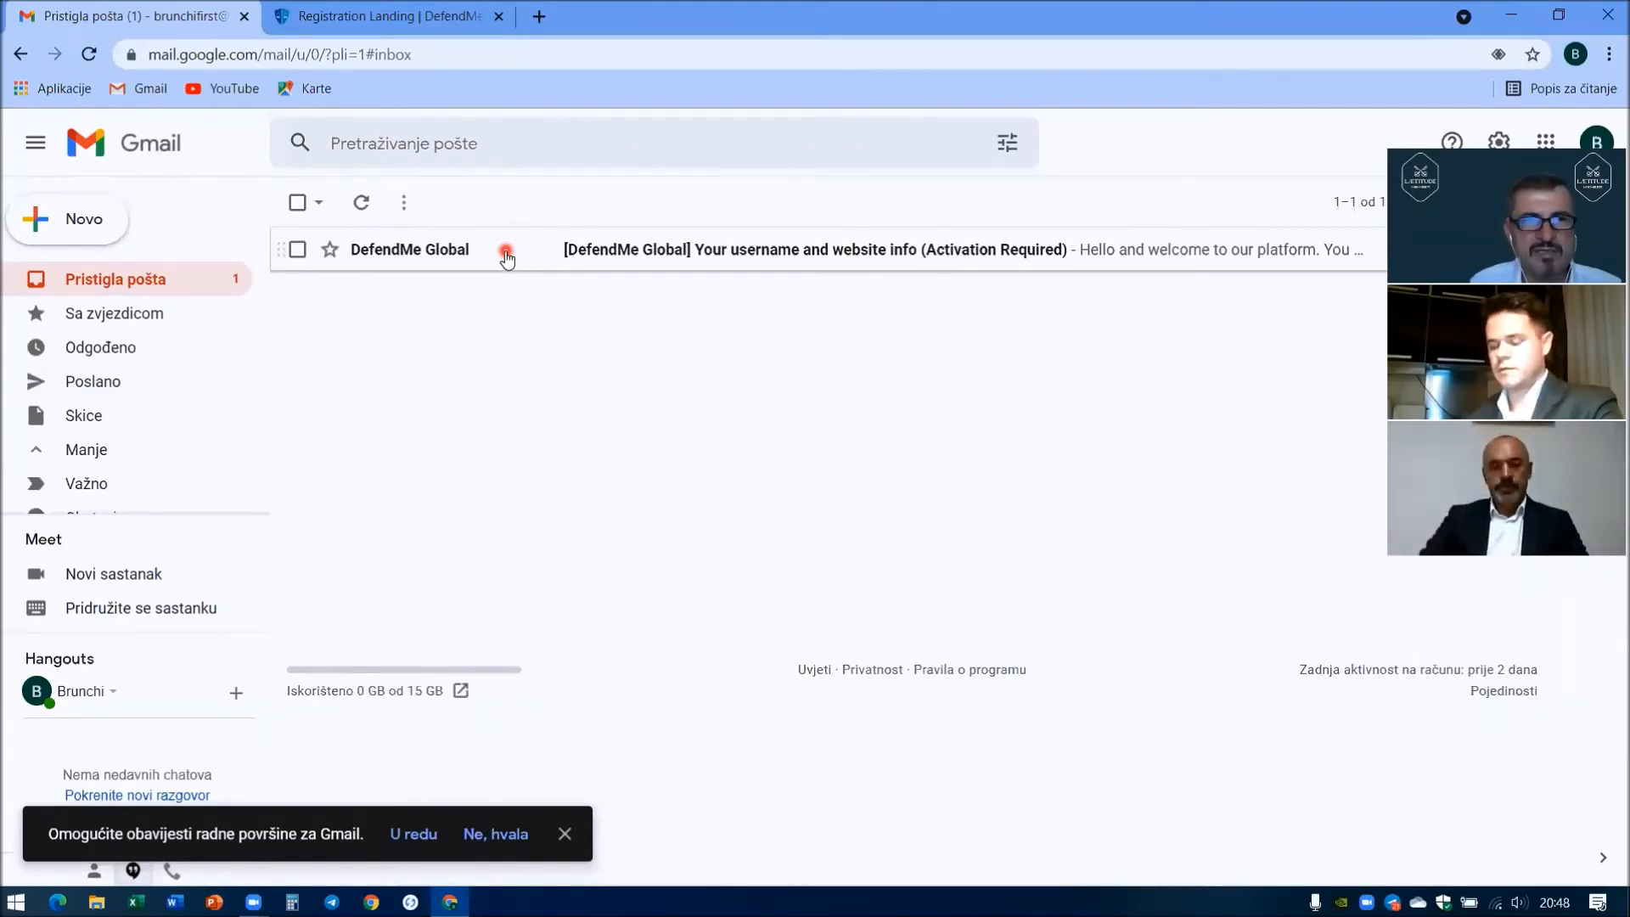
{"action": "left_click", "coordinate": [494, 260]}
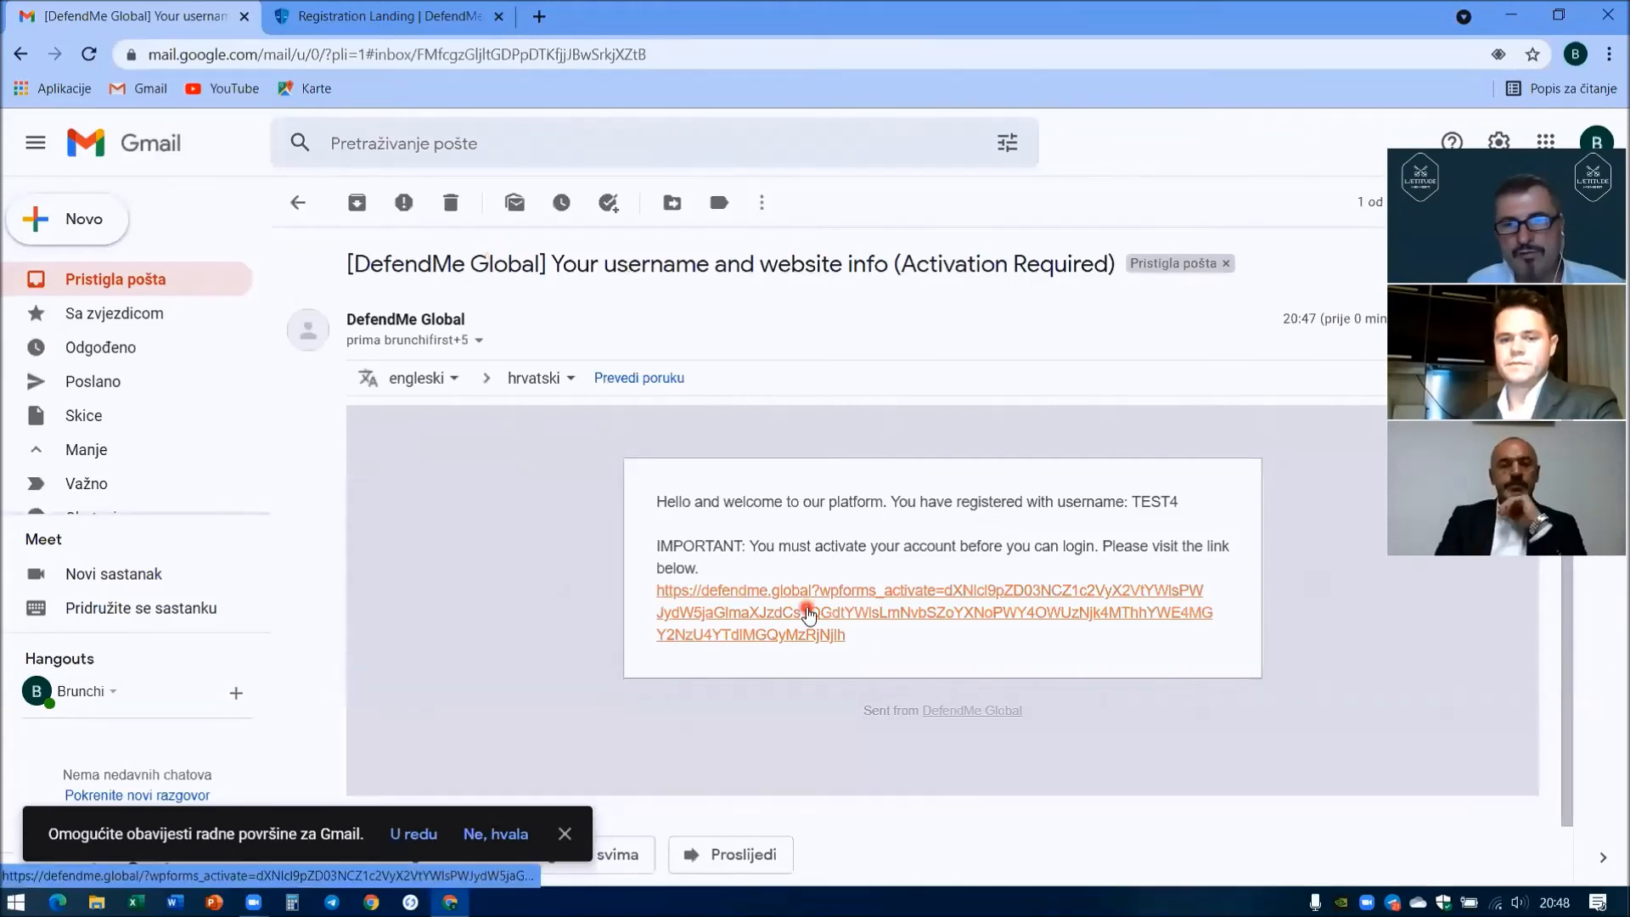
{"action": "left_click", "coordinate": [809, 612]}
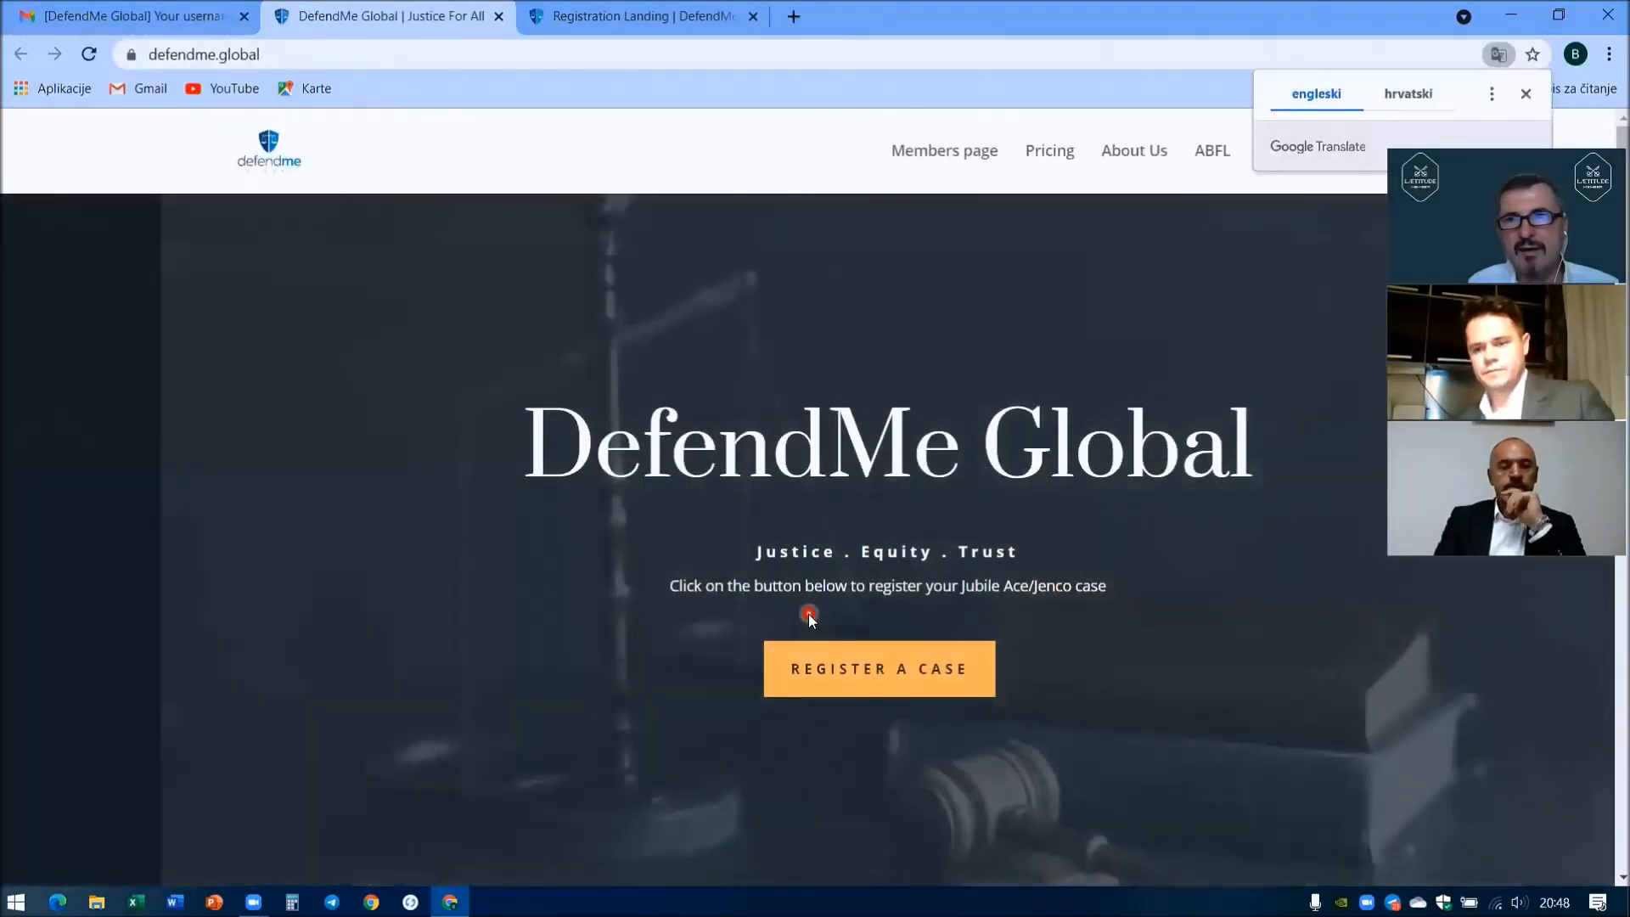
- Dismiss the translation offer and try logging in as TEST4 with the account password
{"action": "left_click", "coordinate": [1527, 96]}
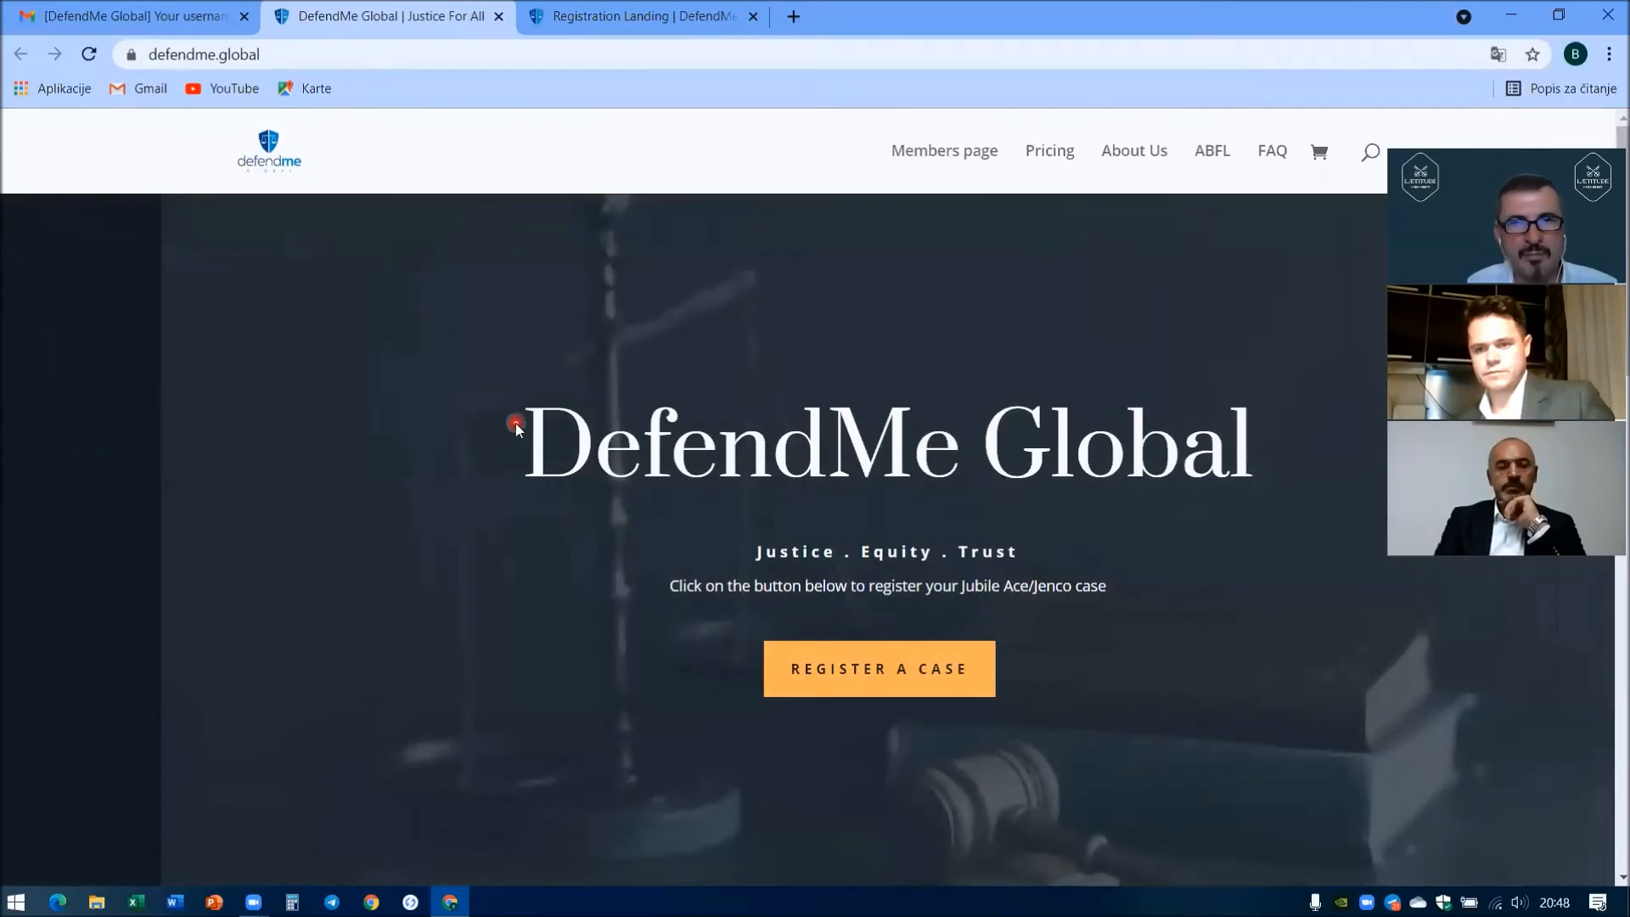
{"action": "scroll", "coordinate": [506, 416], "scroll_direction": "down", "scroll_amount": 5}
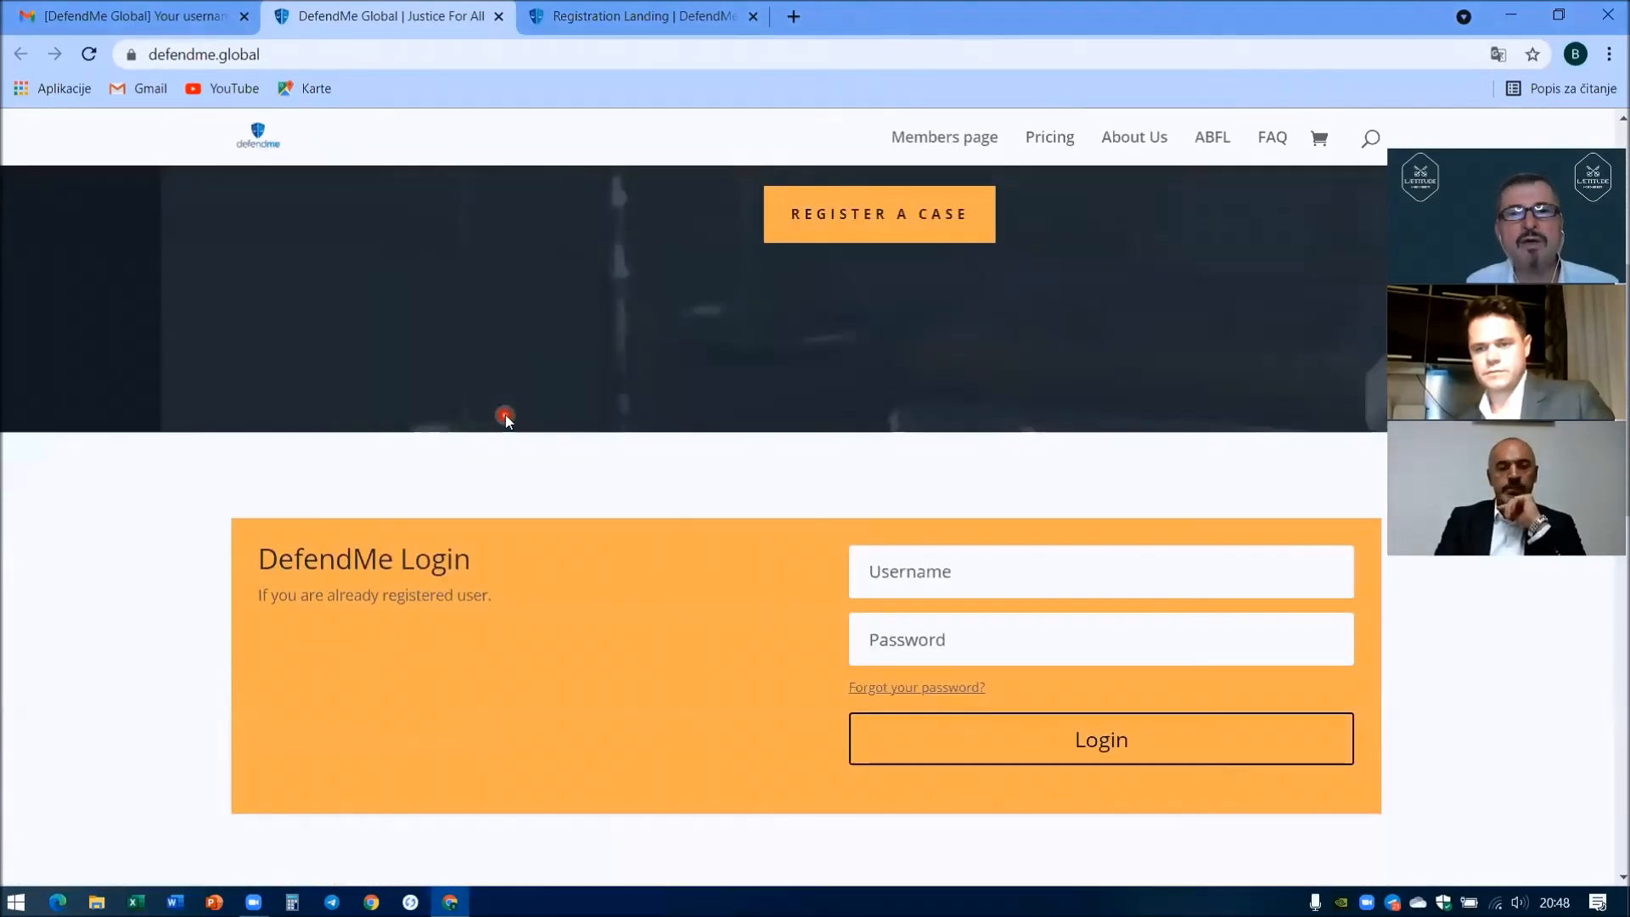
{"action": "left_click", "coordinate": [882, 572]}
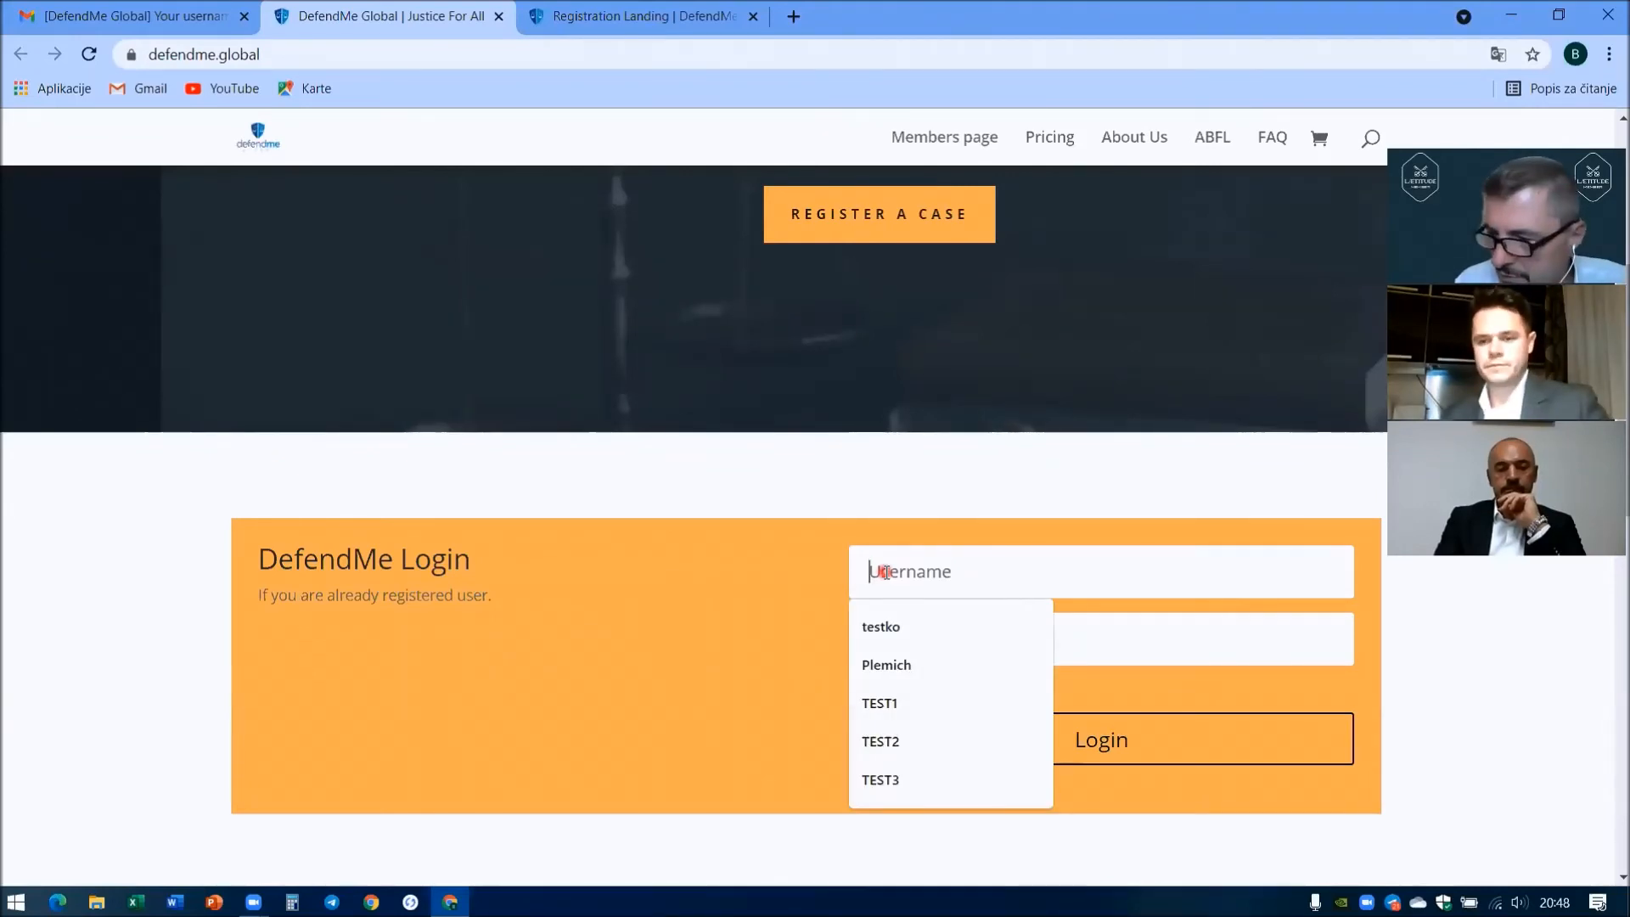
{"action": "type", "text": "TEST"}
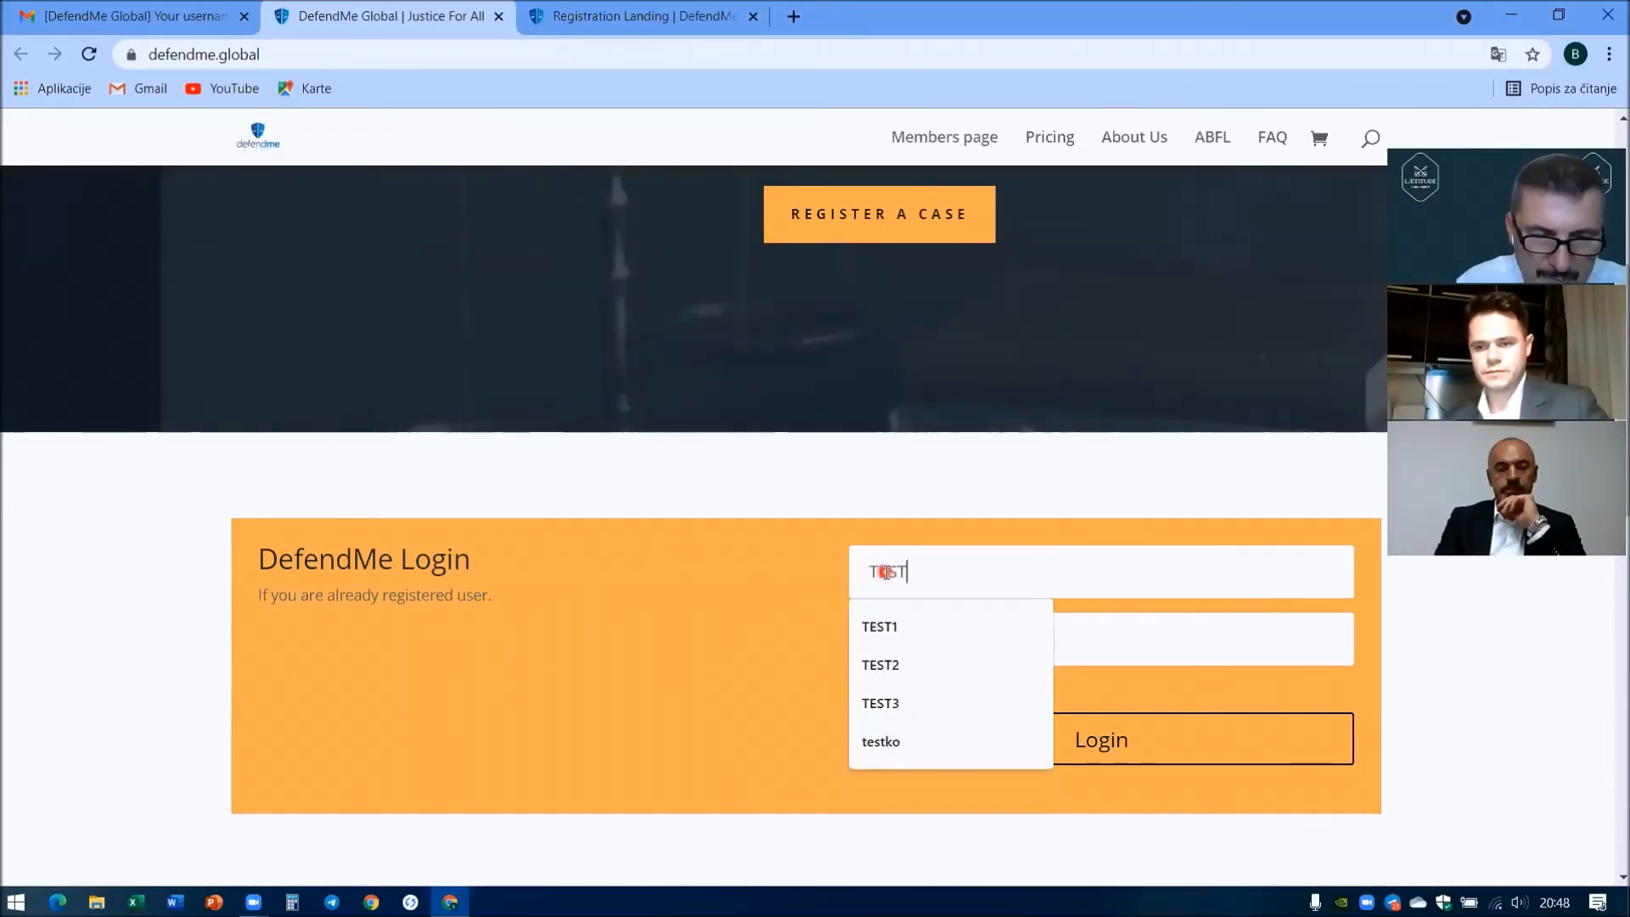
{"action": "type", "text": "4"}
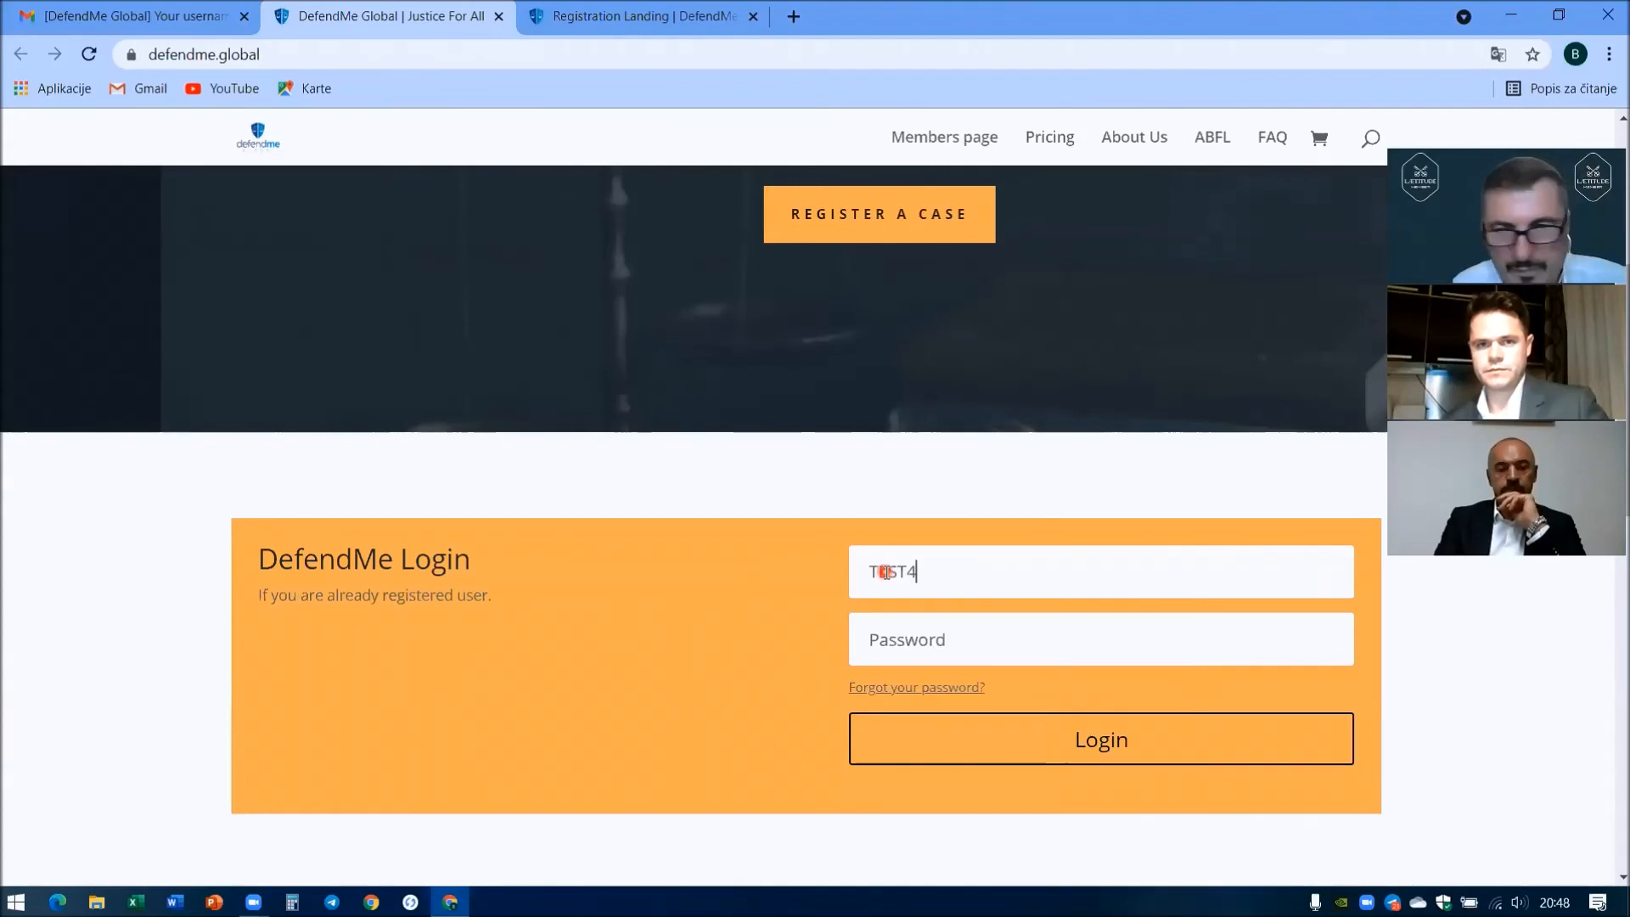
{"action": "key", "text": "Tab"}
{"action": "type", "text": "******"}
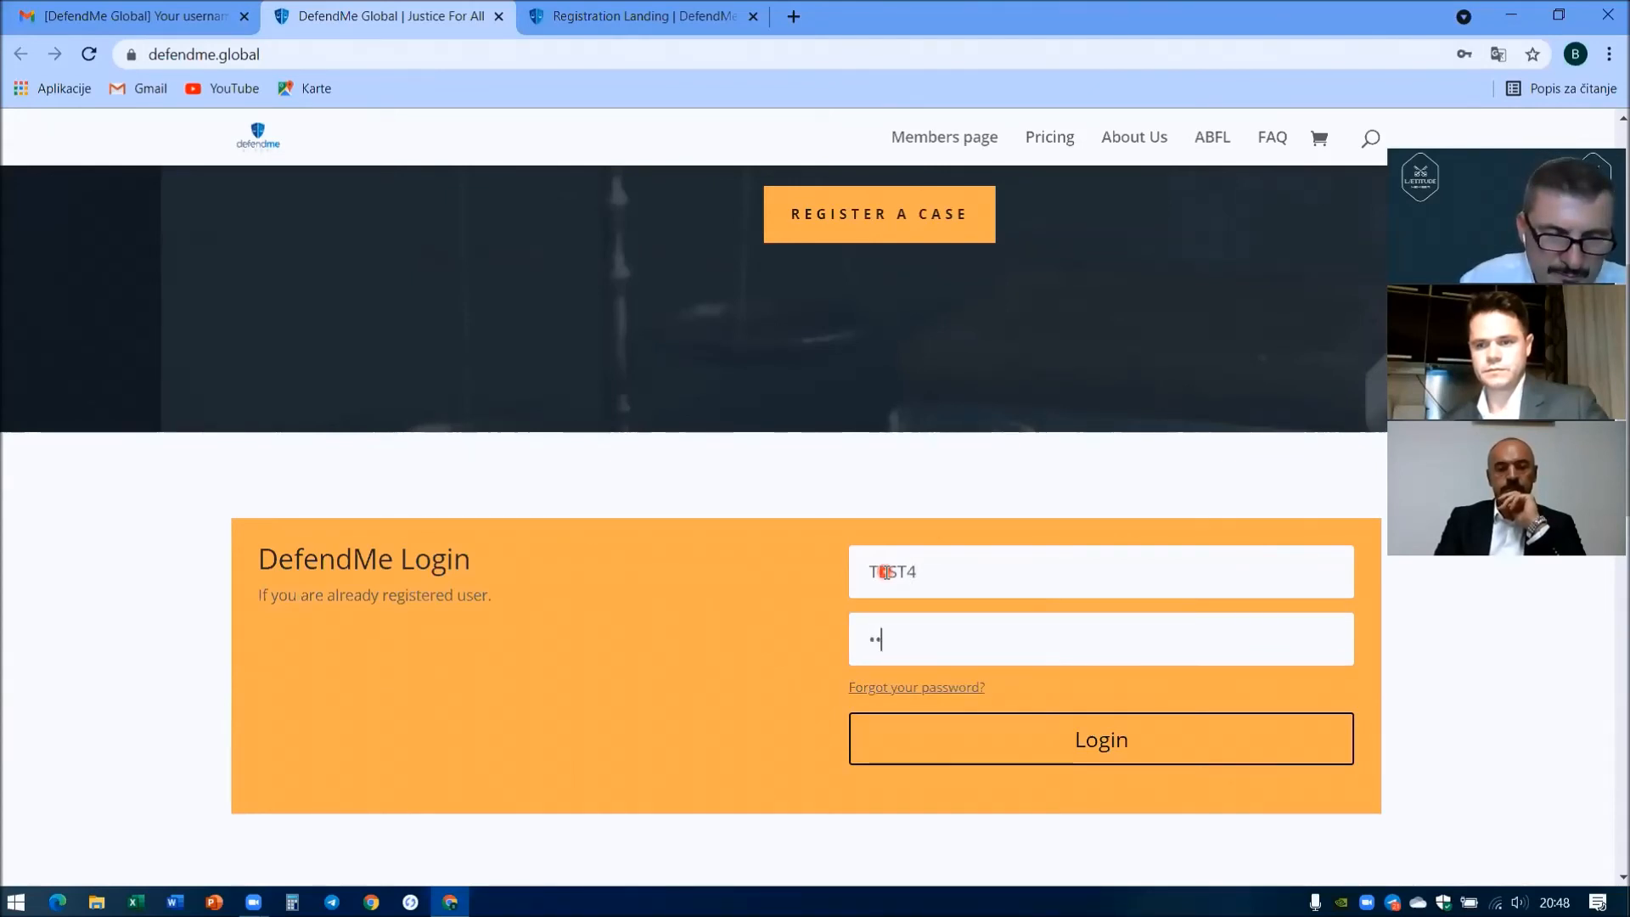
{"action": "type", "text": "*"}
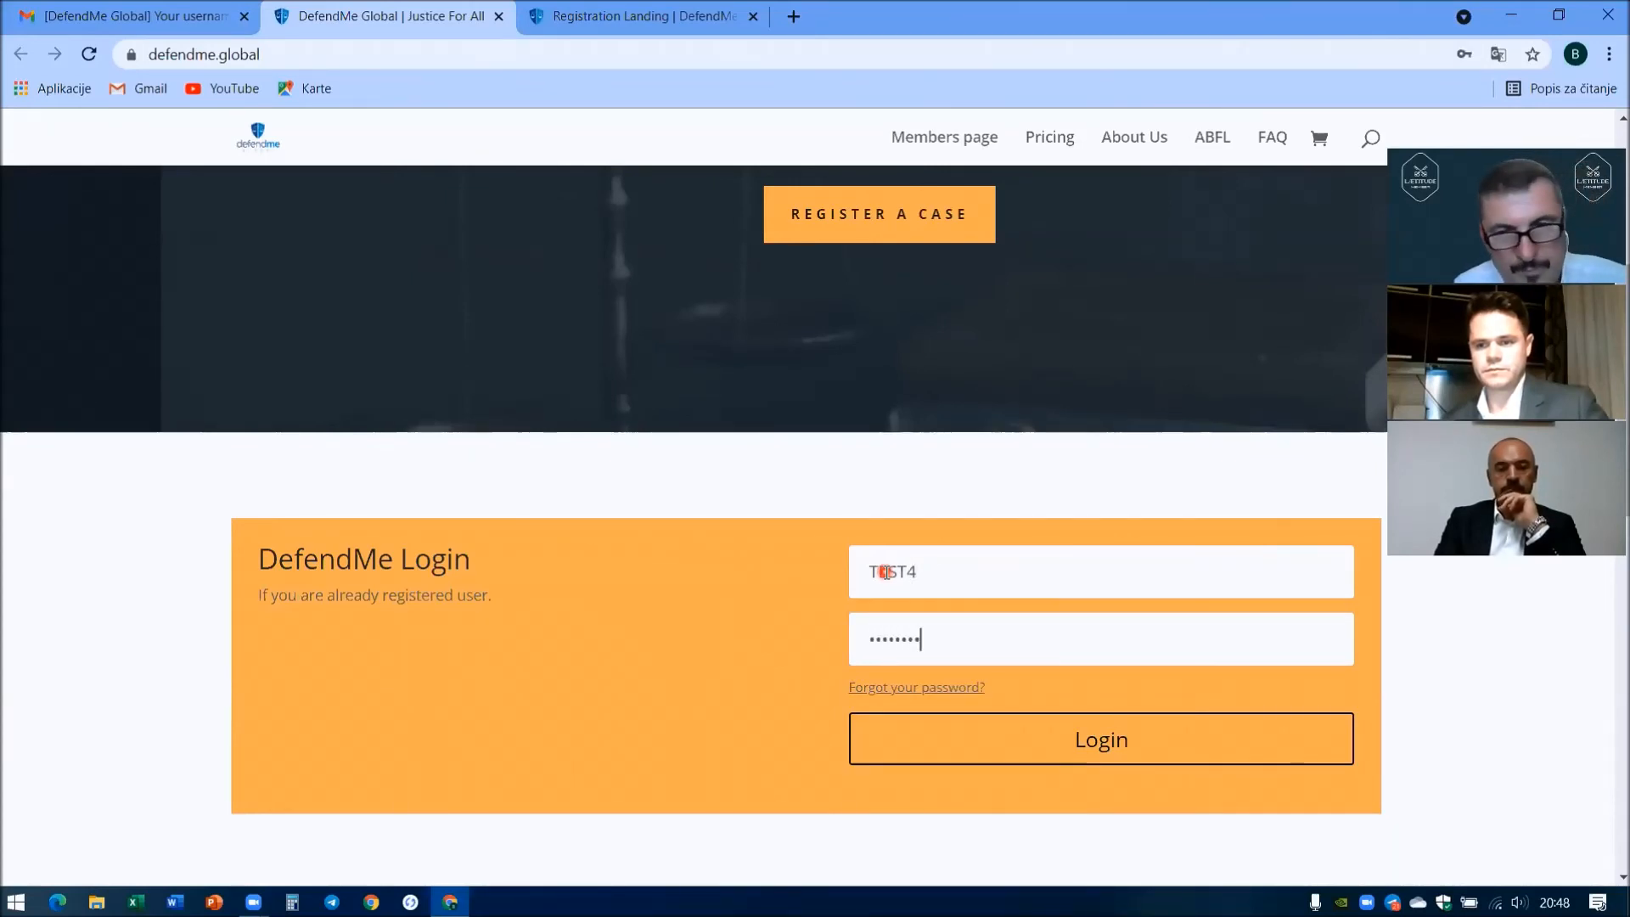
{"action": "left_click", "coordinate": [1106, 759]}
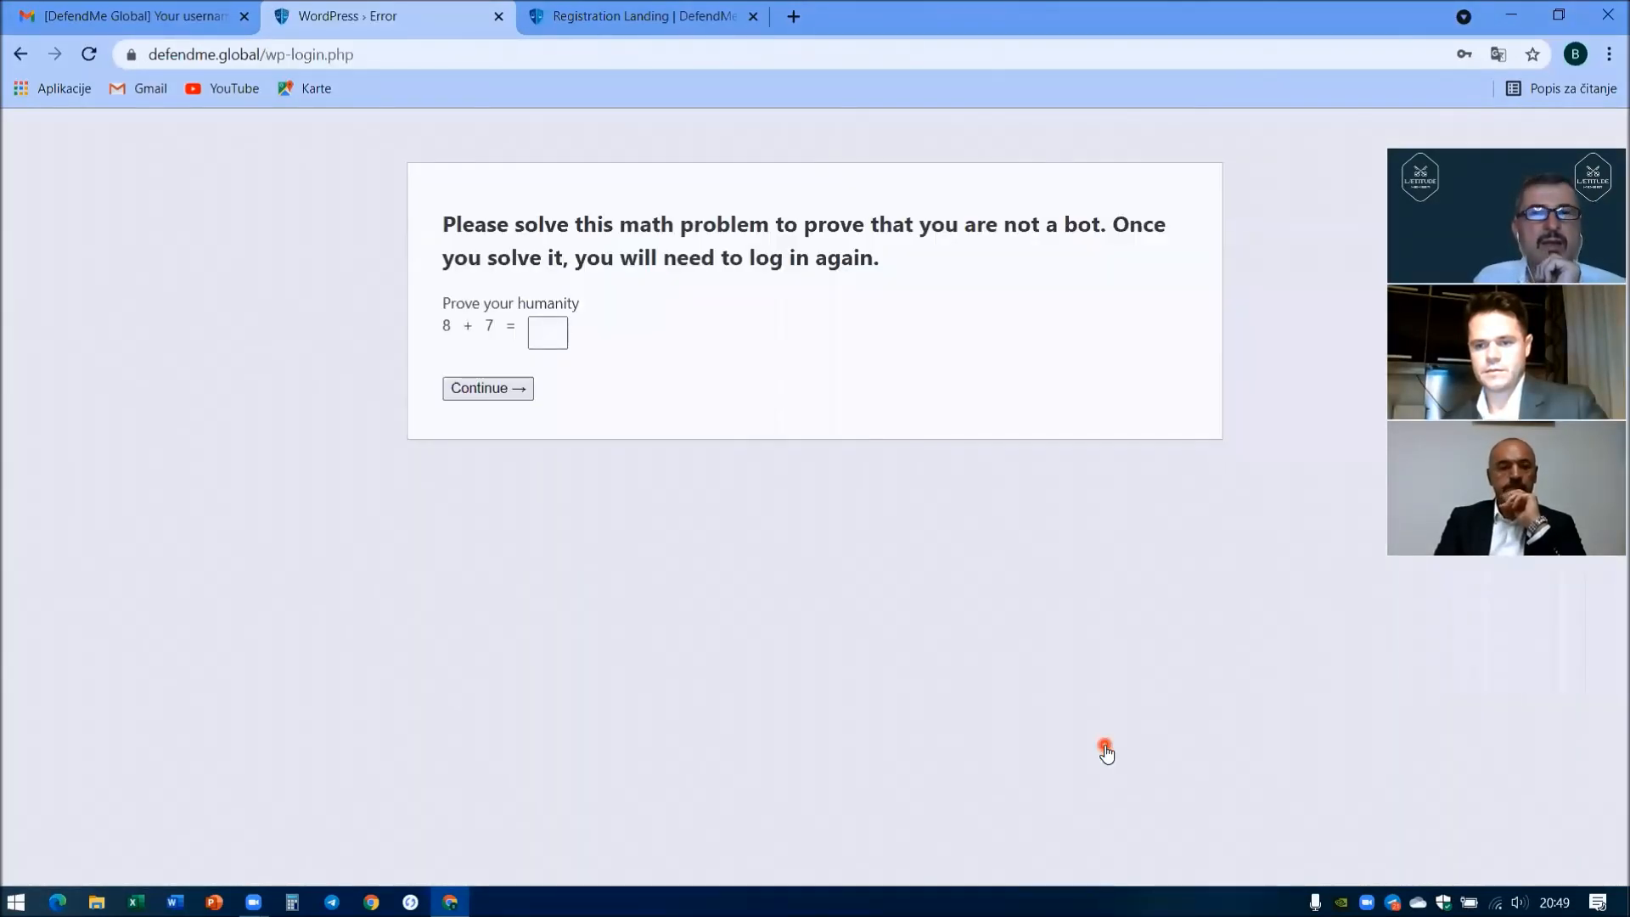
- Answer the 8 + 7 humanity check with 15, re-enter the credentials and log in
{"action": "left_click", "coordinate": [550, 333]}
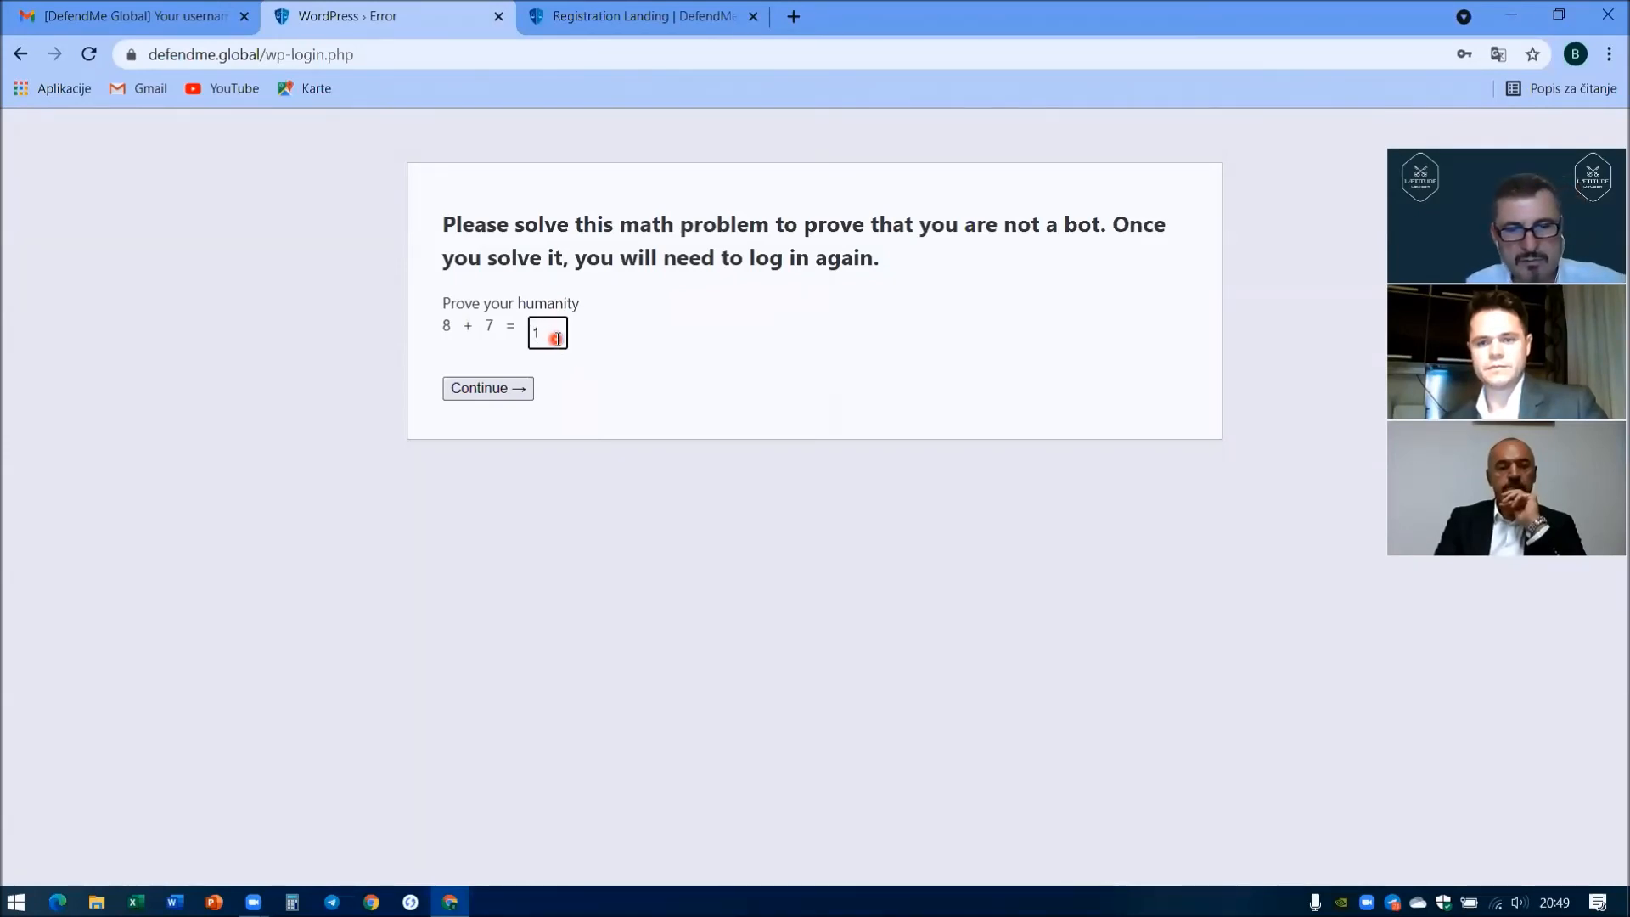
{"action": "left_click", "coordinate": [517, 392]}
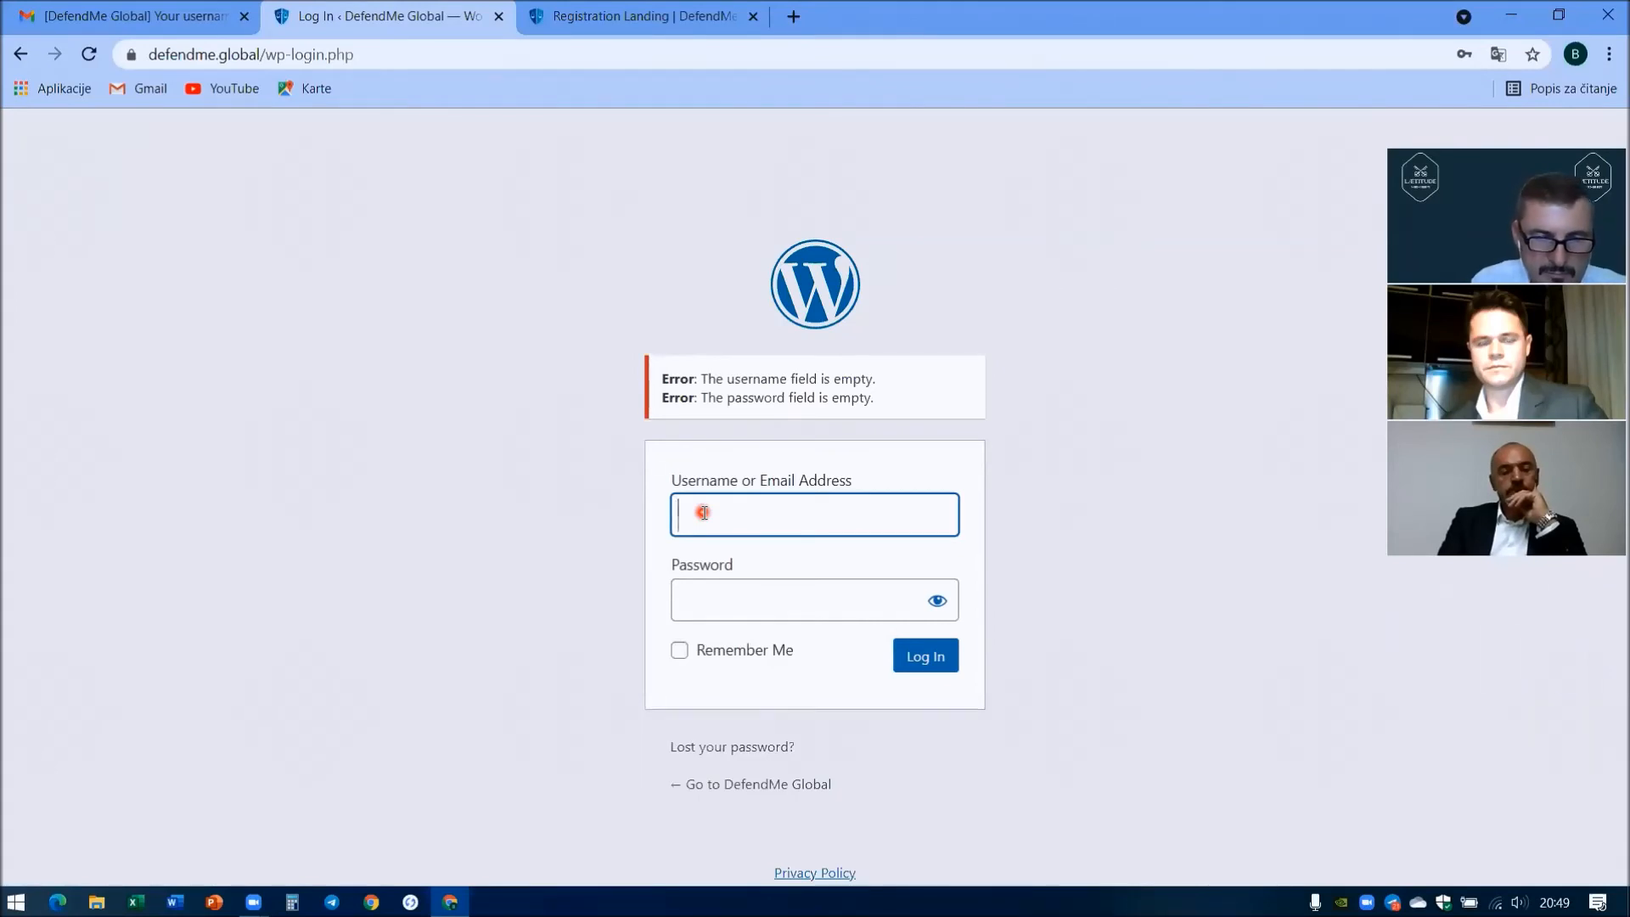
{"action": "type", "text": "TEST4"}
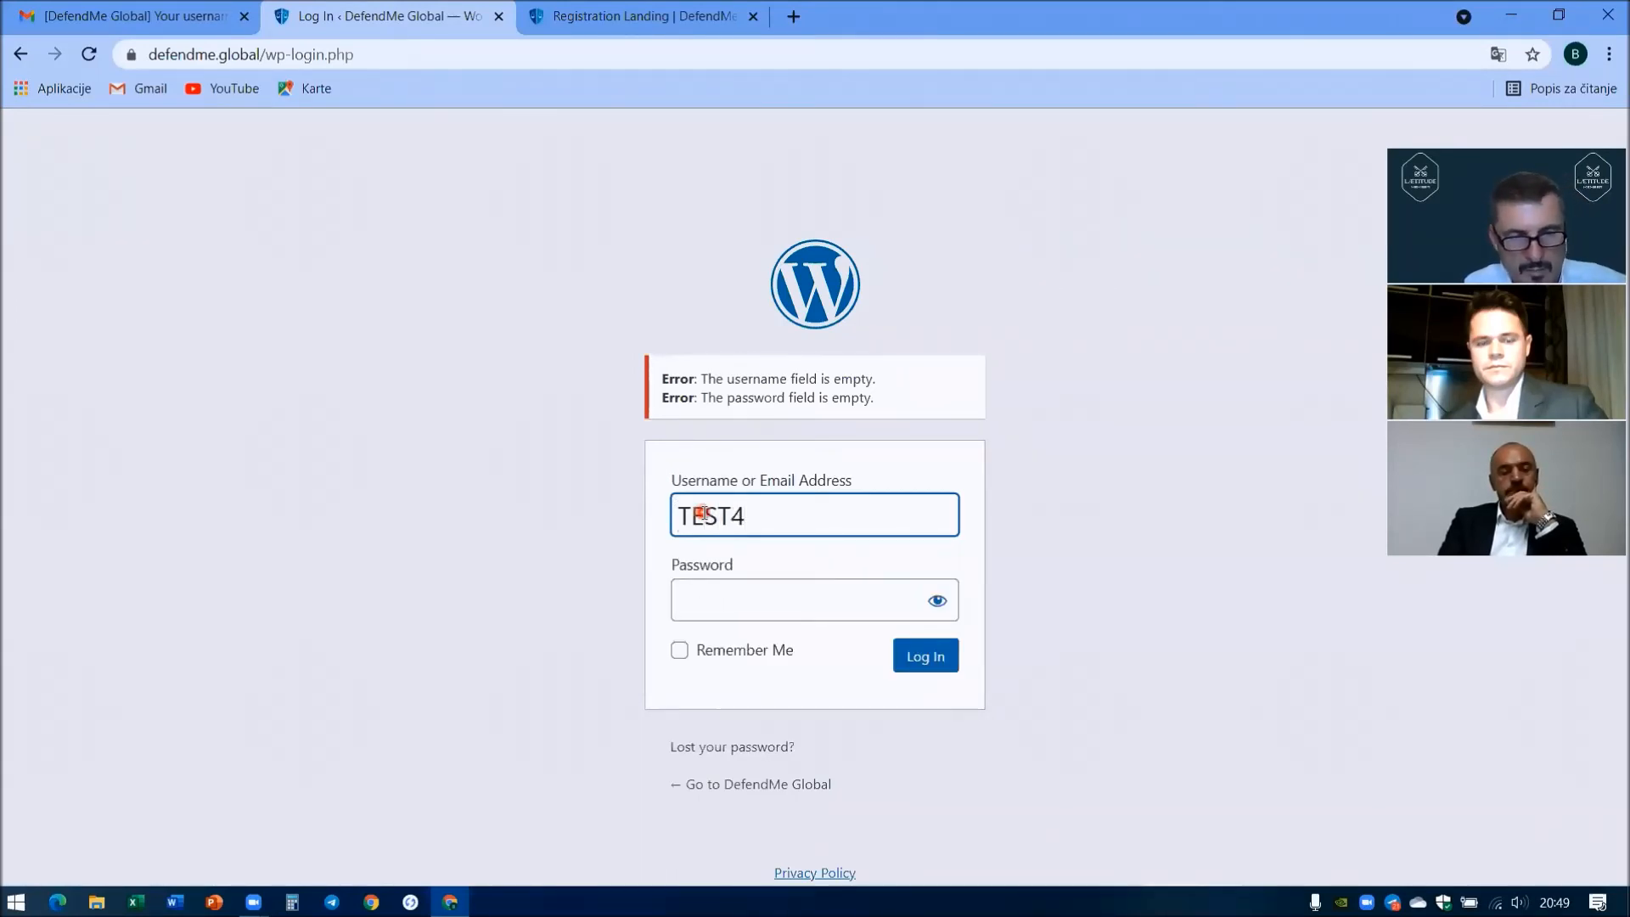
{"action": "key", "text": "Tab"}
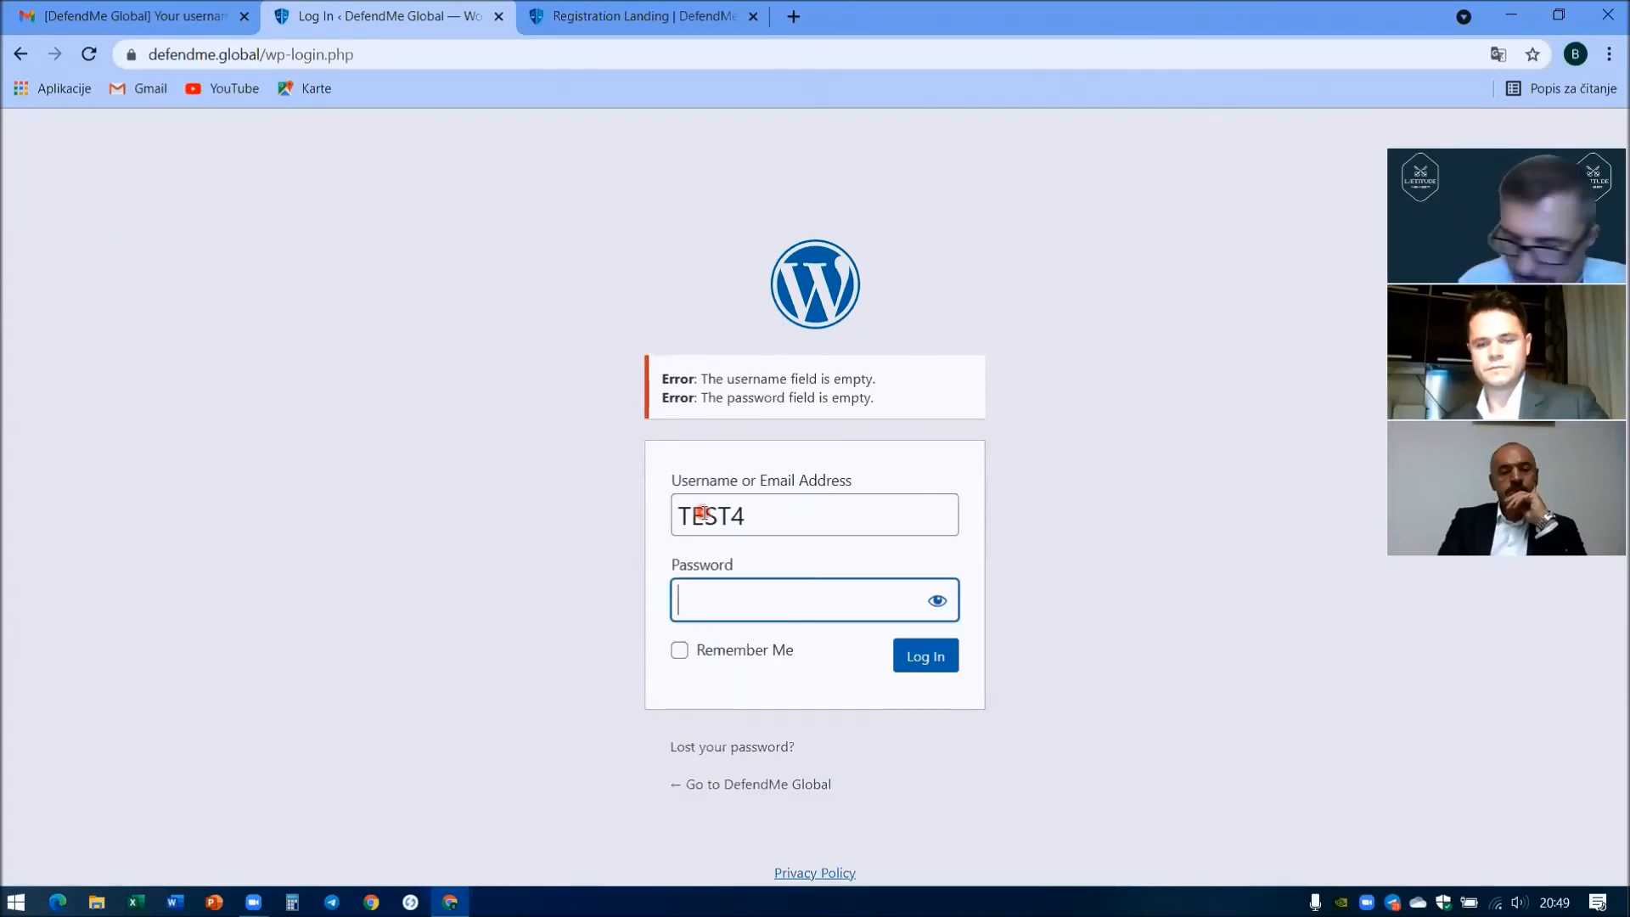
{"action": "type", "text": "123"}
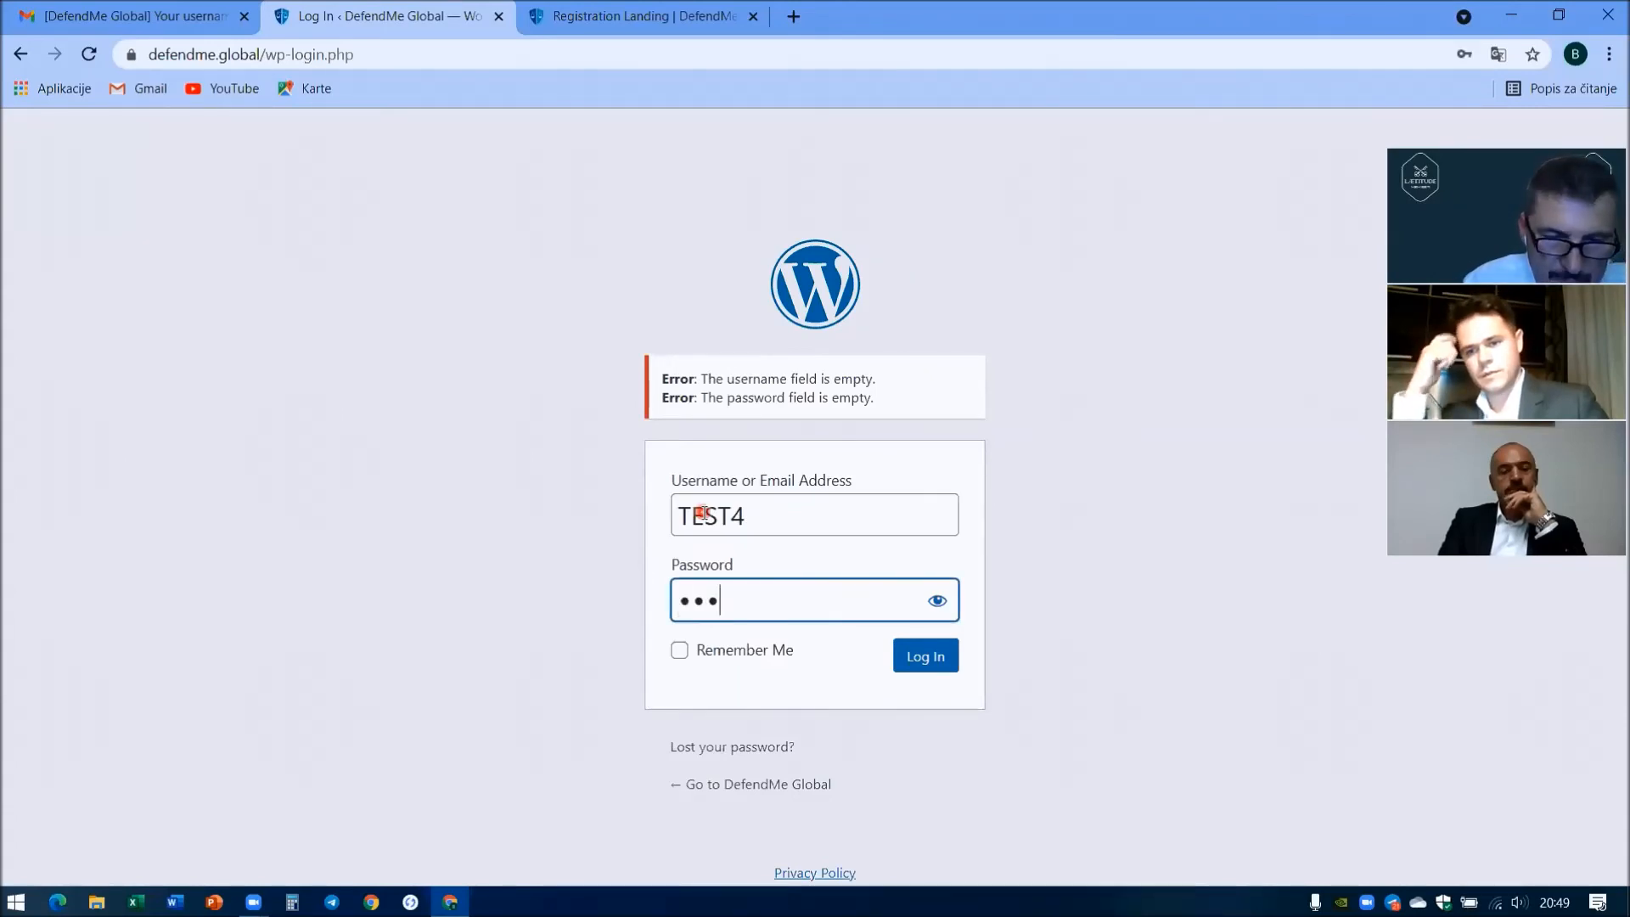
{"action": "key", "text": "BackSpace"}
{"action": "key", "text": "BackSpace"}
{"action": "key", "text": "BackSpace"}
{"action": "type", "text": "1234567"}
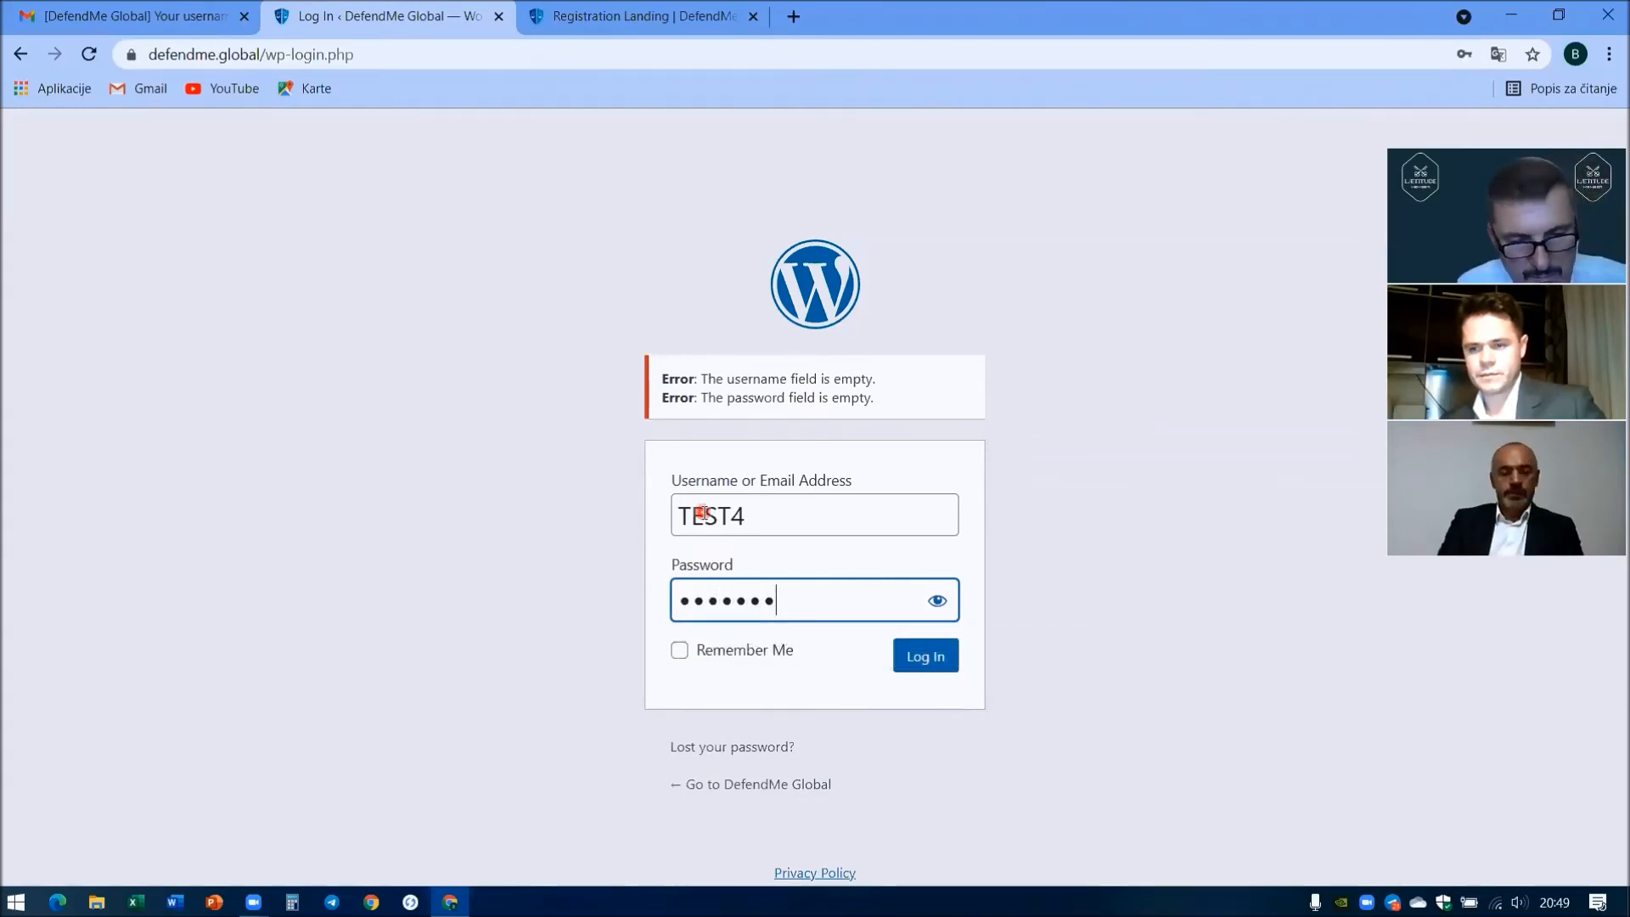
{"action": "type", "text": "8"}
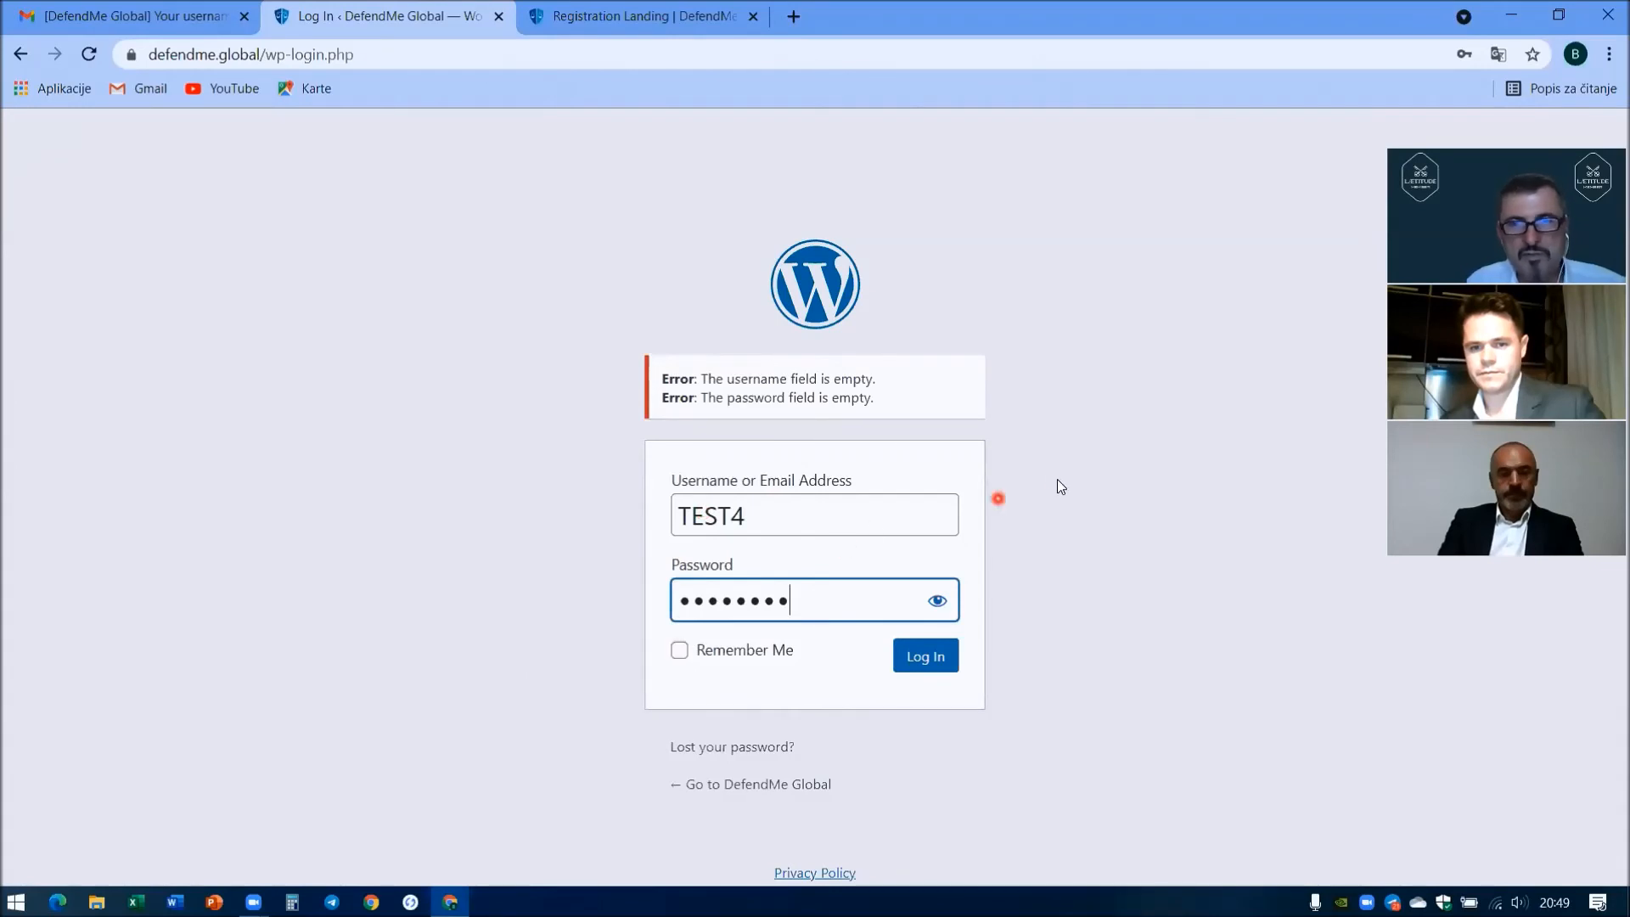
{"action": "left_click", "coordinate": [937, 601]}
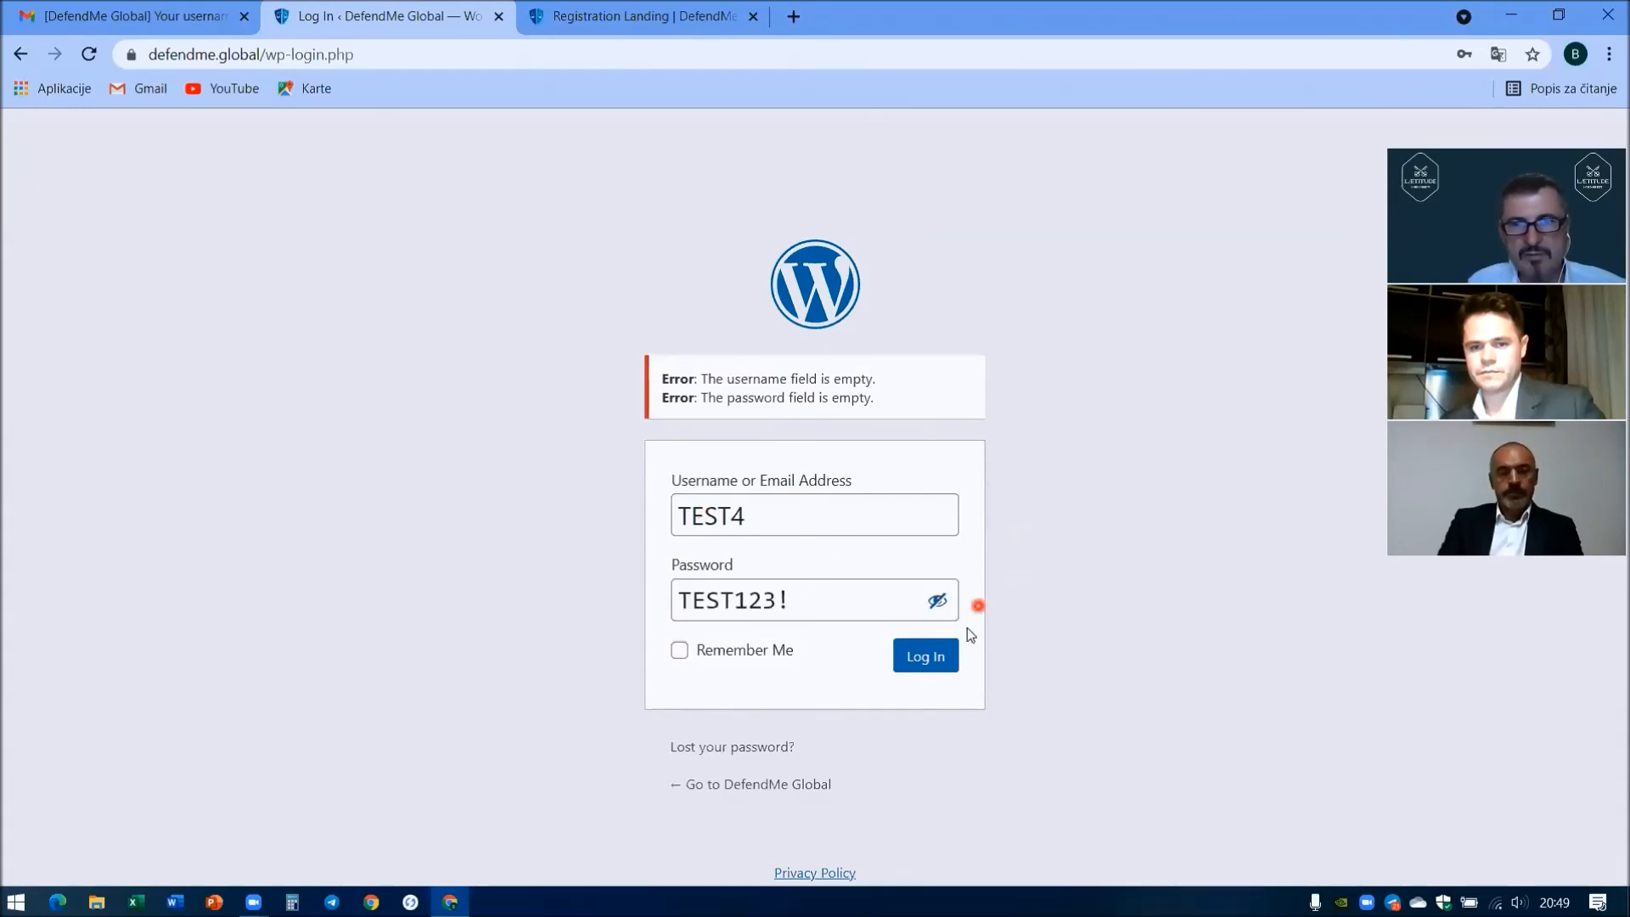
{"action": "left_click", "coordinate": [940, 659]}
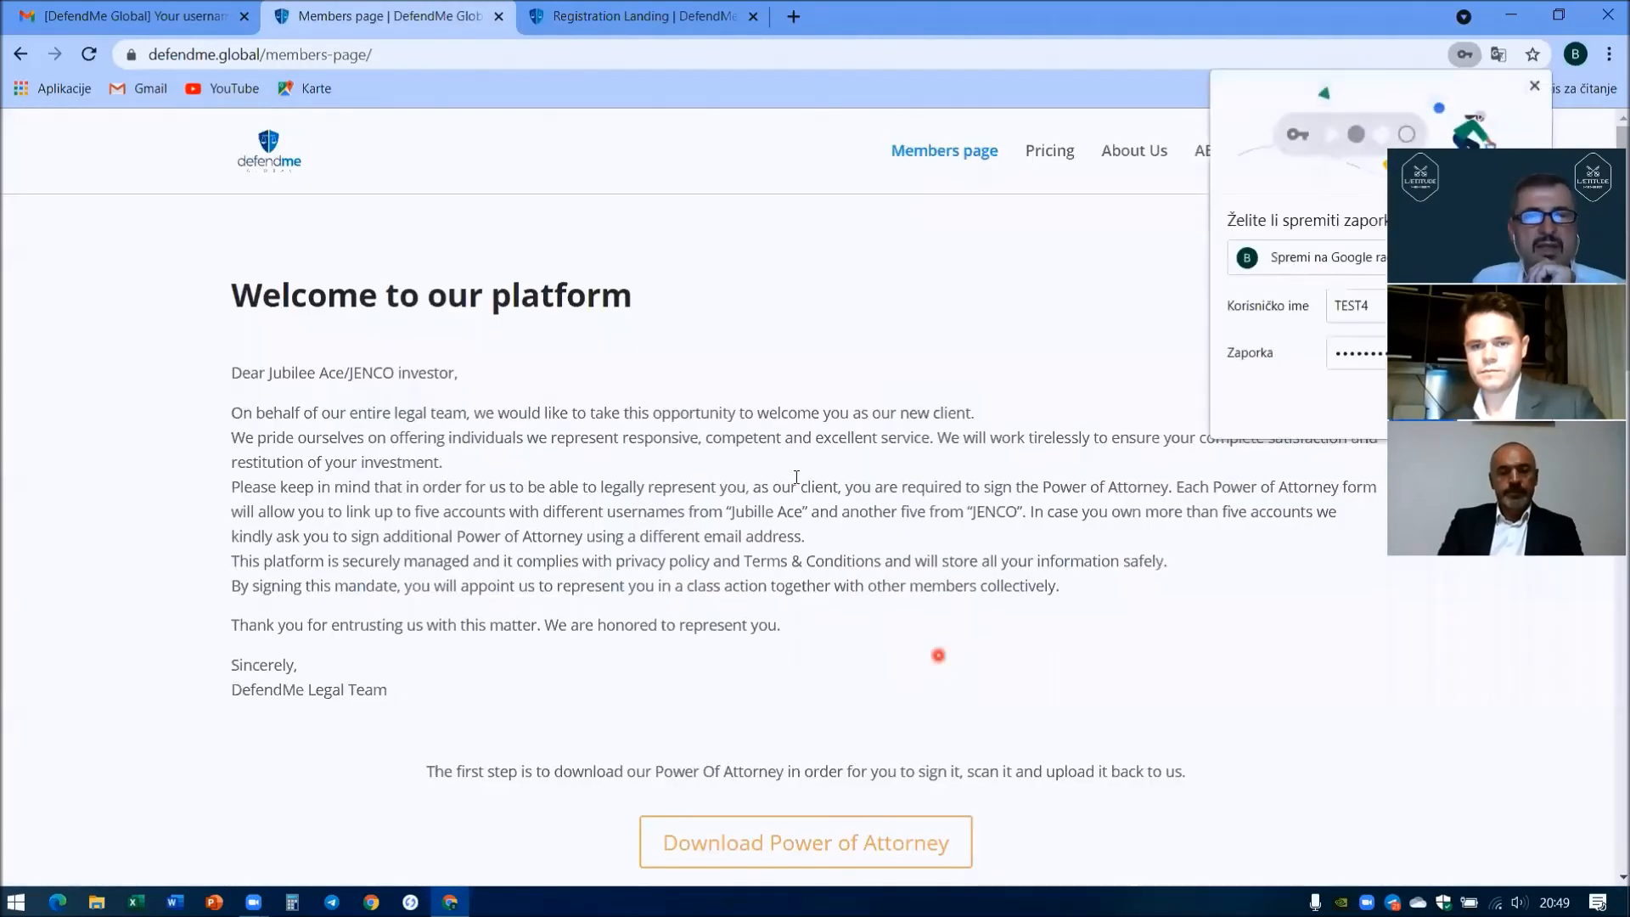
- Download the Power of Attorney PDF from the Members page and open it
{"action": "left_click", "coordinate": [1535, 85]}
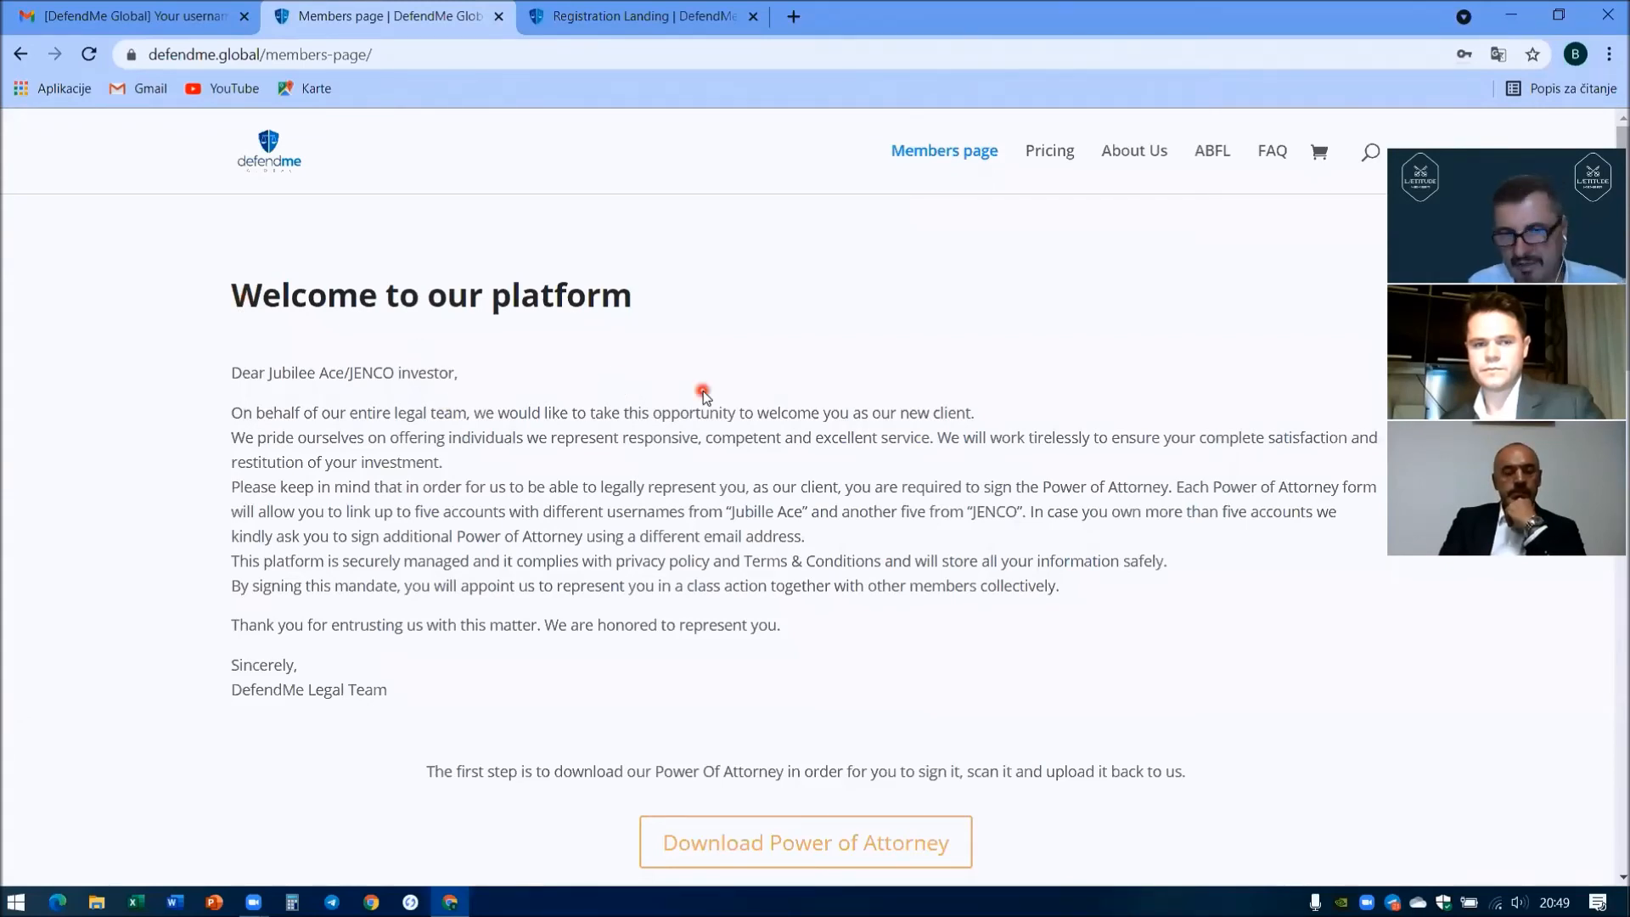
{"action": "scroll", "coordinate": [703, 396], "scroll_direction": "down", "scroll_amount": 4}
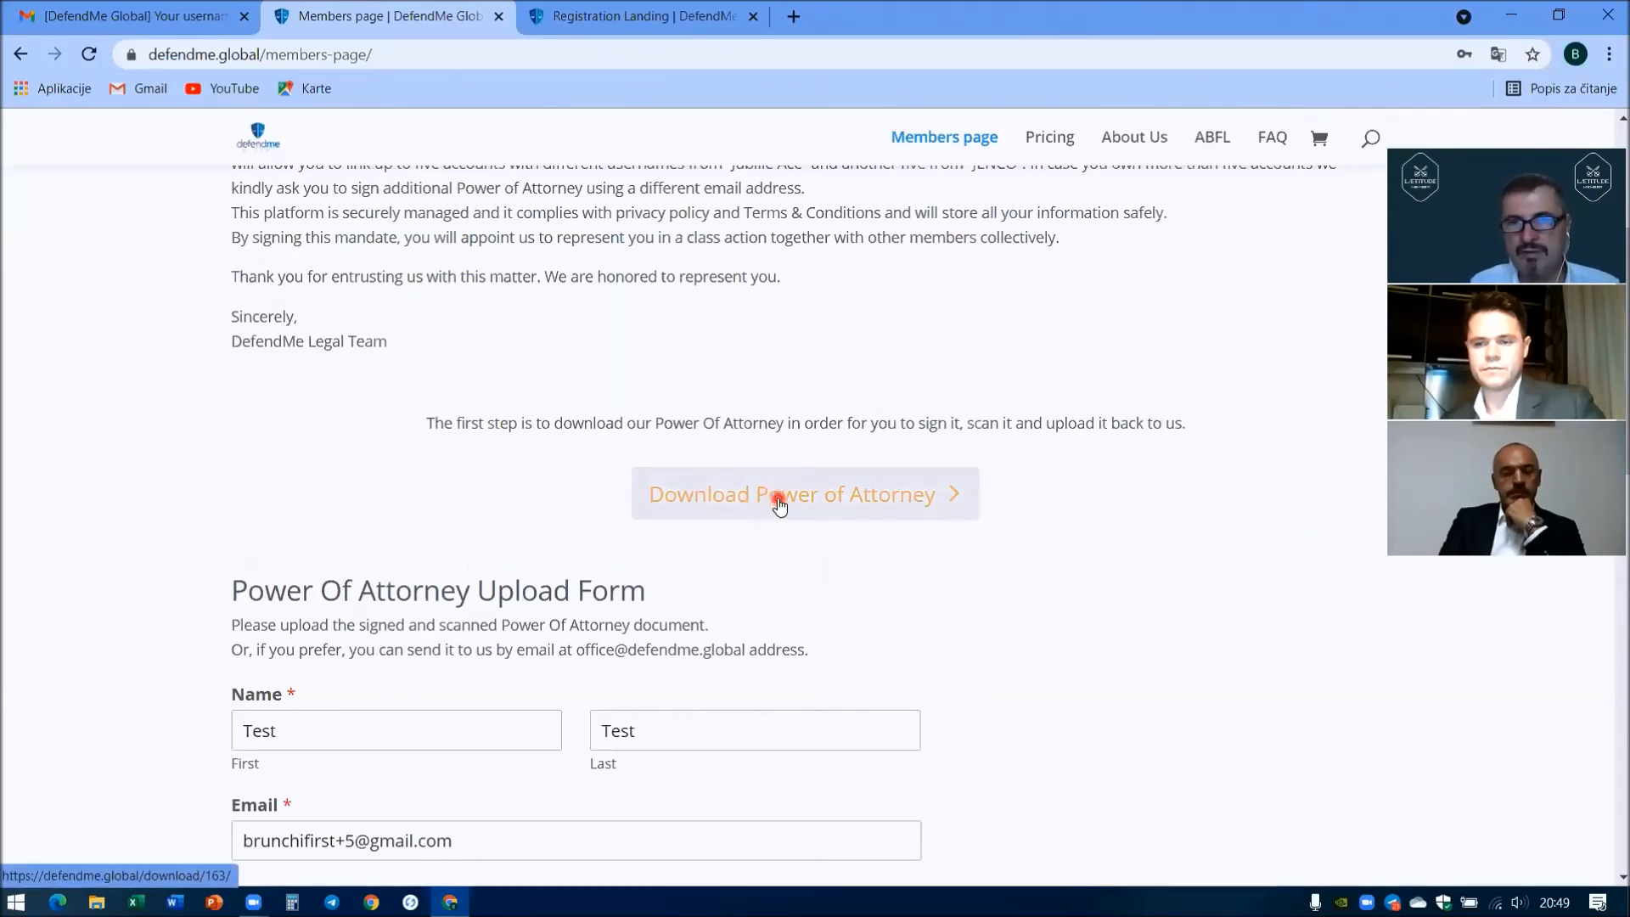
{"action": "left_click", "coordinate": [779, 500]}
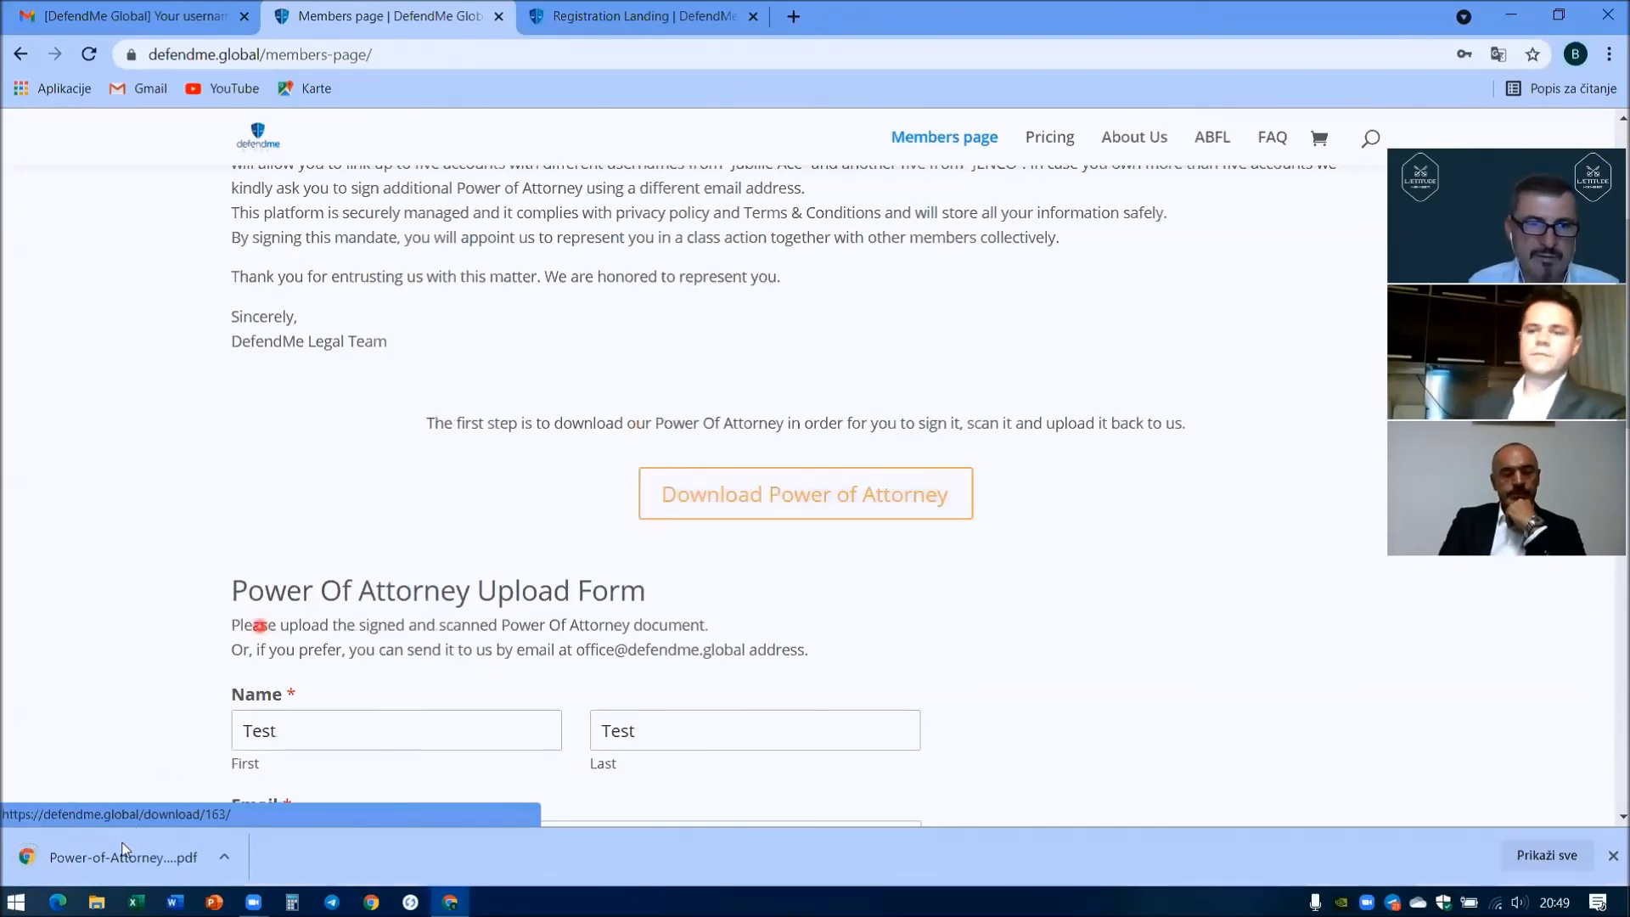
{"action": "left_click", "coordinate": [95, 865]}
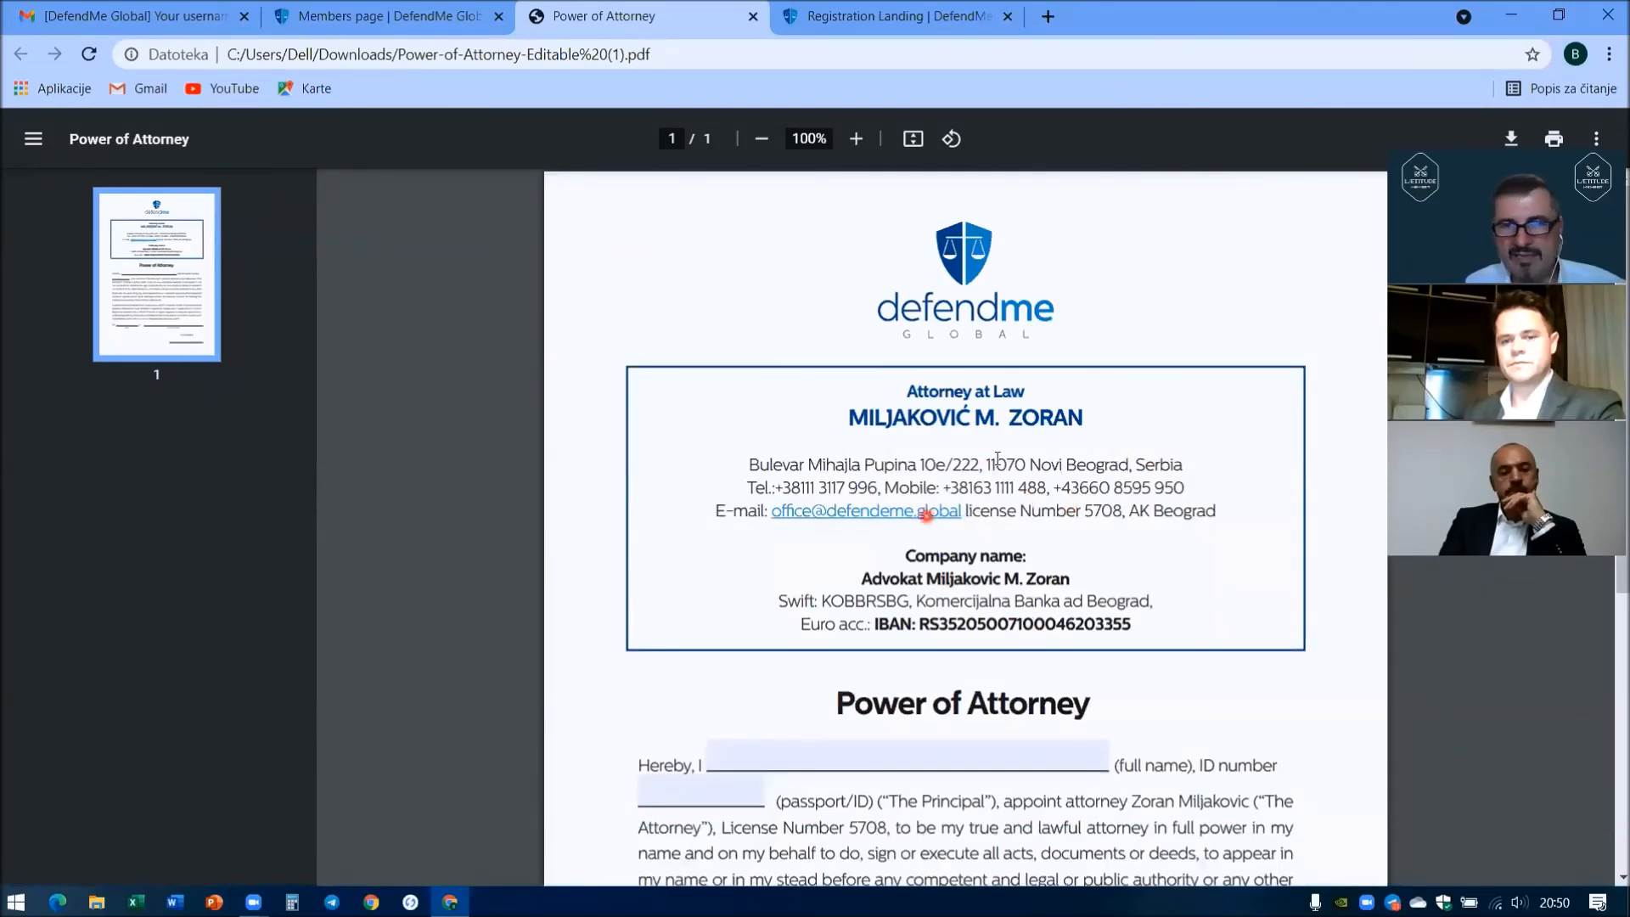
- Review the Power of Attorney PDF's name, ID, date and signature fields, then close its tab
{"action": "scroll", "coordinate": [891, 476], "scroll_direction": "down", "scroll_amount": 1}
{"action": "scroll", "coordinate": [891, 476], "scroll_direction": "down", "scroll_amount": 2}
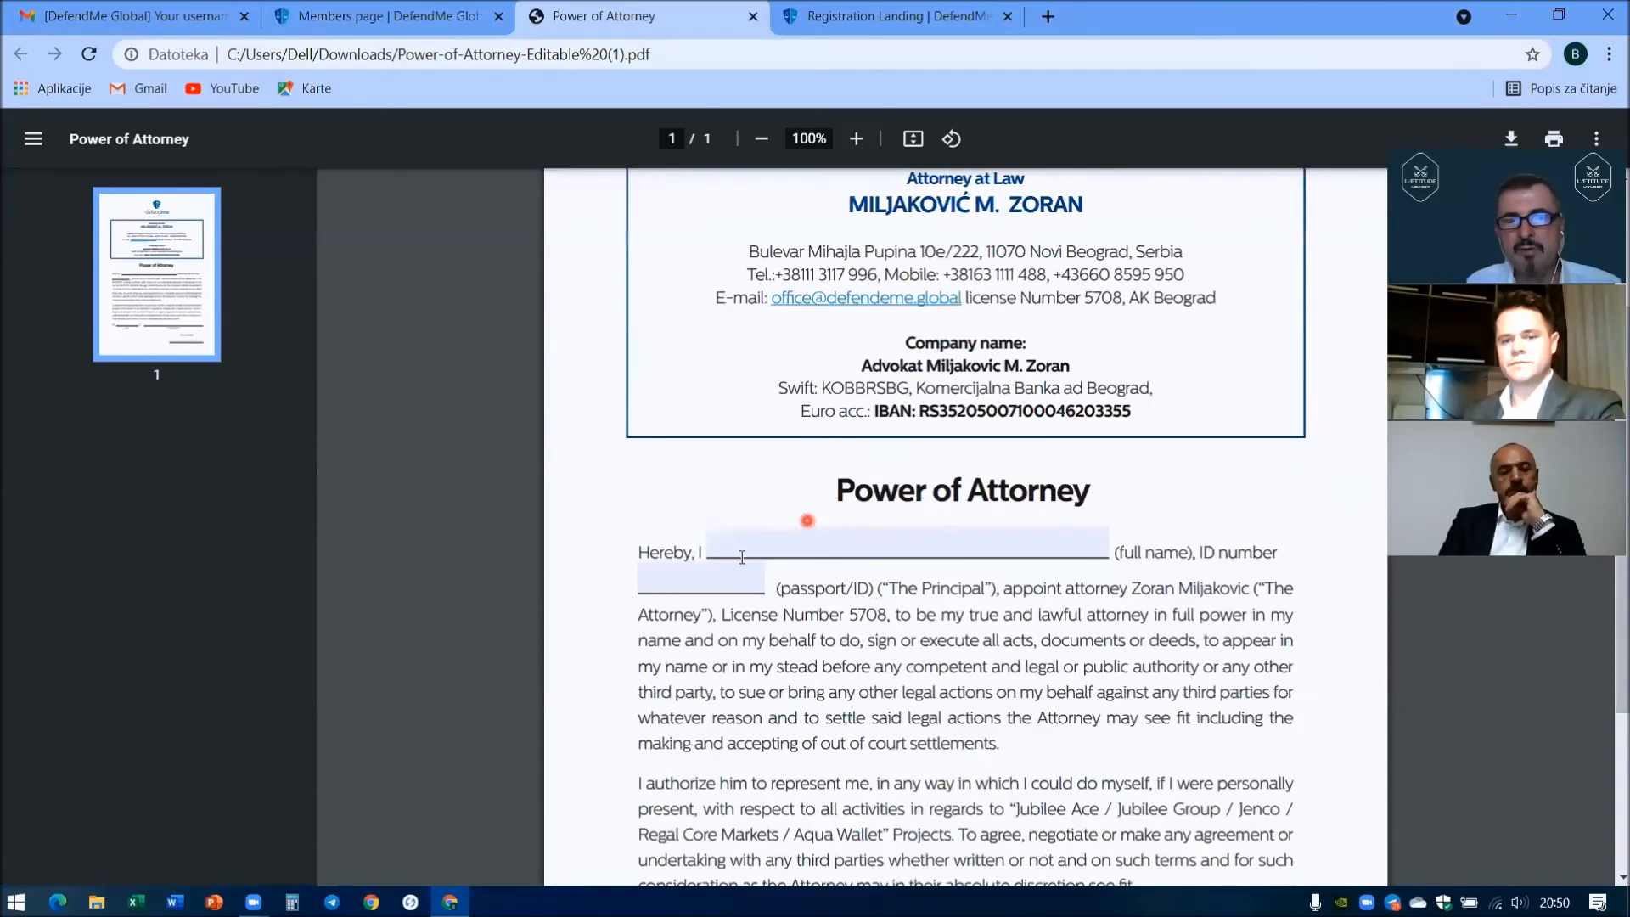
{"action": "left_click", "coordinate": [1003, 545]}
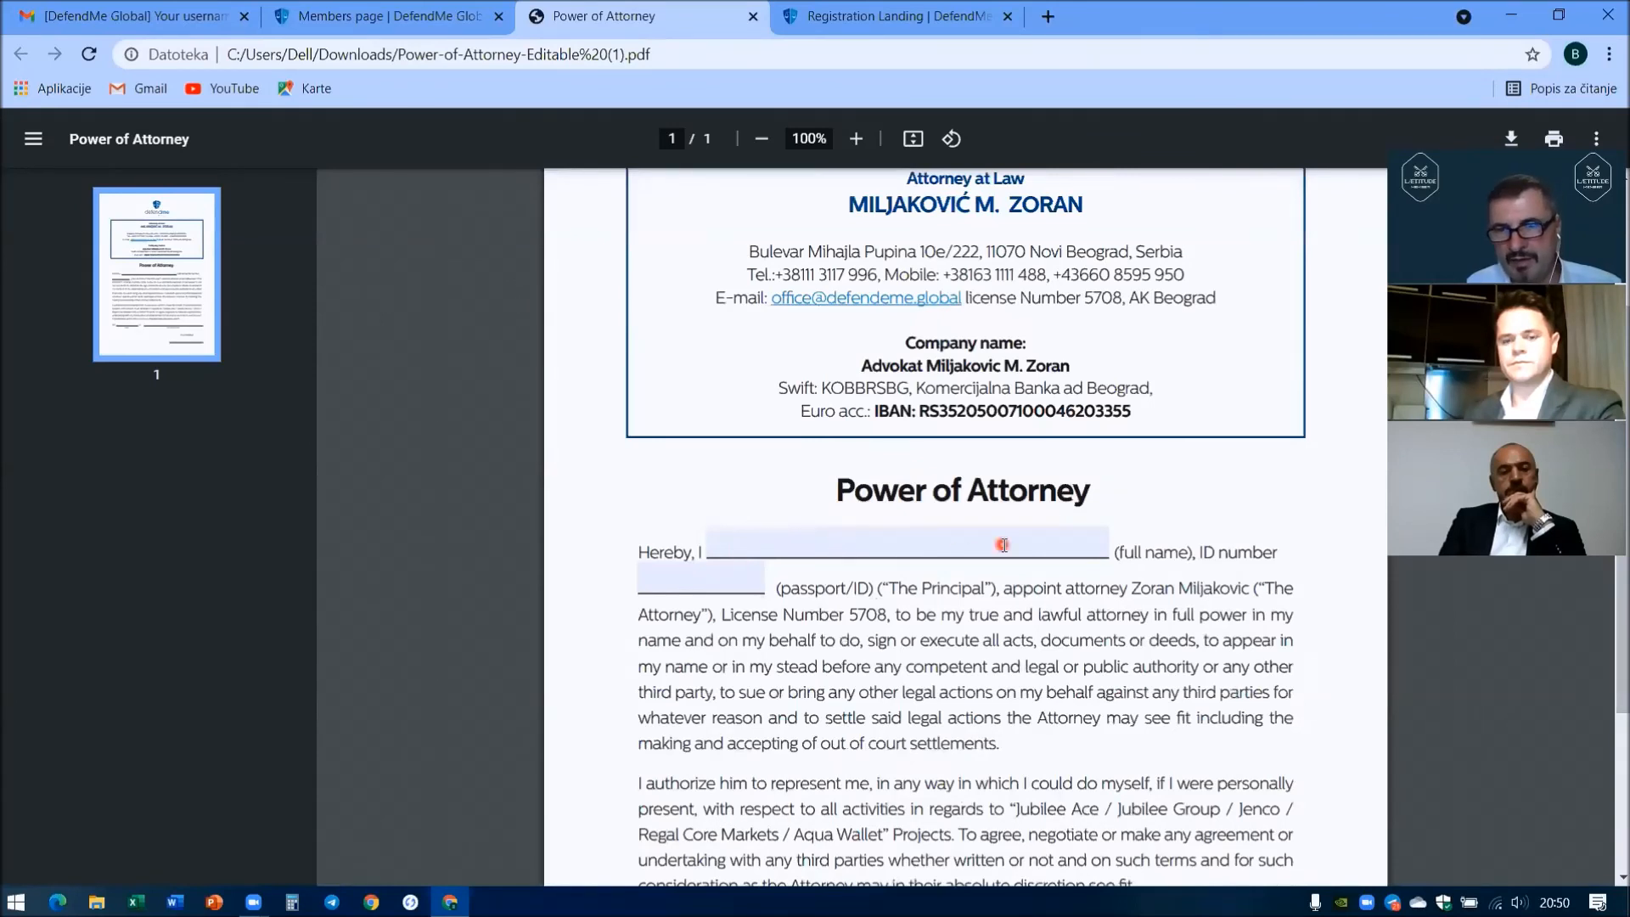
{"action": "left_click", "coordinate": [655, 582]}
{"action": "left_click", "coordinate": [767, 585]}
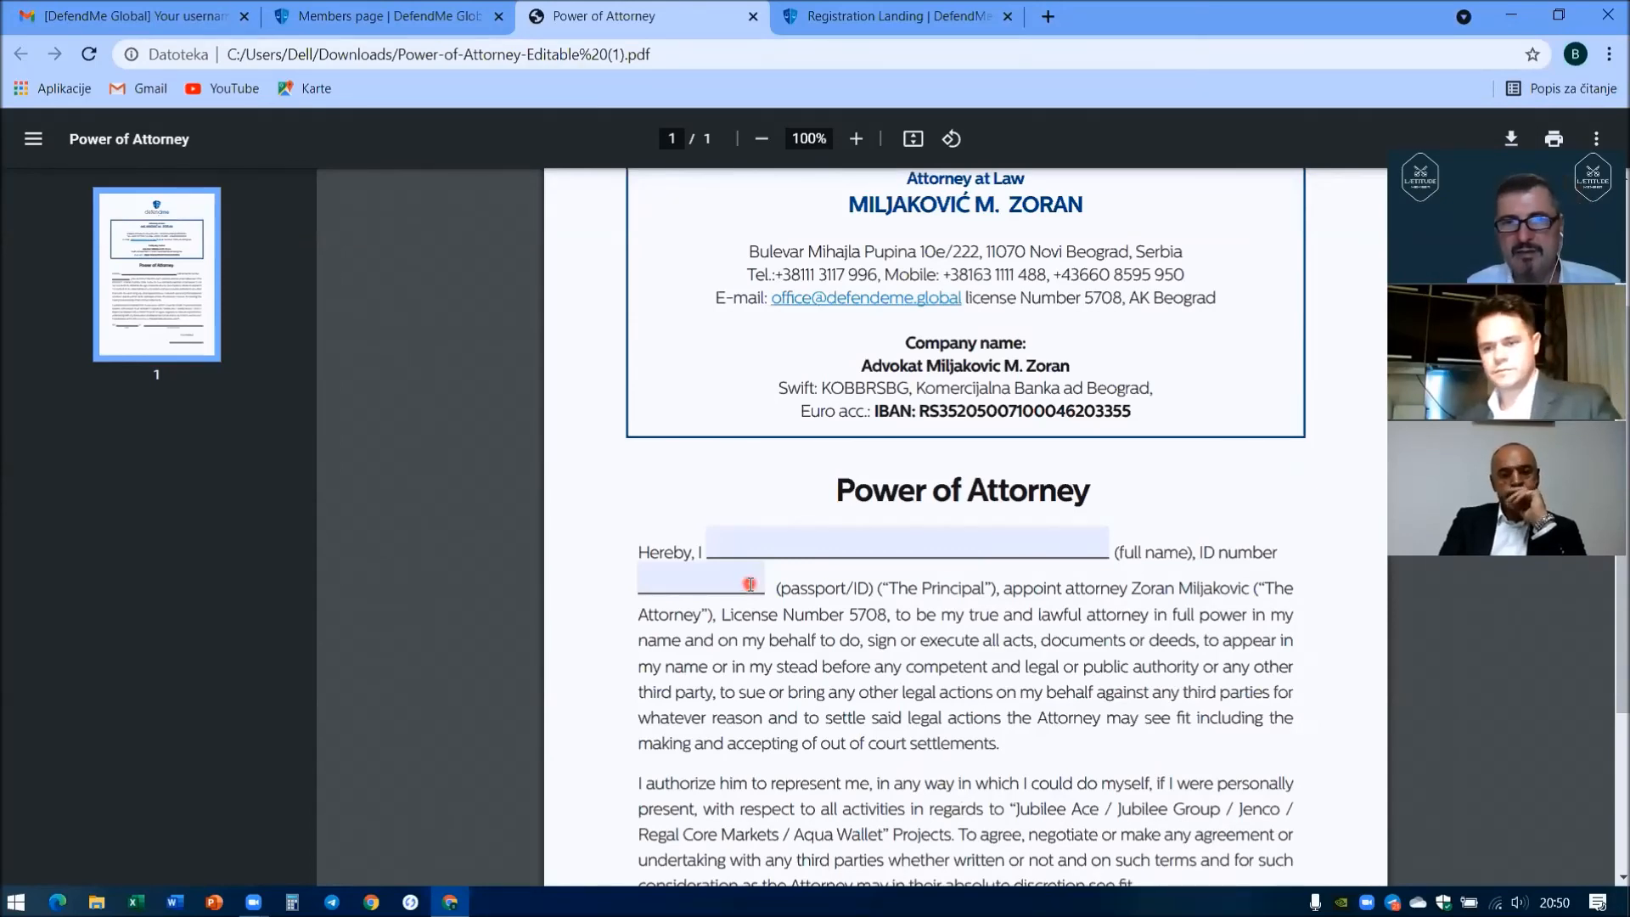
{"action": "scroll", "coordinate": [751, 584], "scroll_direction": "down", "scroll_amount": 3}
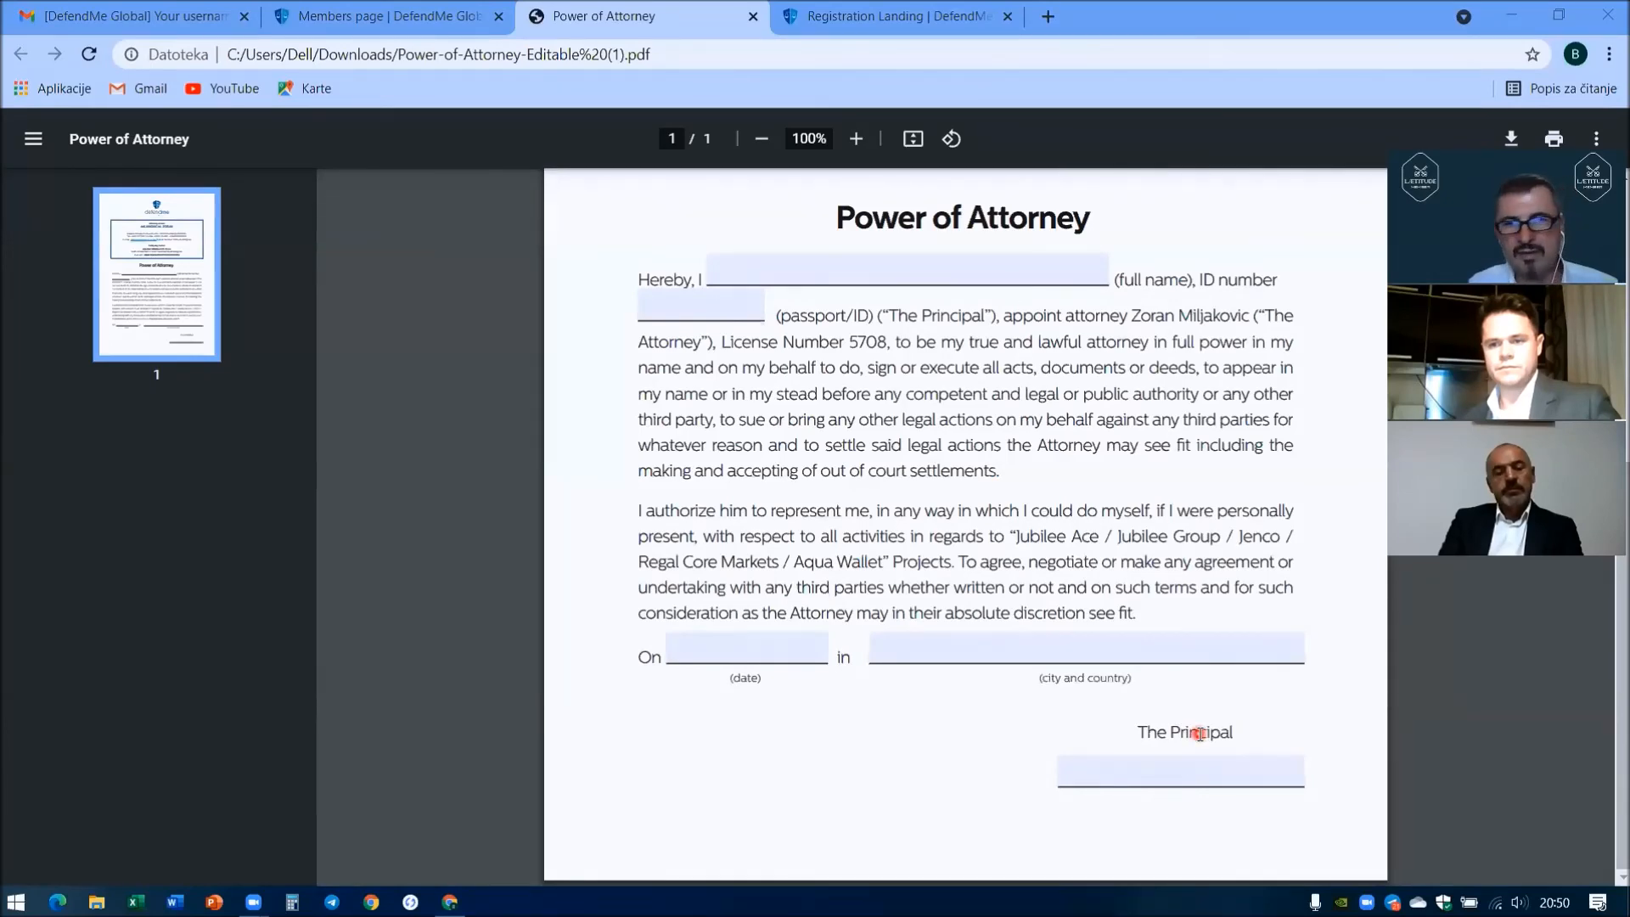
{"action": "left_click", "coordinate": [753, 19]}
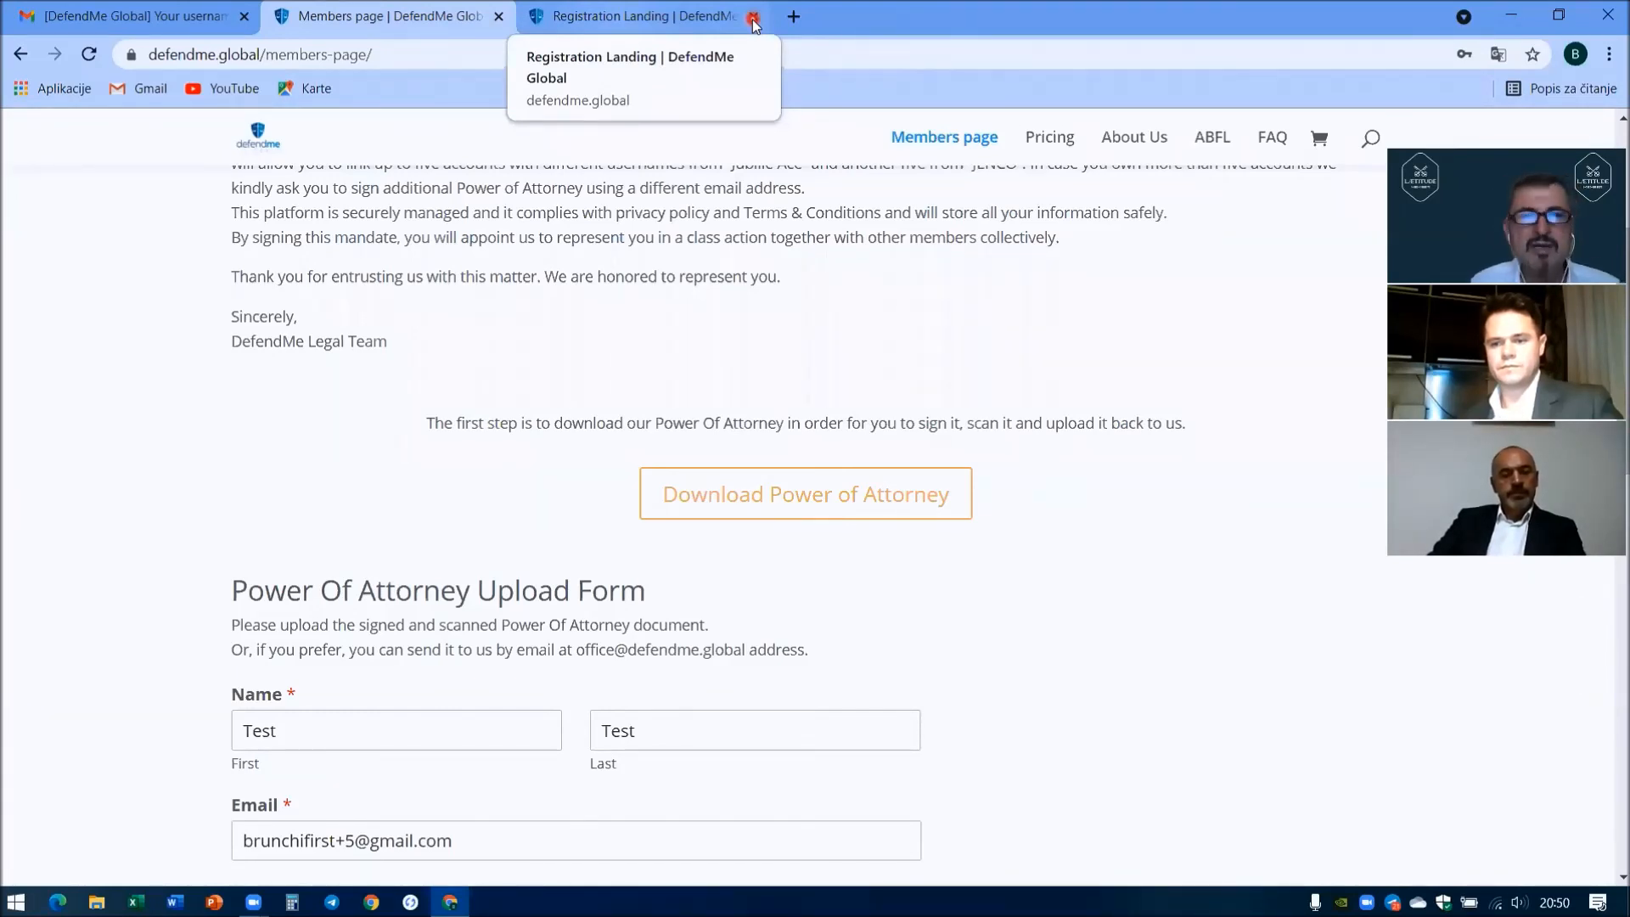
- Scroll through the prefilled Power Of Attorney Upload Form and open its file picker
{"action": "scroll", "coordinate": [190, 585], "scroll_direction": "down", "scroll_amount": 2}
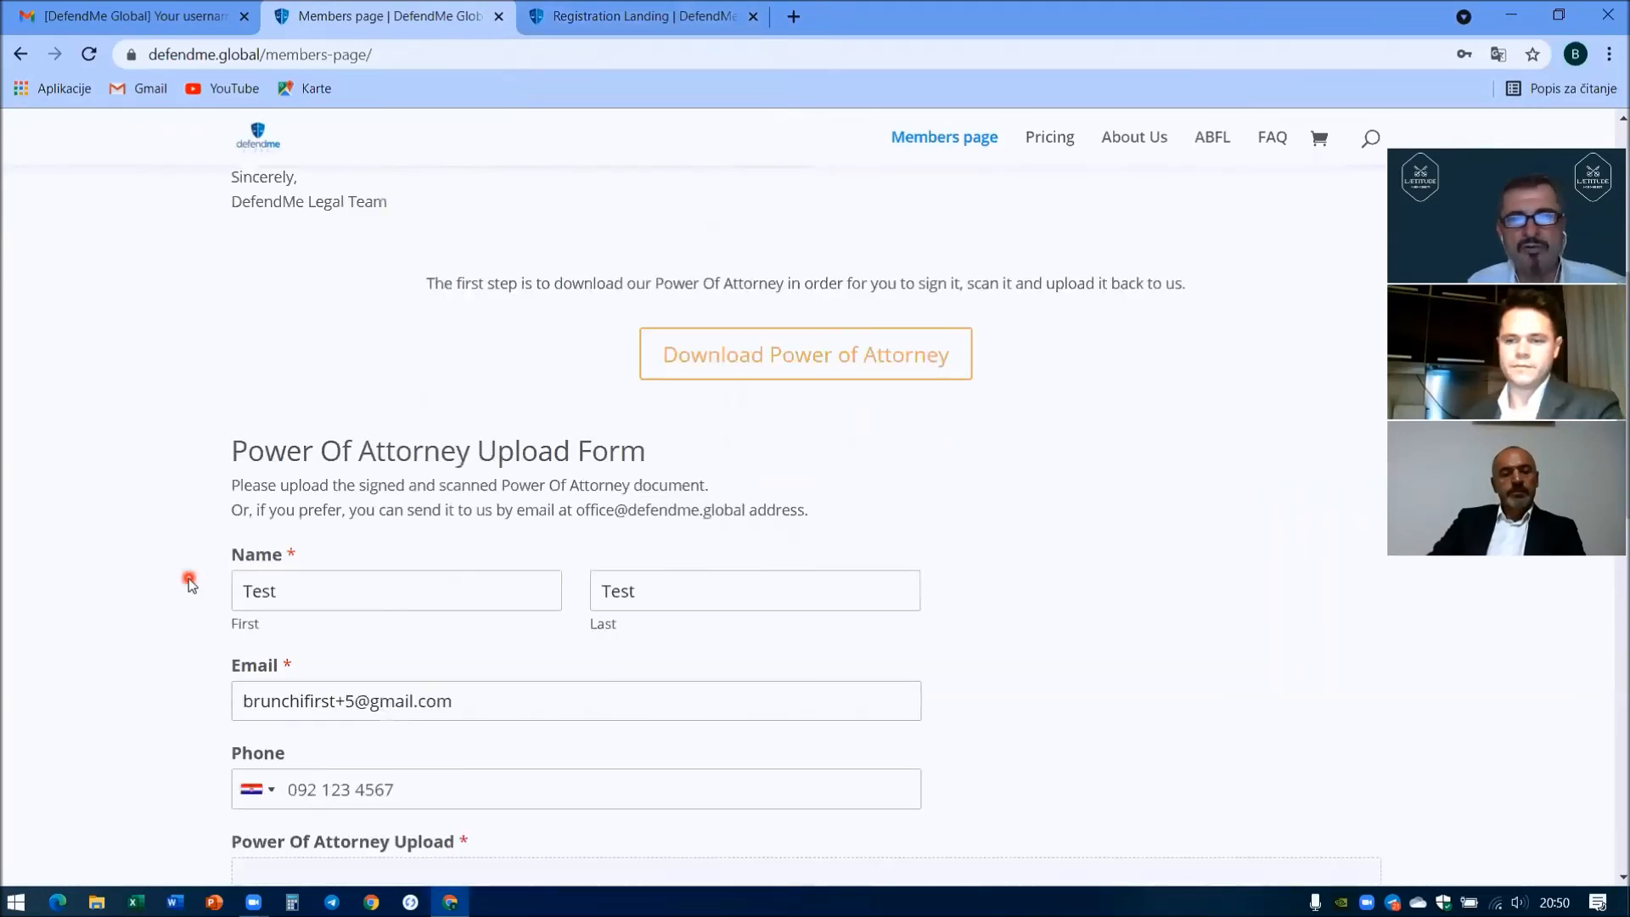
{"action": "scroll", "coordinate": [191, 585], "scroll_direction": "down", "scroll_amount": 1}
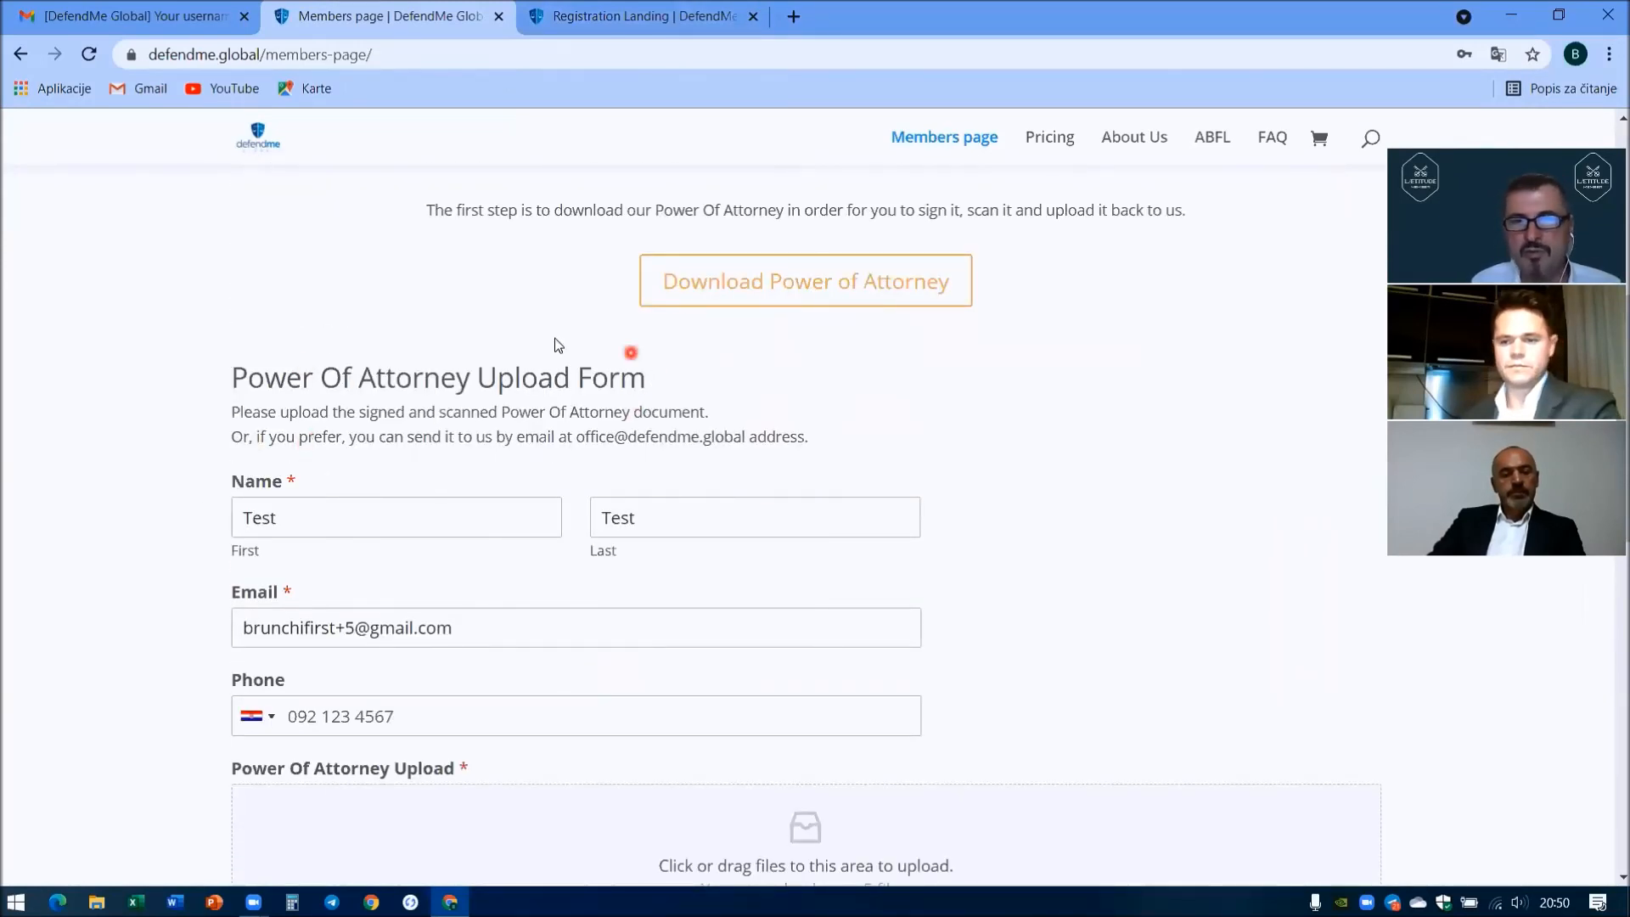
{"action": "scroll", "coordinate": [190, 503], "scroll_direction": "down", "scroll_amount": 1}
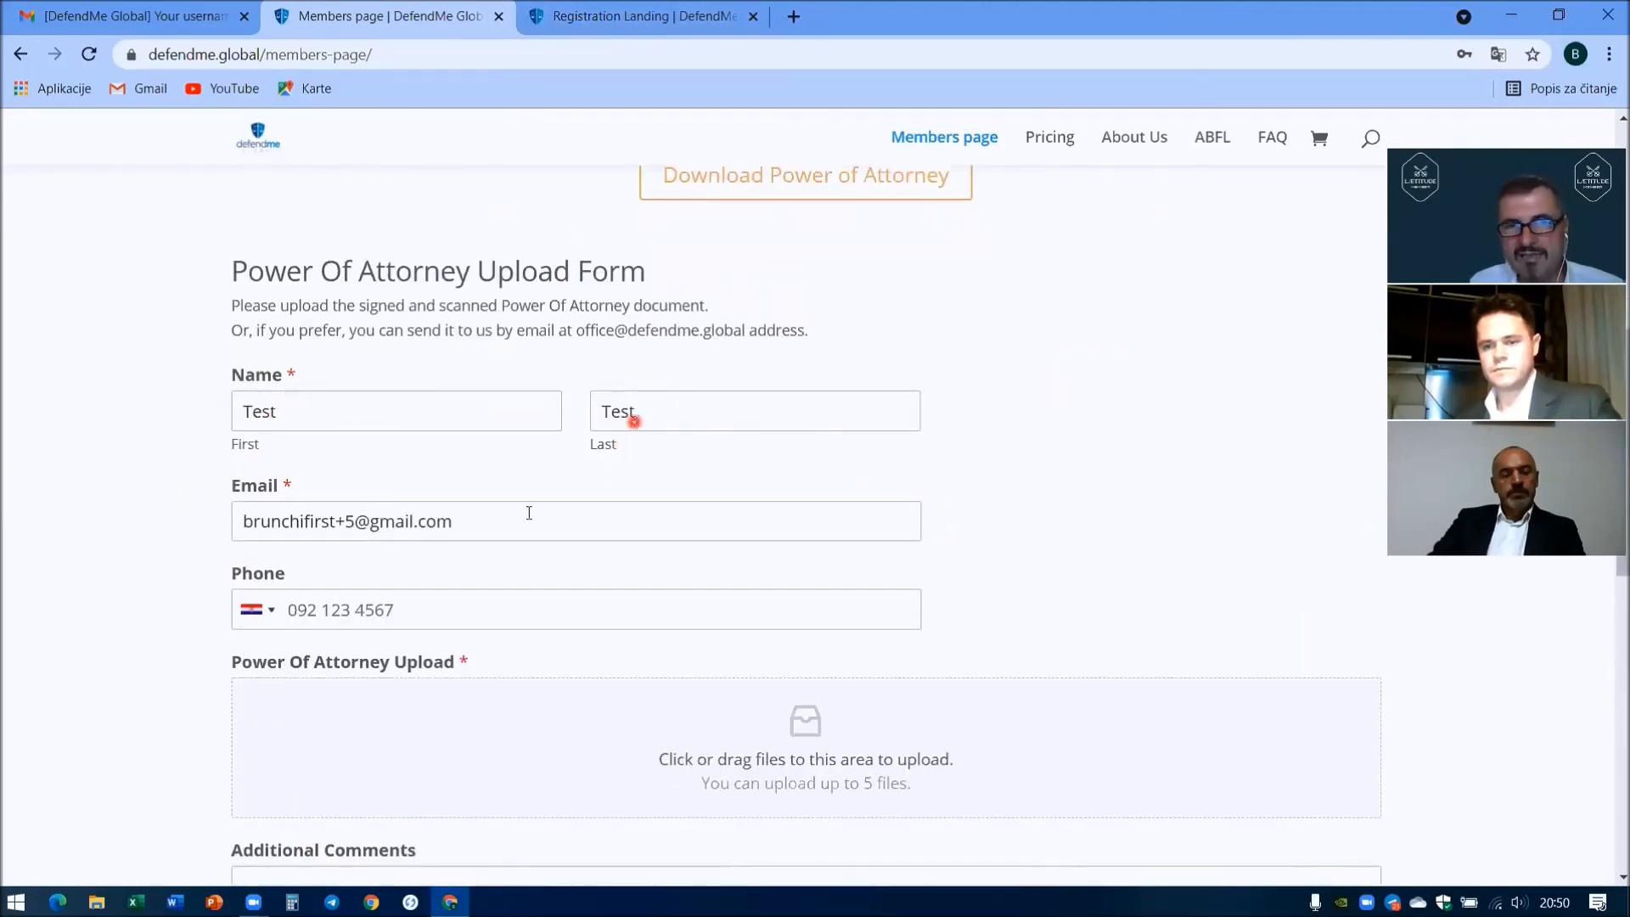
{"action": "left_click", "coordinate": [348, 614]}
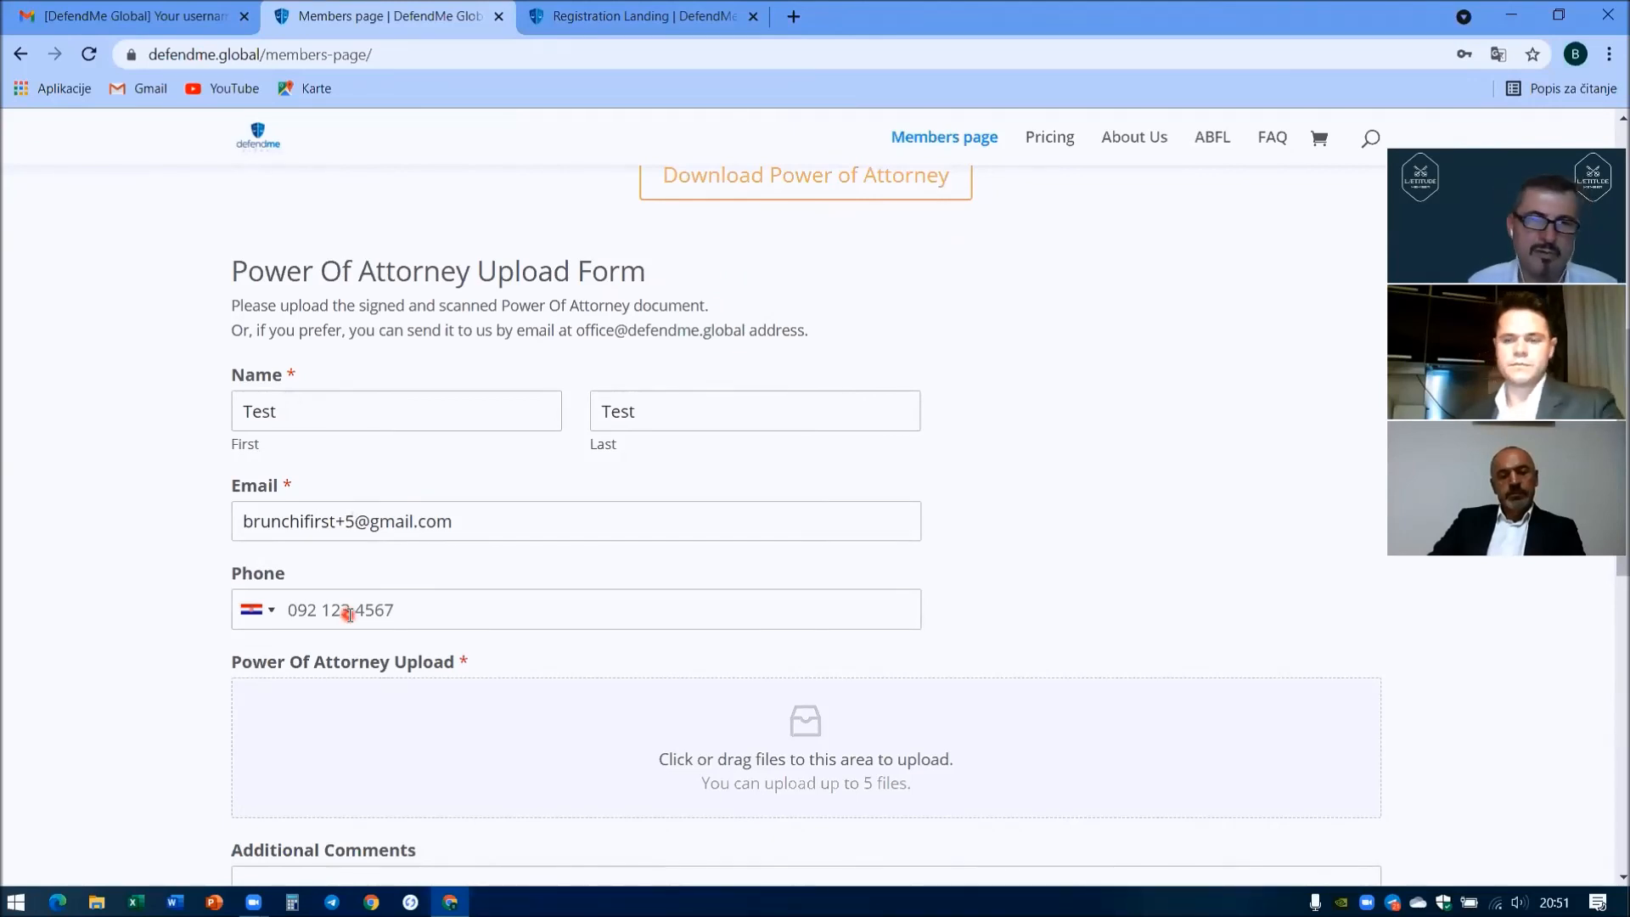
{"action": "scroll", "coordinate": [173, 447], "scroll_direction": "down", "scroll_amount": 2}
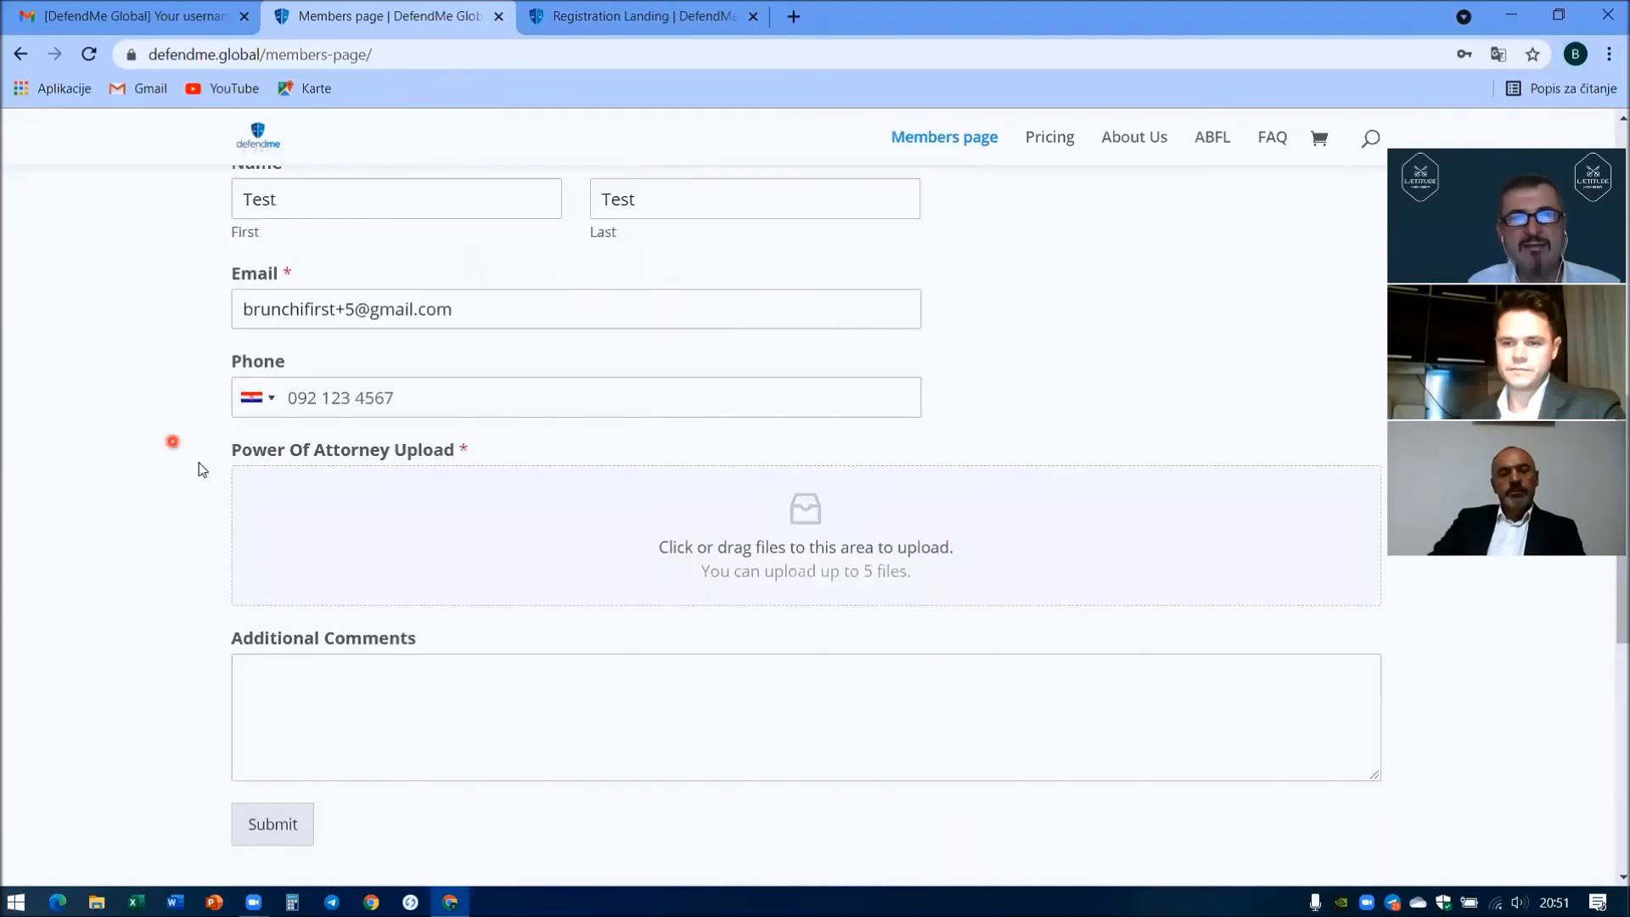
{"action": "left_click", "coordinate": [811, 520]}
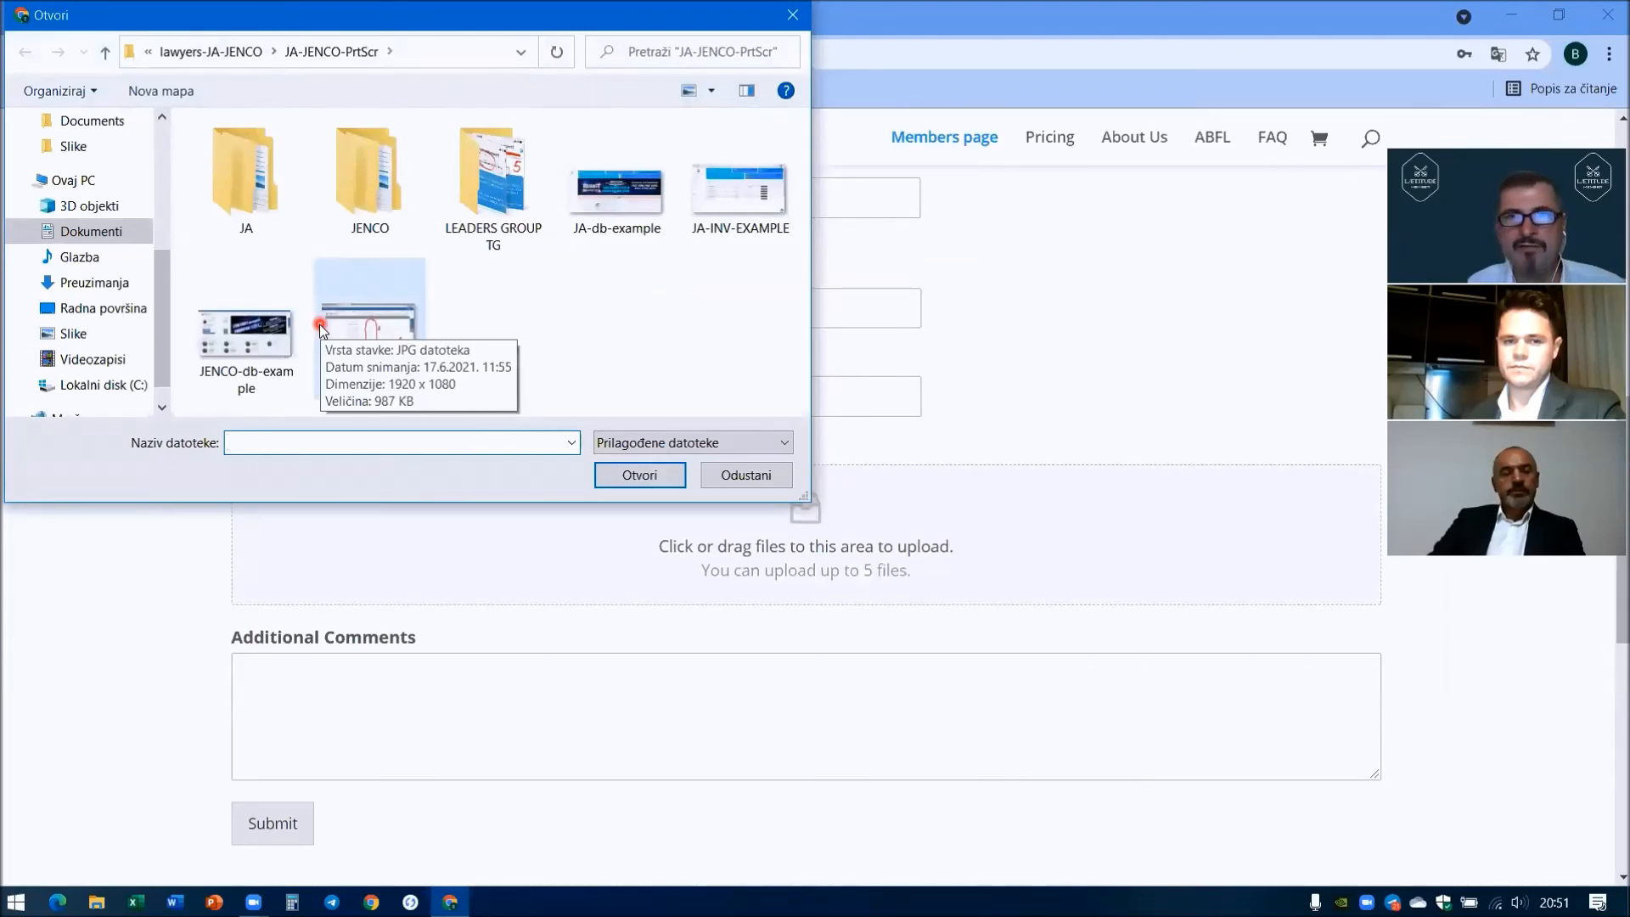
- Attach JA-db-example.jpg to the Power Of Attorney upload and submit the form
{"action": "left_click", "coordinate": [639, 192]}
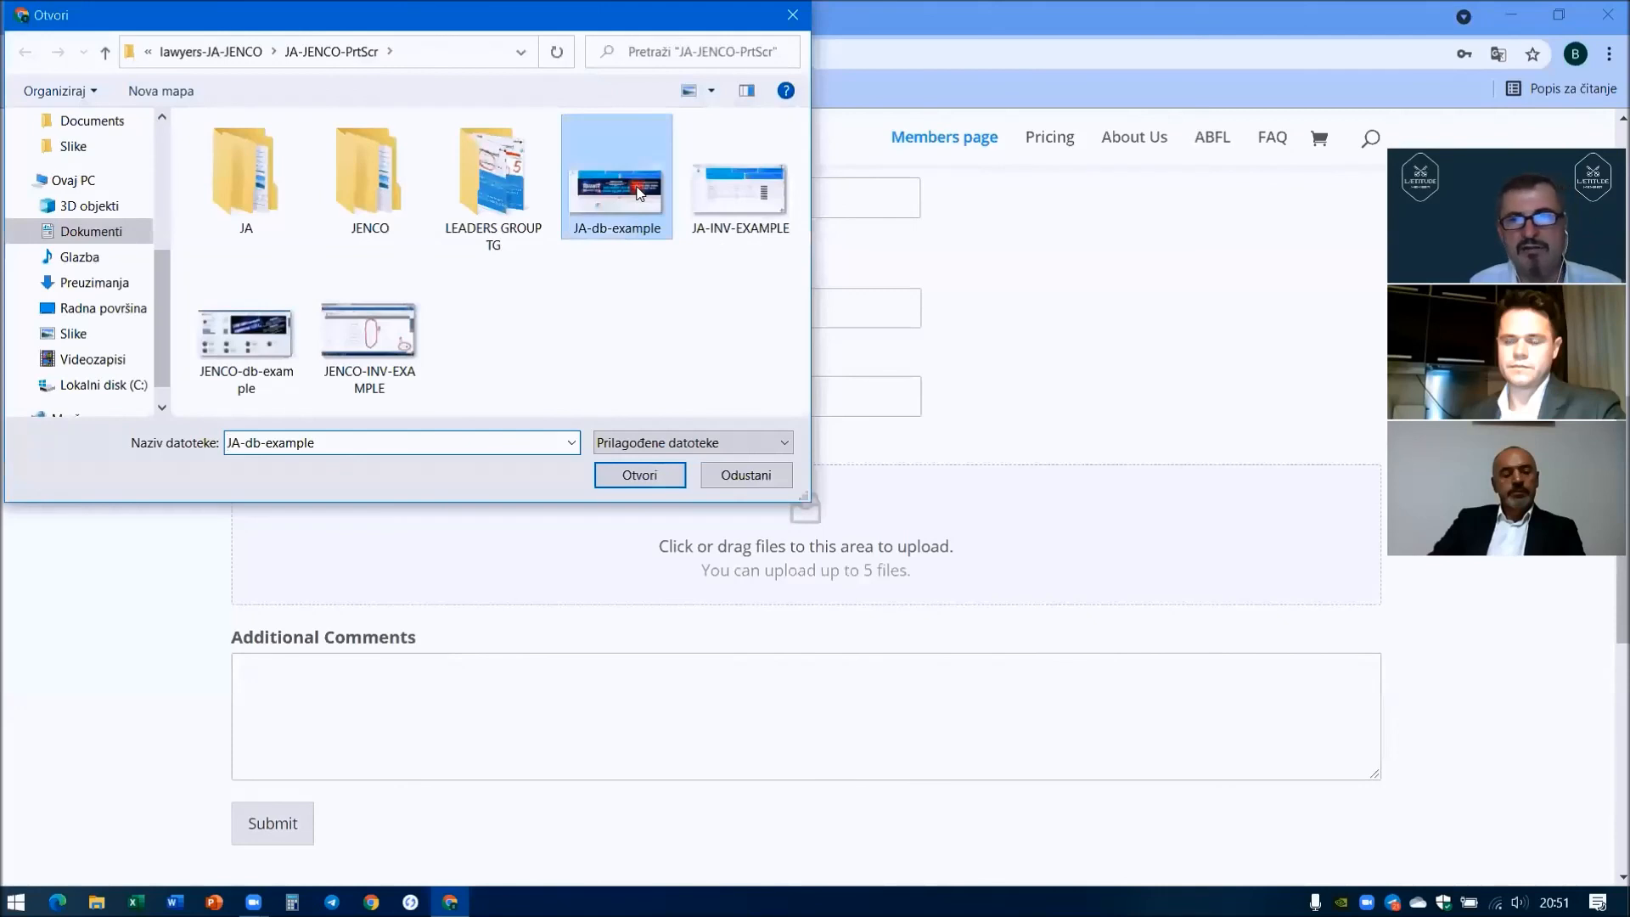
{"action": "left_click", "coordinate": [654, 475]}
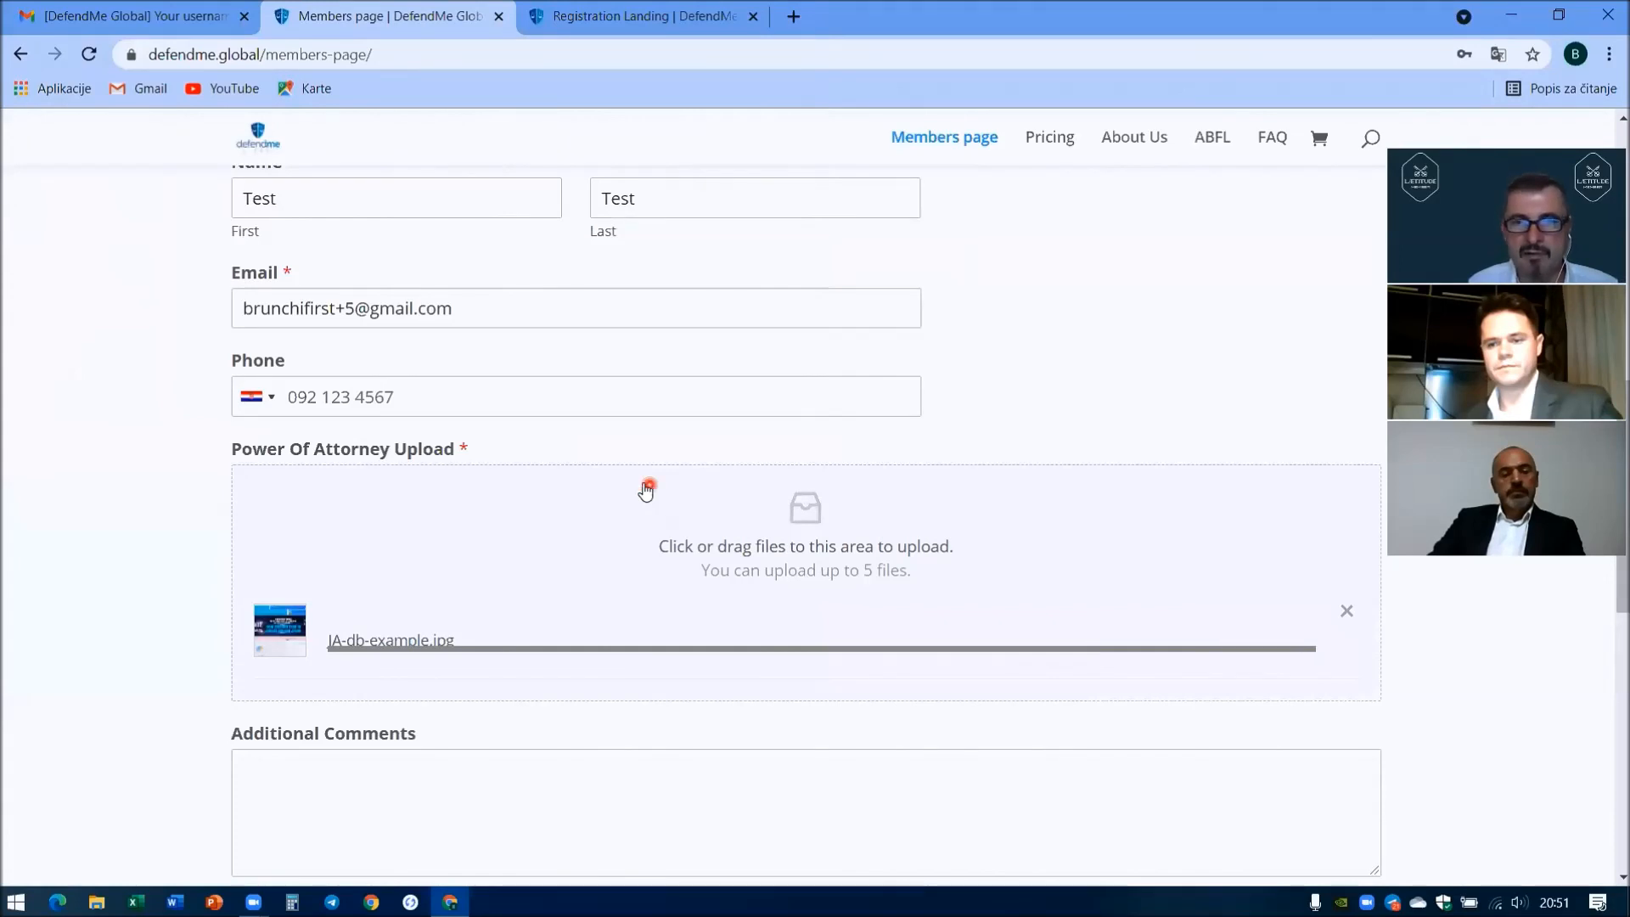
{"action": "scroll", "coordinate": [612, 469], "scroll_direction": "down", "scroll_amount": 3}
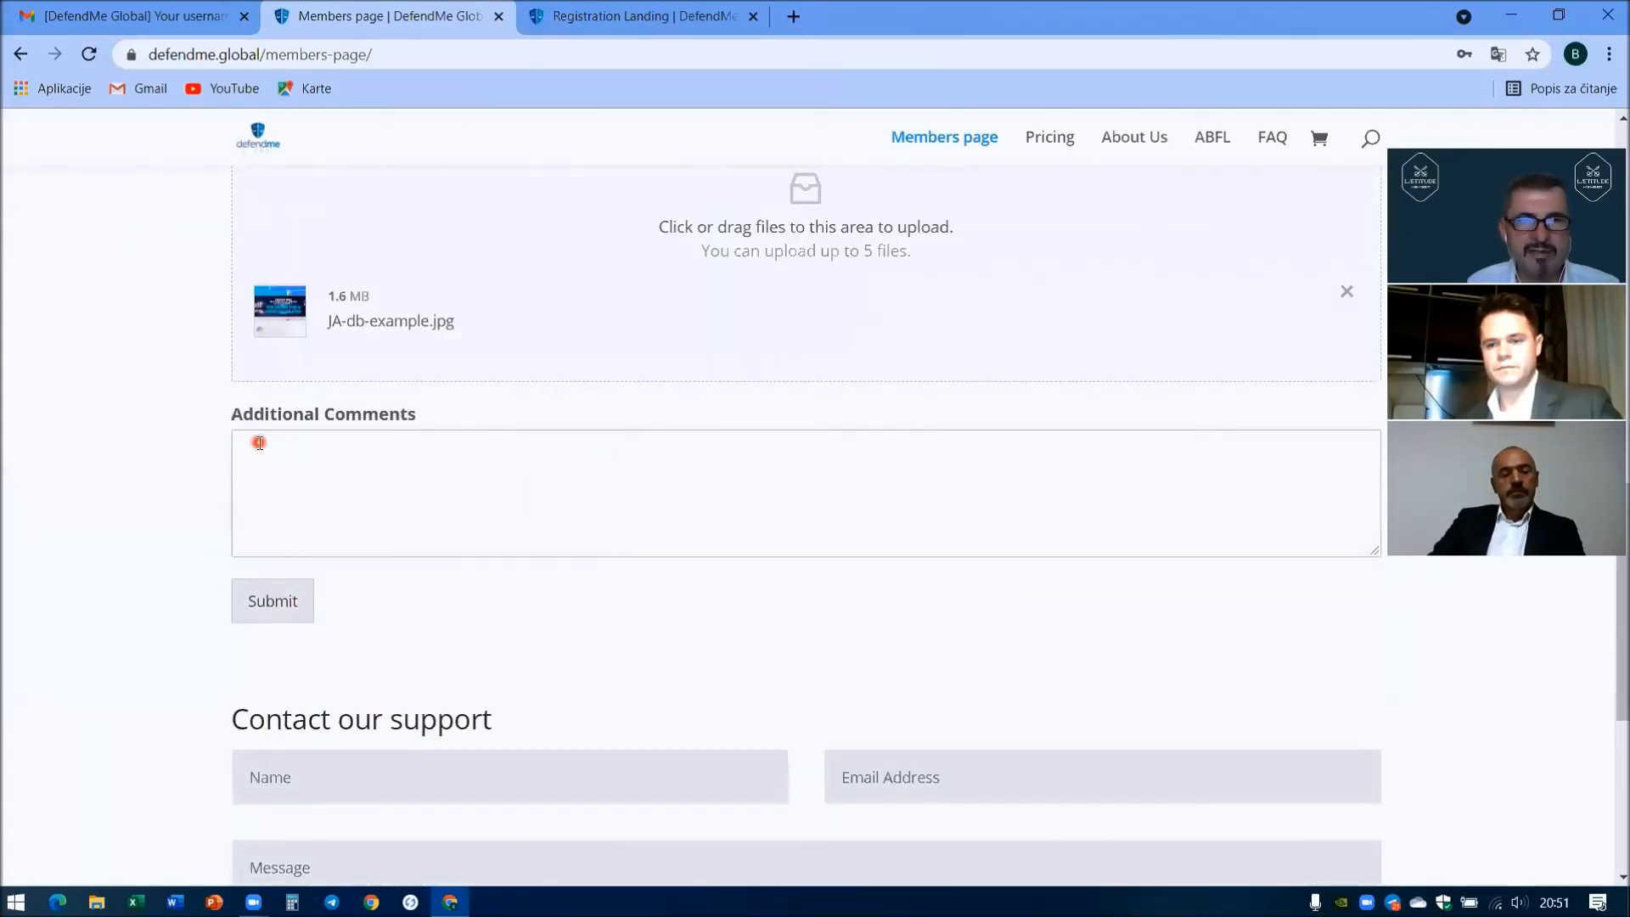
{"action": "left_click", "coordinate": [274, 605]}
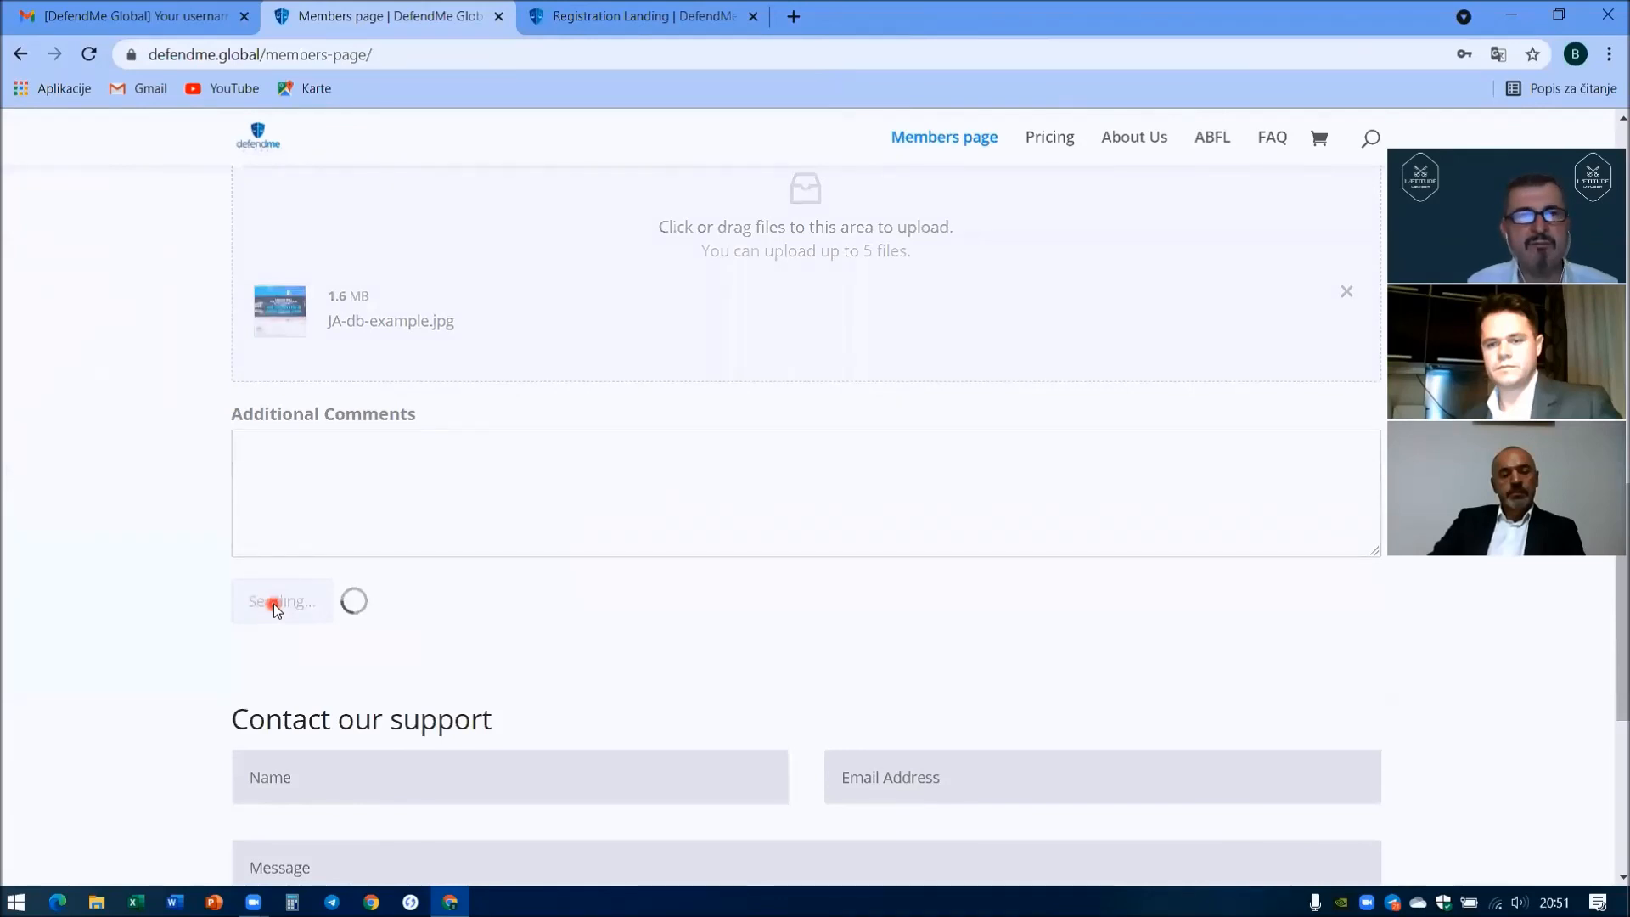